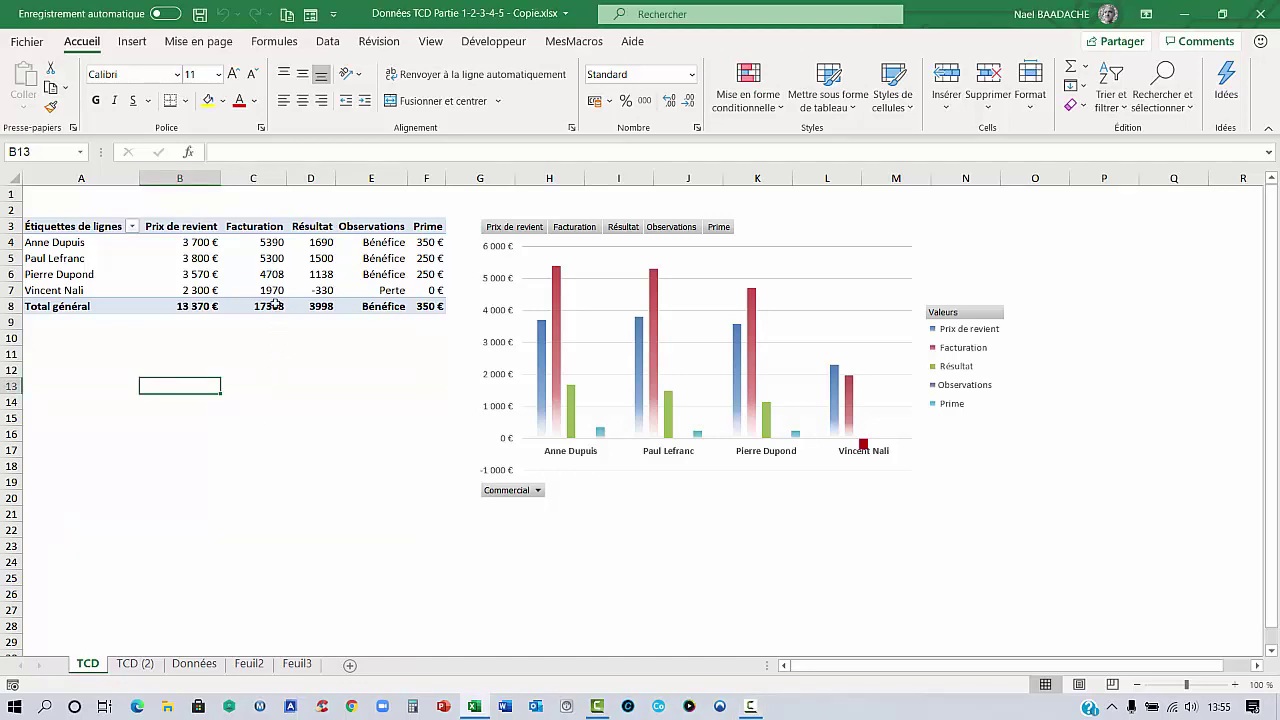
Select the Résultat, Observations and Prime pivot column headers, then move out of the pivot.
{"action": "mouse_move", "coordinate": [322, 227]}
{"action": "left_mouse_down"}
{"action": "mouse_move", "coordinate": [380, 302]}
{"action": "mouse_move", "coordinate": [414, 306]}
{"action": "left_mouse_up"}
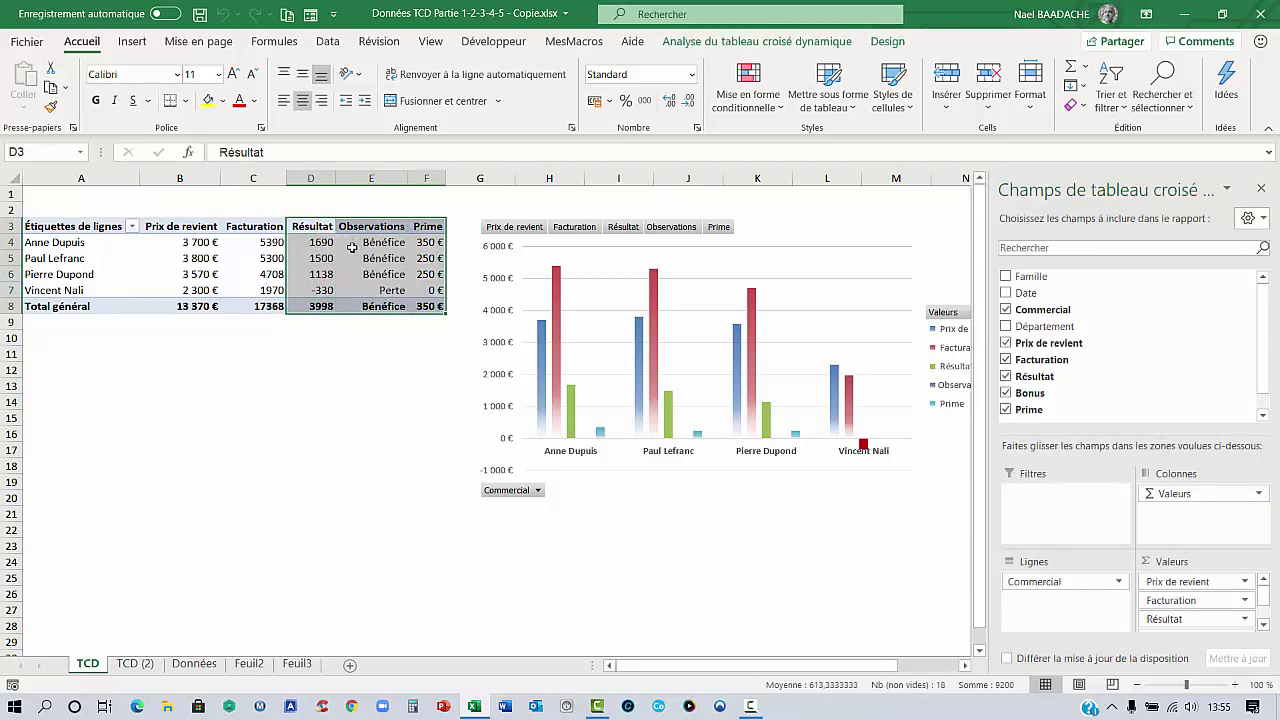
{"action": "left_click", "coordinate": [263, 386]}
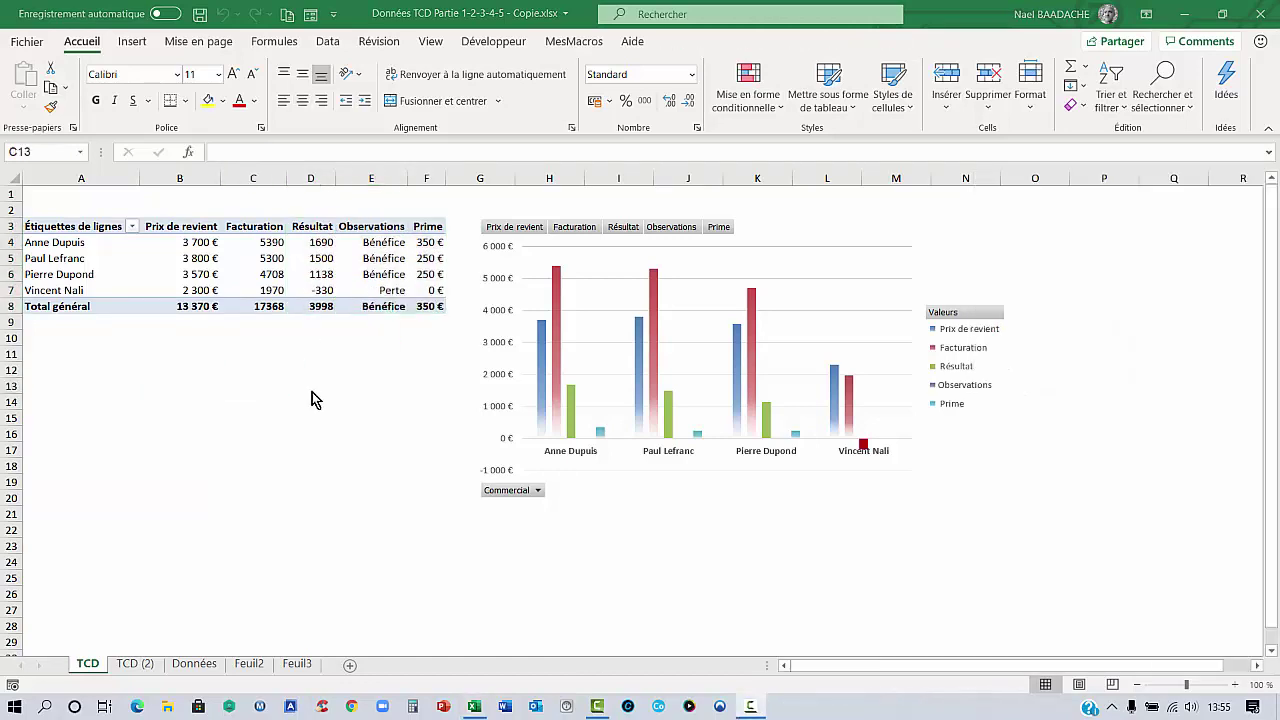
{"action": "left_click", "coordinate": [310, 226]}
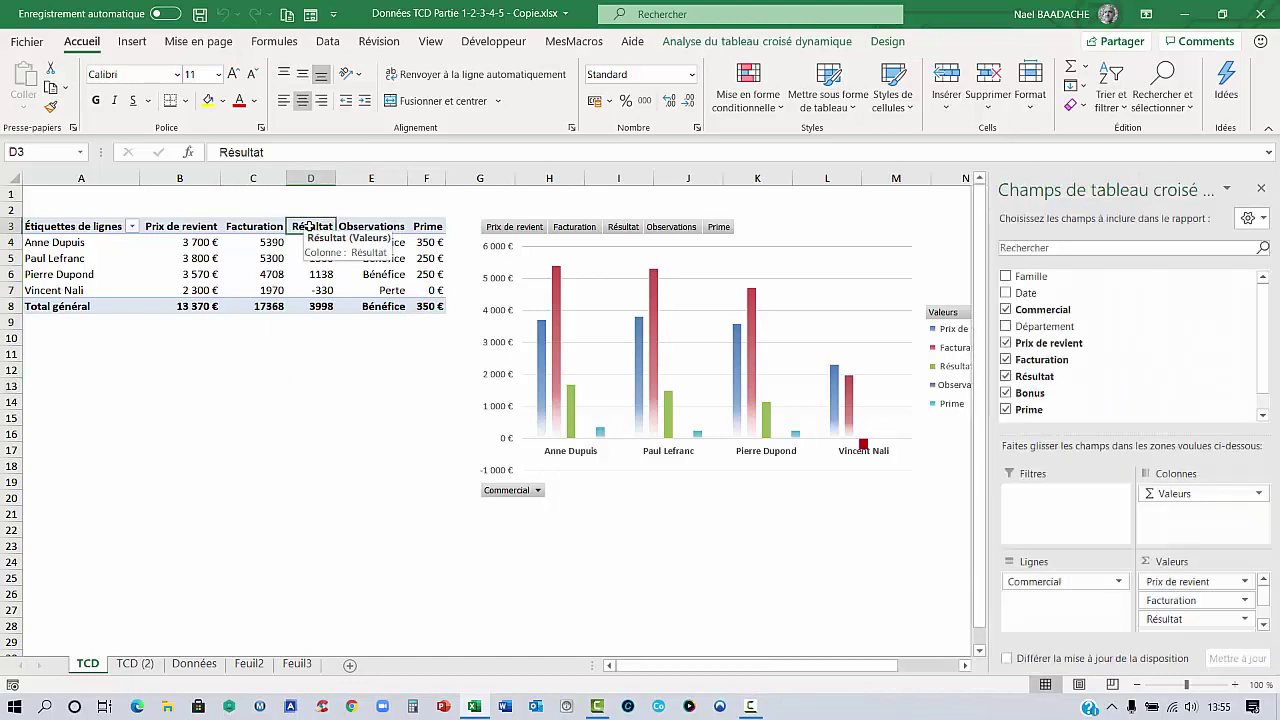
{"action": "left_click", "coordinate": [370, 226]}
{"action": "left_click", "coordinate": [425, 228]}
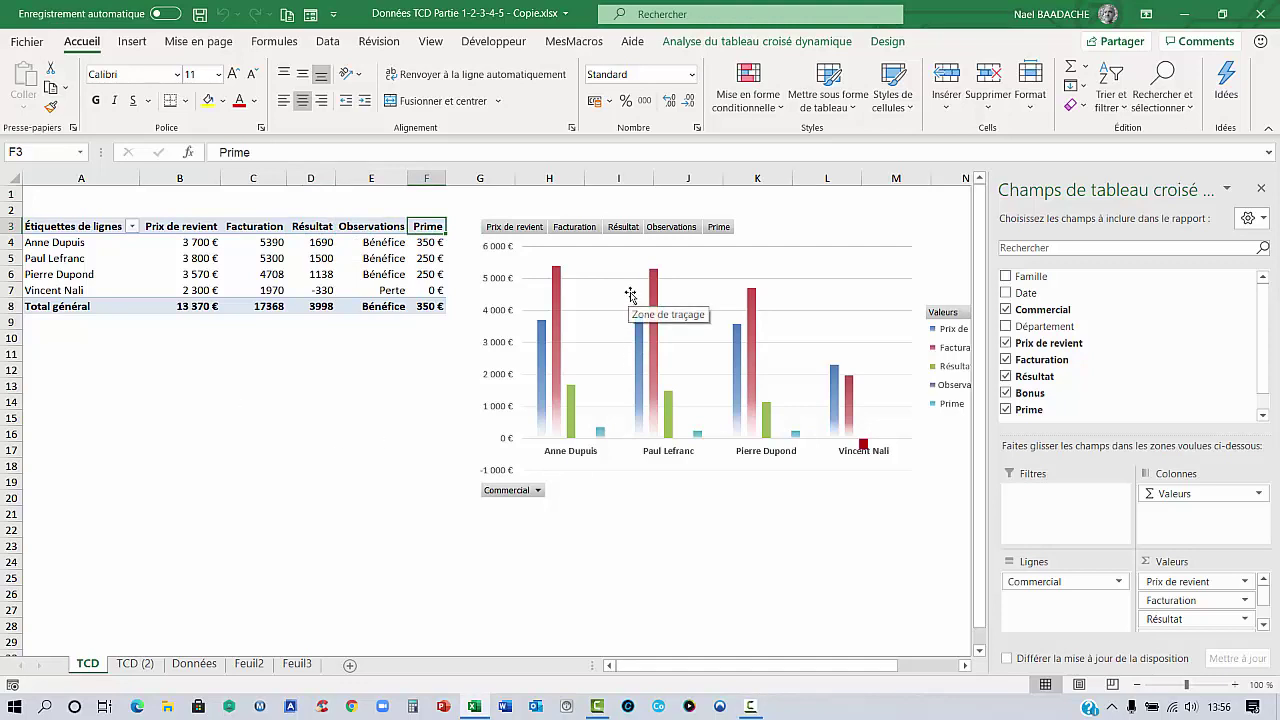
{"action": "left_click", "coordinate": [362, 424]}
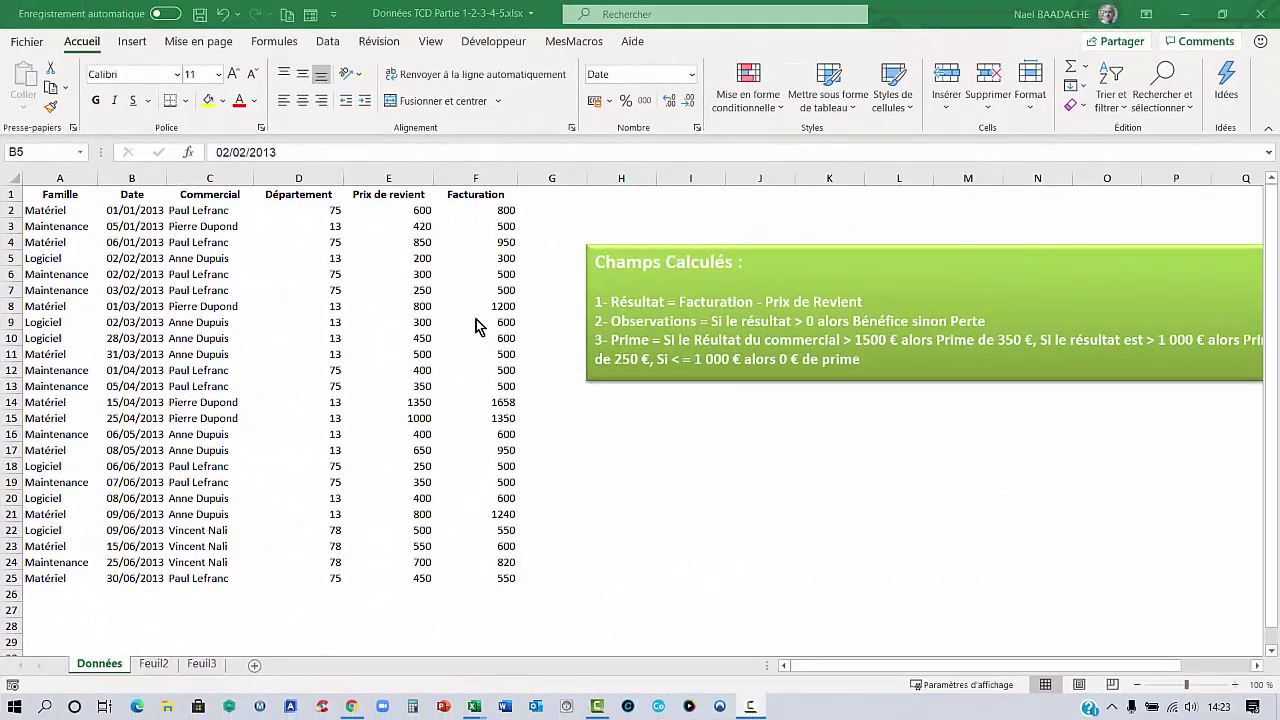
Inspect the Données source cells (B2, C2, E2, F2, E4, C5) and the Champs Calculés note title.
{"action": "left_click", "coordinate": [398, 244]}
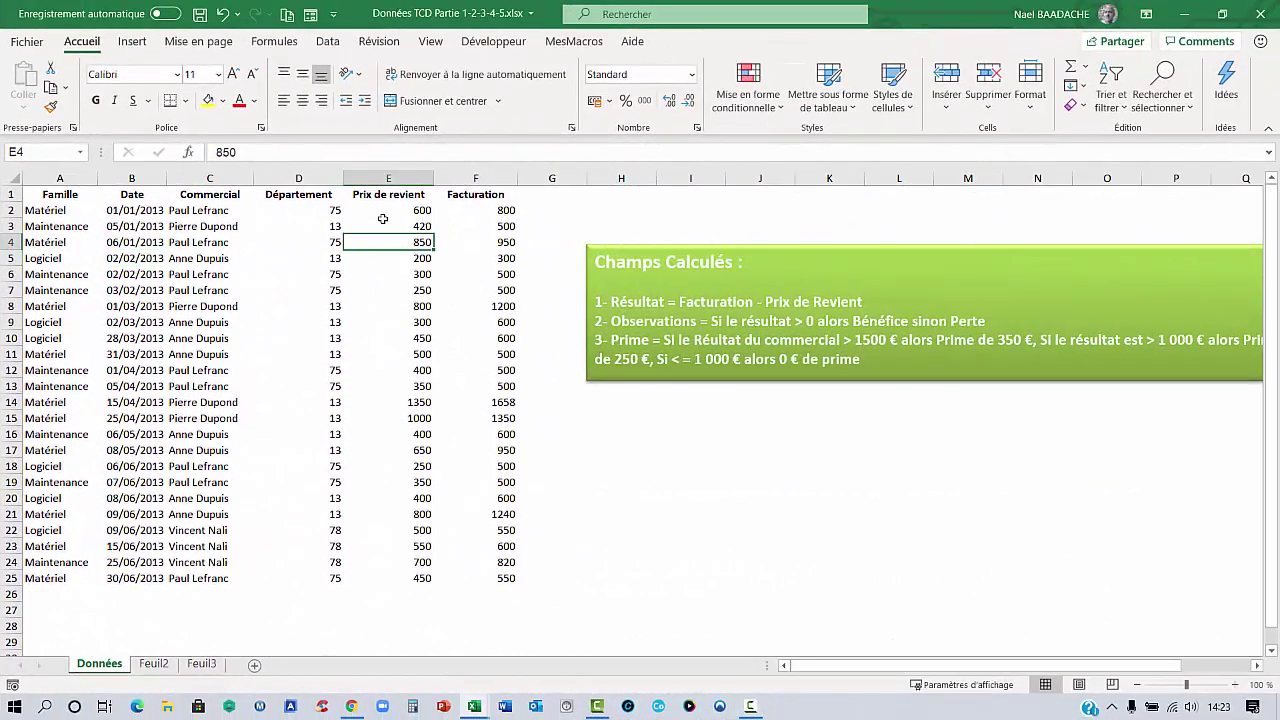
{"action": "left_click", "coordinate": [576, 196]}
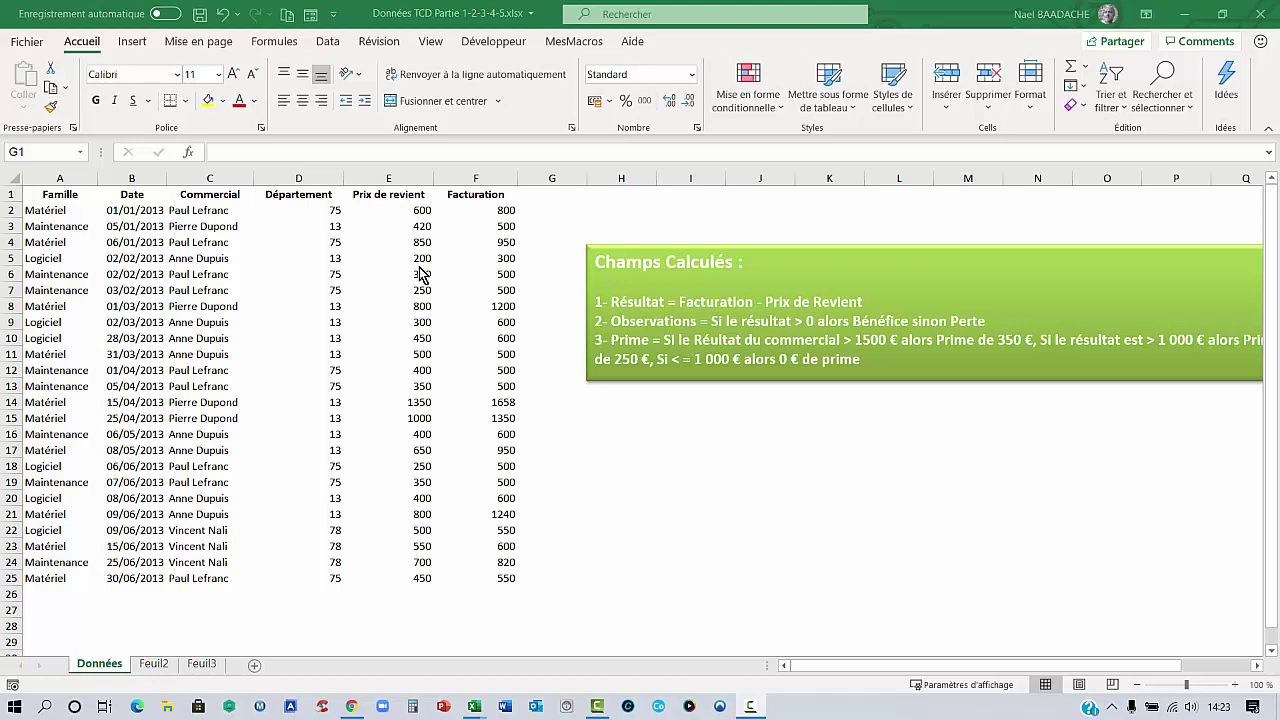
{"action": "left_click", "coordinate": [197, 252]}
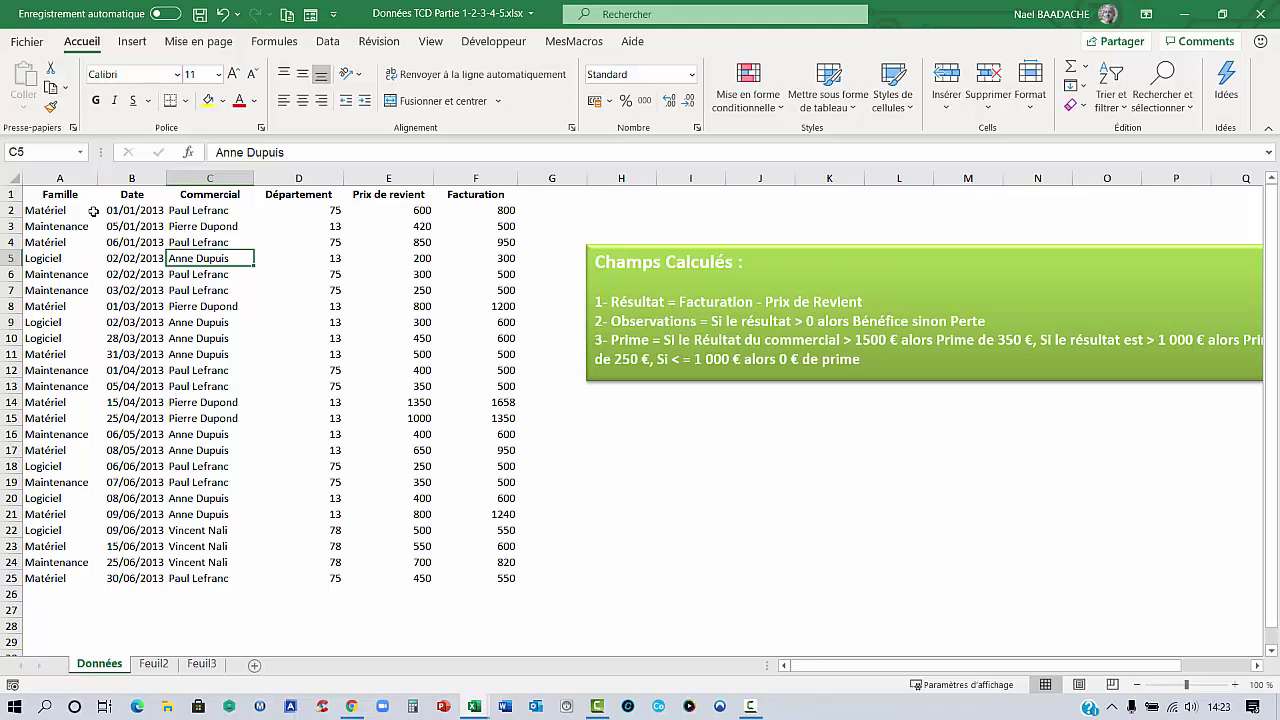
{"action": "left_click", "coordinate": [50, 212]}
{"action": "left_click", "coordinate": [120, 214]}
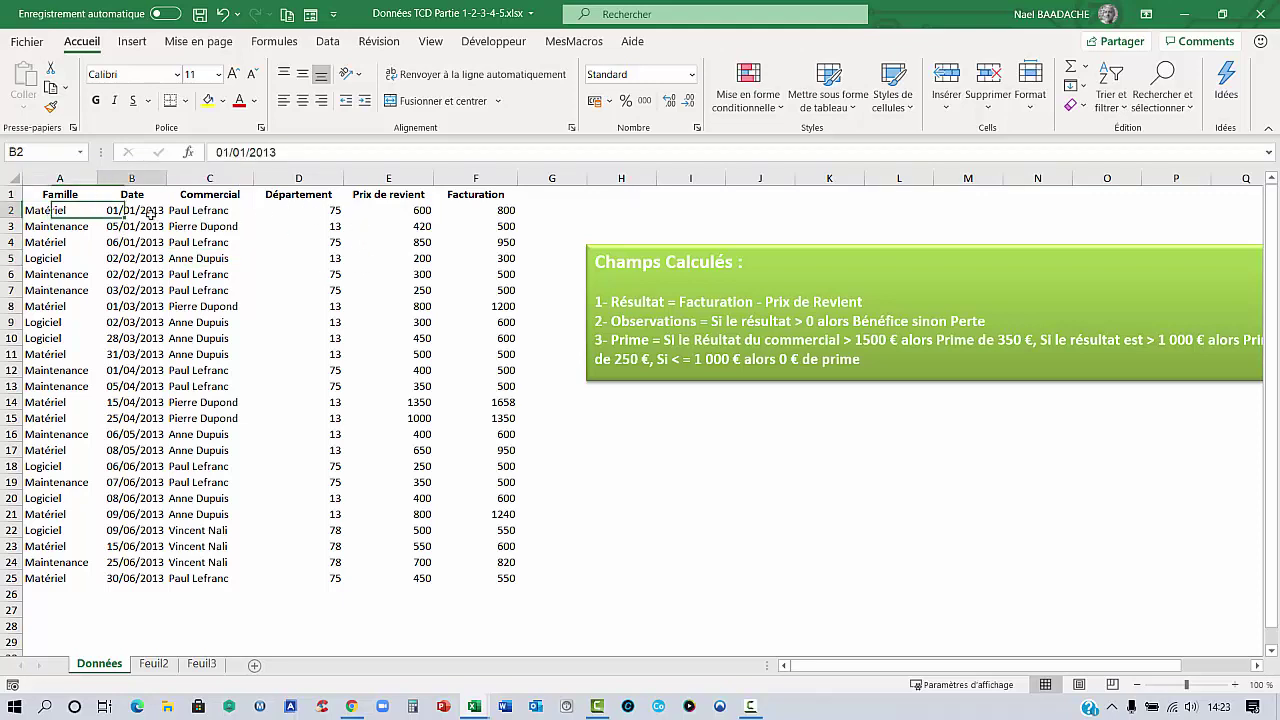
{"action": "left_click", "coordinate": [210, 212]}
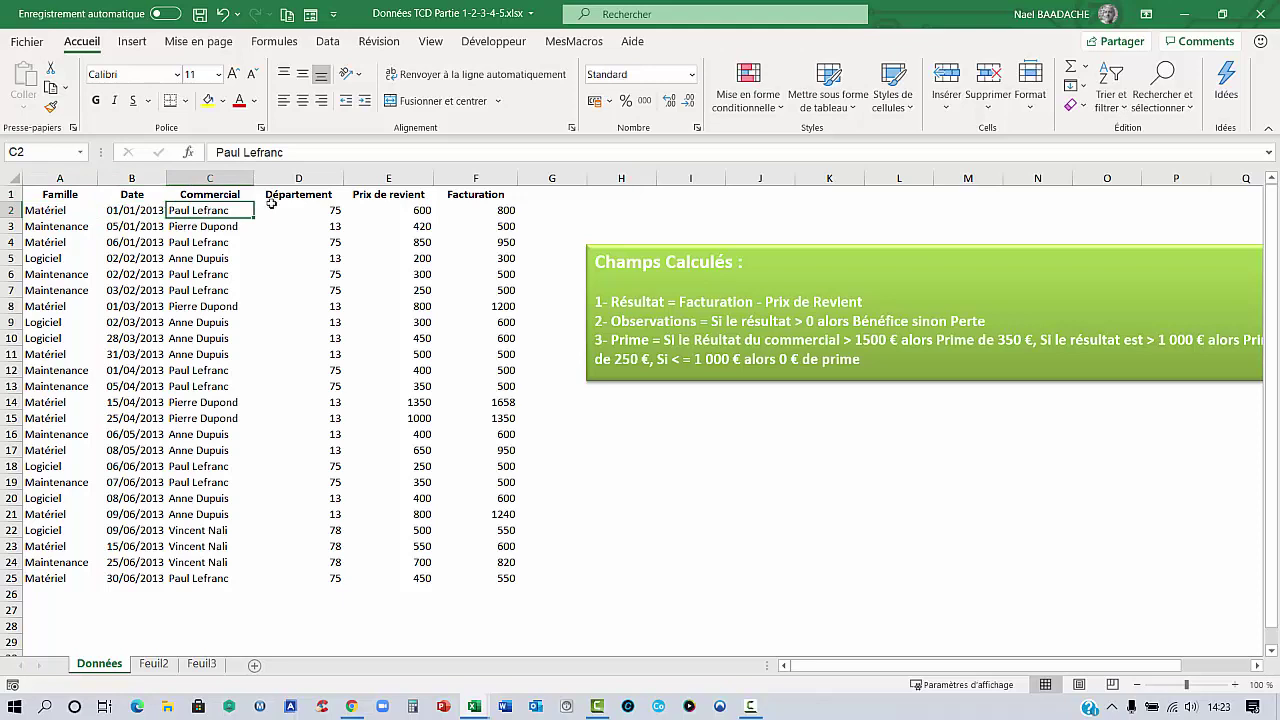
{"action": "left_click", "coordinate": [411, 212]}
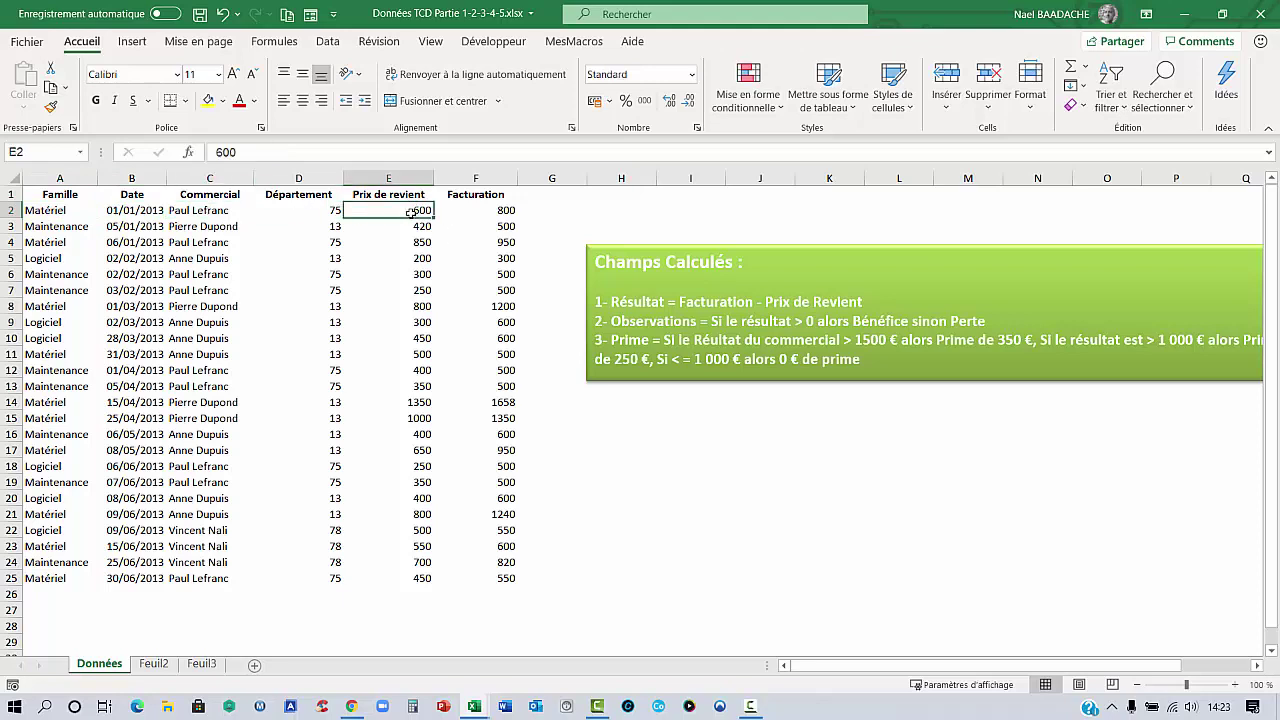
{"action": "left_click", "coordinate": [506, 211]}
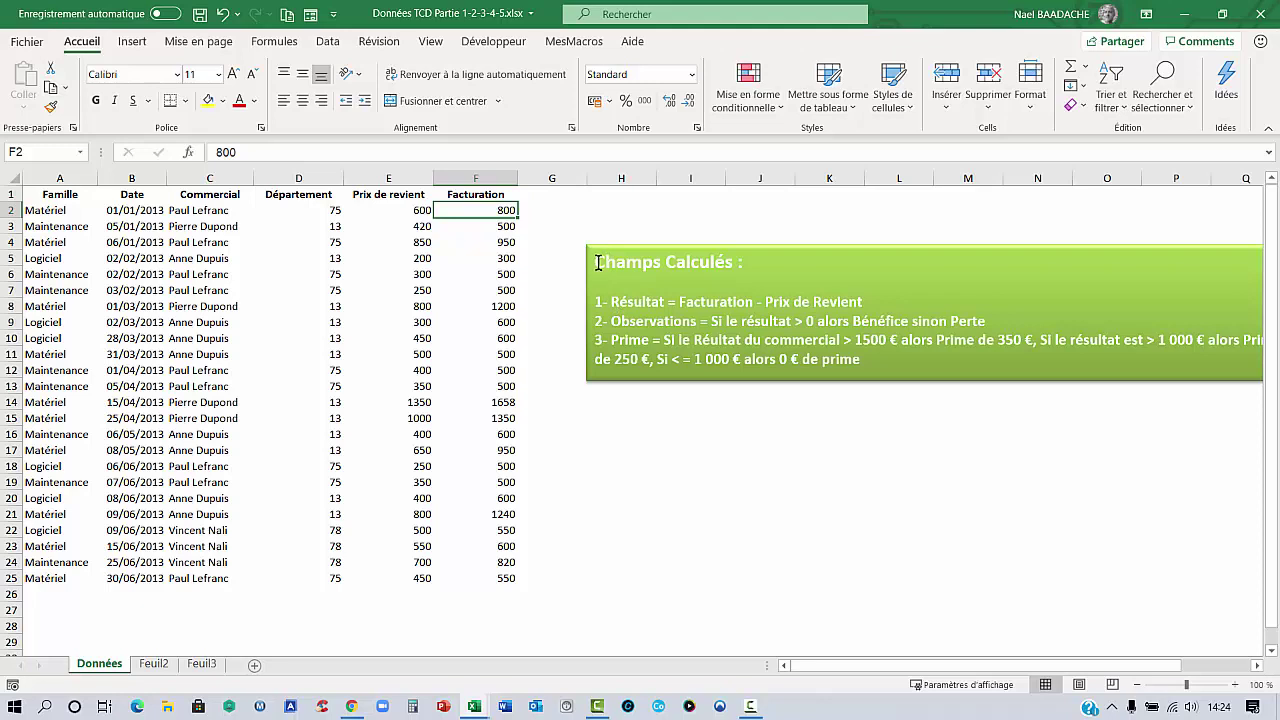
{"action": "left_click_drag", "start_coordinate": [598, 262], "coordinate": [708, 261]}
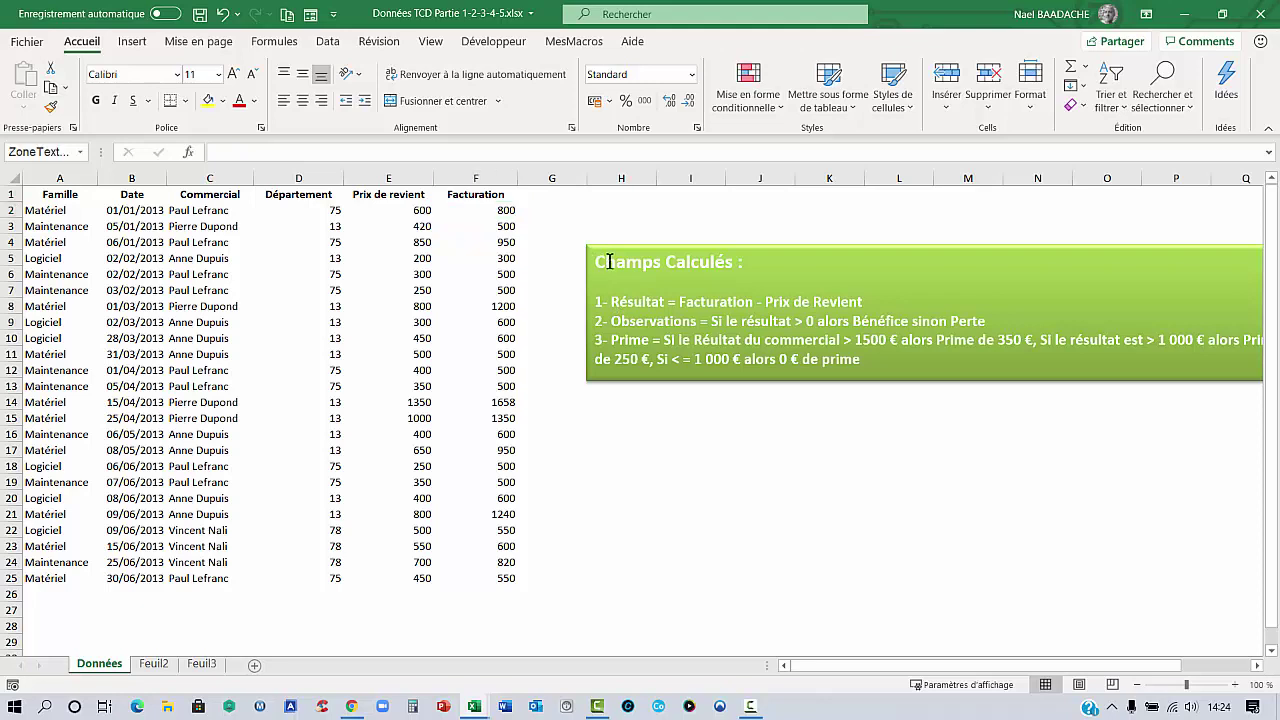
{"action": "left_click", "coordinate": [664, 301]}
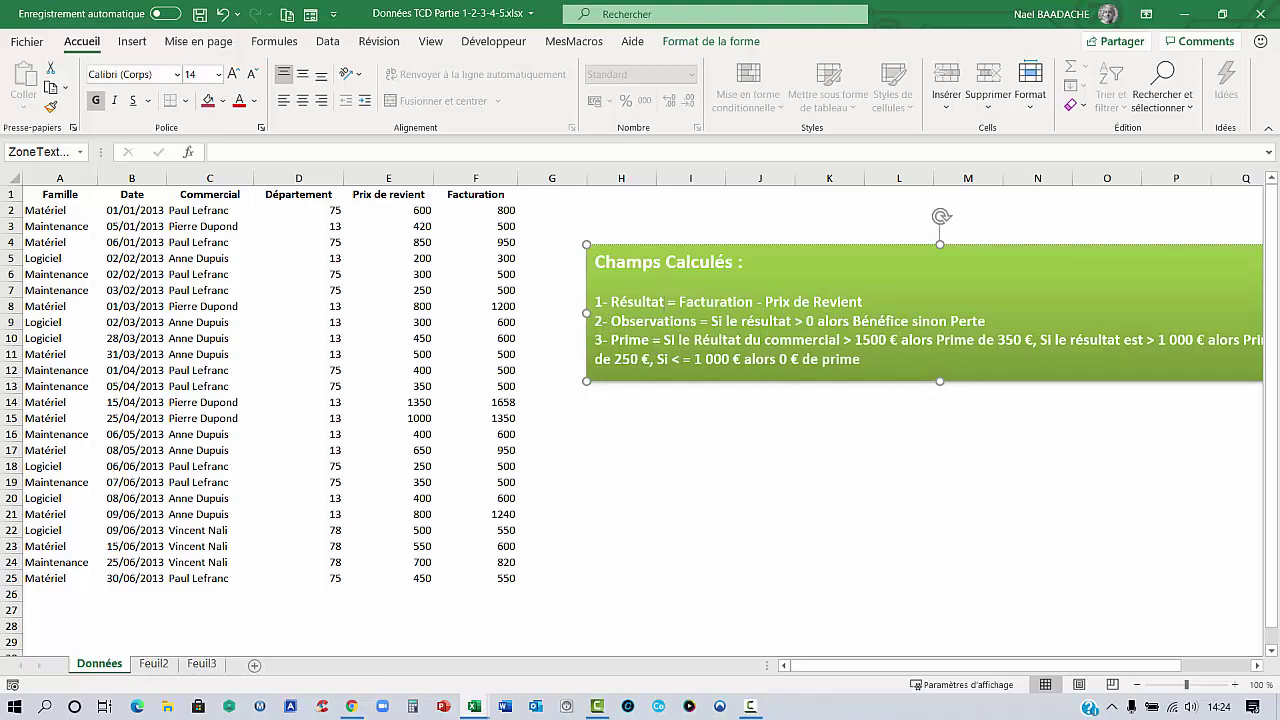
{"action": "left_click_drag", "start_coordinate": [833, 666], "coordinate": [912, 668]}
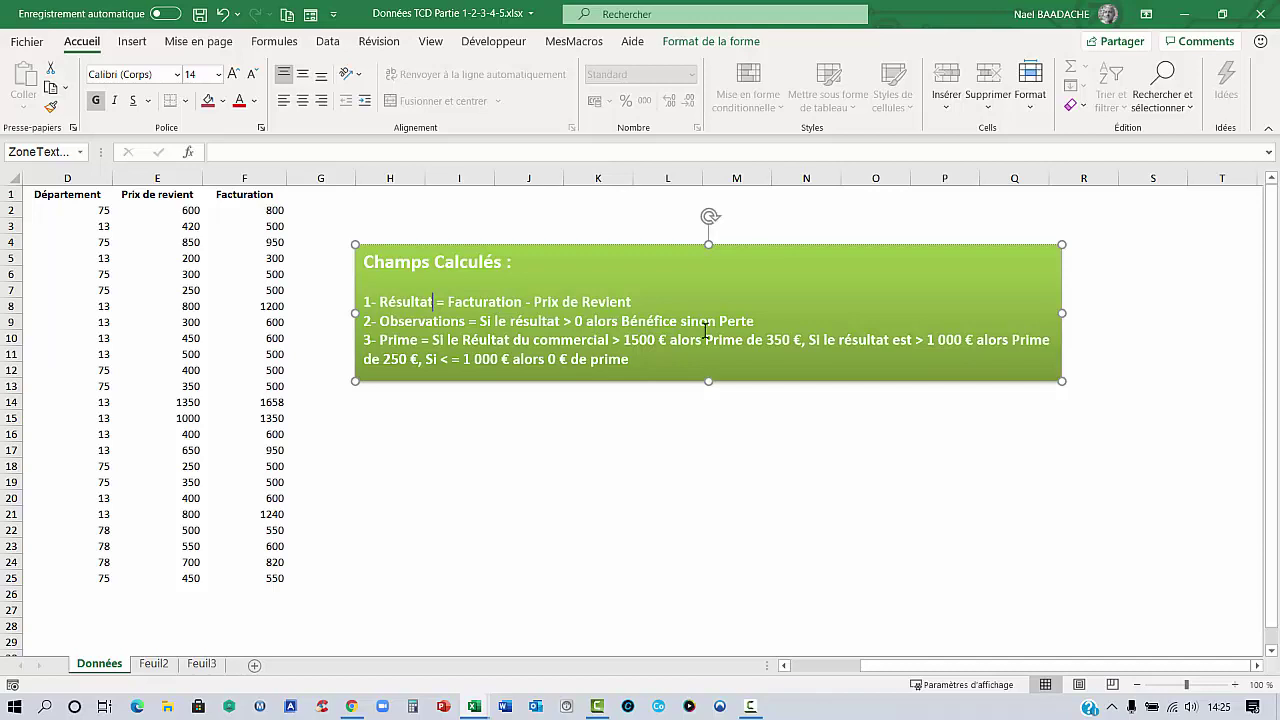
{"action": "left_click", "coordinate": [598, 531]}
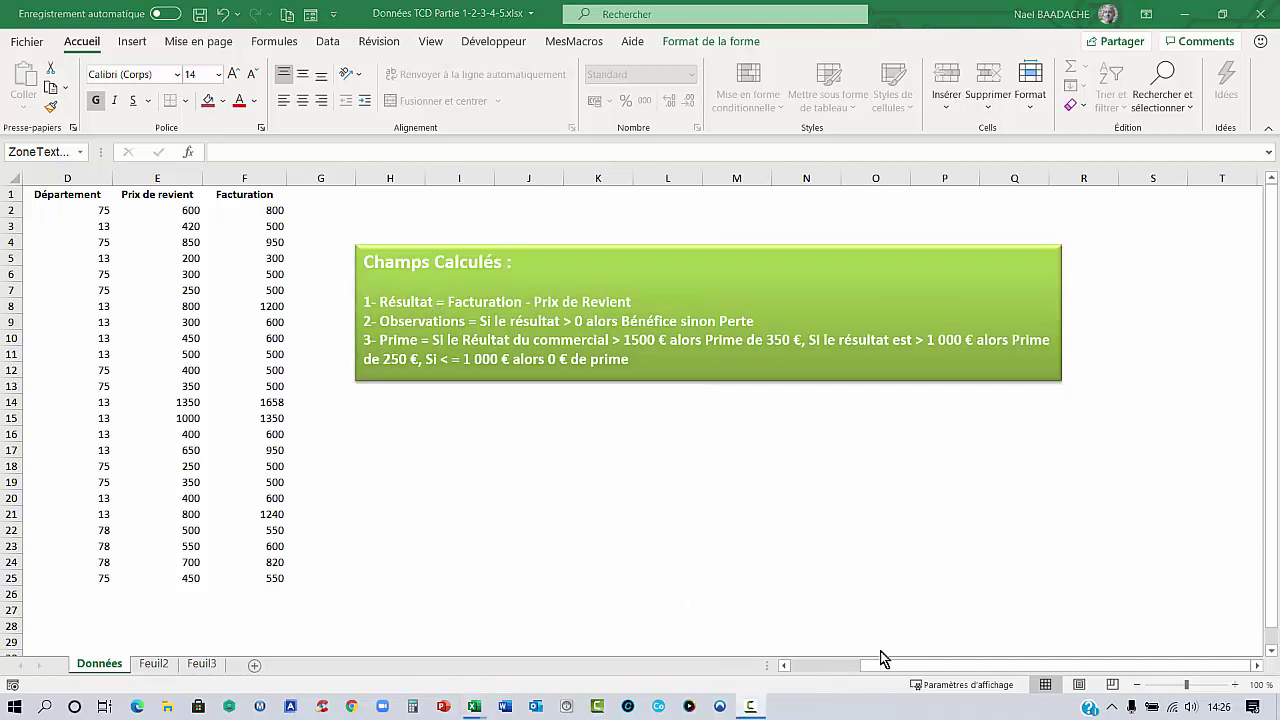
{"action": "left_click", "coordinate": [900, 676]}
{"action": "left_click_drag", "start_coordinate": [852, 667], "coordinate": [790, 668]}
{"action": "left_click", "coordinate": [172, 276]}
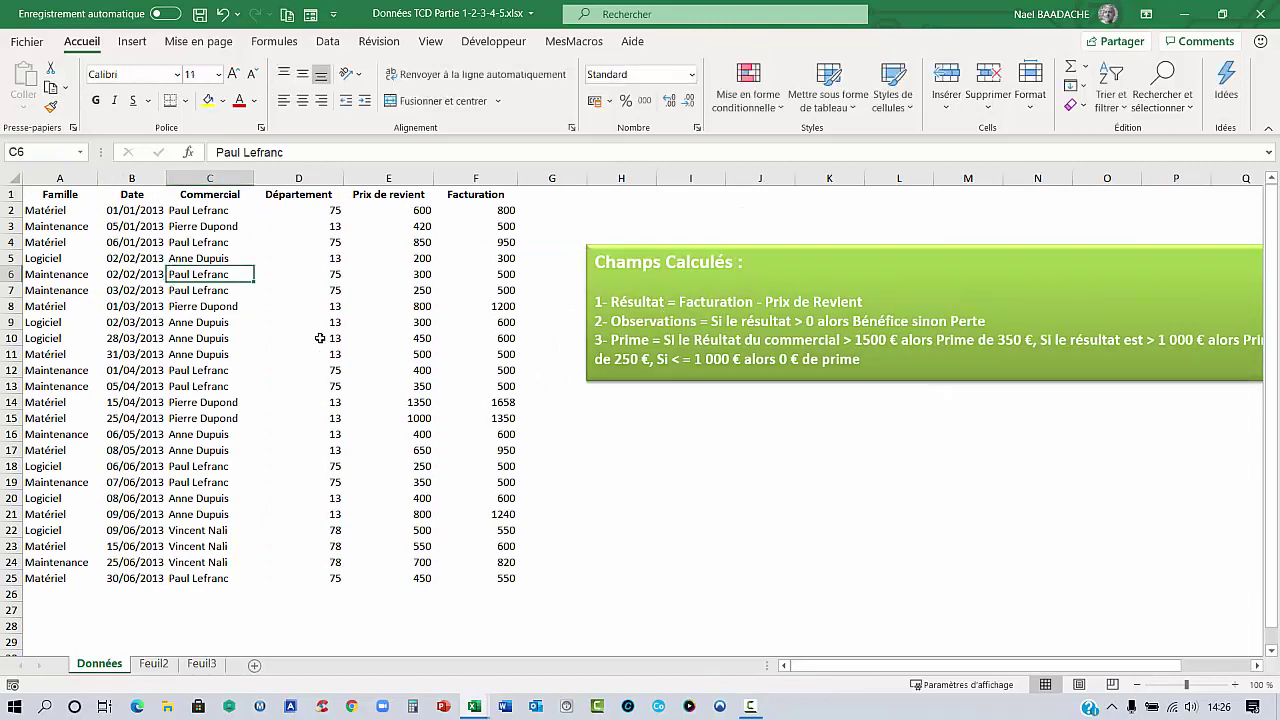
{"action": "left_click", "coordinate": [184, 360]}
{"action": "left_click", "coordinate": [188, 268]}
{"action": "left_click", "coordinate": [46, 592]}
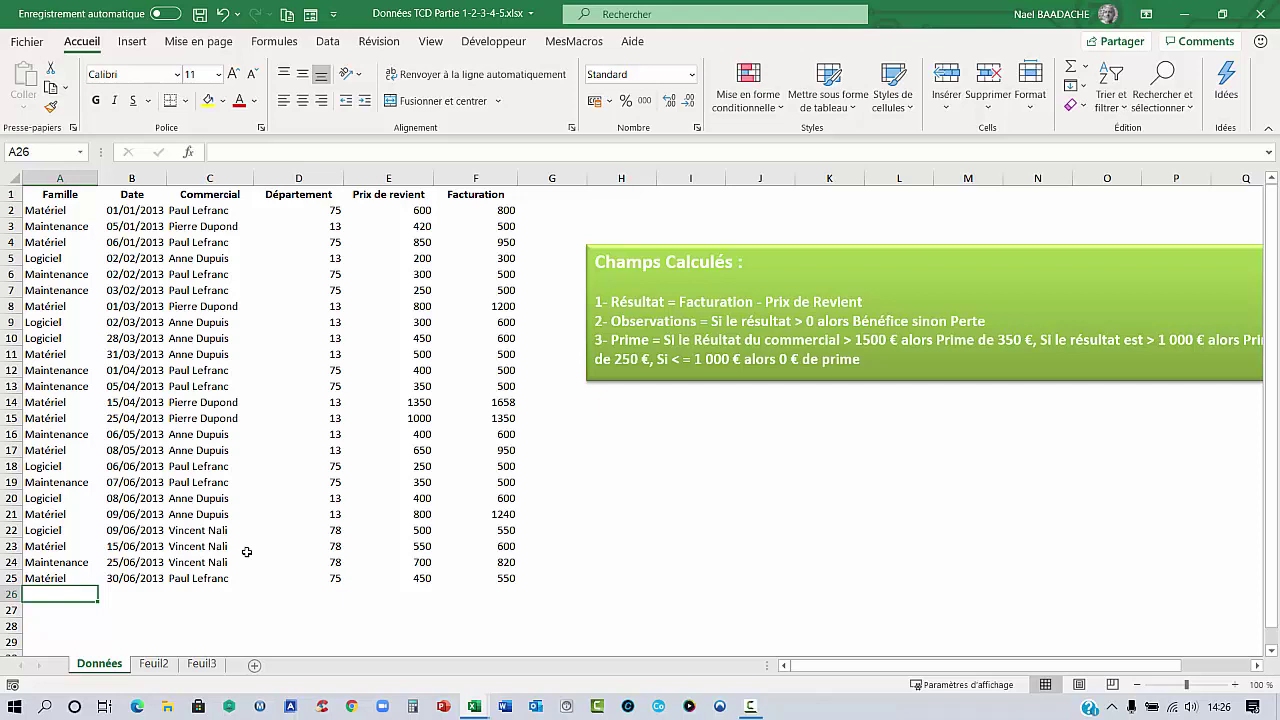
{"action": "left_click", "coordinate": [210, 340]}
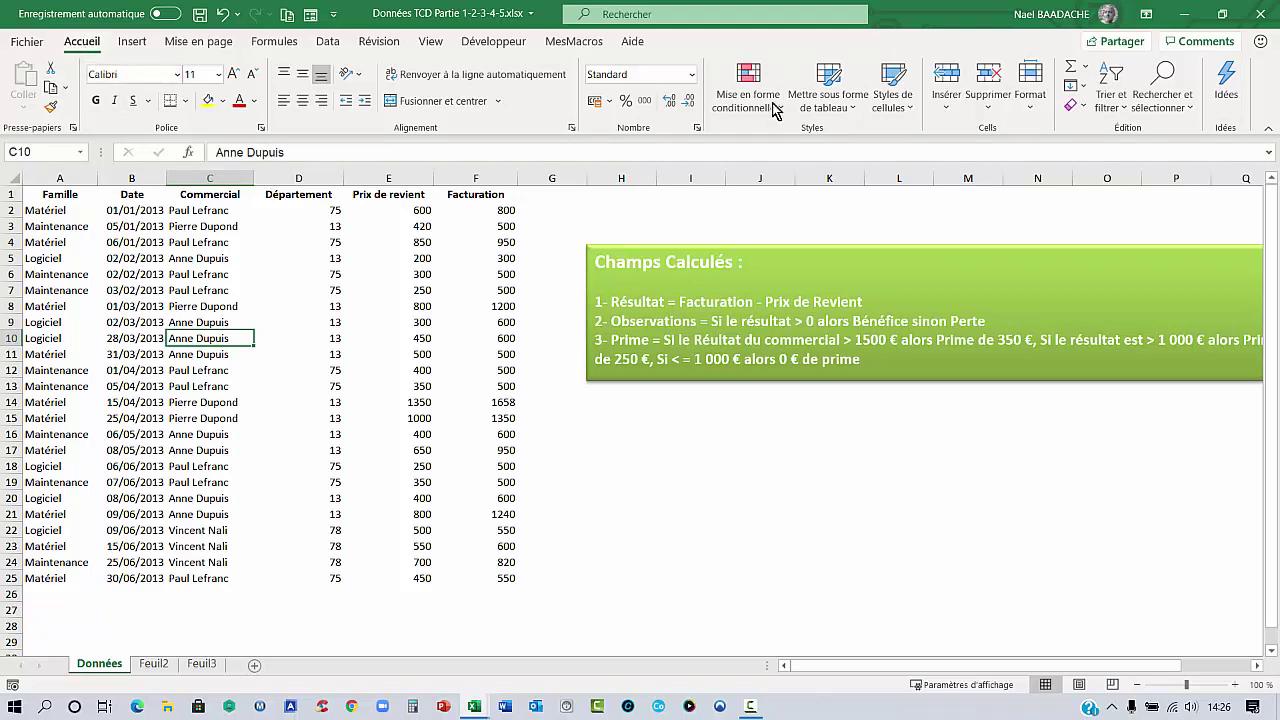
Format $A$1:$F$25 as a light banded table with headers, creating Tableau1.
{"action": "left_click", "coordinate": [856, 117]}
{"action": "left_click", "coordinate": [858, 163]}
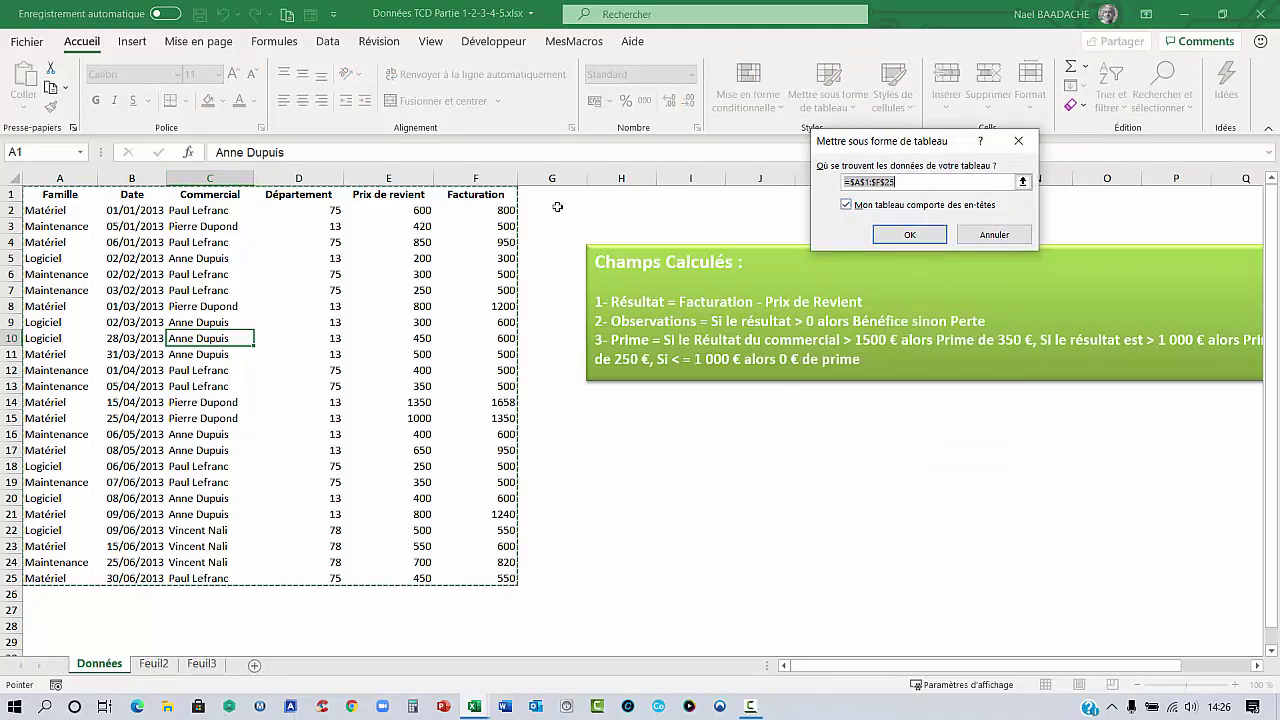
{"action": "left_click", "coordinate": [911, 235]}
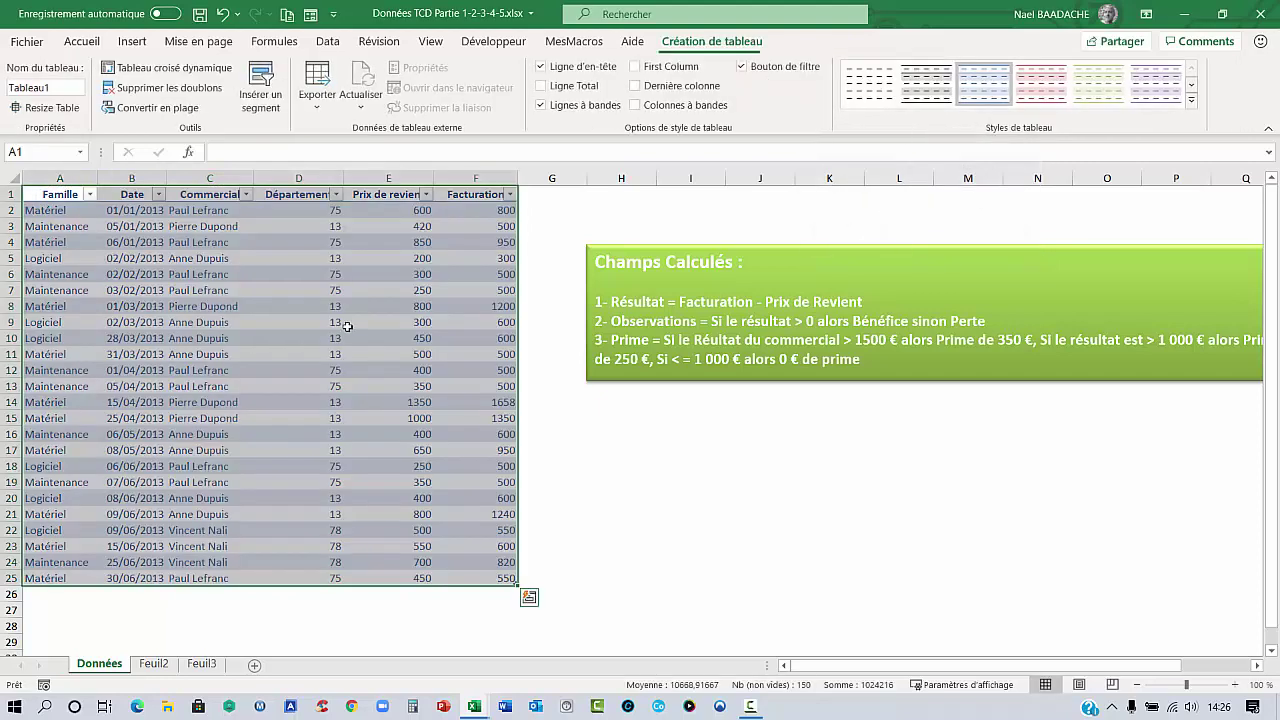
{"action": "left_click", "coordinate": [302, 294]}
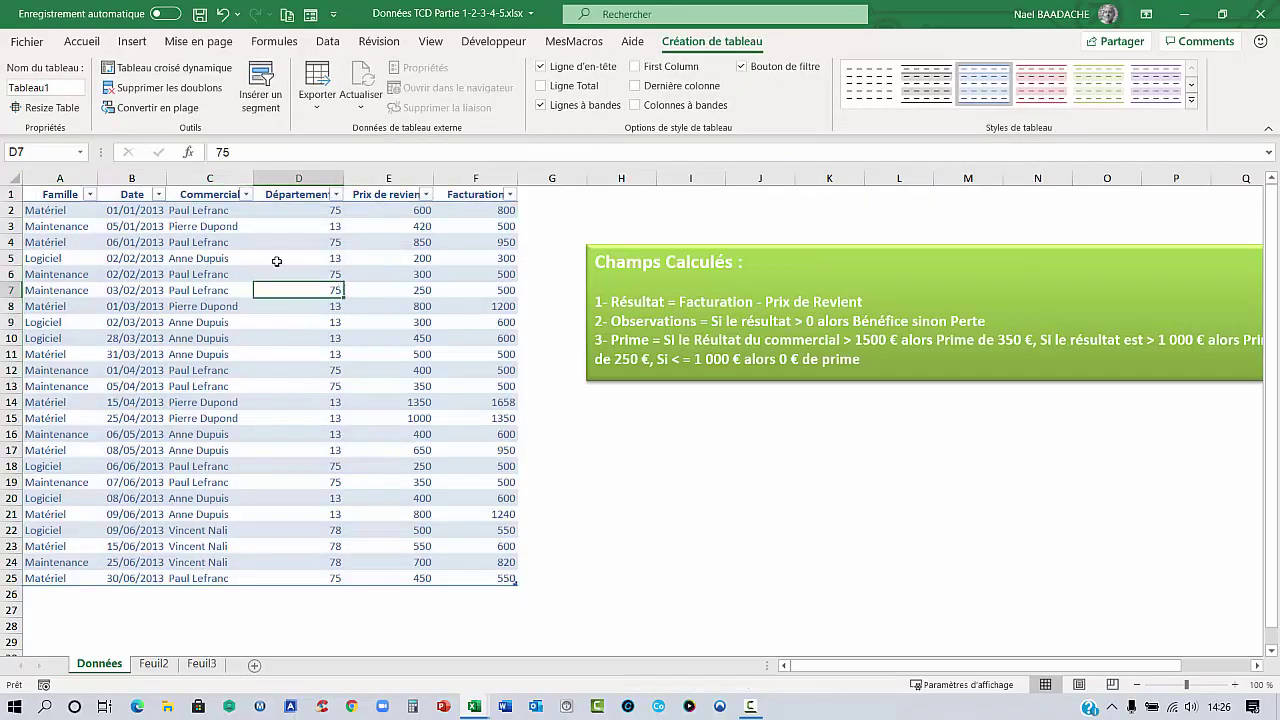
Insert a pivot table from Tableau1 onto a new worksheet.
{"action": "left_click", "coordinate": [138, 45]}
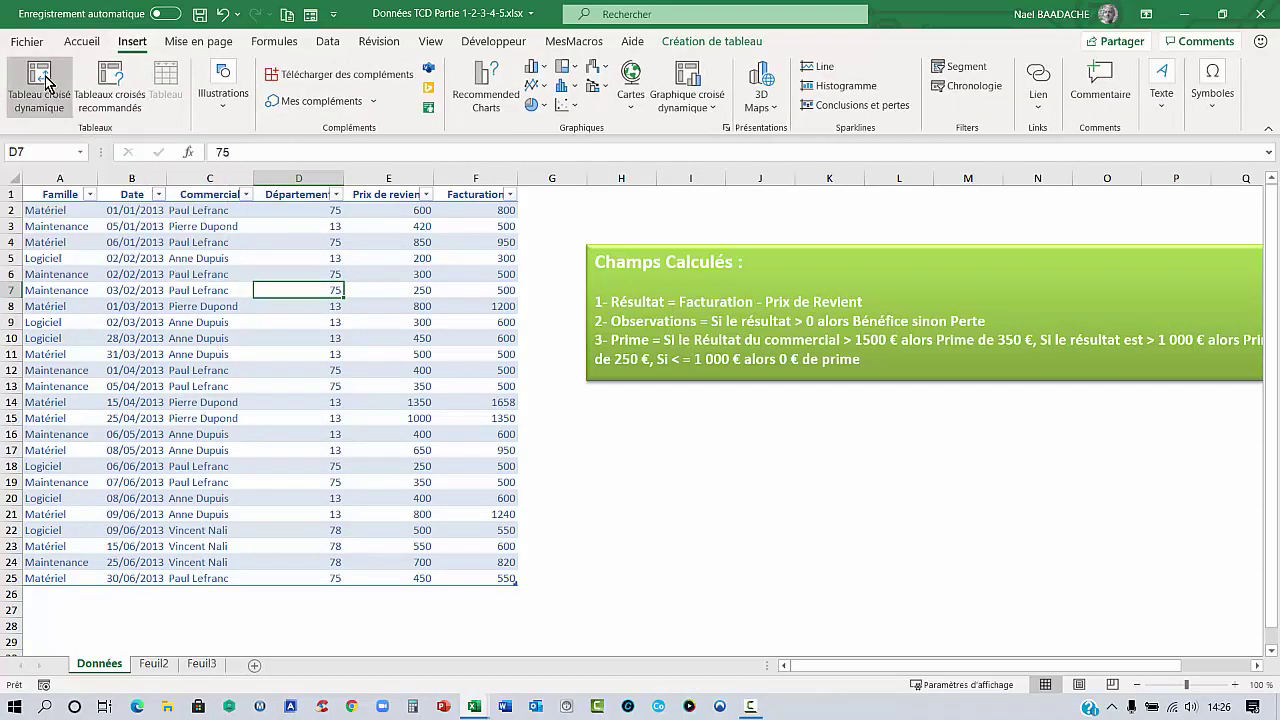
{"action": "left_click", "coordinate": [44, 80]}
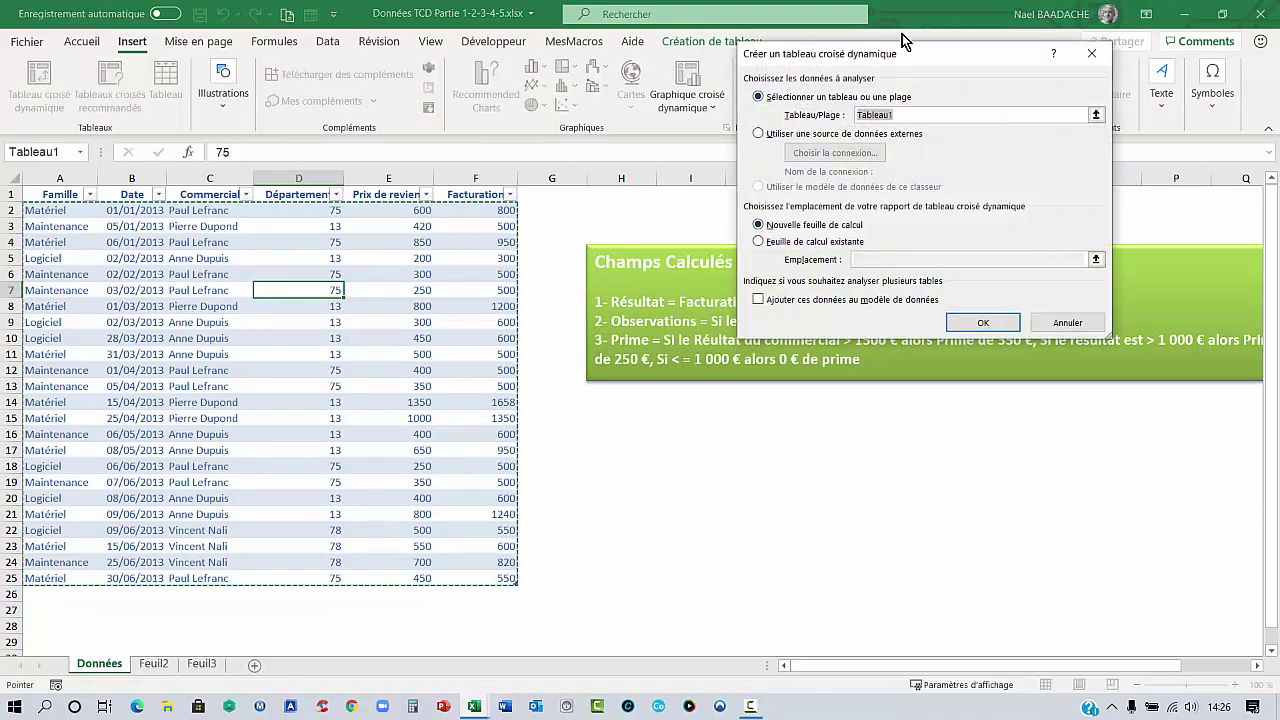
{"action": "left_click_drag", "start_coordinate": [937, 60], "coordinate": [934, 148]}
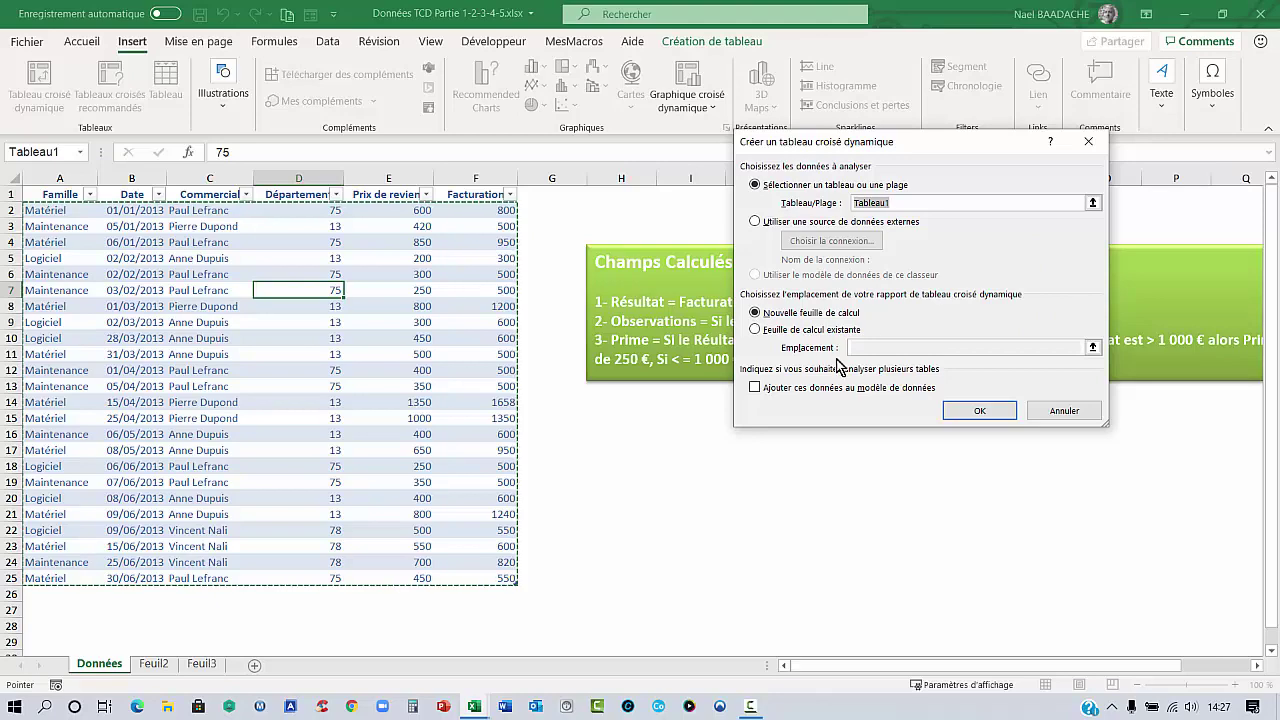
{"action": "left_click", "coordinate": [981, 411]}
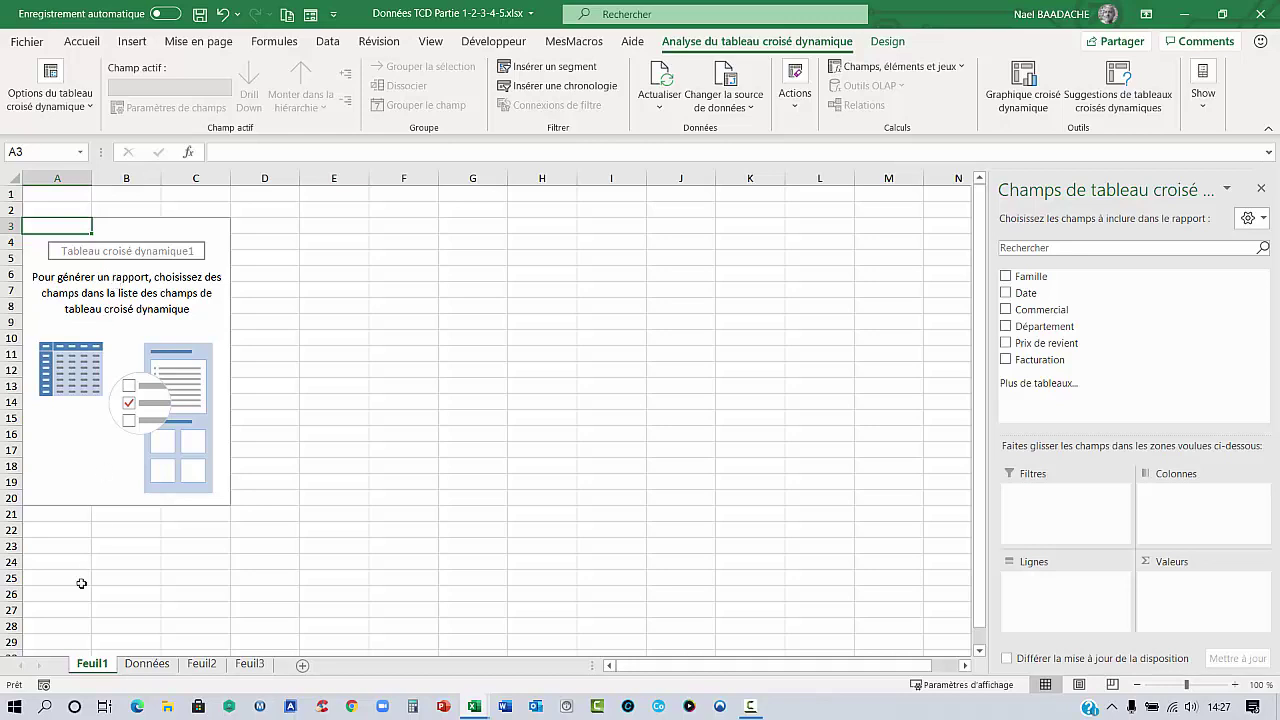
Rename the Feuil1 sheet tab to TCD.
{"action": "double_click", "coordinate": [92, 664]}
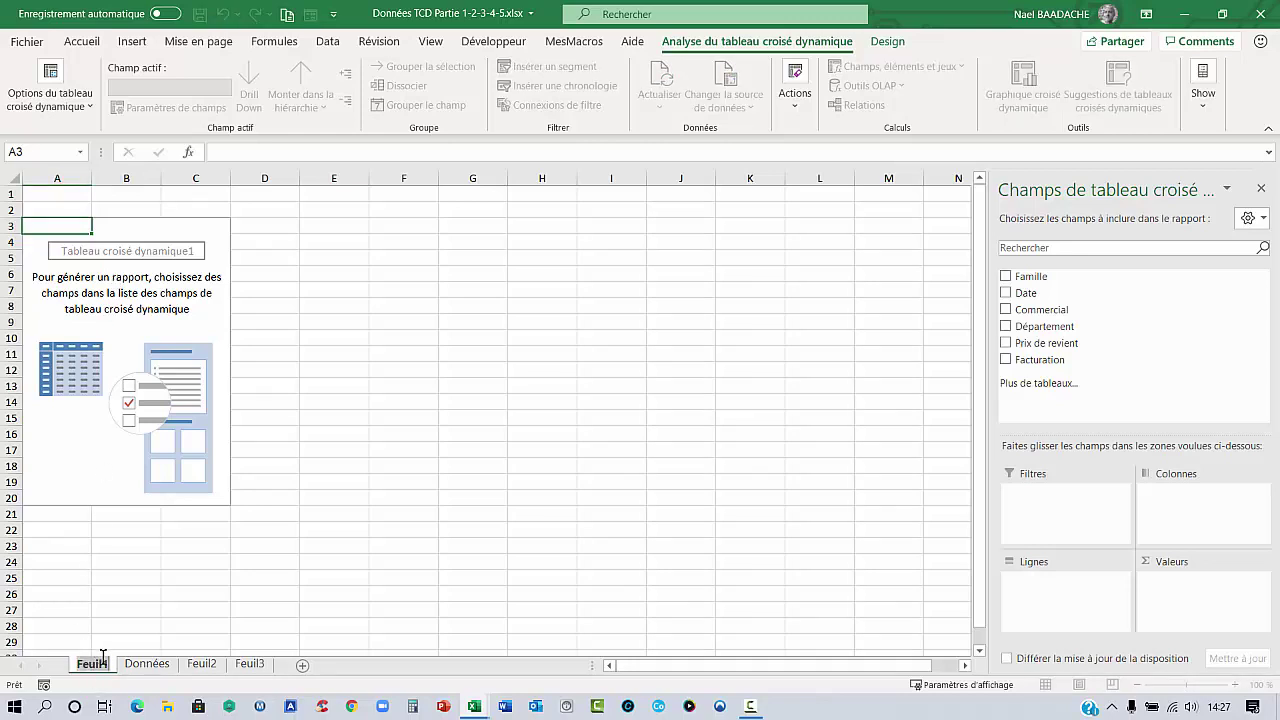
{"action": "type", "text": "TCD"}
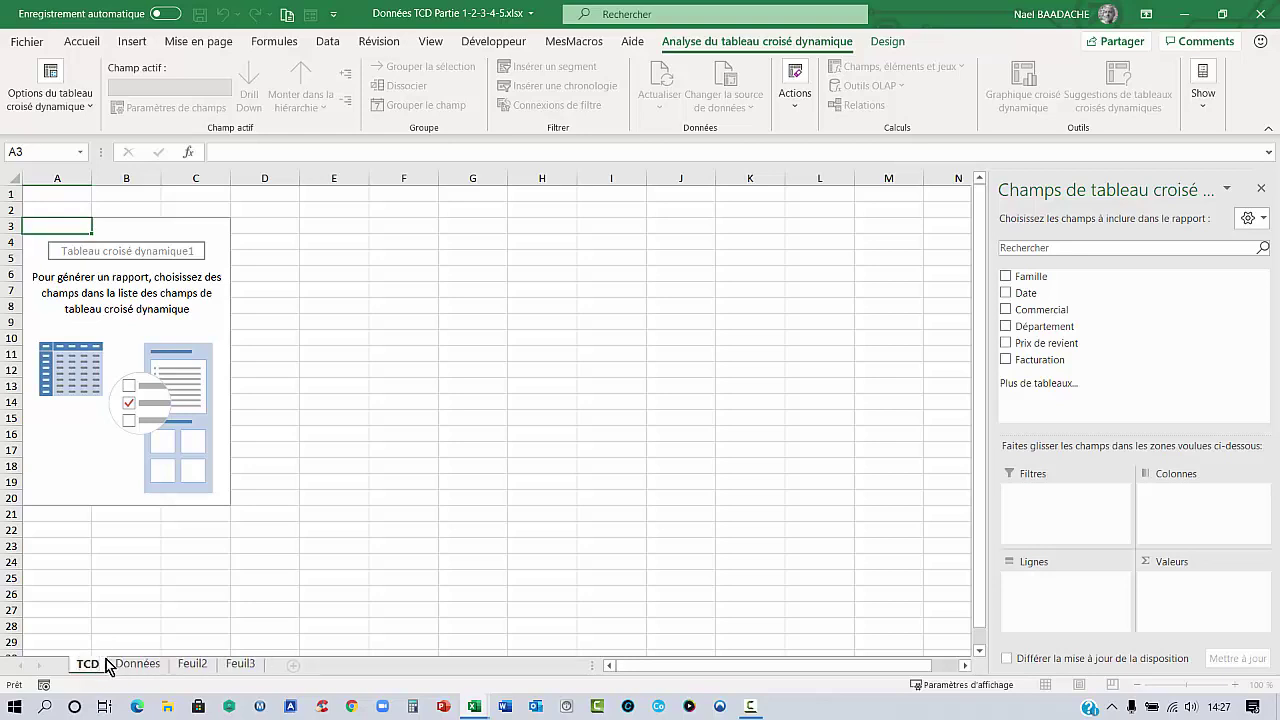
{"action": "key", "text": "Return"}
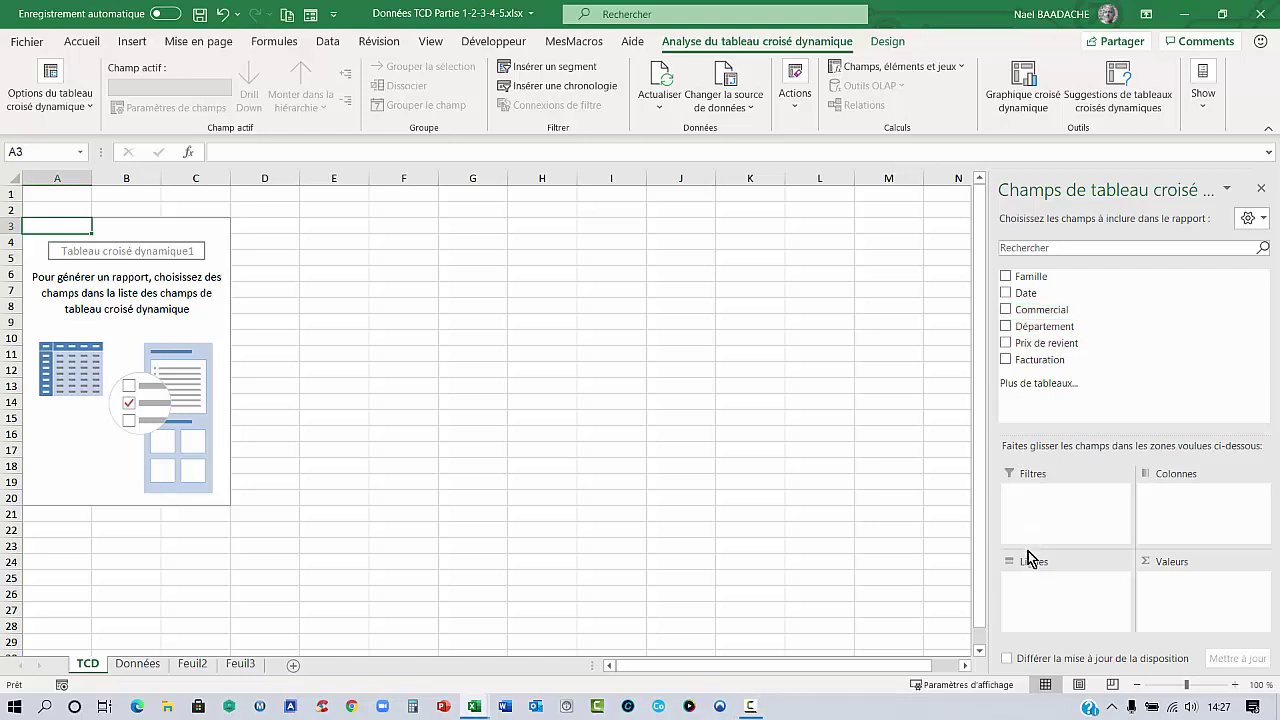
Put Commercial in Lignes and sums of Prix de revient and Facturation in Valeurs.
{"action": "left_click", "coordinate": [1057, 412]}
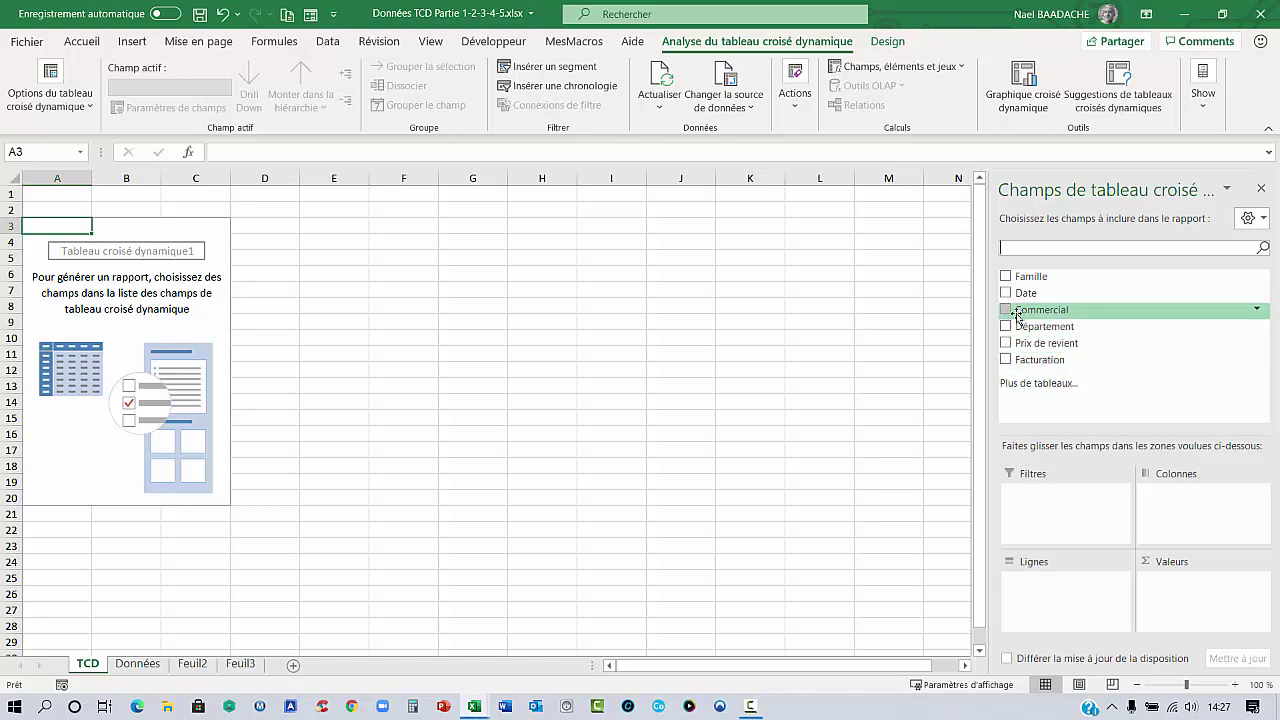
{"action": "mouse_move", "coordinate": [1014, 310]}
{"action": "left_mouse_down"}
{"action": "mouse_move", "coordinate": [1000, 450]}
{"action": "mouse_move", "coordinate": [1047, 586]}
{"action": "left_mouse_up"}
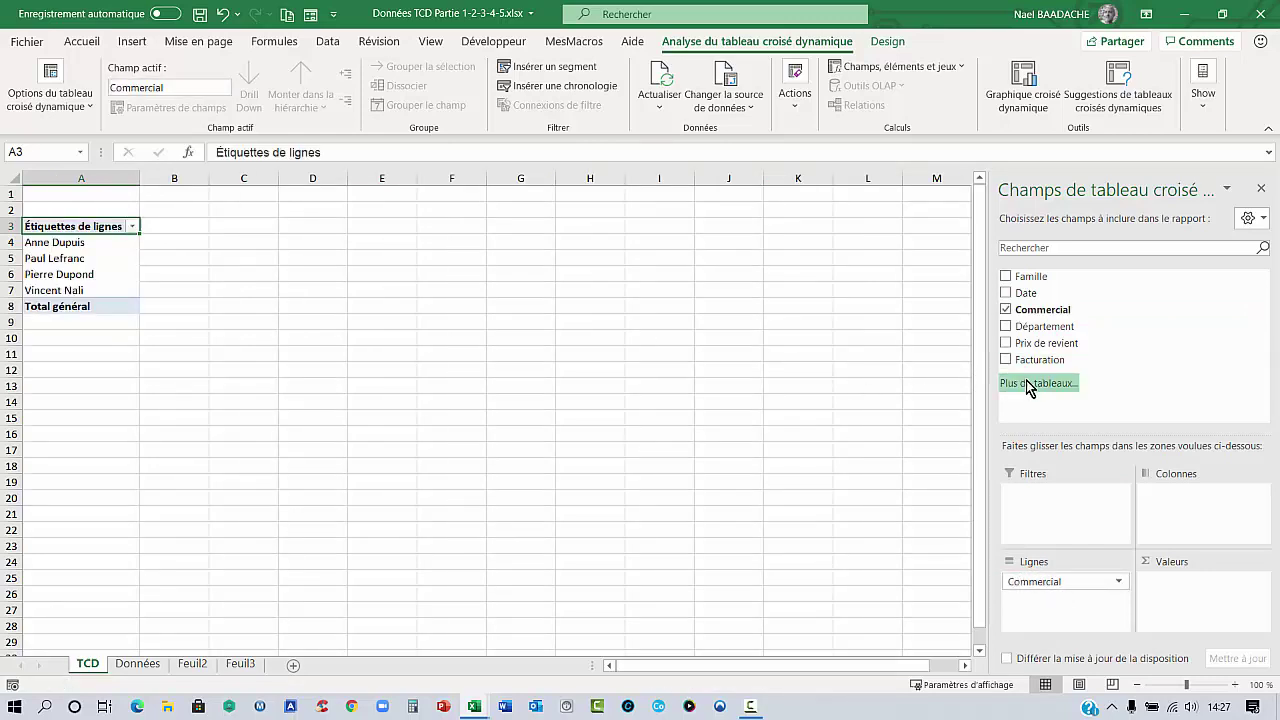
{"action": "left_click_drag", "start_coordinate": [1030, 345], "coordinate": [1181, 593]}
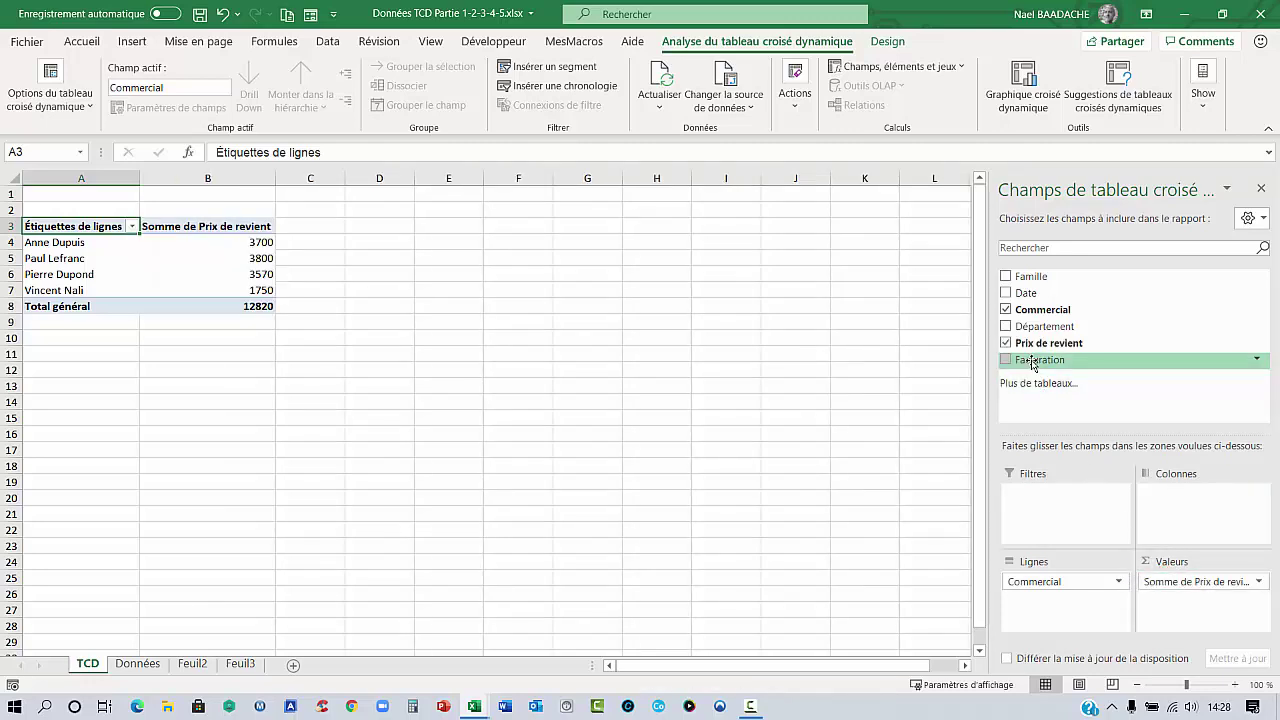
{"action": "left_click_drag", "start_coordinate": [1034, 365], "coordinate": [1195, 615]}
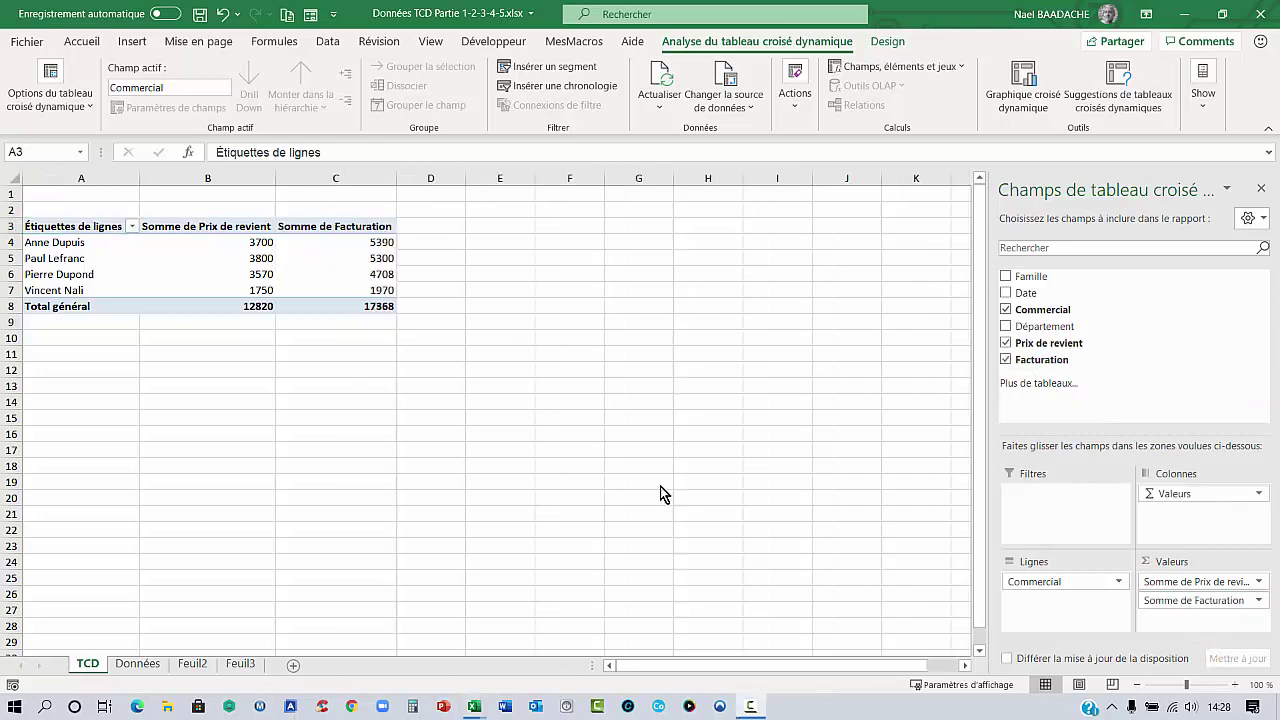
{"action": "left_click", "coordinate": [245, 246]}
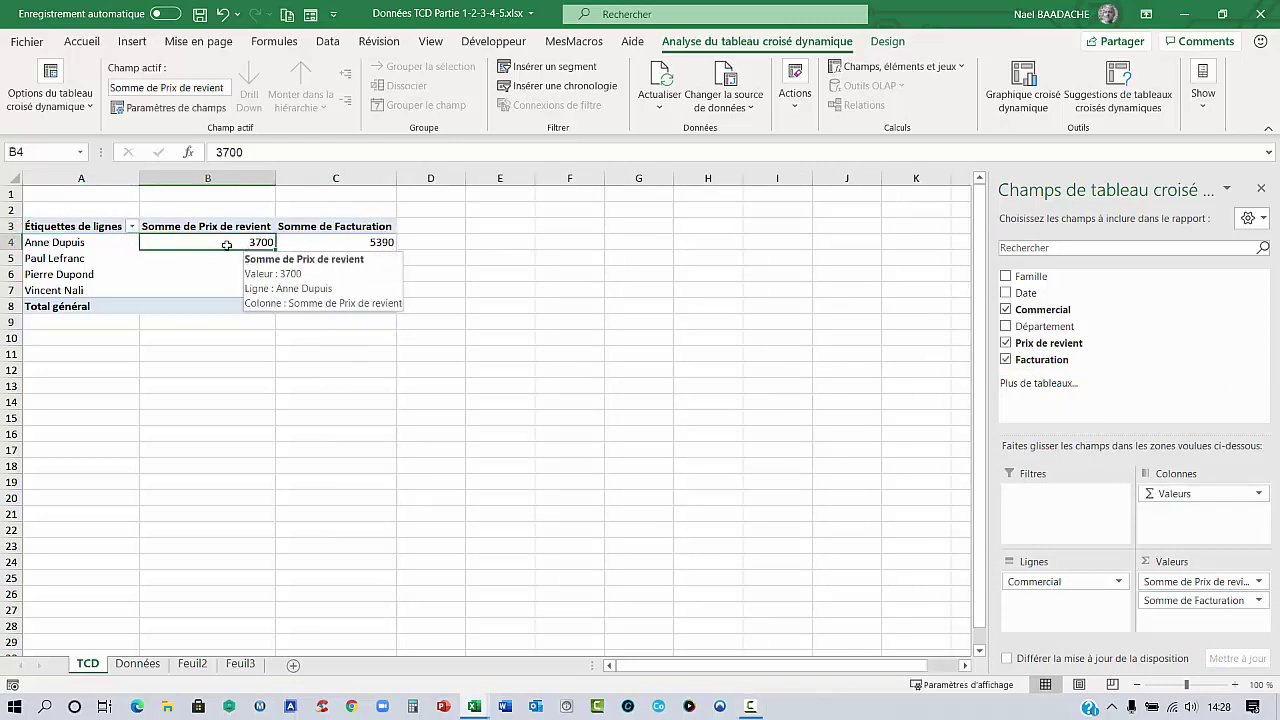
Format the Somme de Prix de revient field as Monétaire euros with 0 decimals.
{"action": "right_click", "coordinate": [228, 246]}
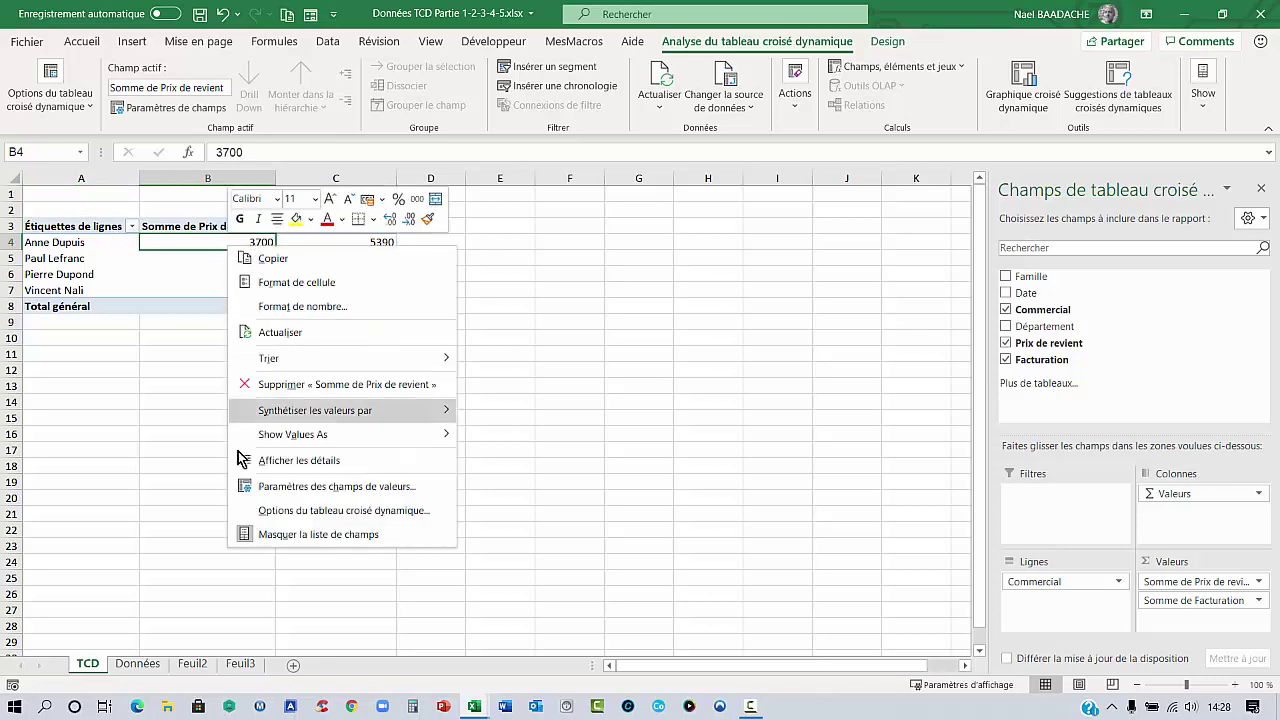
{"action": "left_click", "coordinate": [284, 487]}
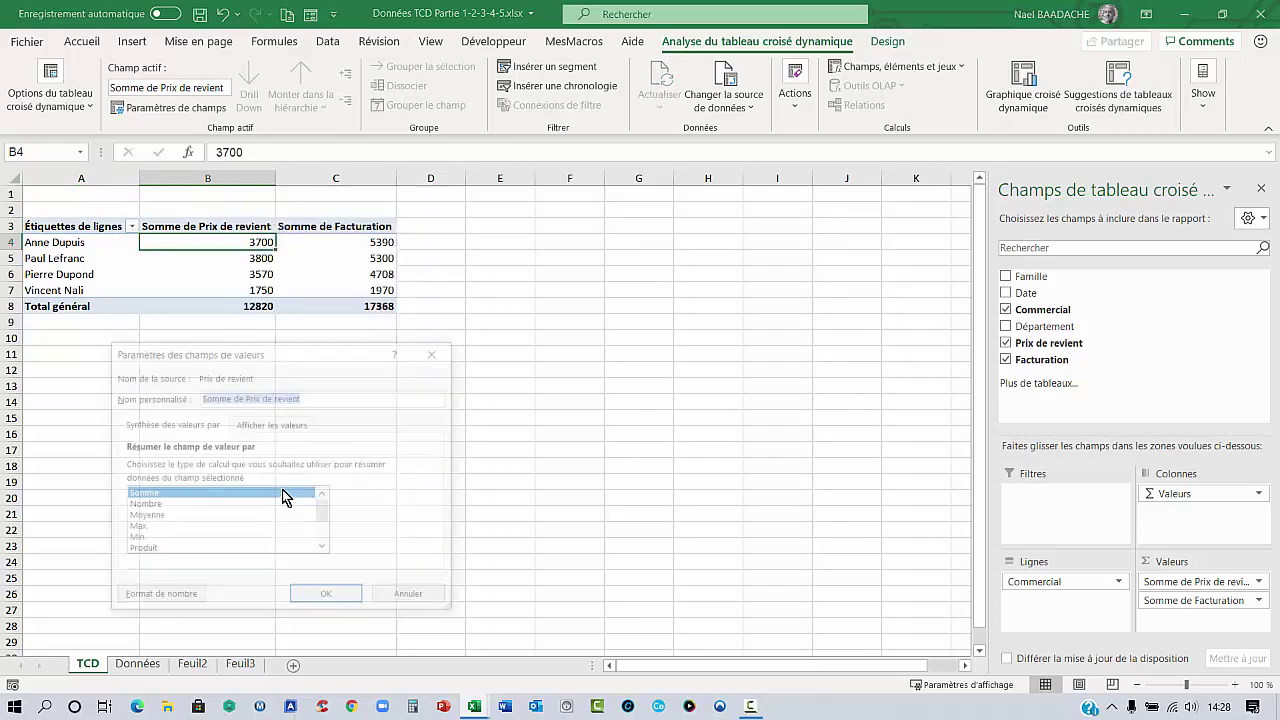
{"action": "left_click", "coordinate": [165, 597]}
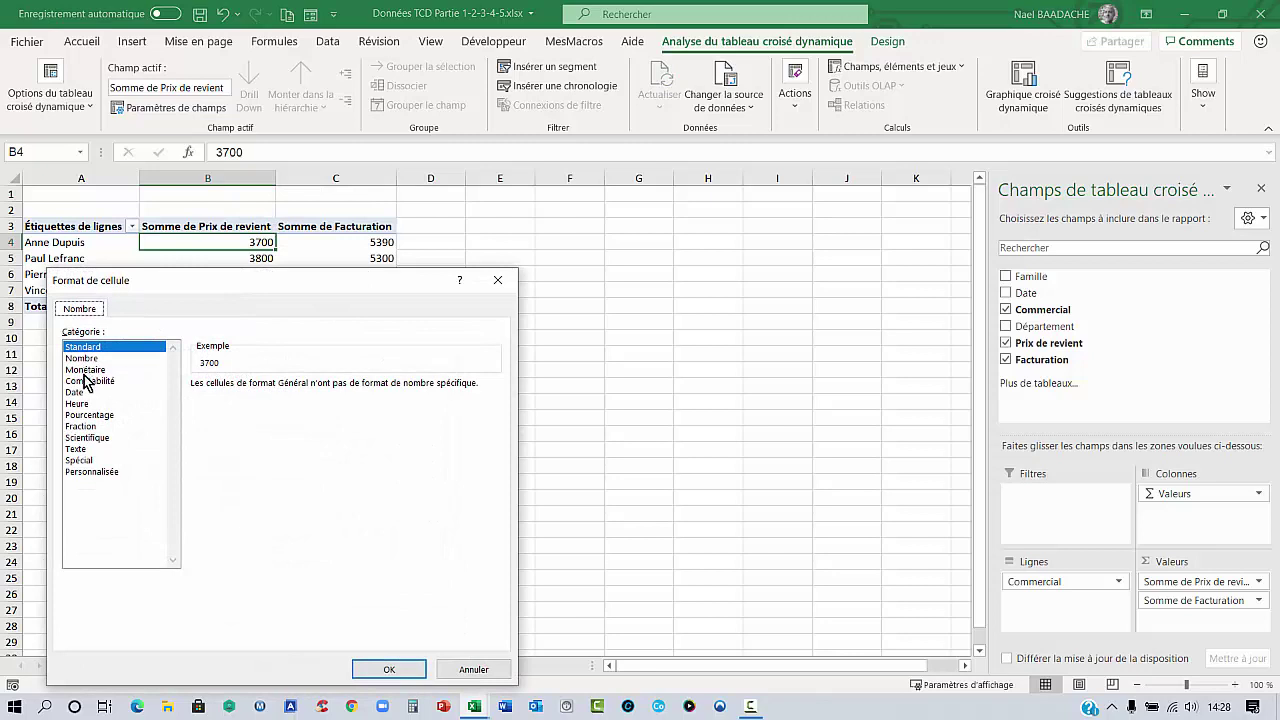
{"action": "left_click", "coordinate": [88, 369]}
{"action": "left_click", "coordinate": [340, 389]}
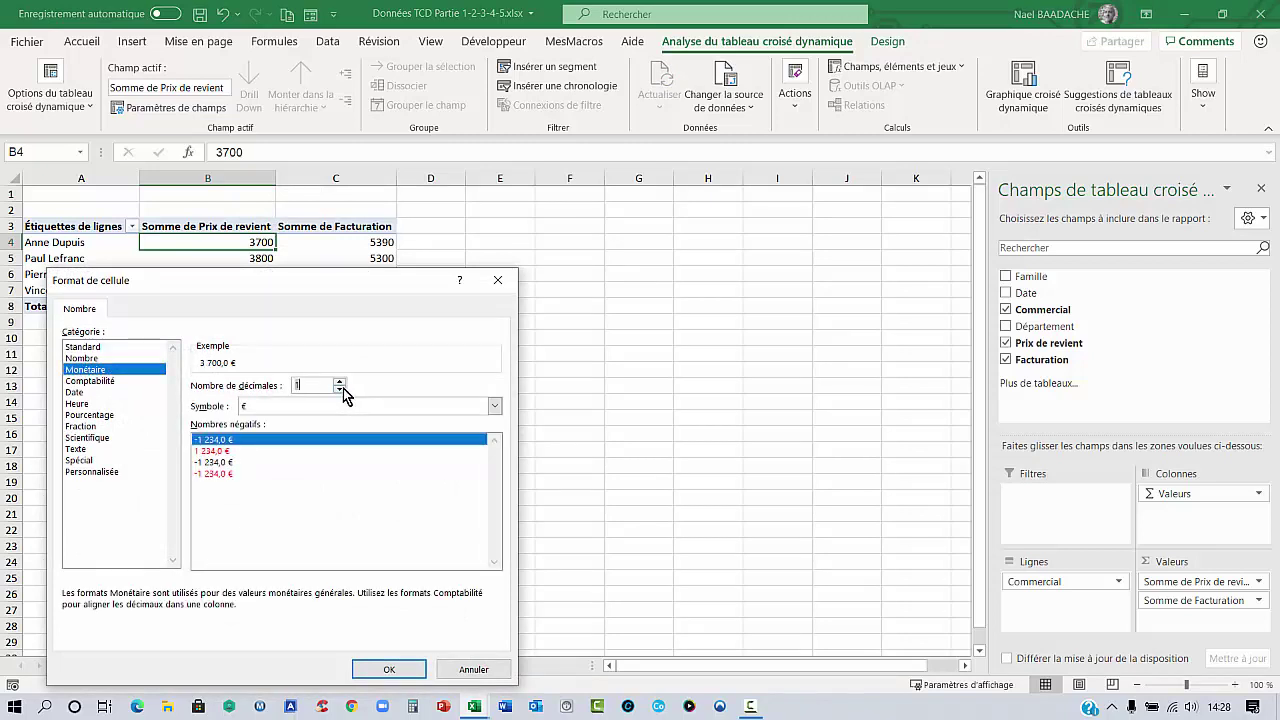
{"action": "left_click", "coordinate": [340, 389]}
{"action": "left_click", "coordinate": [395, 670]}
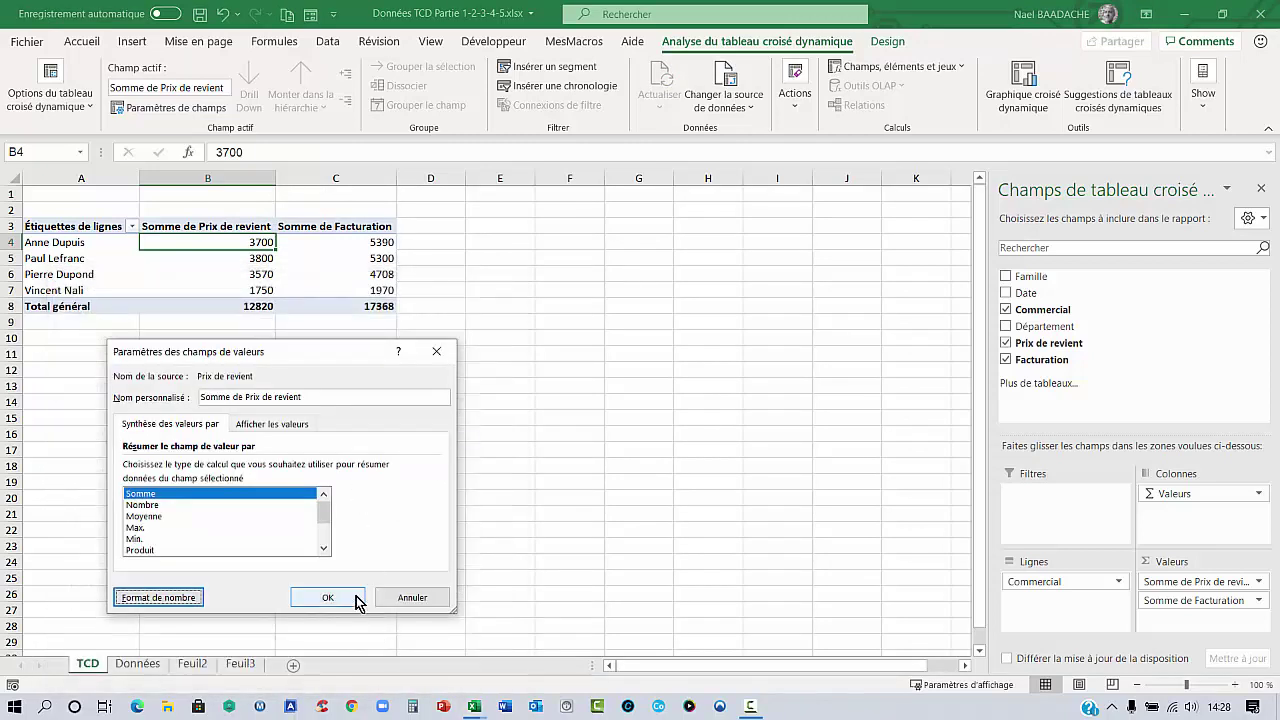
{"action": "left_click", "coordinate": [340, 600]}
{"action": "left_click", "coordinate": [380, 247]}
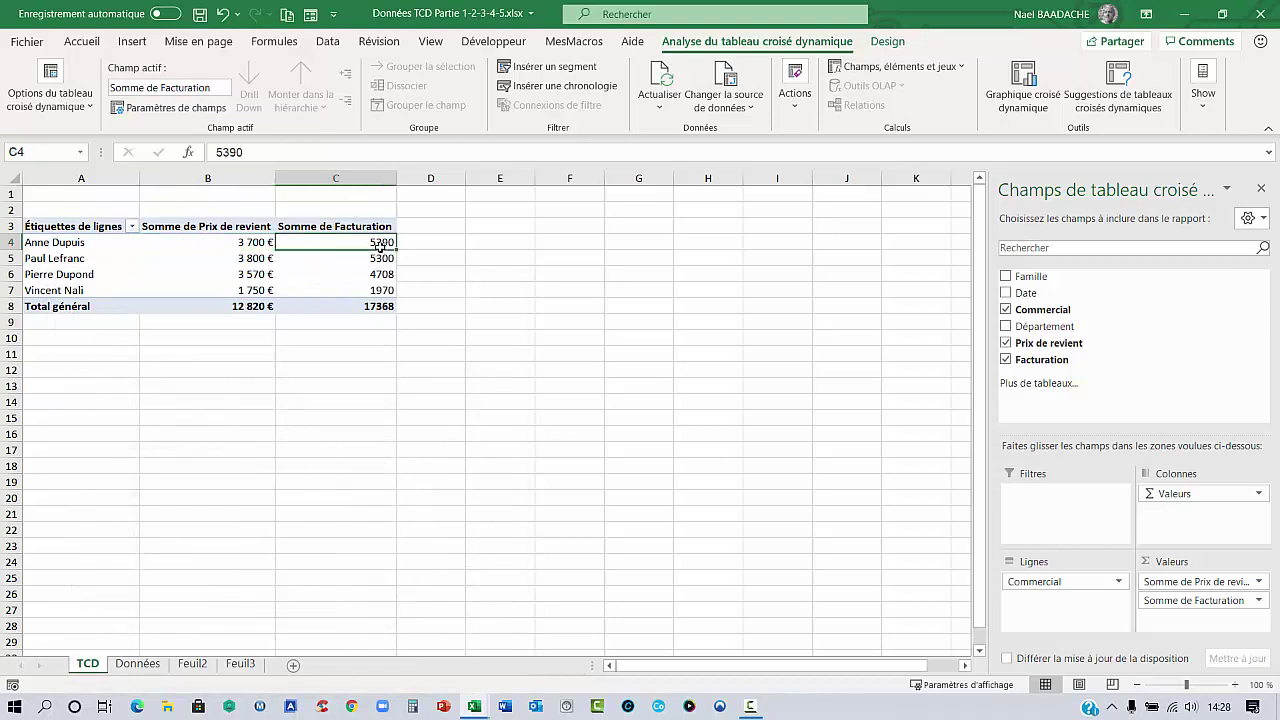
Format the Somme de Facturation field as Monétaire euros with 0 decimals.
{"action": "right_click", "coordinate": [382, 248]}
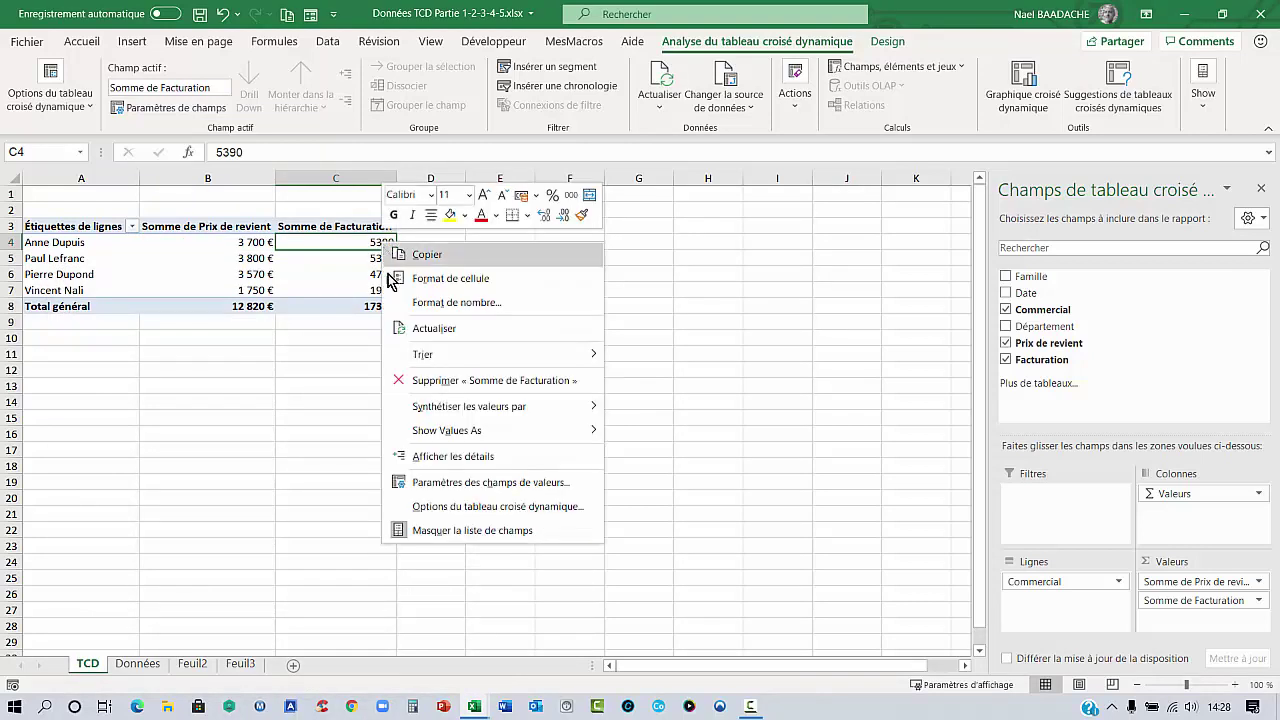
{"action": "left_click", "coordinate": [430, 485]}
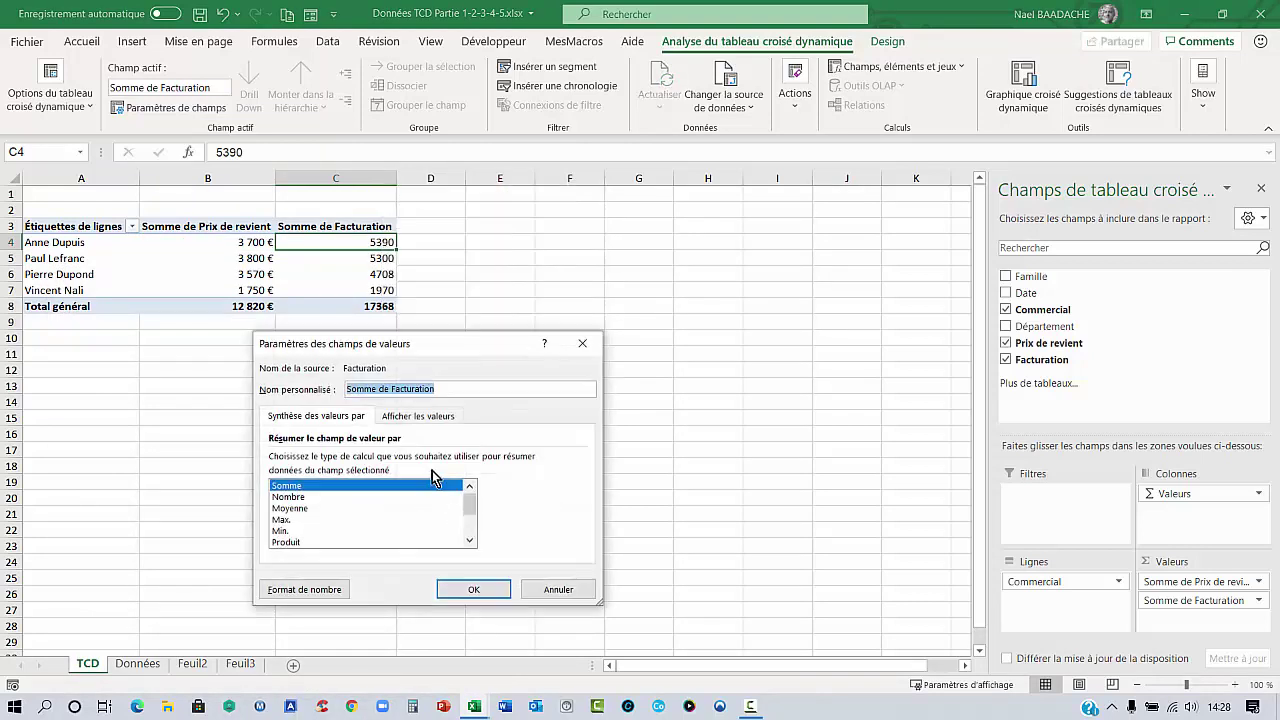
{"action": "left_click", "coordinate": [300, 590]}
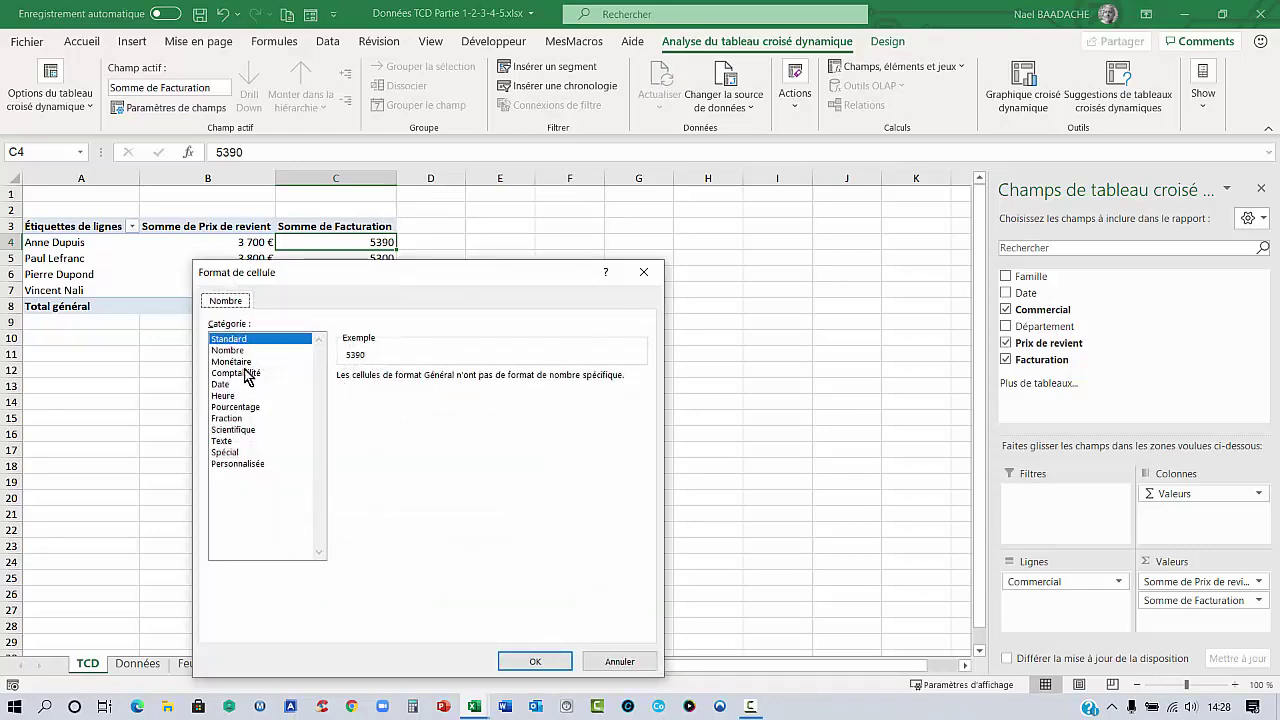
{"action": "left_click", "coordinate": [243, 362]}
{"action": "left_click", "coordinate": [485, 381]}
{"action": "left_click", "coordinate": [485, 381]}
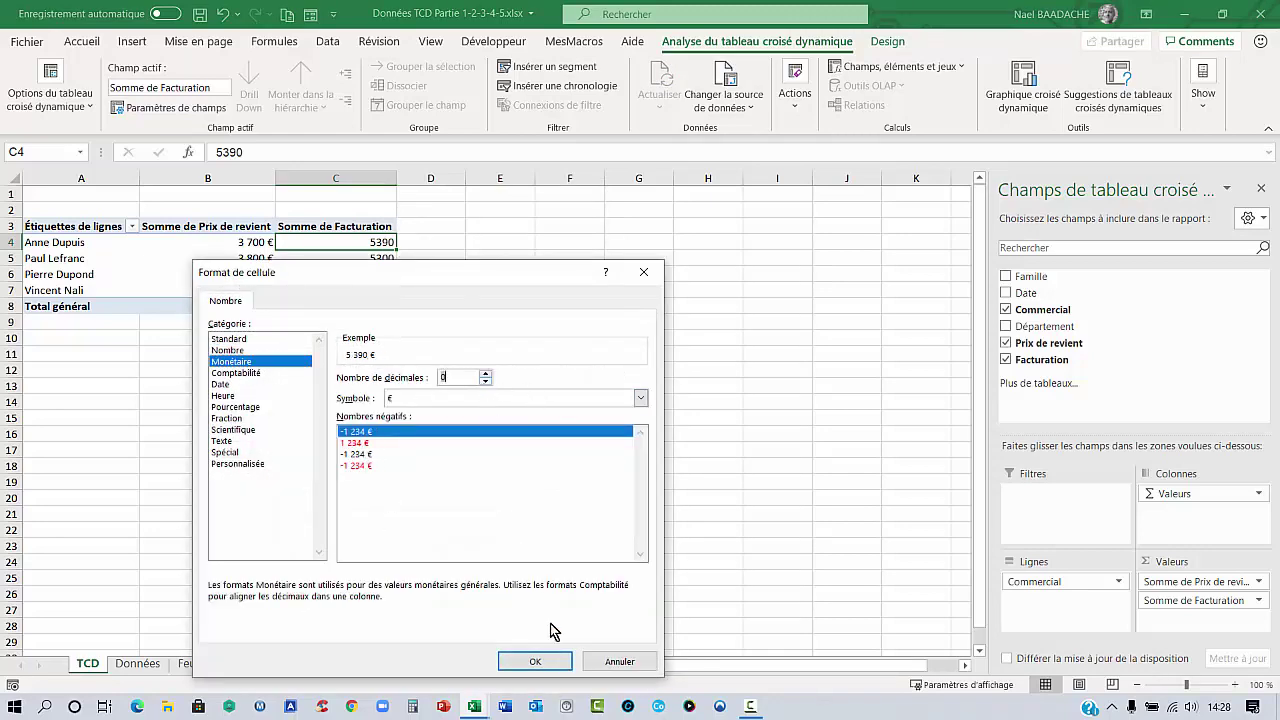
{"action": "left_click", "coordinate": [536, 662]}
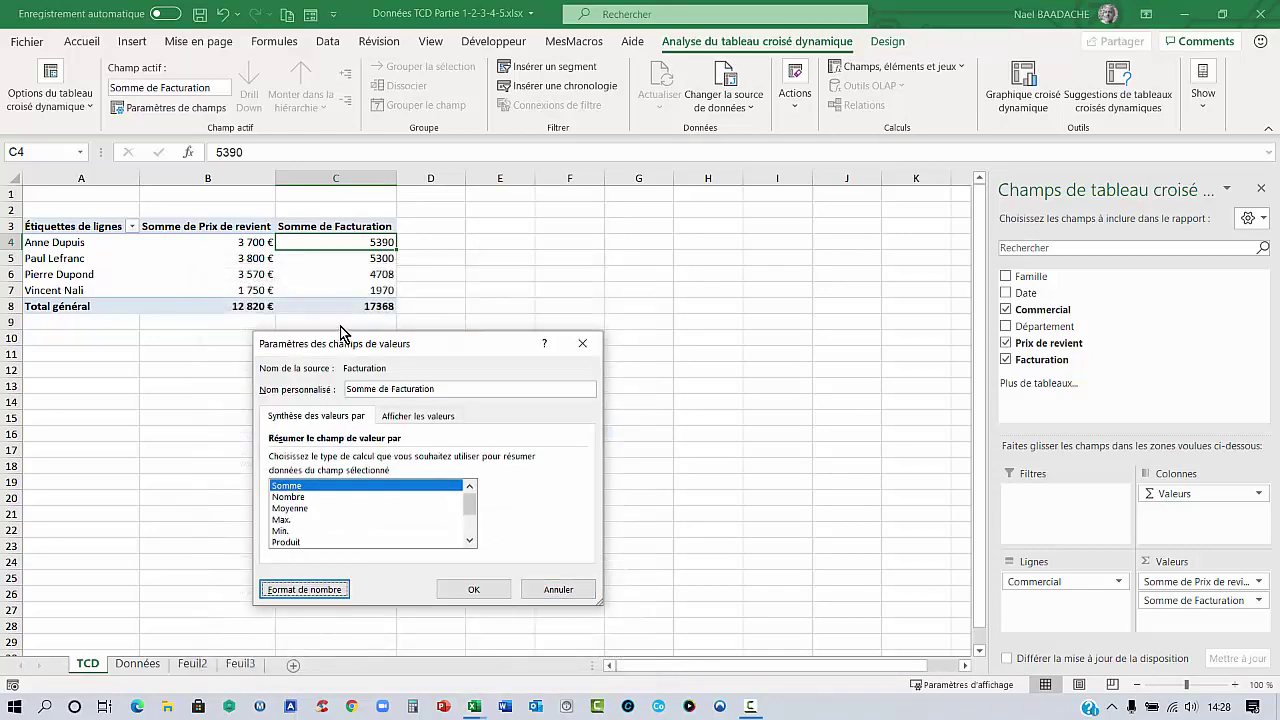
{"action": "left_click", "coordinate": [489, 596]}
{"action": "left_click", "coordinate": [312, 219]}
{"action": "left_click", "coordinate": [317, 222]}
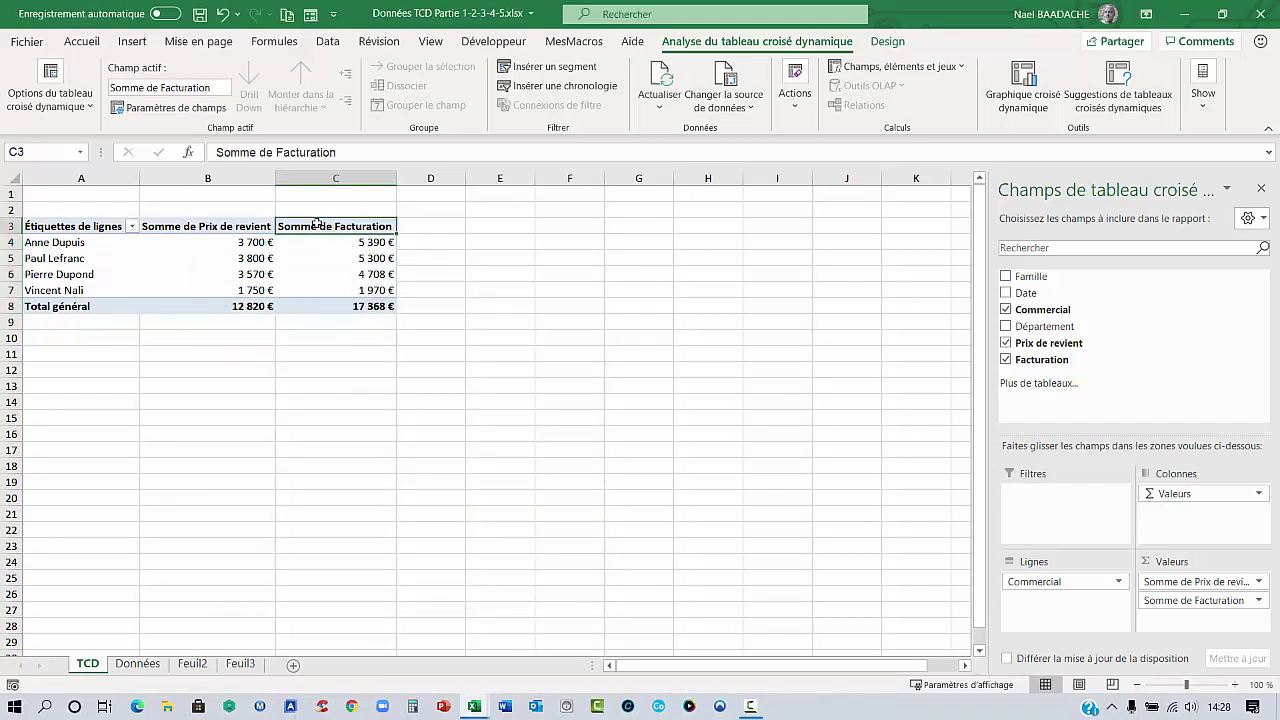
Remove 'Somme de ' from the Facturation and Prix de revient headers.
{"action": "left_click_drag", "start_coordinate": [275, 152], "coordinate": [188, 151]}
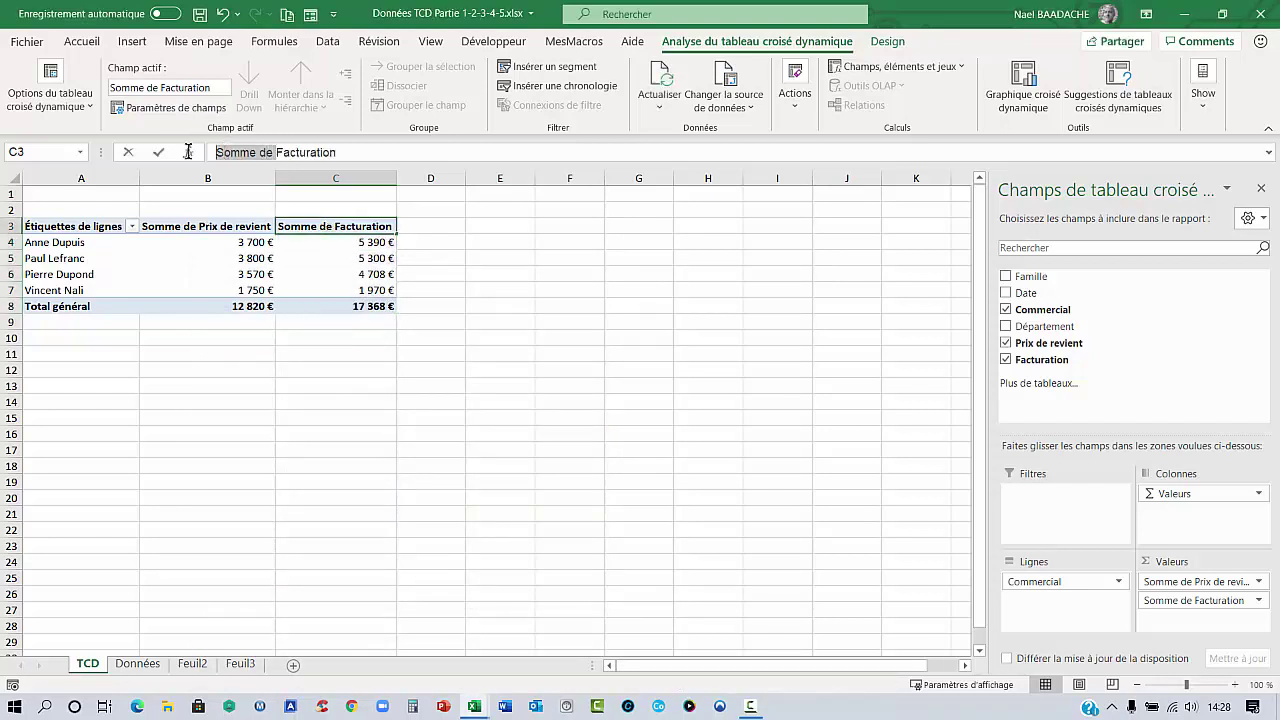
{"action": "key", "text": "BackSpace"}
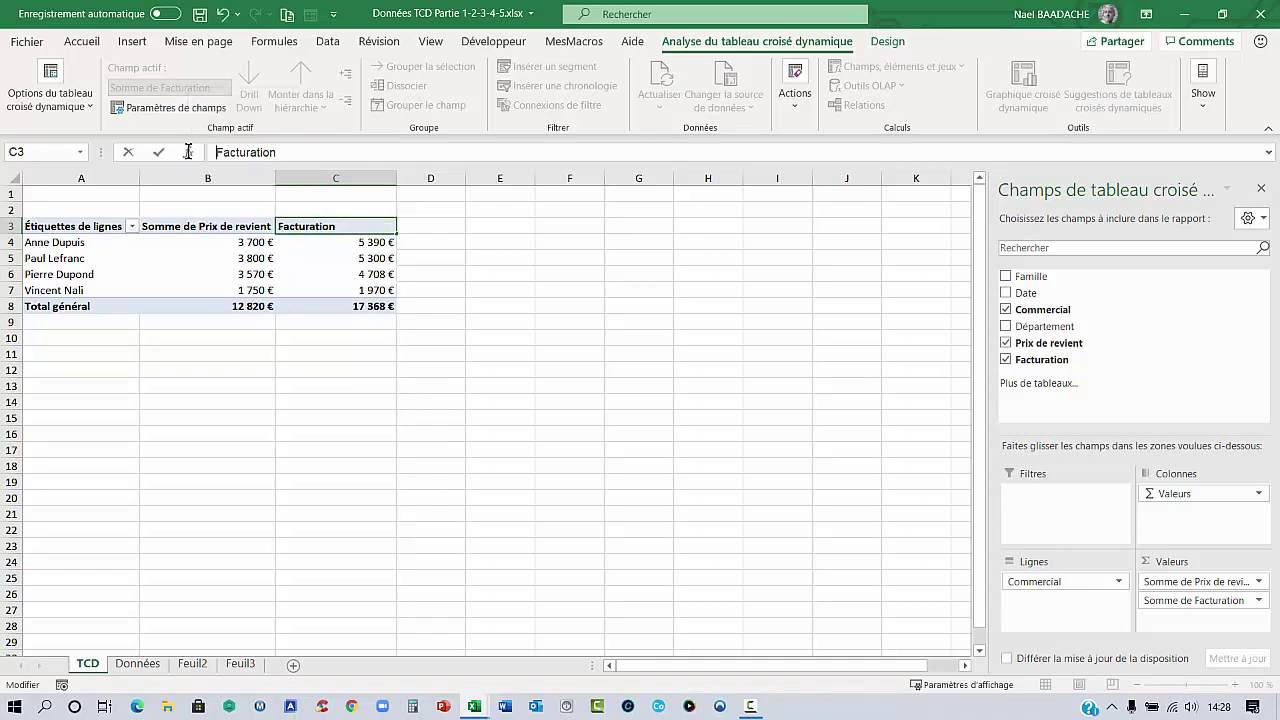
{"action": "key", "text": "Return"}
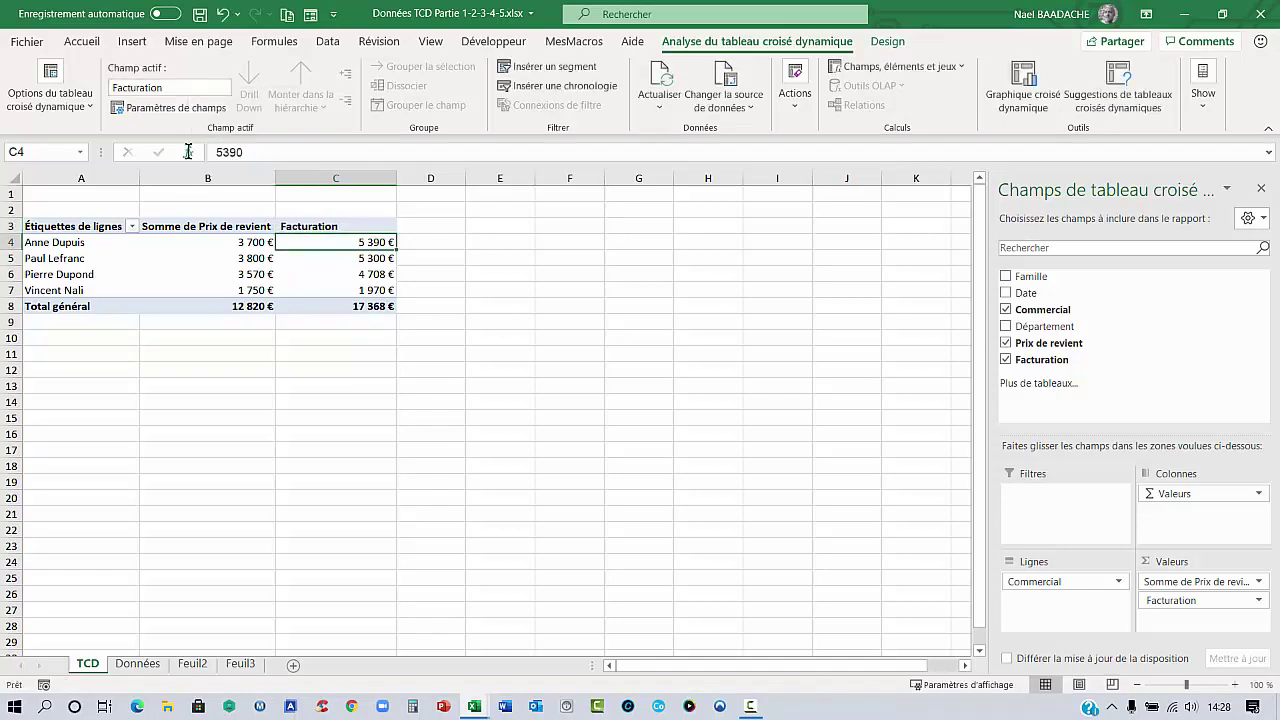
{"action": "left_click", "coordinate": [222, 230]}
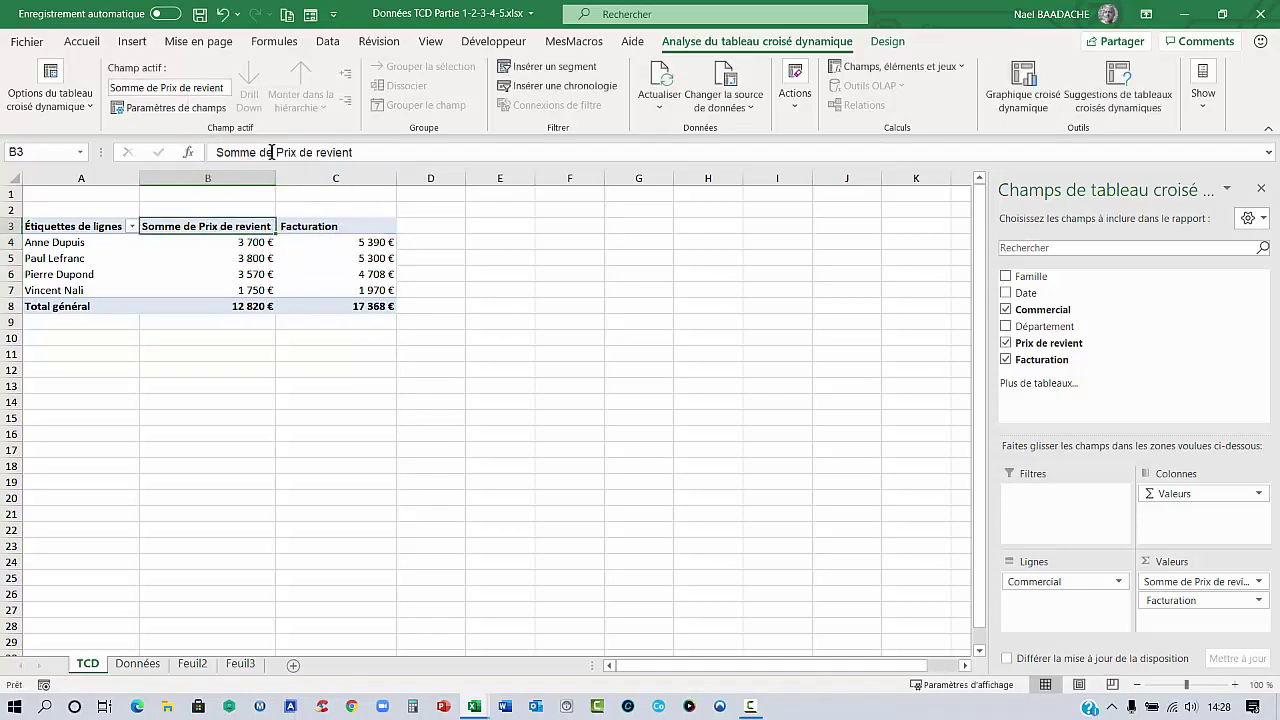
{"action": "left_click_drag", "start_coordinate": [273, 152], "coordinate": [146, 152]}
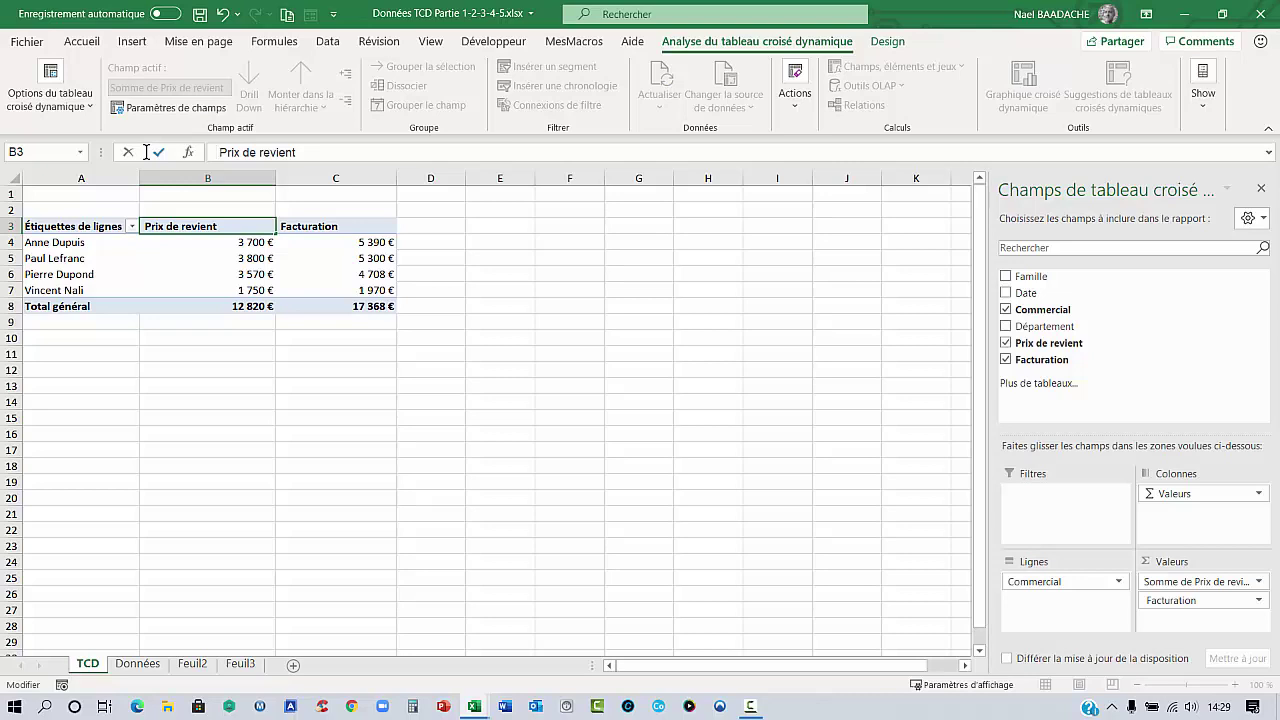
{"action": "key", "text": "Return"}
Clear the 'Étiquettes de lignes' header text so it is blank.
{"action": "left_click", "coordinate": [100, 226]}
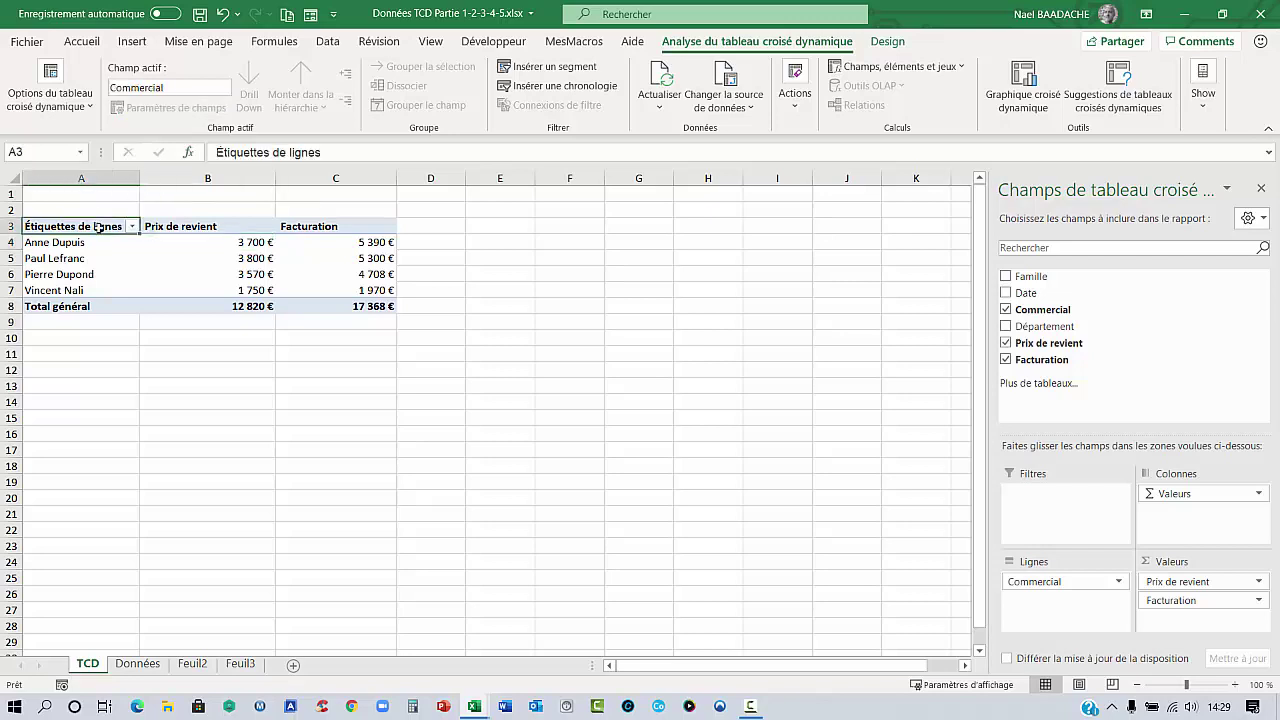
{"action": "left_click_drag", "start_coordinate": [216, 152], "coordinate": [320, 152]}
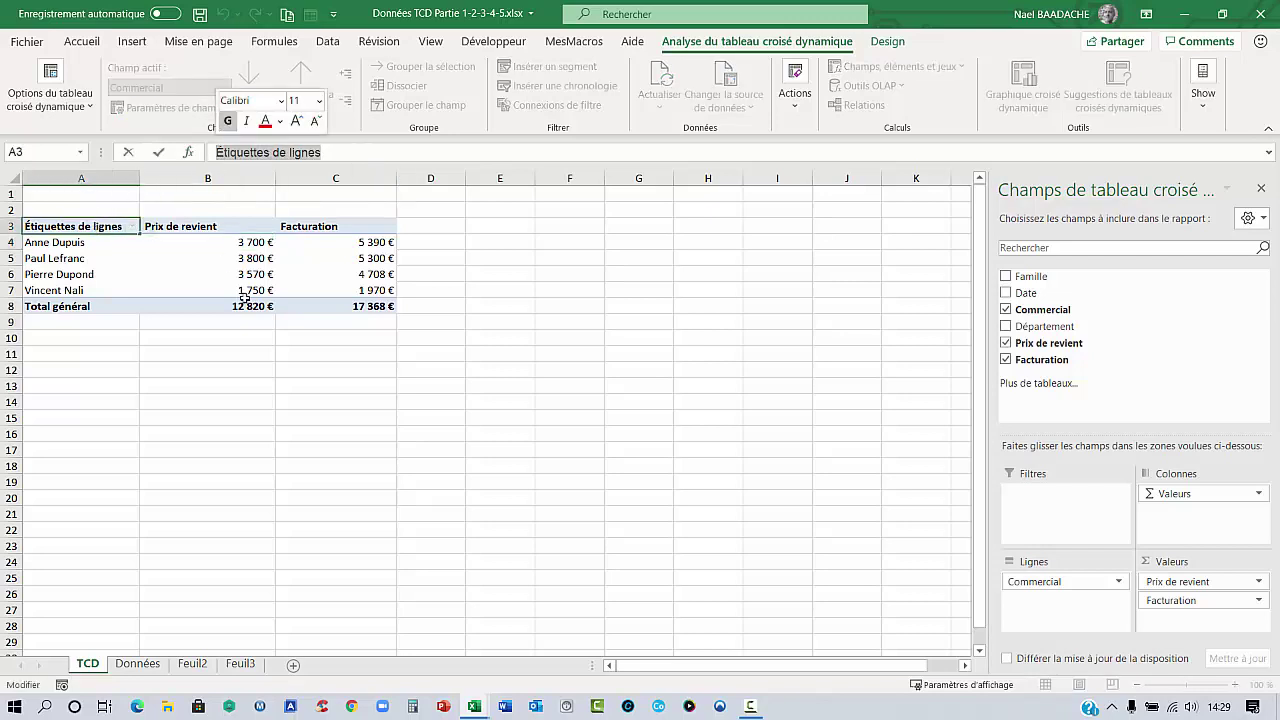
{"action": "key", "text": "BackSpace"}
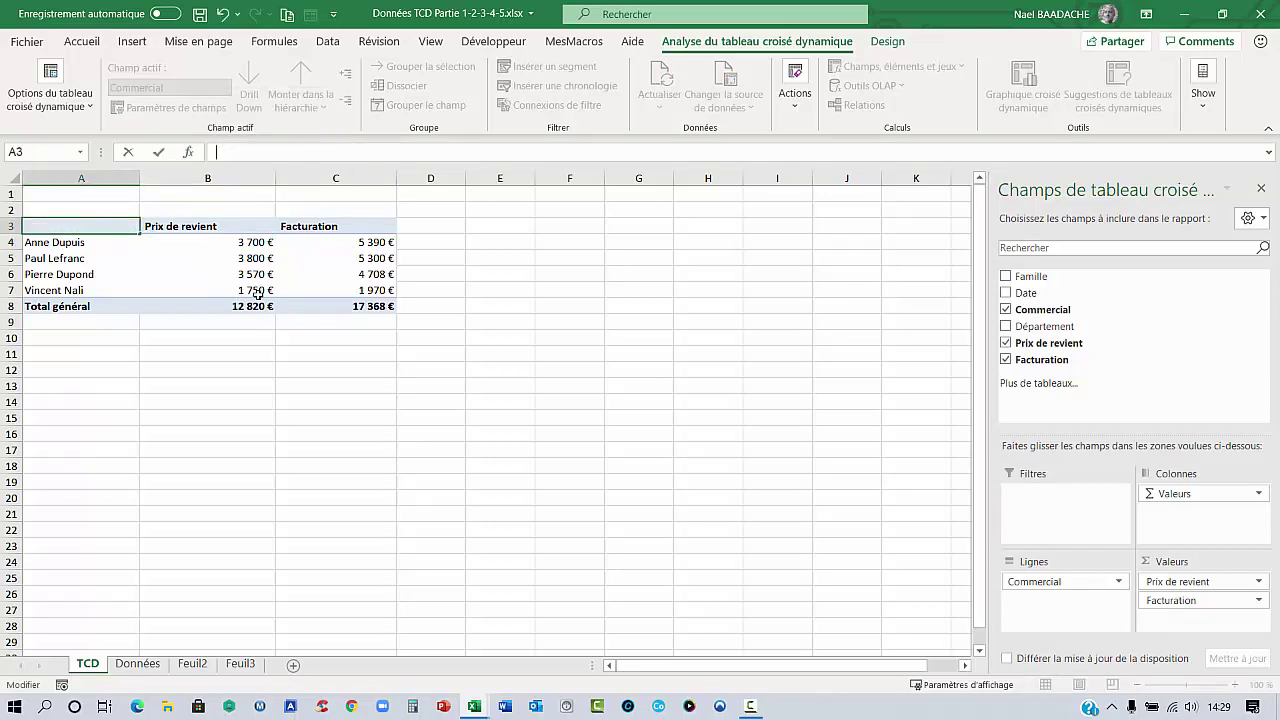
{"action": "key", "text": "Return"}
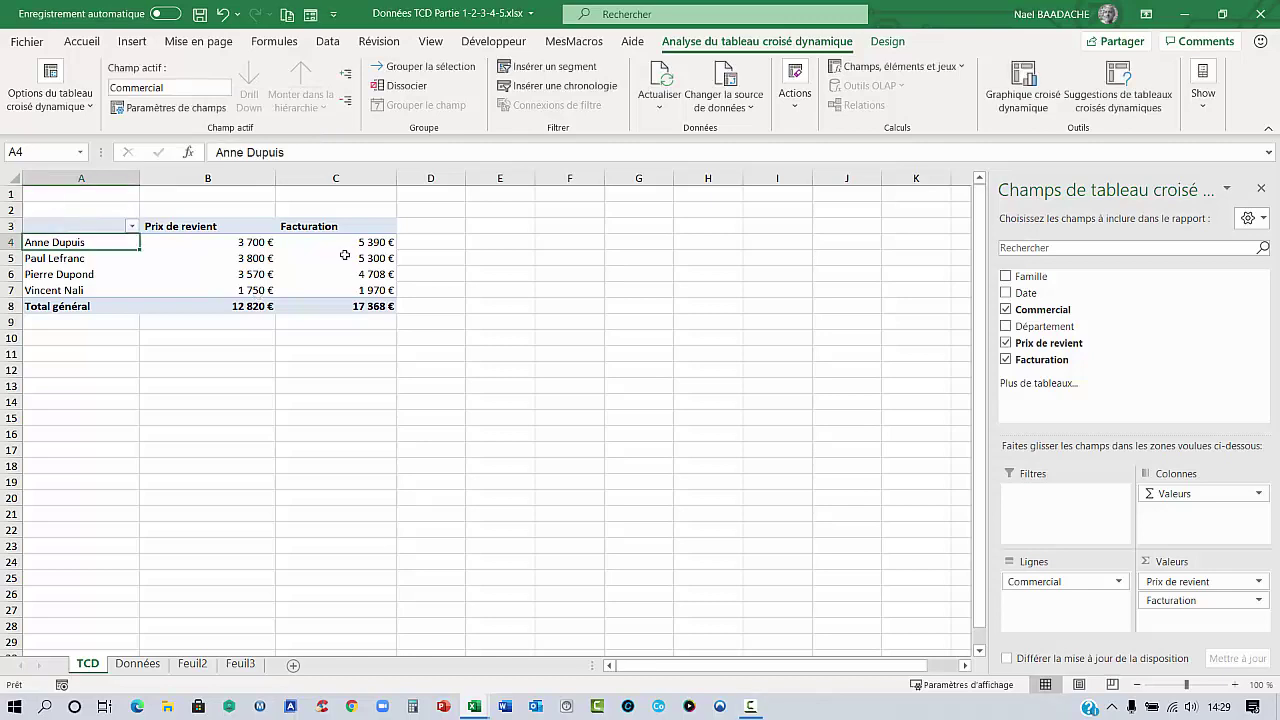
{"action": "left_click", "coordinate": [344, 257]}
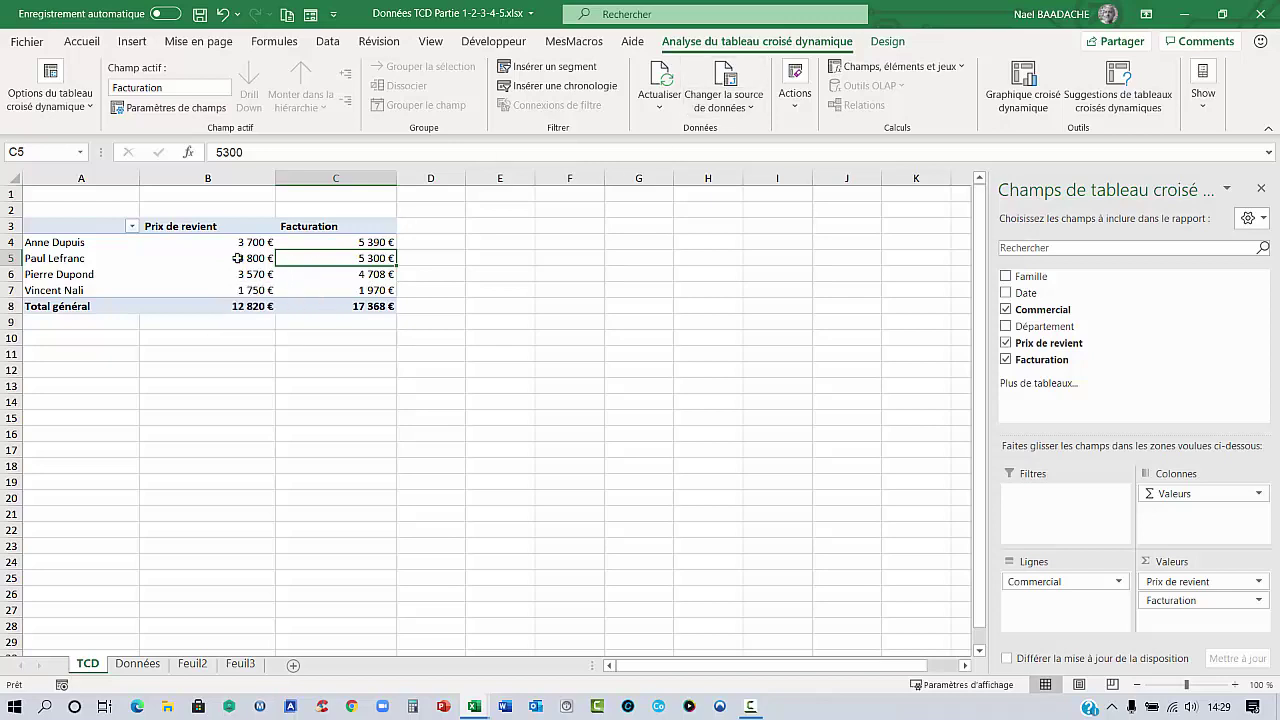
{"action": "left_click", "coordinate": [238, 258]}
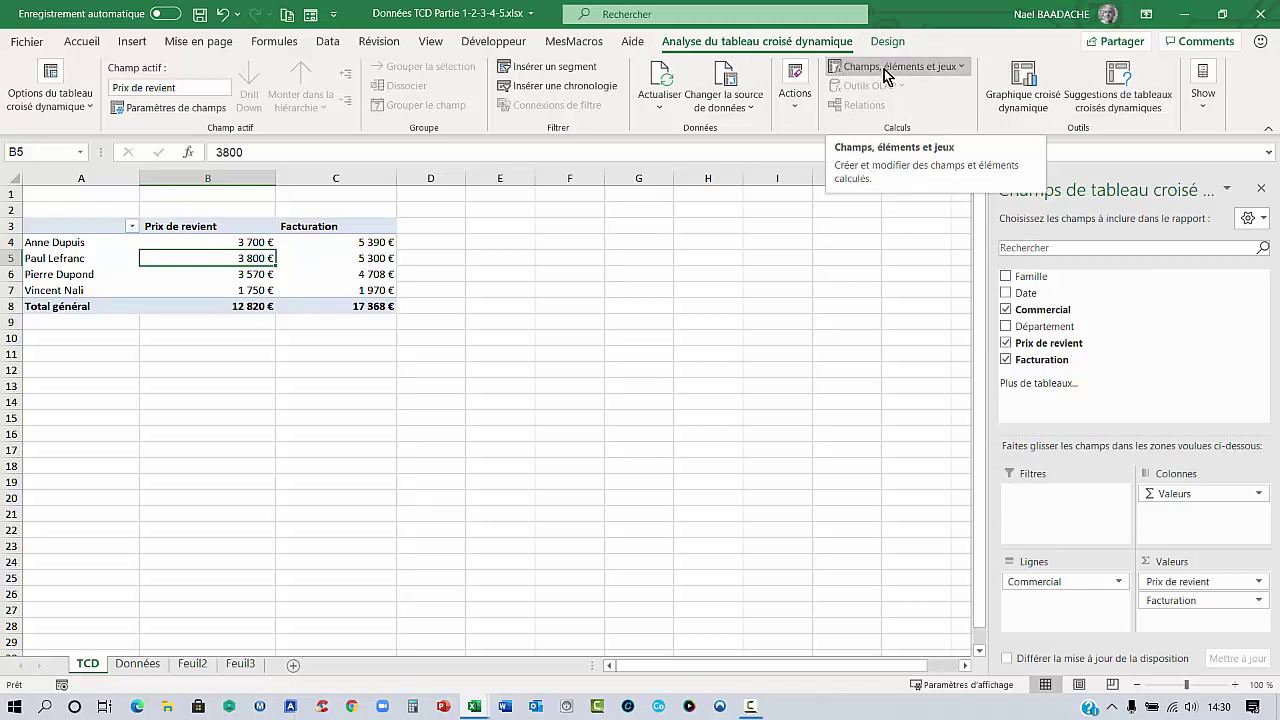
Create calculated field Résulat with formula Facturation - Prix de revient.
{"action": "left_click", "coordinate": [962, 68]}
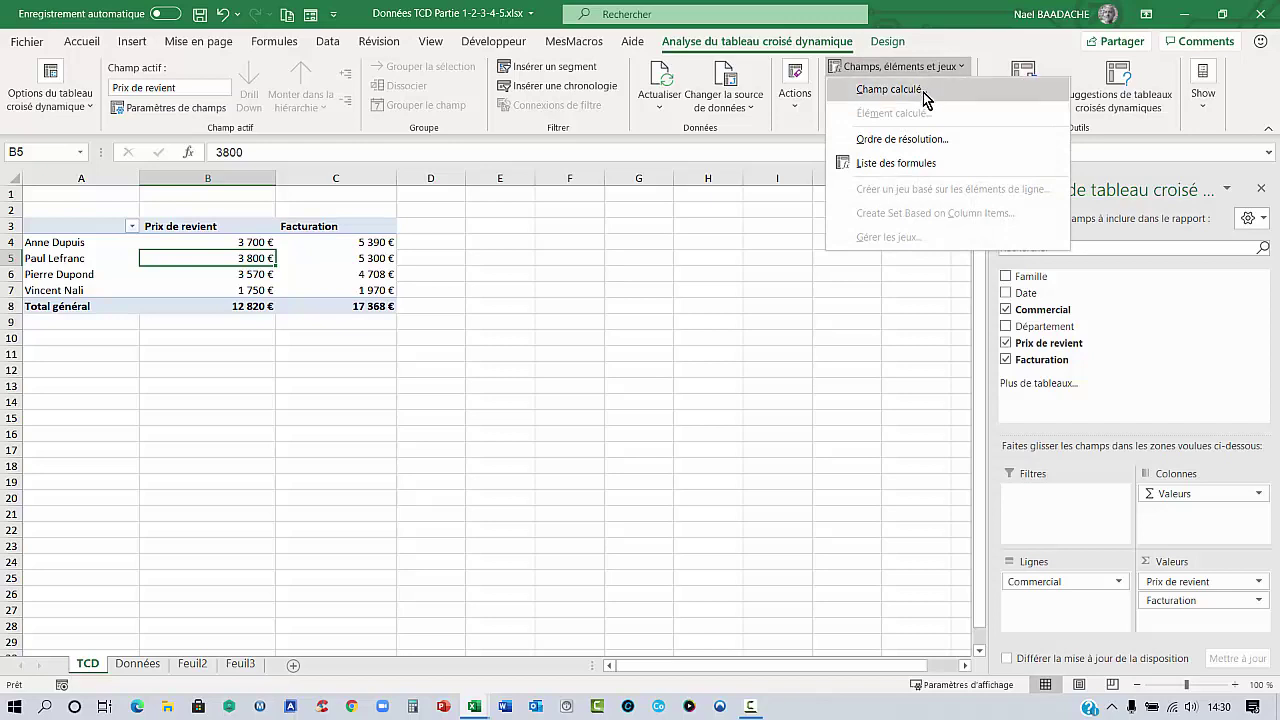
{"action": "left_click", "coordinate": [890, 89]}
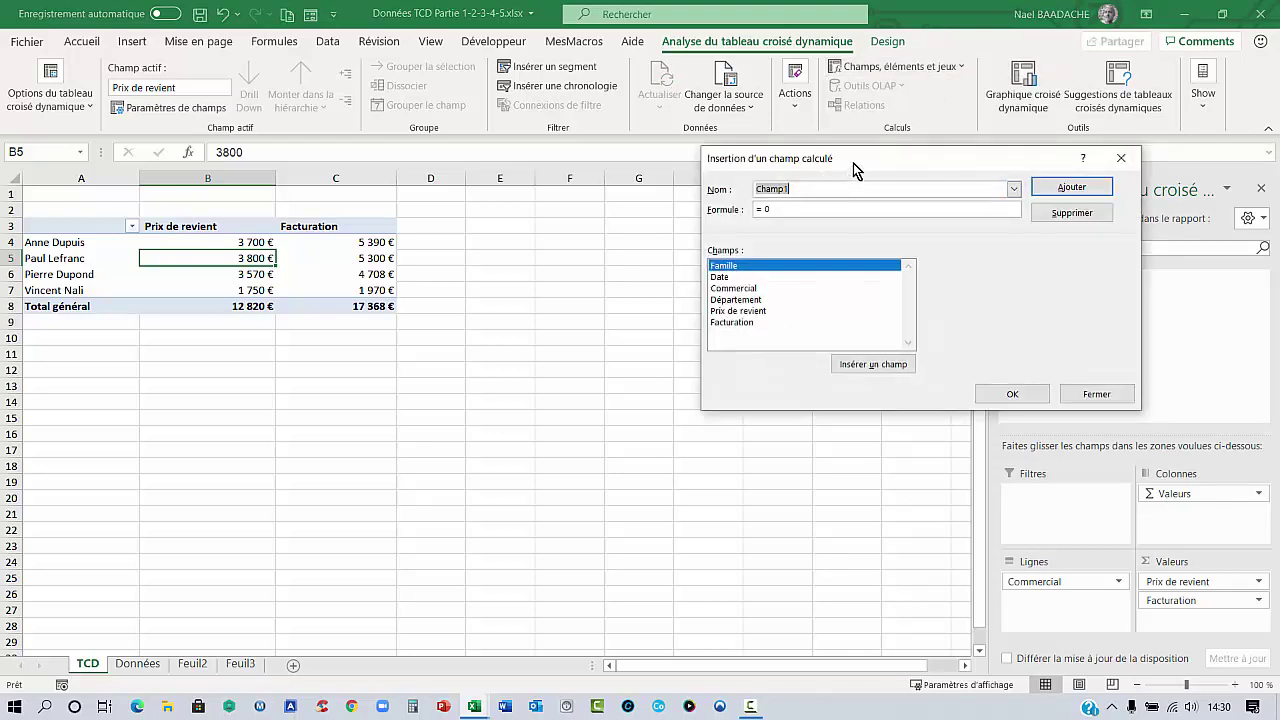
{"action": "mouse_move", "coordinate": [855, 170]}
{"action": "left_mouse_down"}
{"action": "mouse_move", "coordinate": [722, 255]}
{"action": "mouse_move", "coordinate": [519, 279]}
{"action": "left_mouse_up"}
{"action": "left_click", "coordinate": [633, 275]}
{"action": "type", "text": "Résulat"}
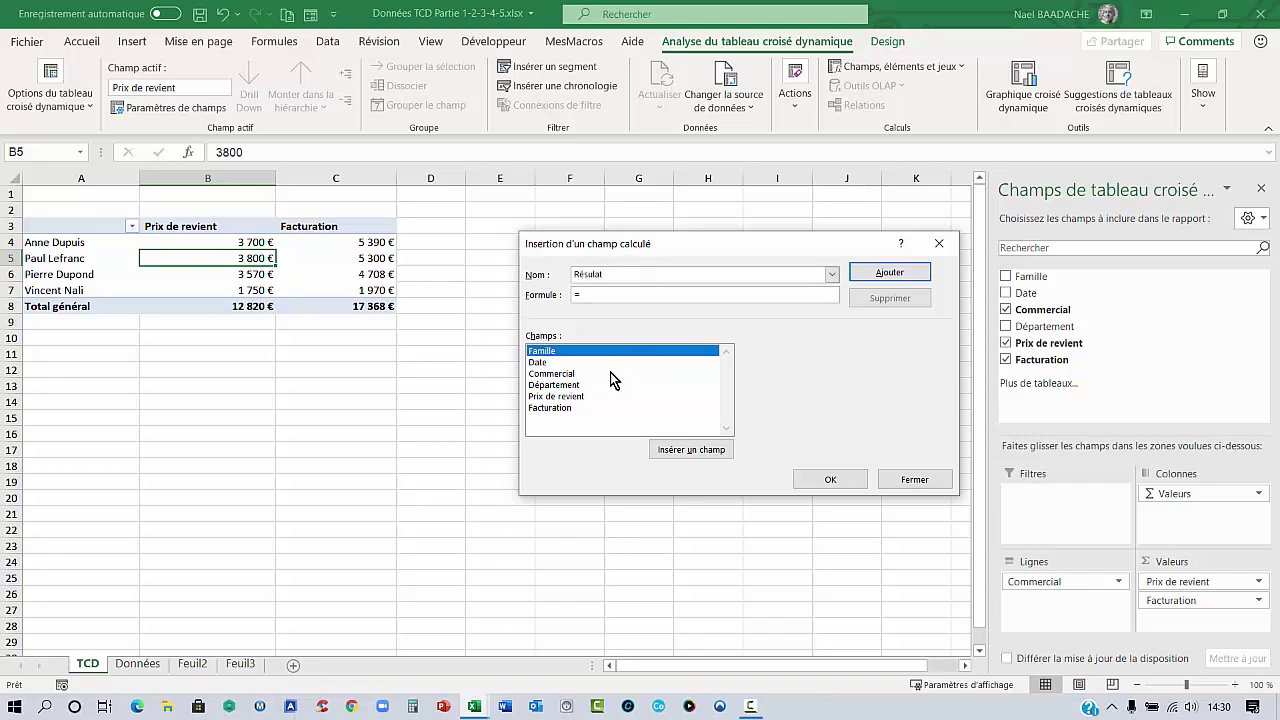
{"action": "left_click", "coordinate": [556, 408]}
{"action": "double_click", "coordinate": [558, 408]}
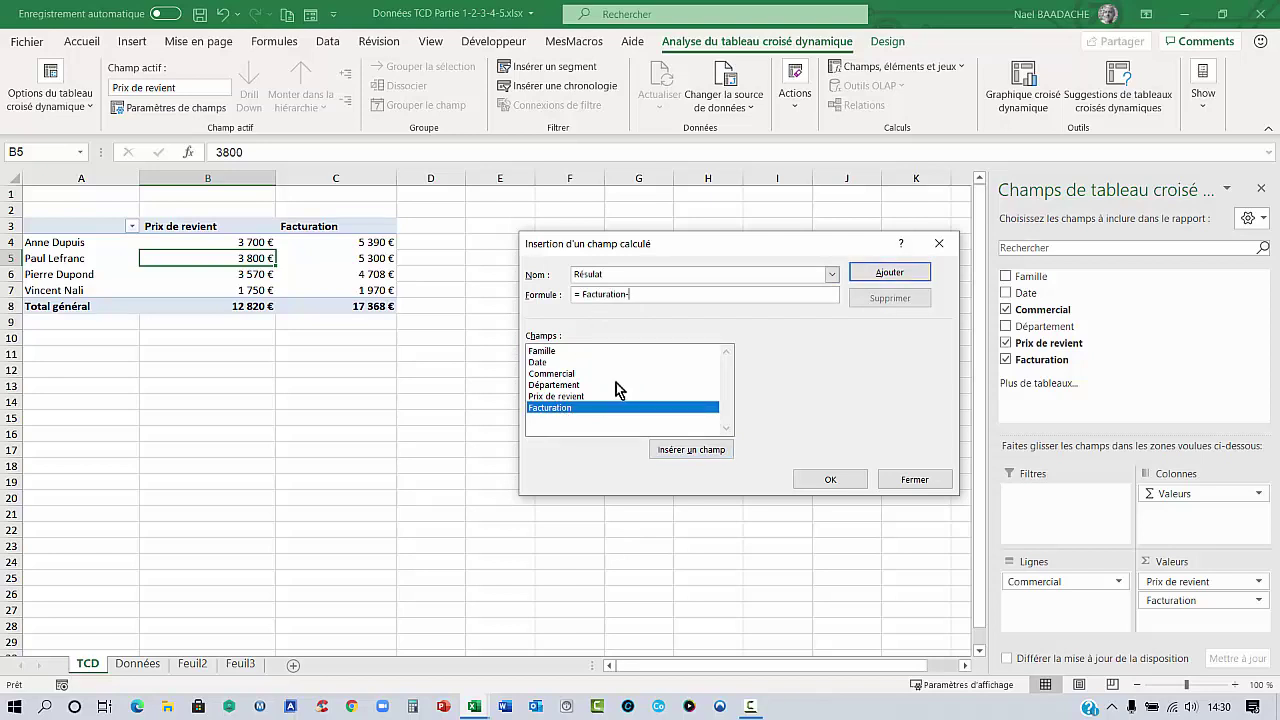
{"action": "double_click", "coordinate": [573, 397]}
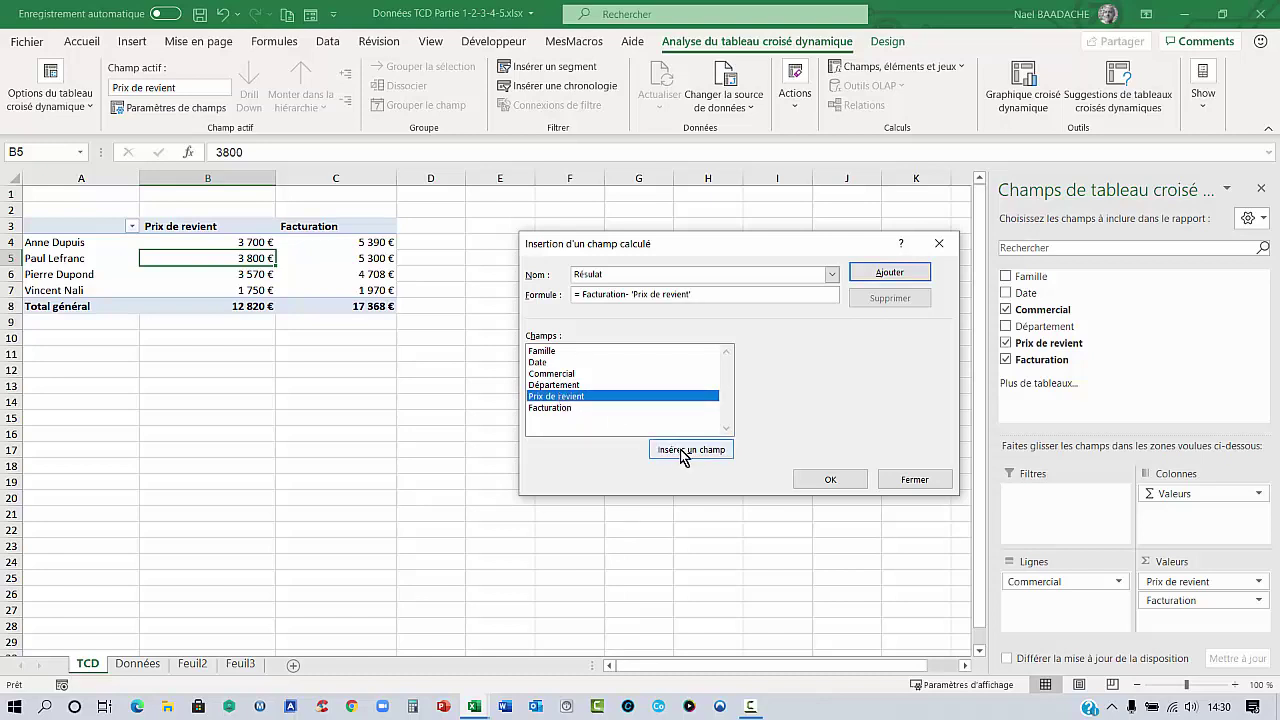
{"action": "left_click", "coordinate": [831, 480]}
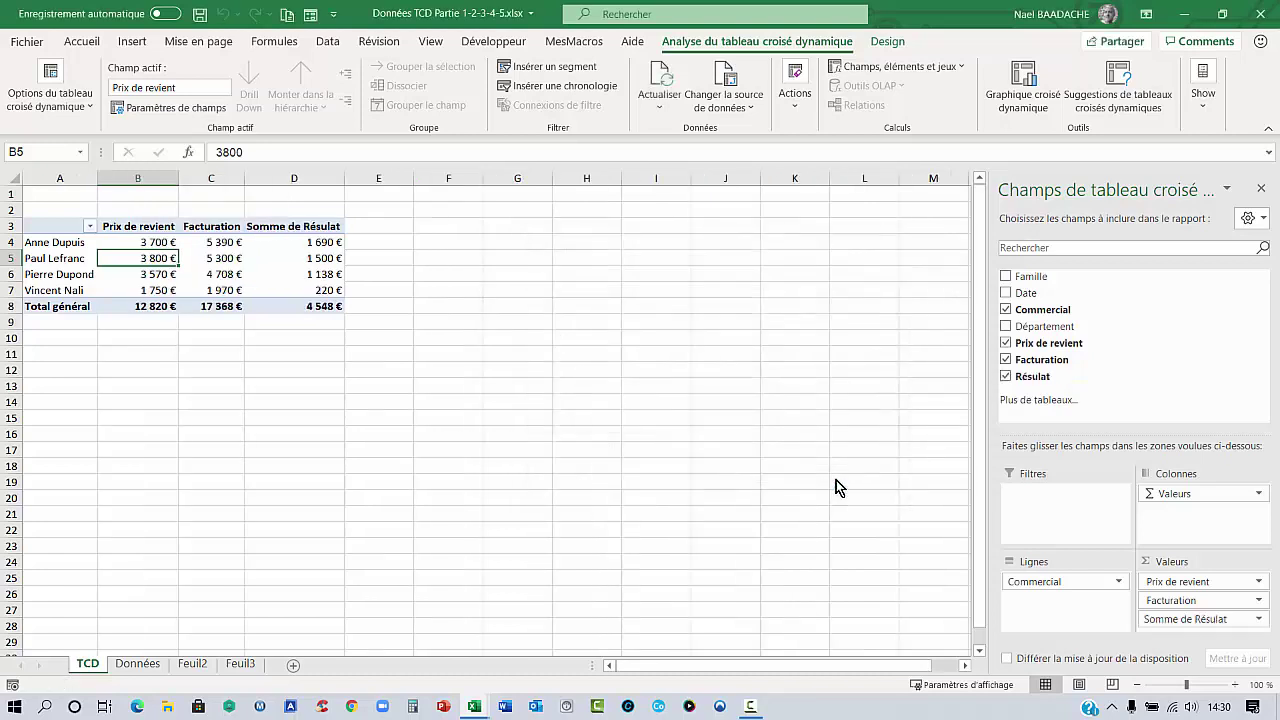
Delete 'Somme de' from the D3 header so it reads Résulat.
{"action": "left_click", "coordinate": [293, 242]}
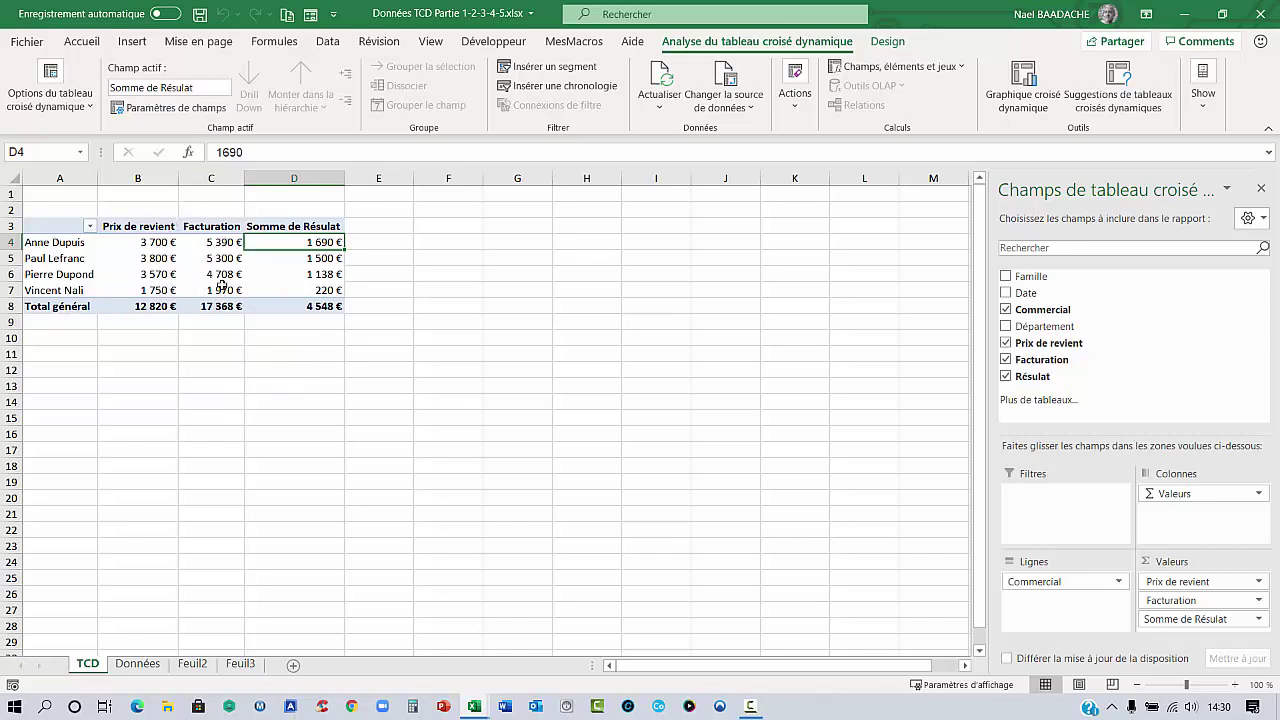
{"action": "left_click", "coordinate": [308, 227]}
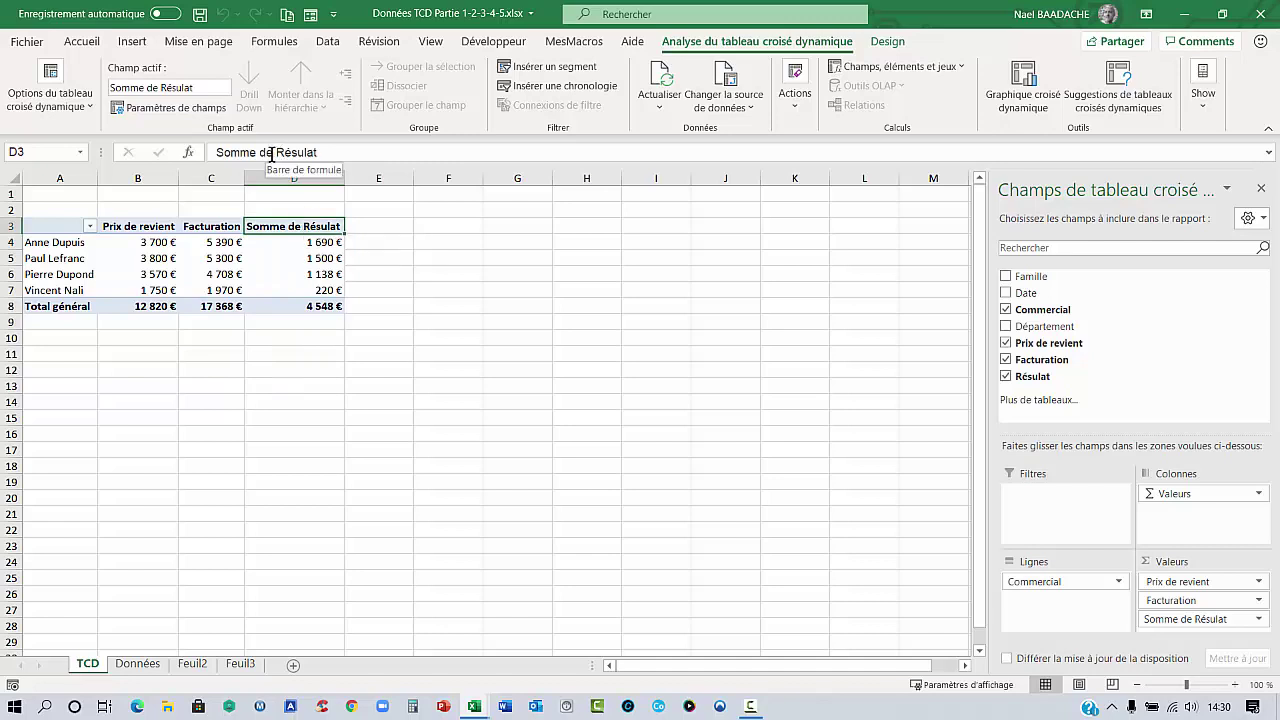
{"action": "left_click_drag", "start_coordinate": [272, 153], "coordinate": [20, 160]}
{"action": "key", "text": "BackSpace"}
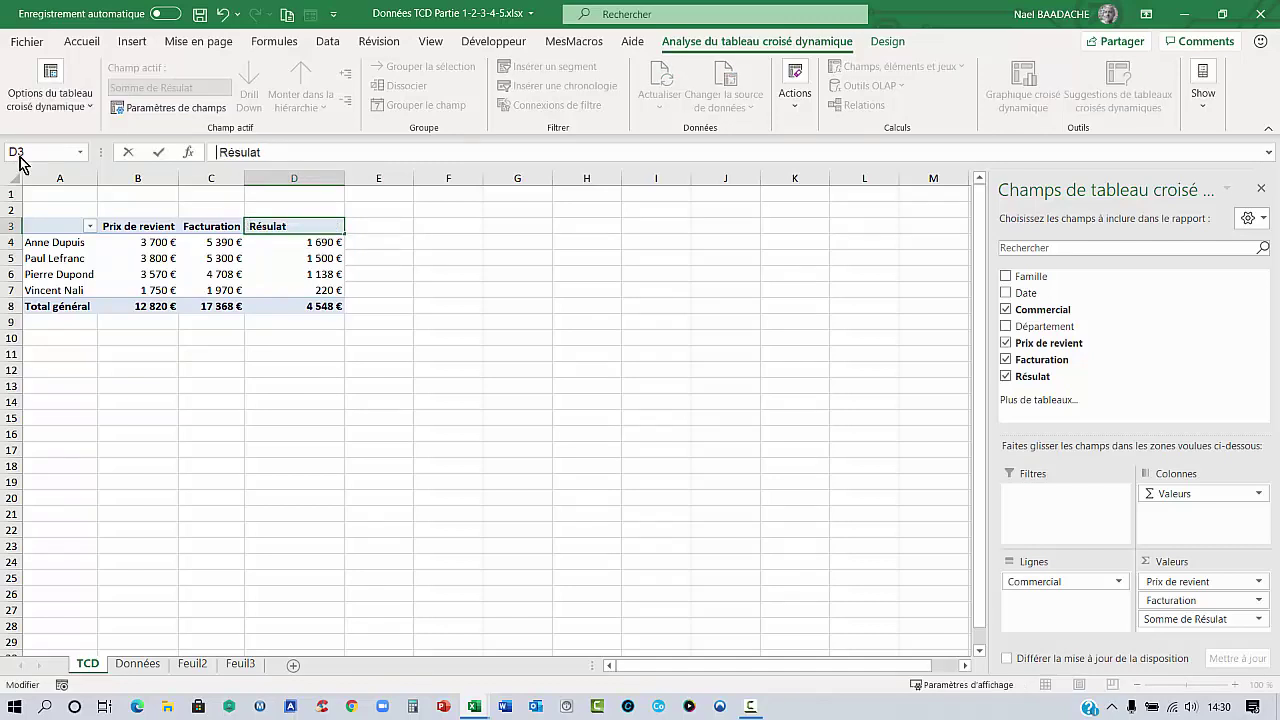
{"action": "key", "text": "Return"}
{"action": "left_click_drag", "start_coordinate": [148, 225], "coordinate": [265, 226]}
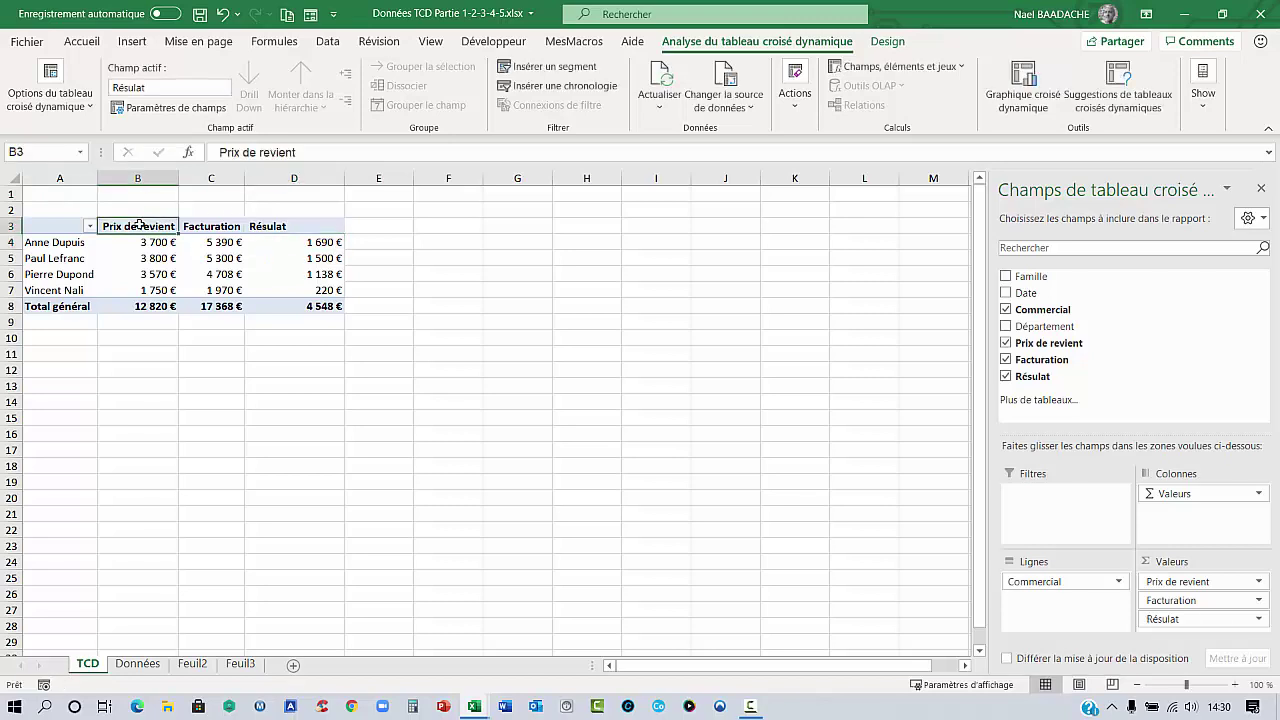
Center the pivot's column header labels in B3:D3, then select the last salesperson row.
{"action": "left_click", "coordinate": [88, 42]}
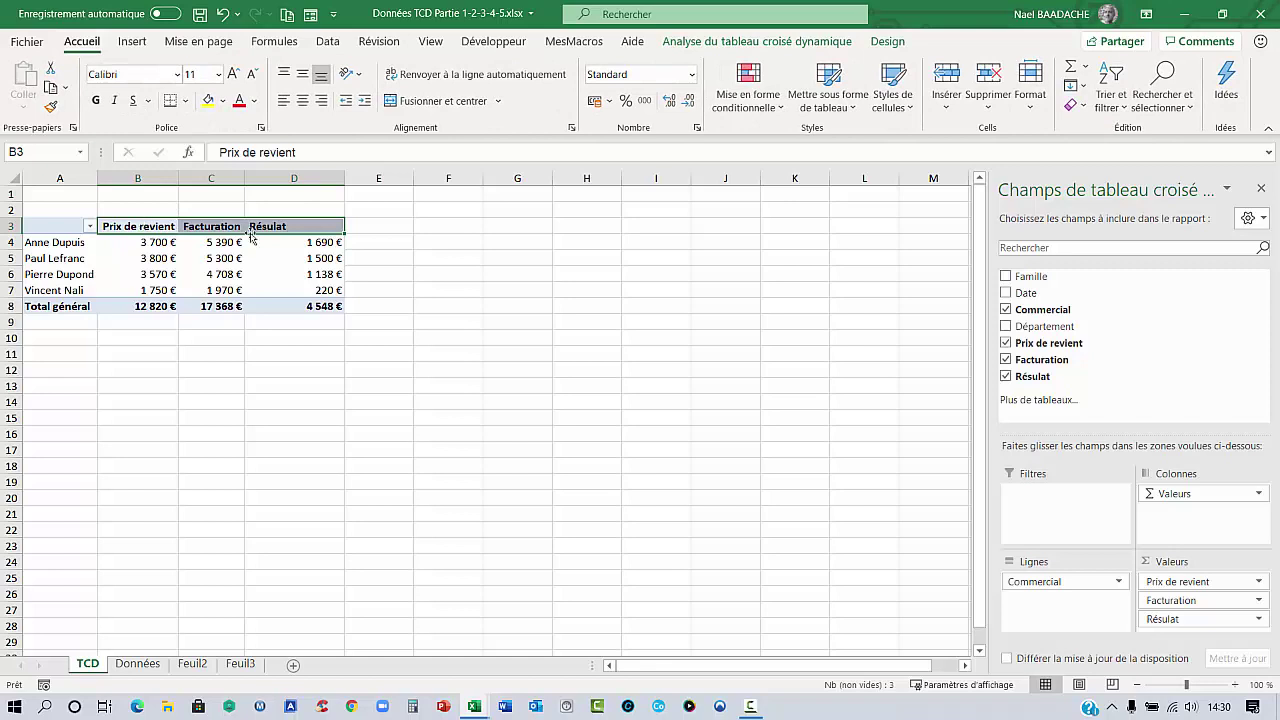
{"action": "left_click", "coordinate": [302, 101]}
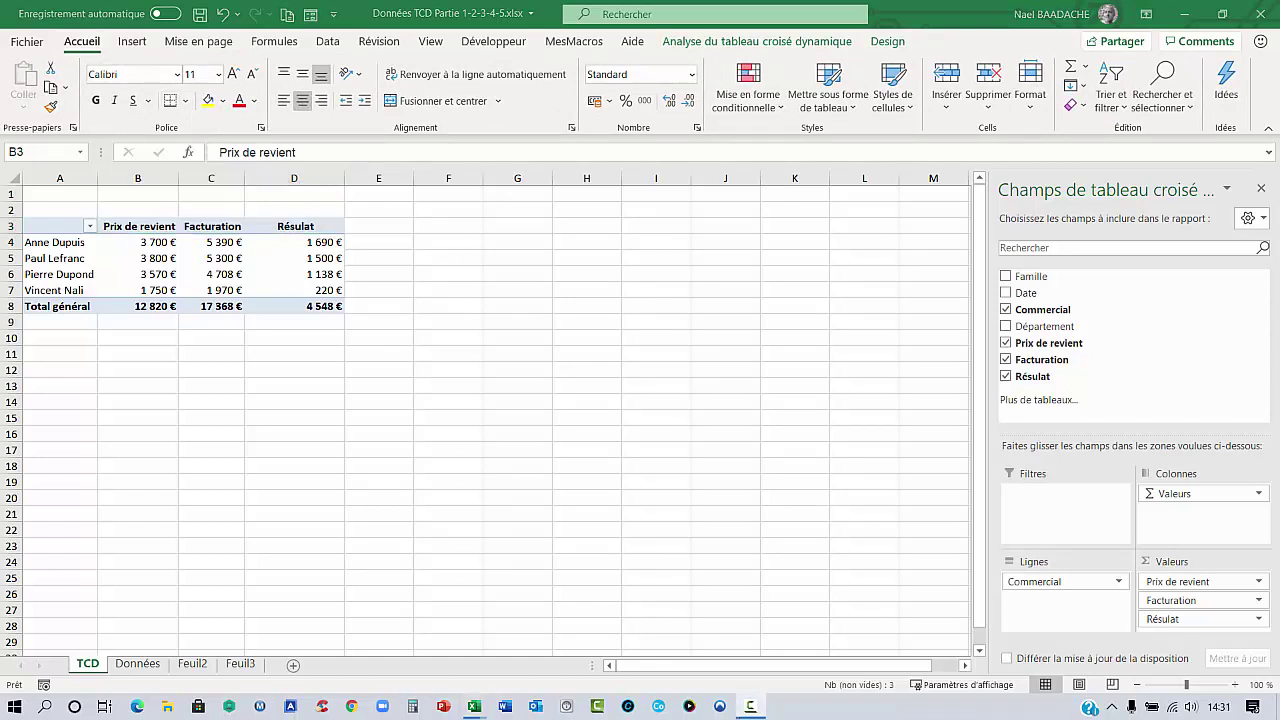
{"action": "left_click", "coordinate": [290, 250]}
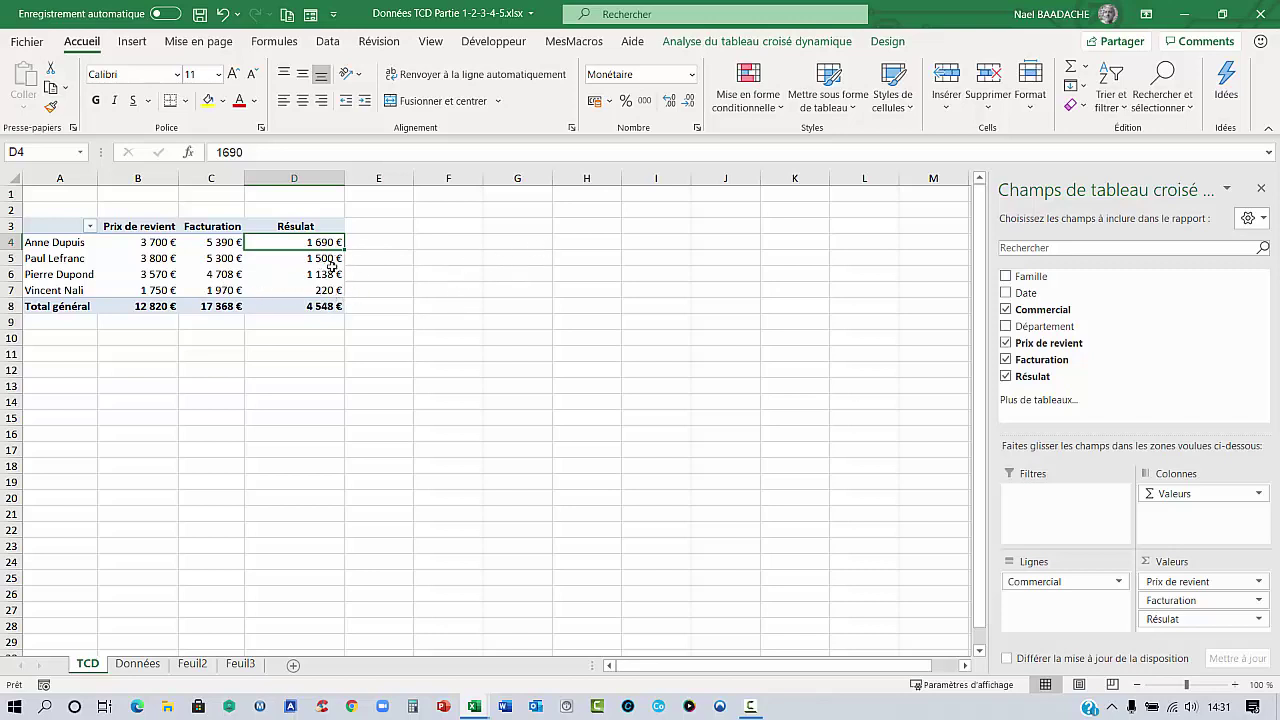
{"action": "left_click_drag", "start_coordinate": [49, 290], "coordinate": [257, 292]}
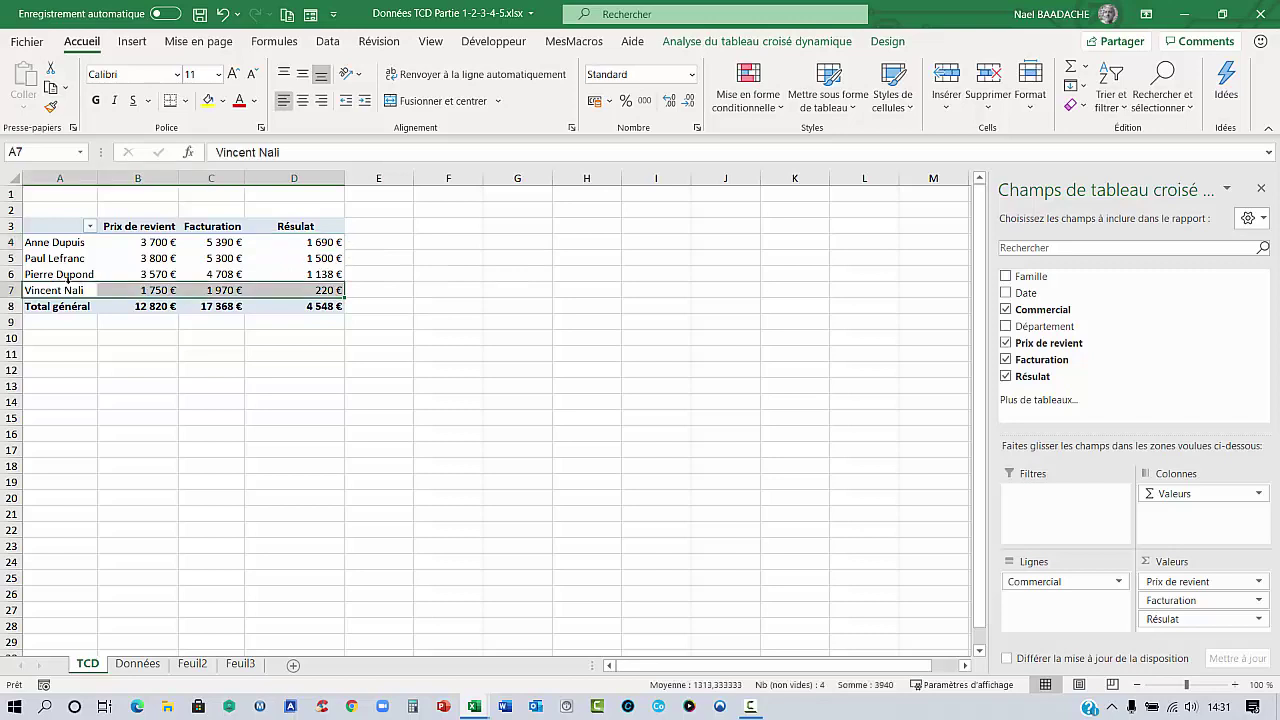
On the Données sheet, change F24's Facturation from 820 to 200, then return to TCD.
{"action": "left_click", "coordinate": [138, 664]}
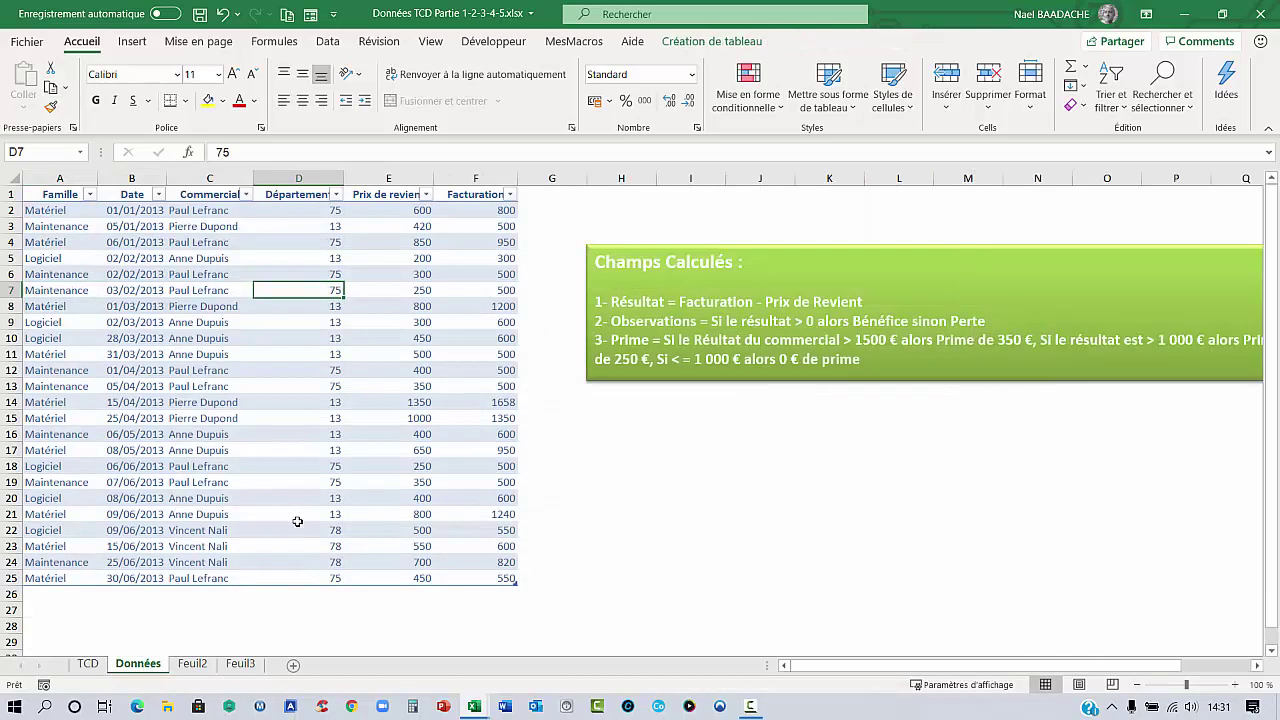
{"action": "left_click", "coordinate": [420, 562]}
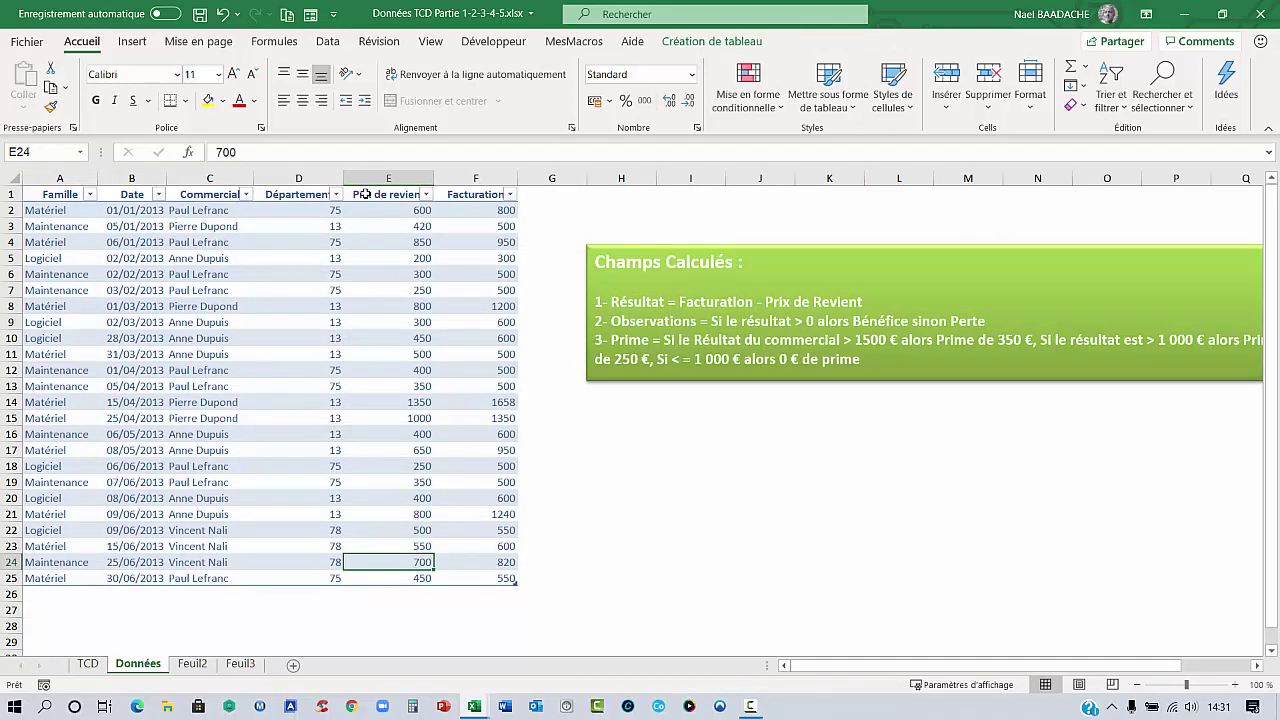
{"action": "left_click", "coordinate": [488, 561]}
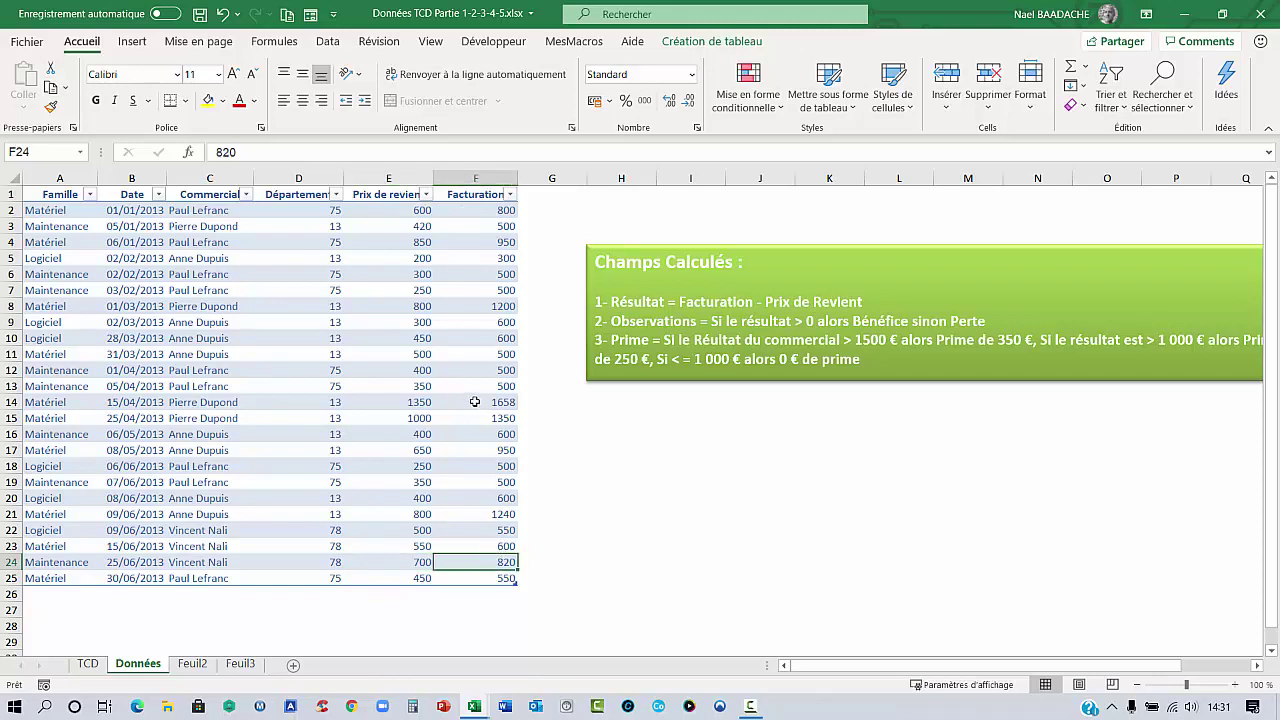
{"action": "type", "text": "20"}
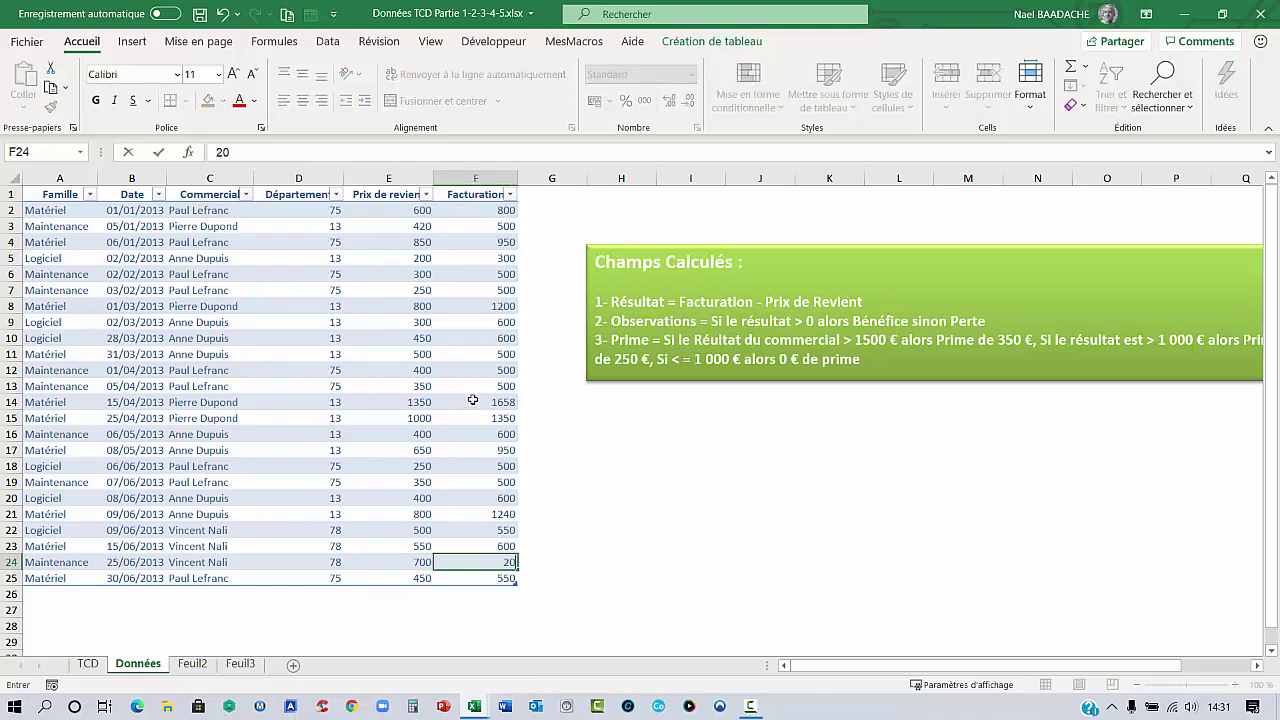
{"action": "key", "text": "Return"}
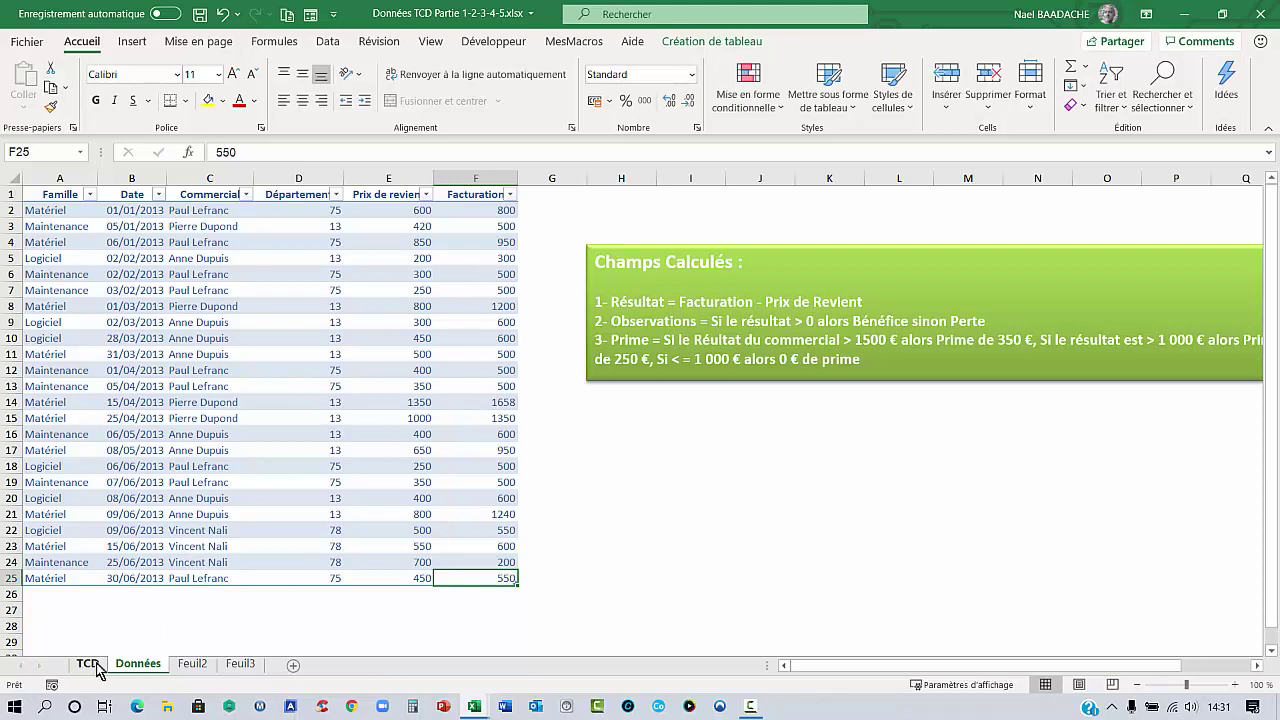
{"action": "left_click", "coordinate": [88, 664]}
Refresh the pivot twice with Actualiser, widening columns B to D after each refresh.
{"action": "left_click", "coordinate": [211, 259]}
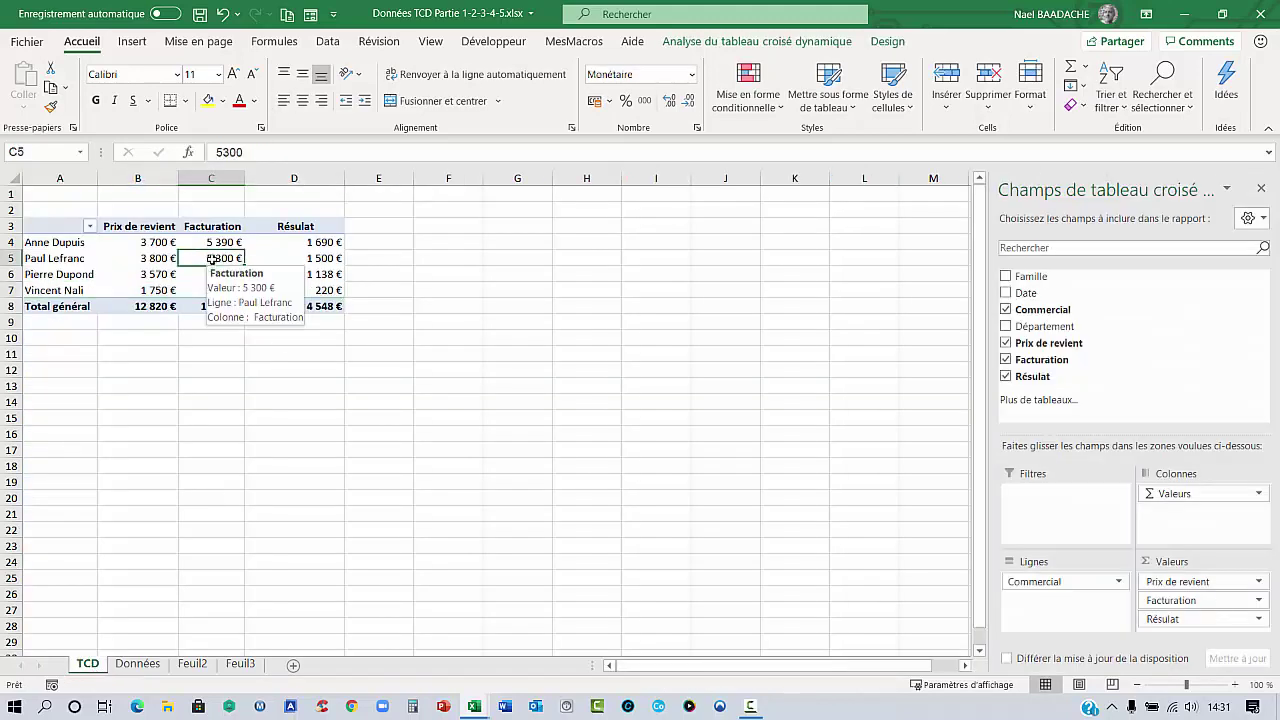
{"action": "right_click", "coordinate": [212, 262]}
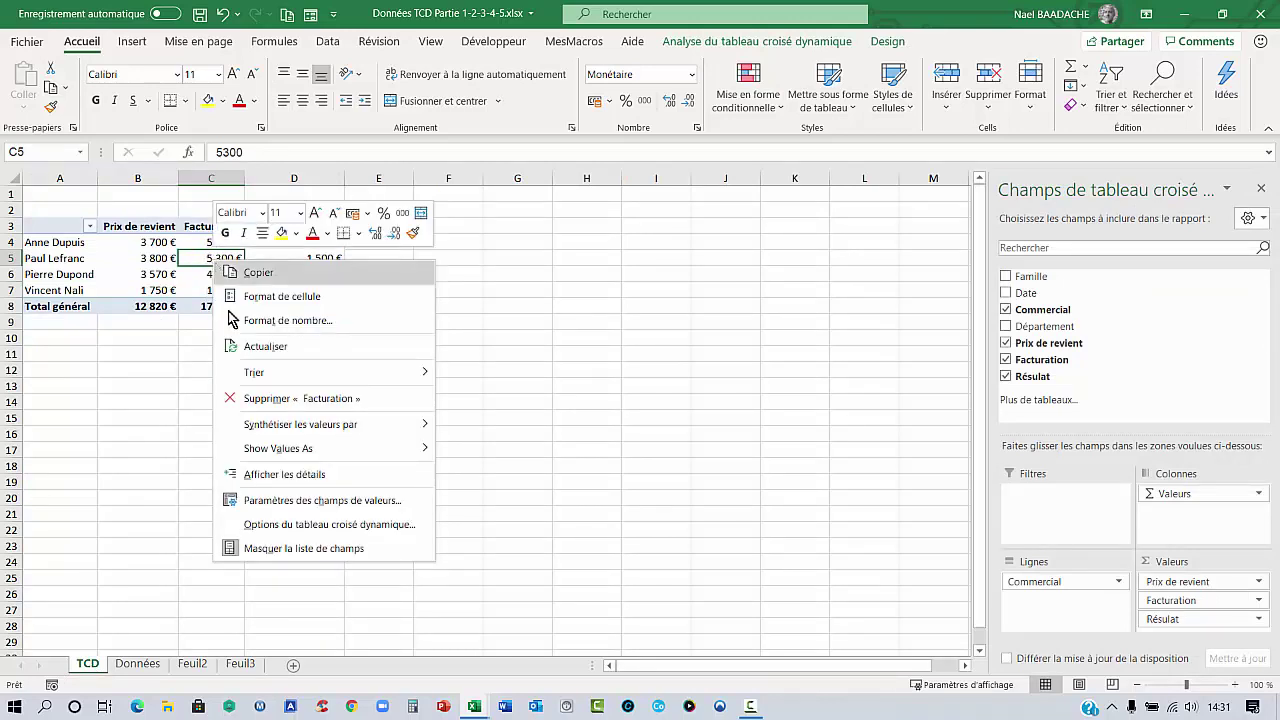
{"action": "left_click", "coordinate": [250, 352]}
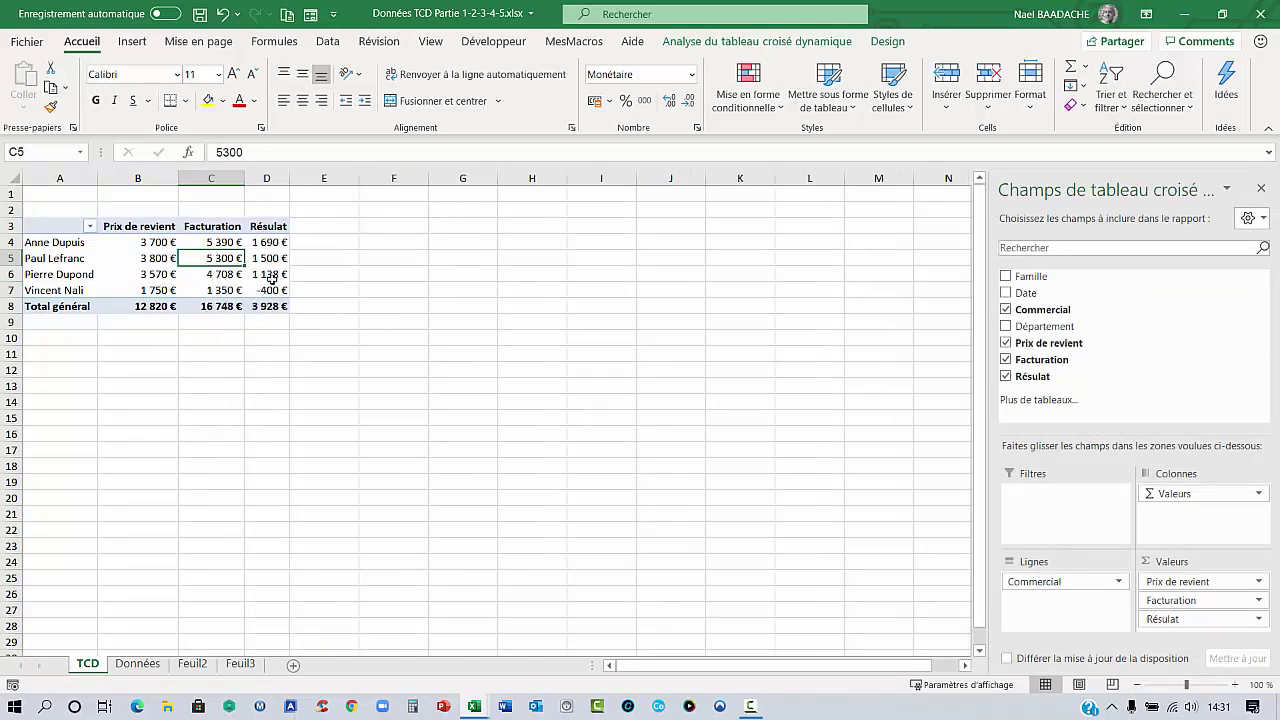
{"action": "left_click", "coordinate": [177, 178]}
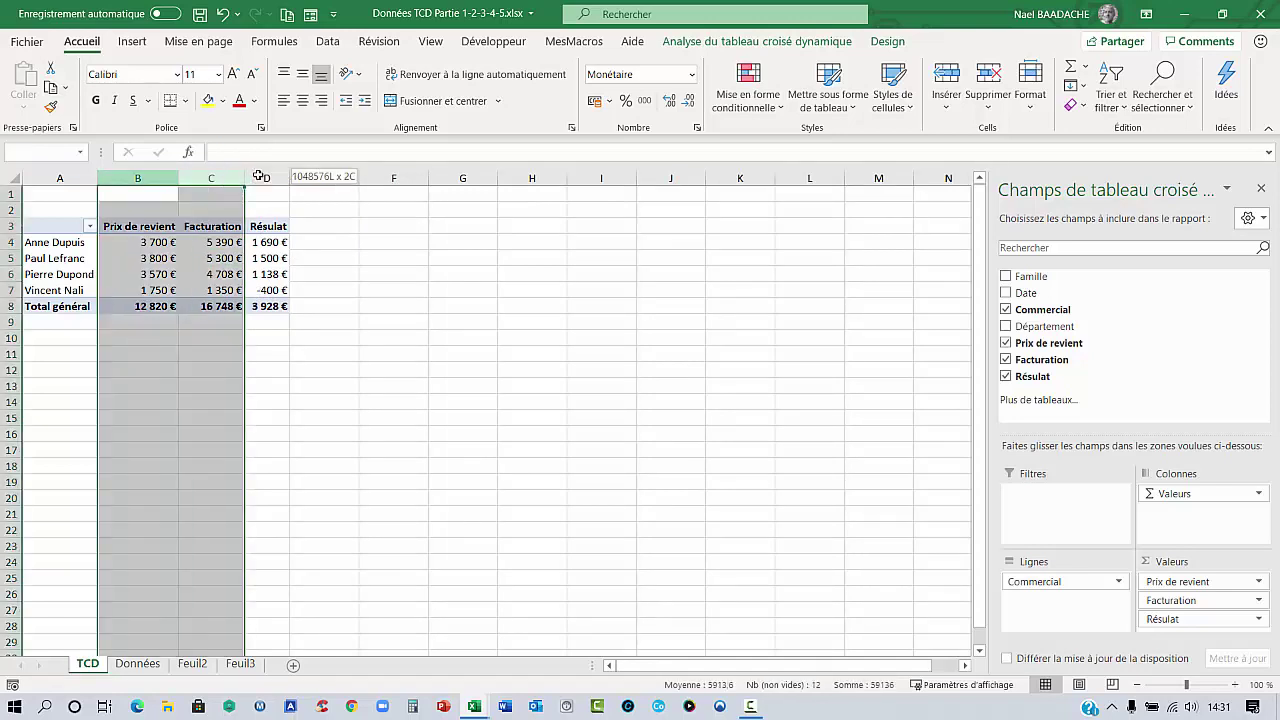
{"action": "left_click_drag", "start_coordinate": [179, 178], "coordinate": [333, 178]}
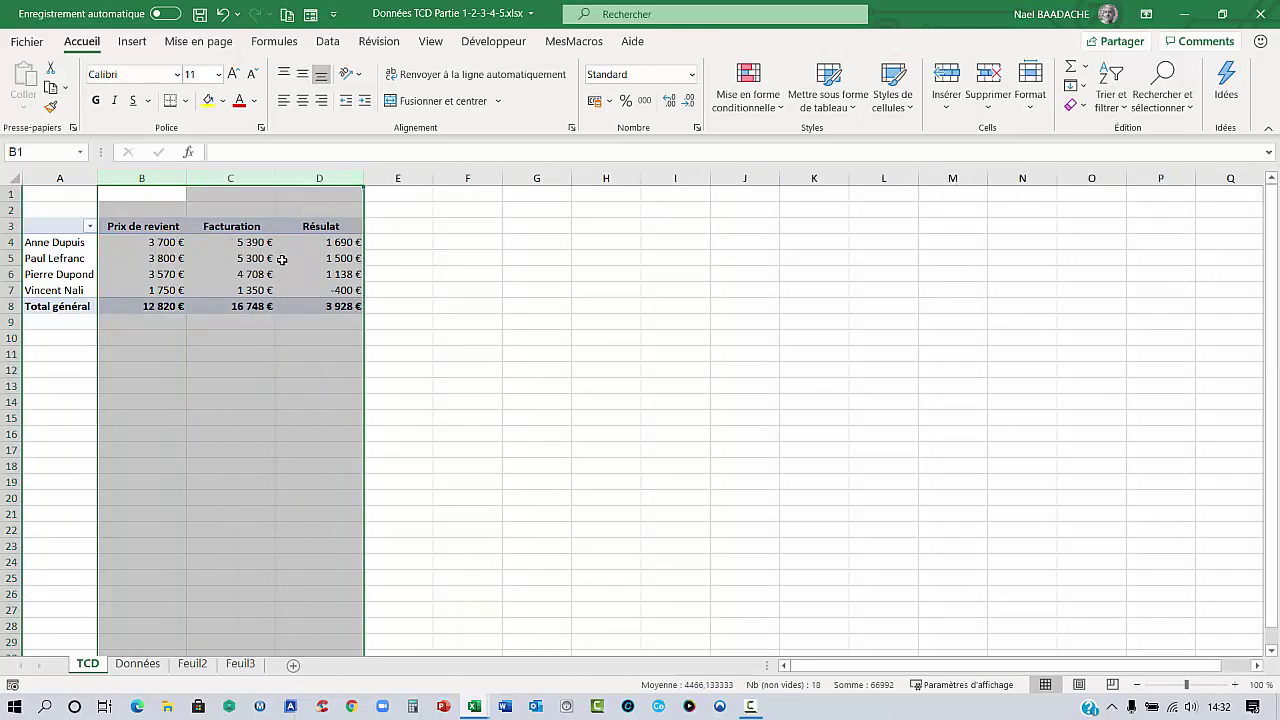
{"action": "left_click", "coordinate": [240, 257]}
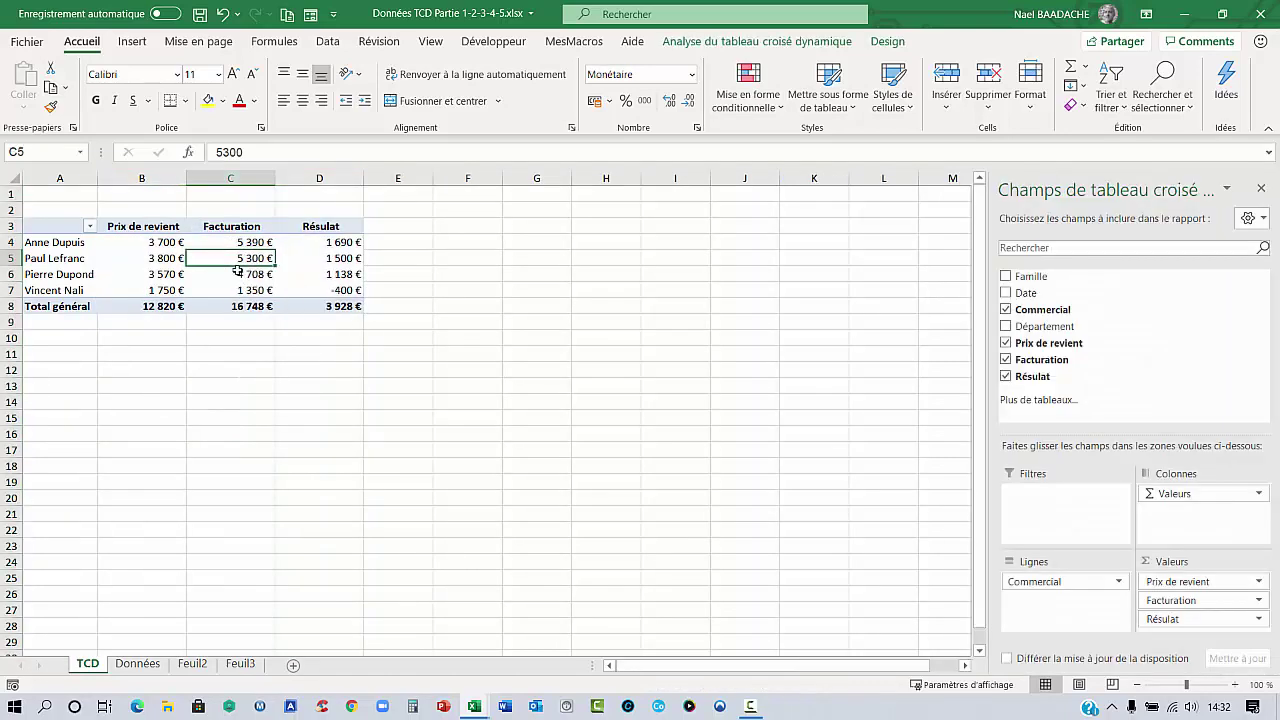
{"action": "right_click", "coordinate": [221, 259]}
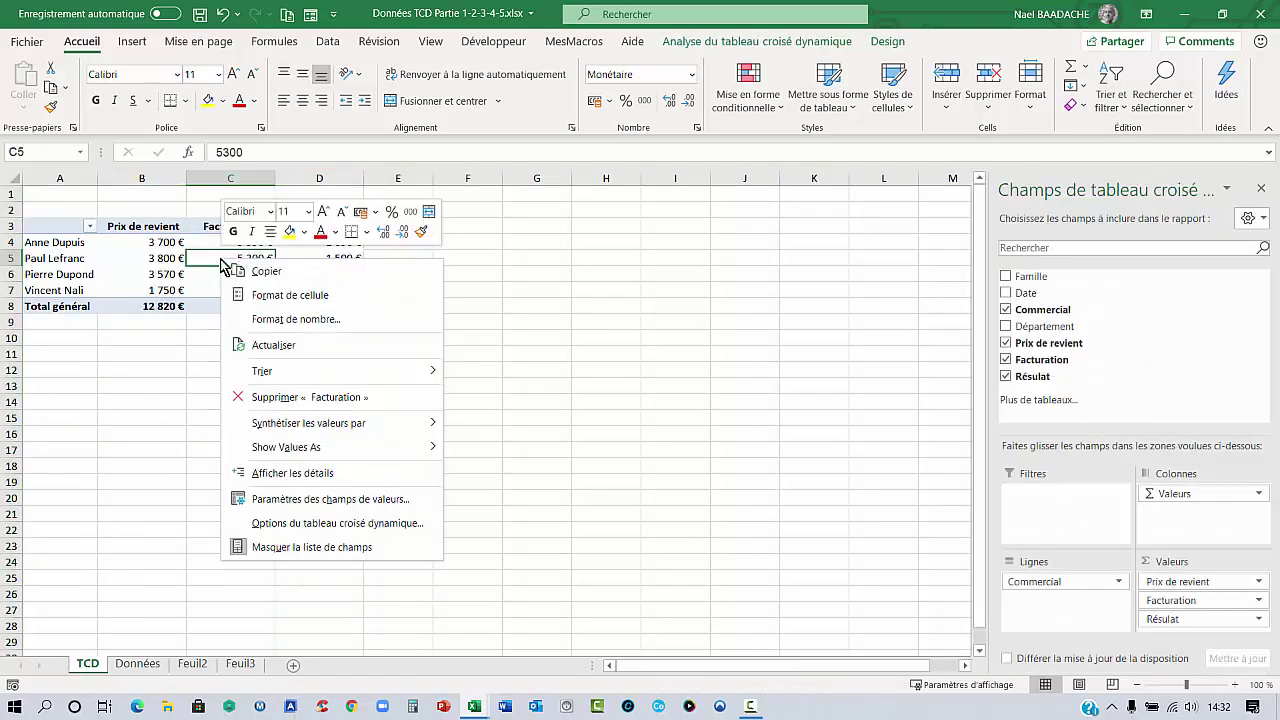
{"action": "left_click", "coordinate": [262, 344]}
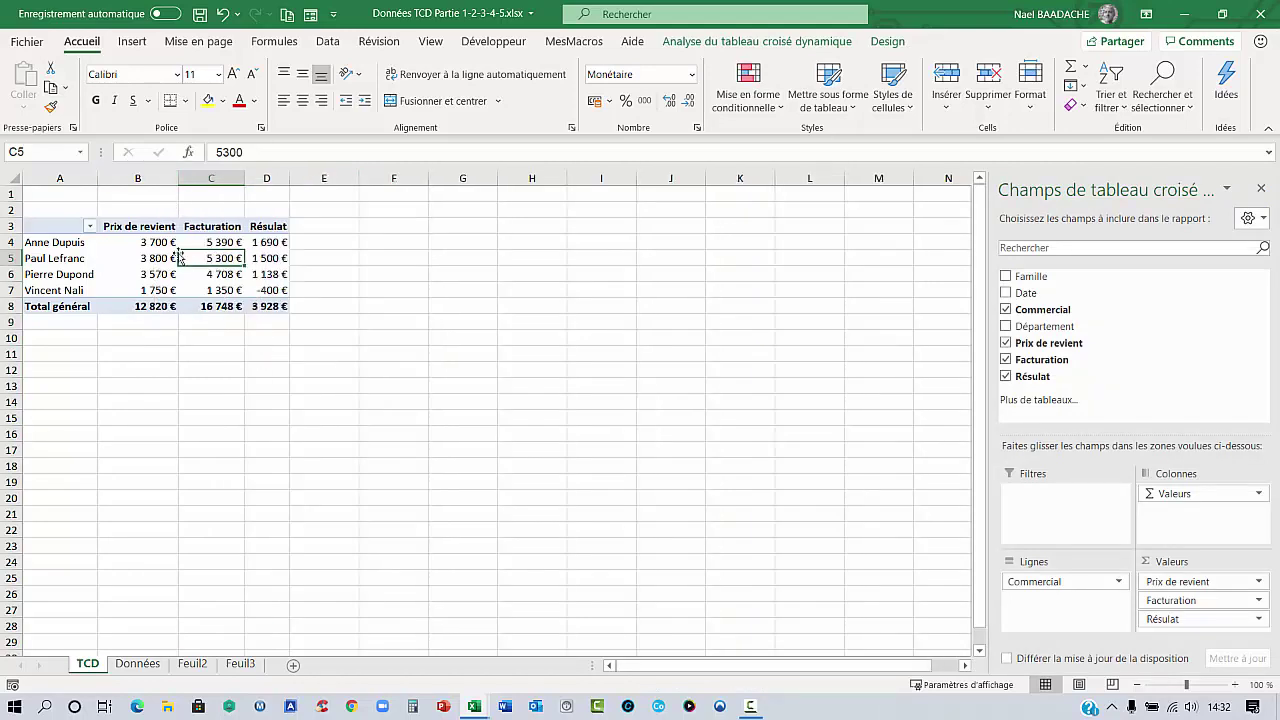
{"action": "left_click", "coordinate": [152, 175]}
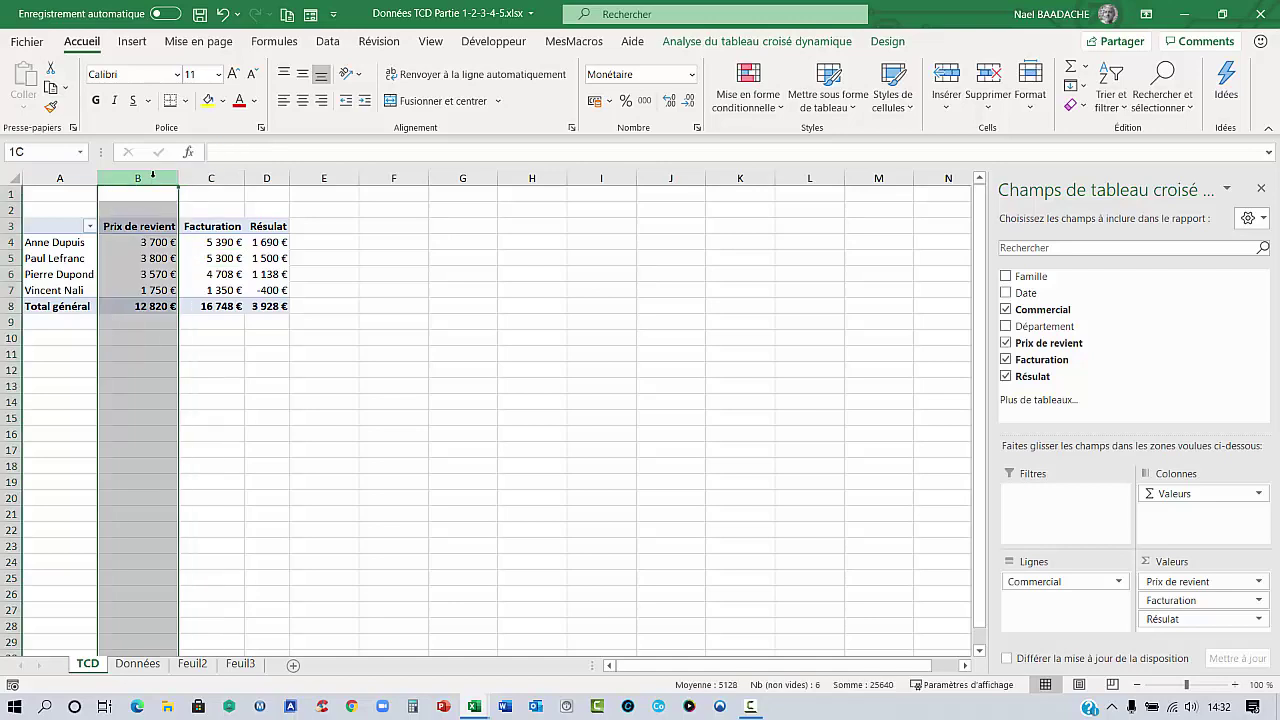
{"action": "left_click_drag", "start_coordinate": [165, 178], "coordinate": [345, 178]}
In PivotTable Options, turn off auto-fitting column widths on refresh.
{"action": "left_click", "coordinate": [258, 243]}
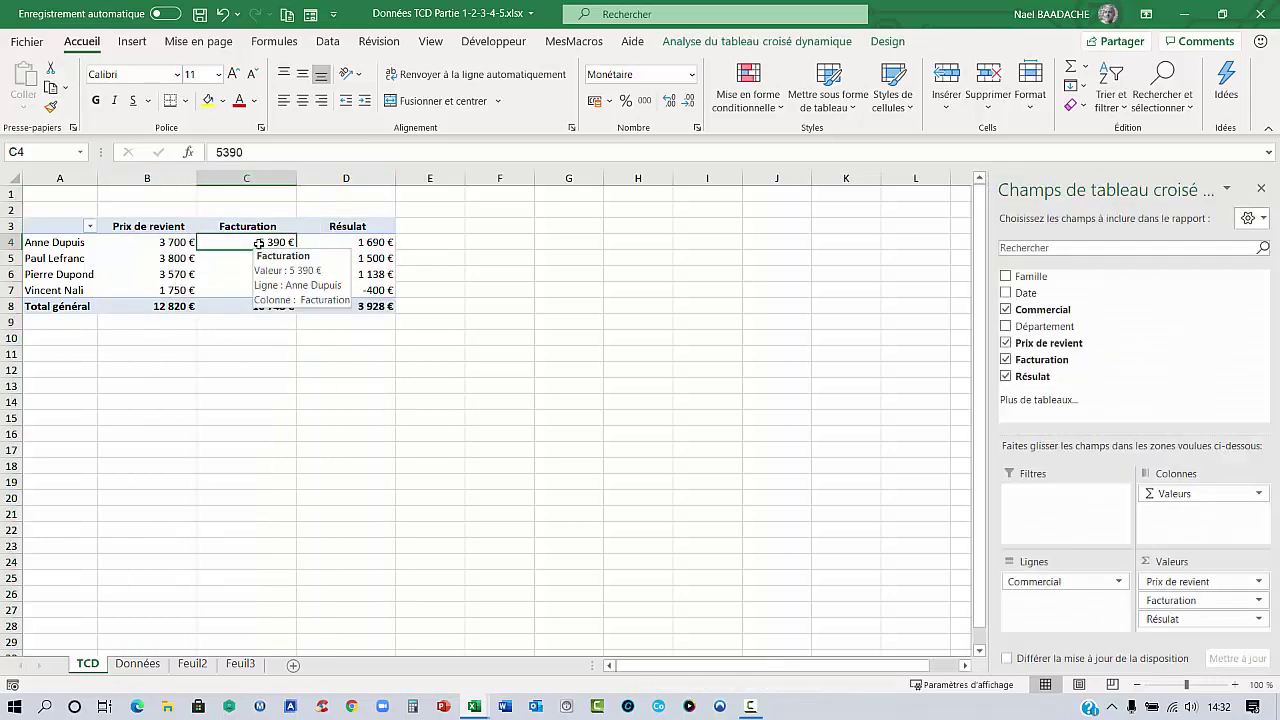
{"action": "right_click", "coordinate": [258, 243]}
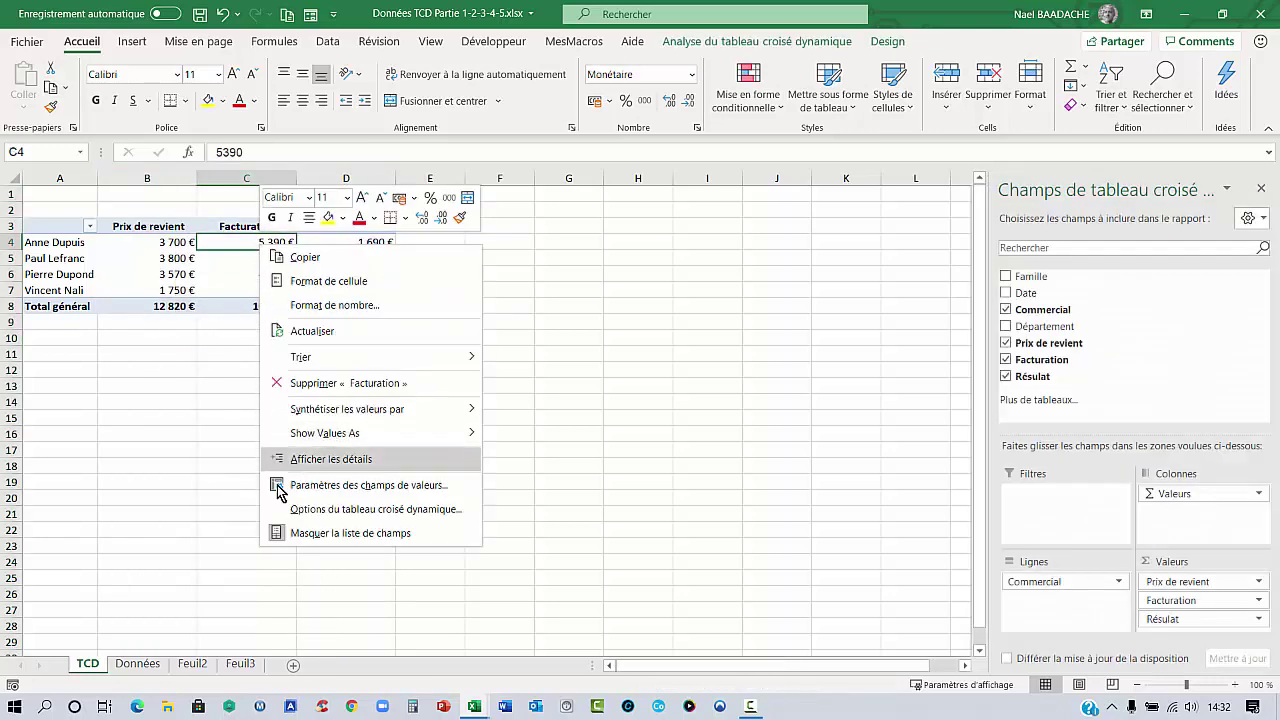
{"action": "left_click", "coordinate": [307, 510]}
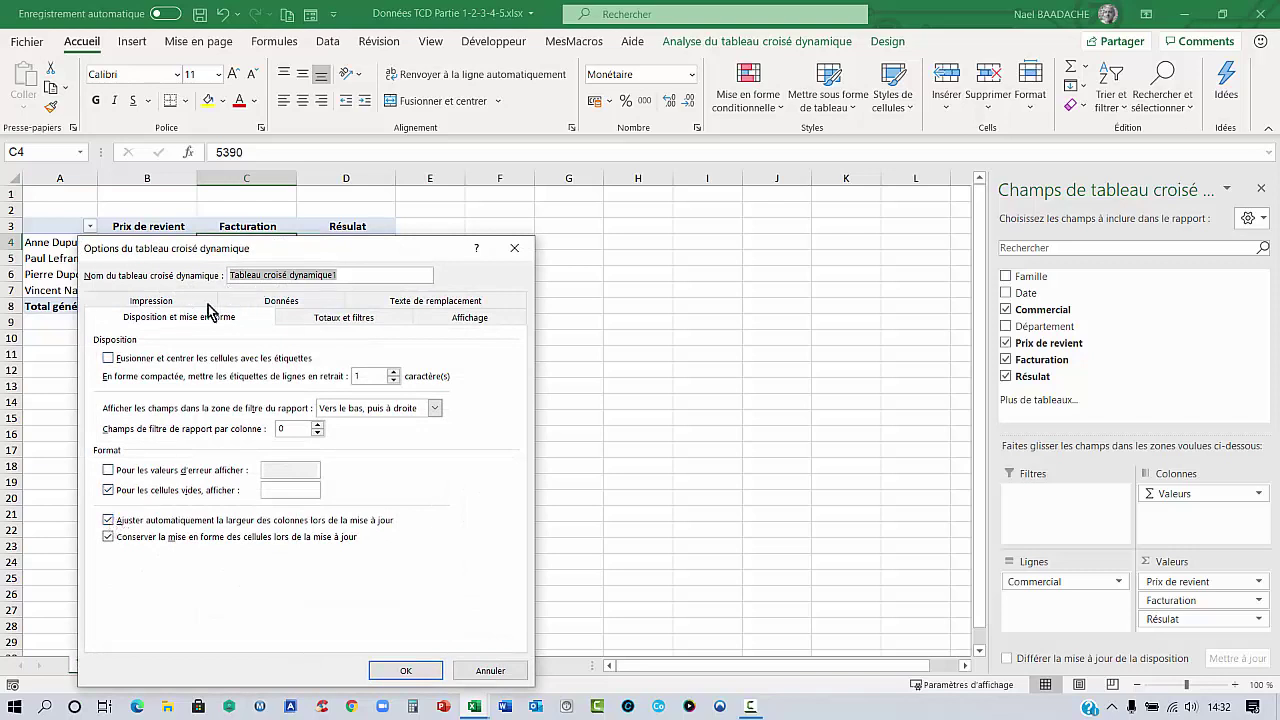
{"action": "left_click", "coordinate": [108, 520]}
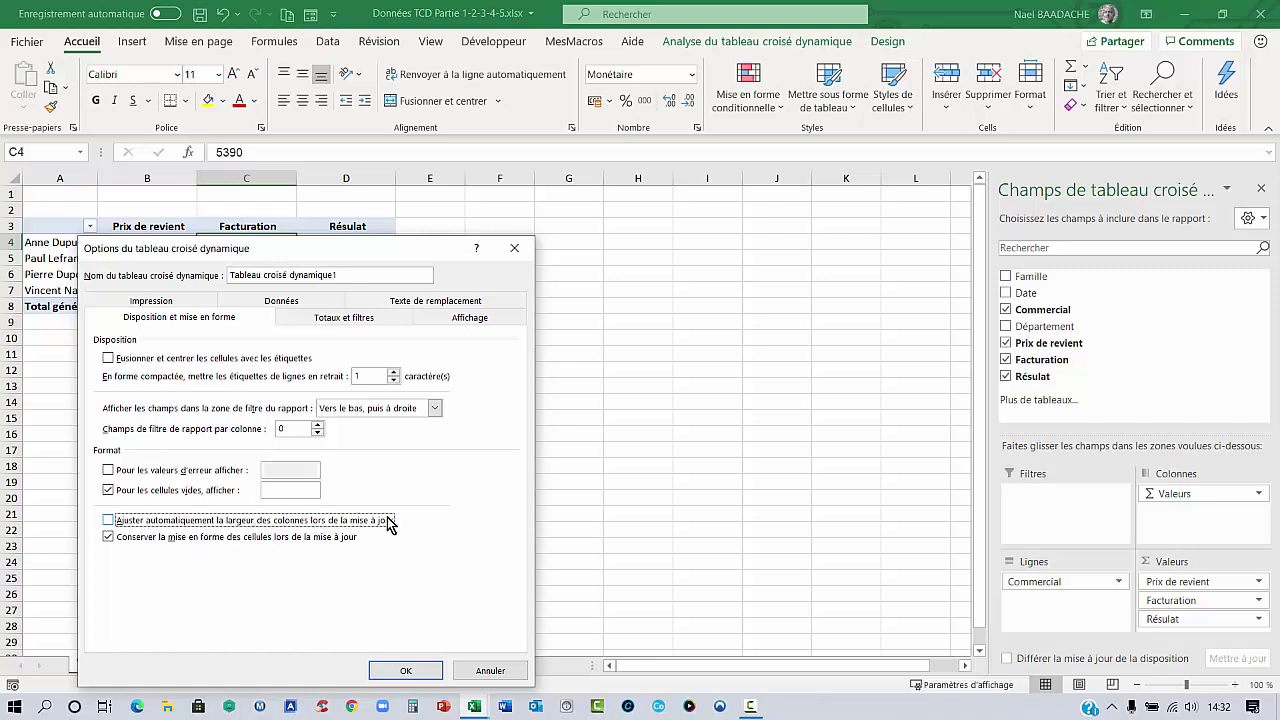
{"action": "left_click", "coordinate": [402, 667]}
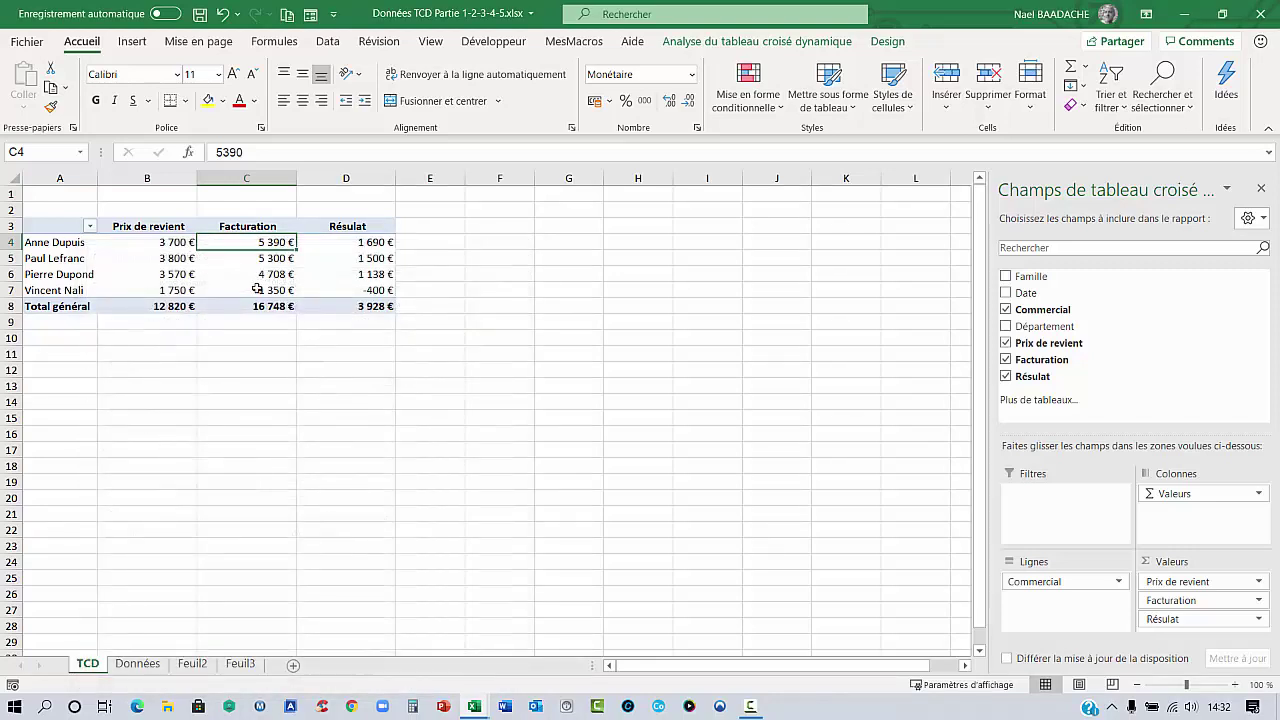
Refresh the pivot and check the Résulat values, now totalling 3 928 € with one at -400 €.
{"action": "right_click", "coordinate": [253, 258]}
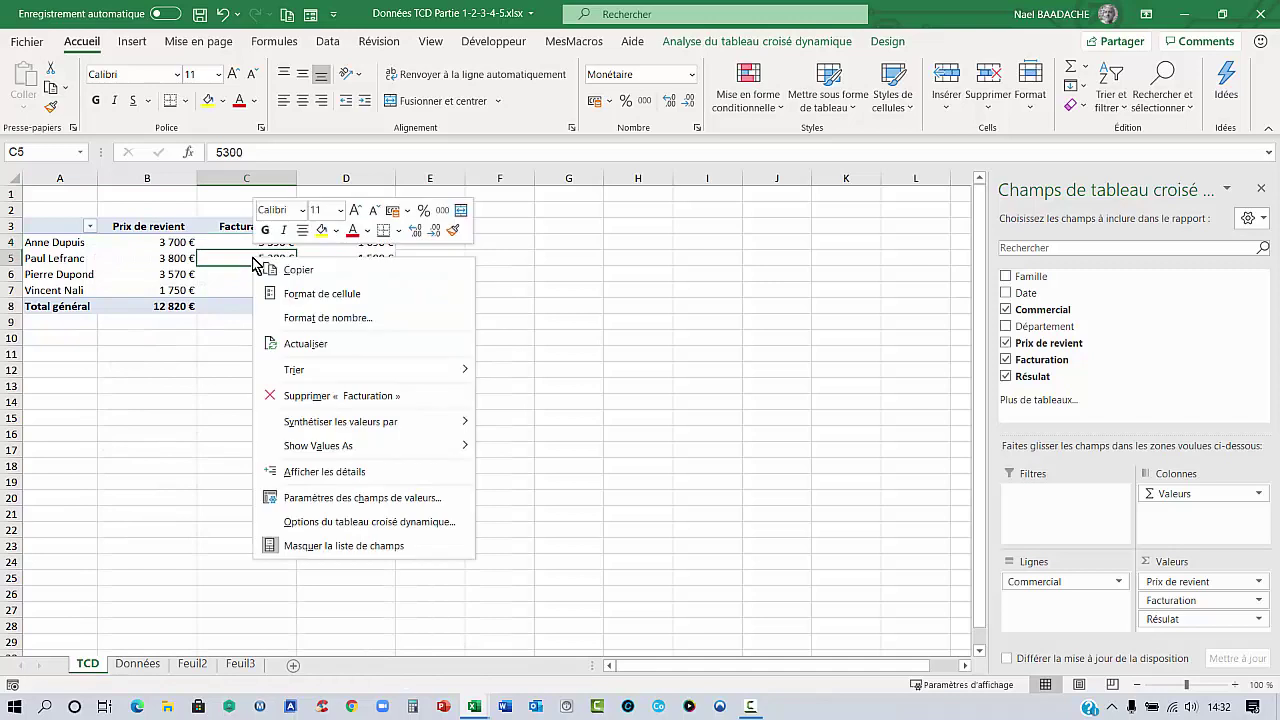
{"action": "left_click", "coordinate": [290, 343]}
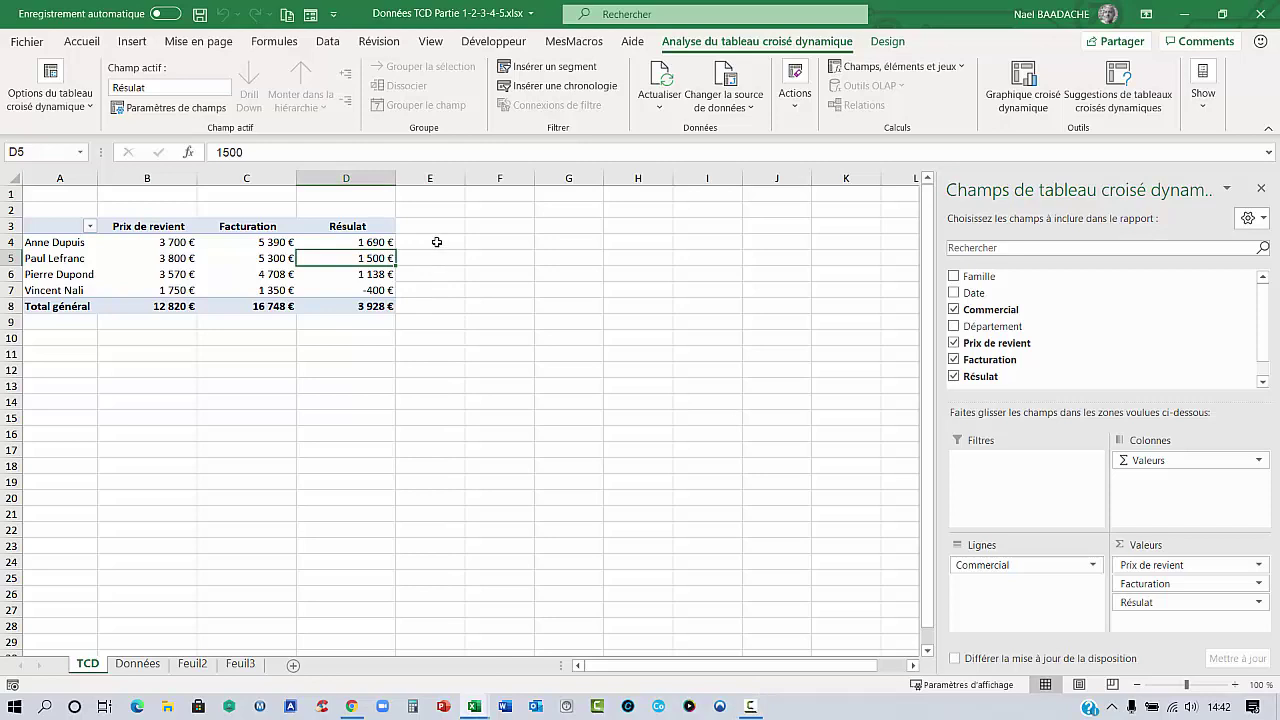
{"action": "left_click", "coordinate": [376, 242]}
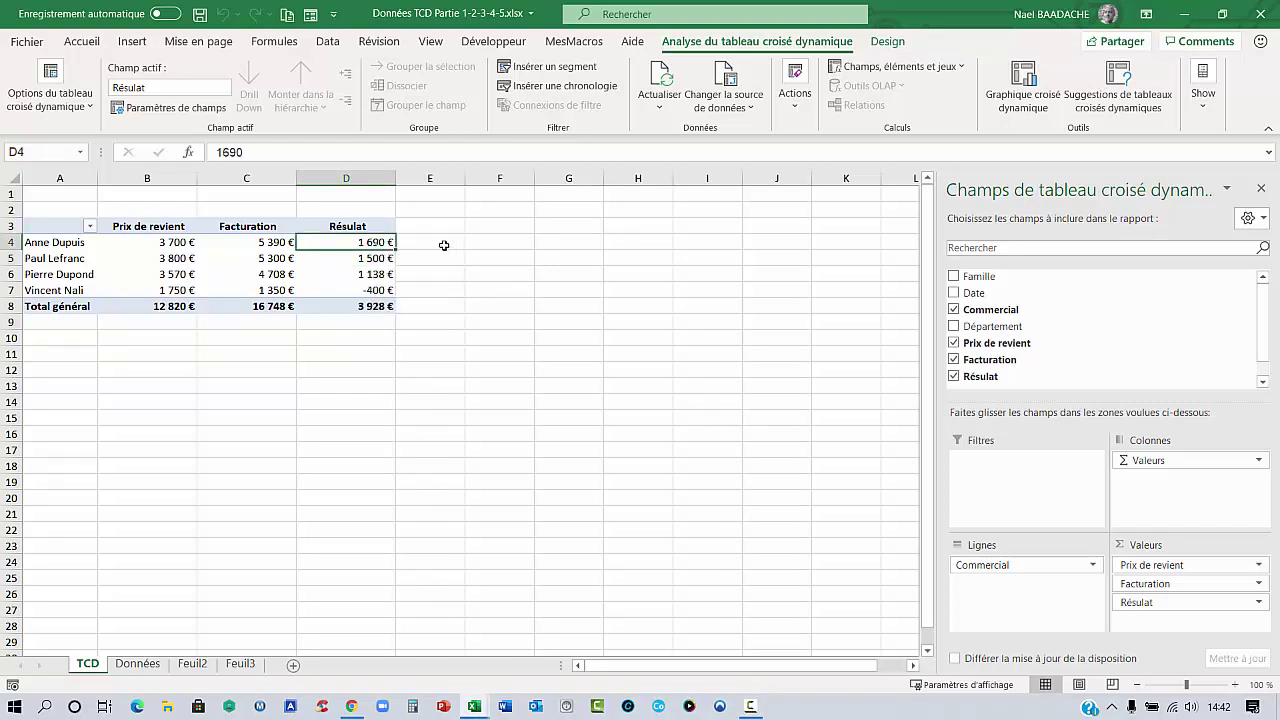
{"action": "left_click", "coordinate": [444, 245]}
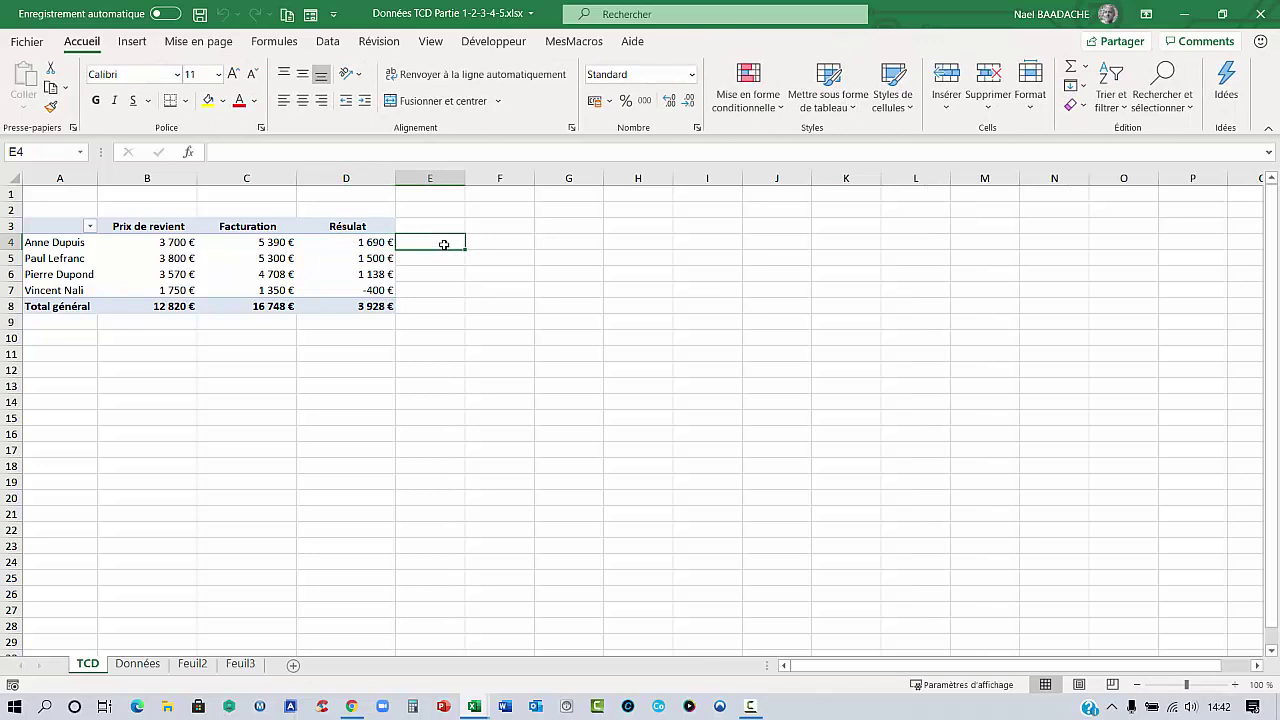
{"action": "left_click", "coordinate": [427, 292]}
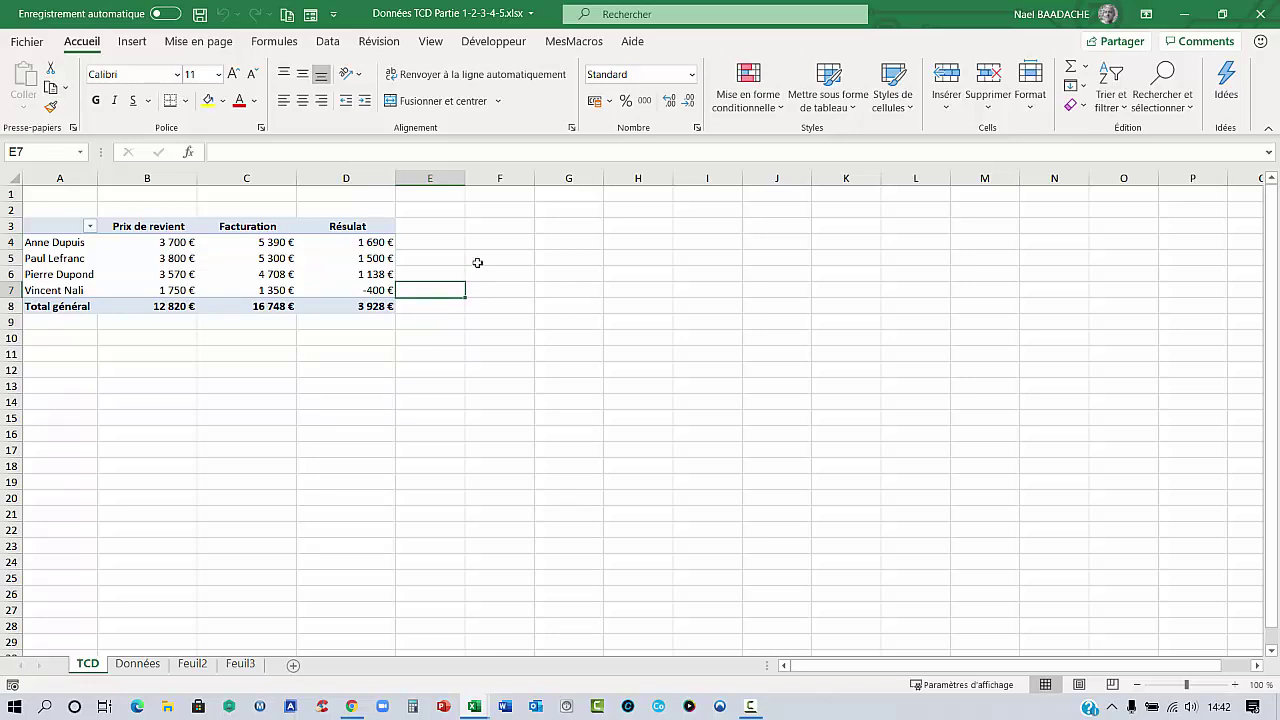
{"action": "left_click", "coordinate": [352, 246]}
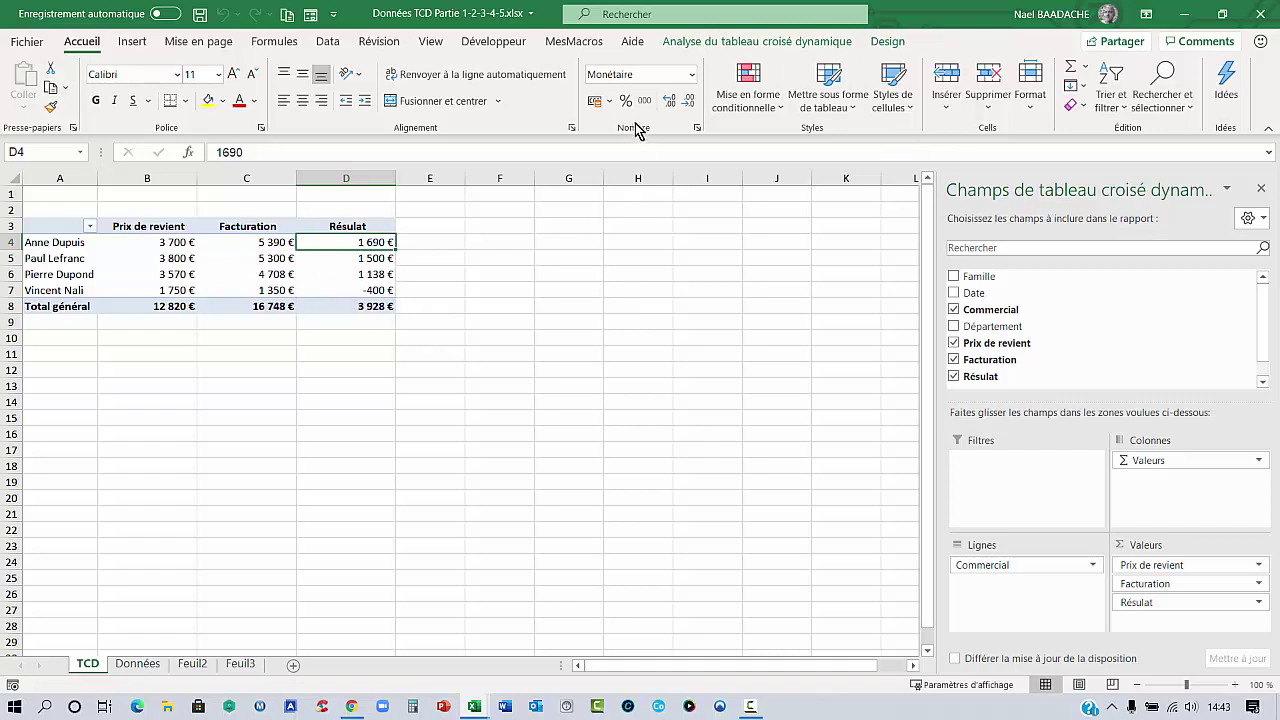
Create calculated field Observations with formula =SI(Résulat>0;1;-1).
{"action": "left_click", "coordinate": [728, 42]}
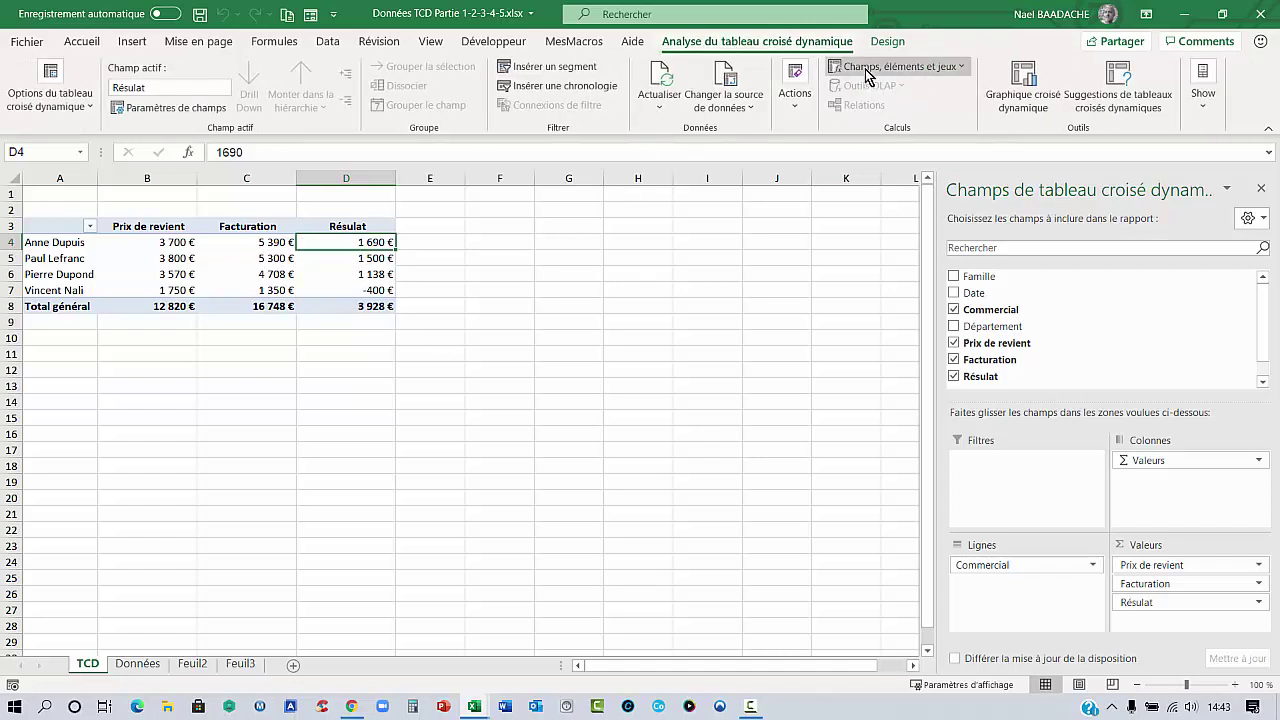
{"action": "left_click", "coordinate": [962, 68]}
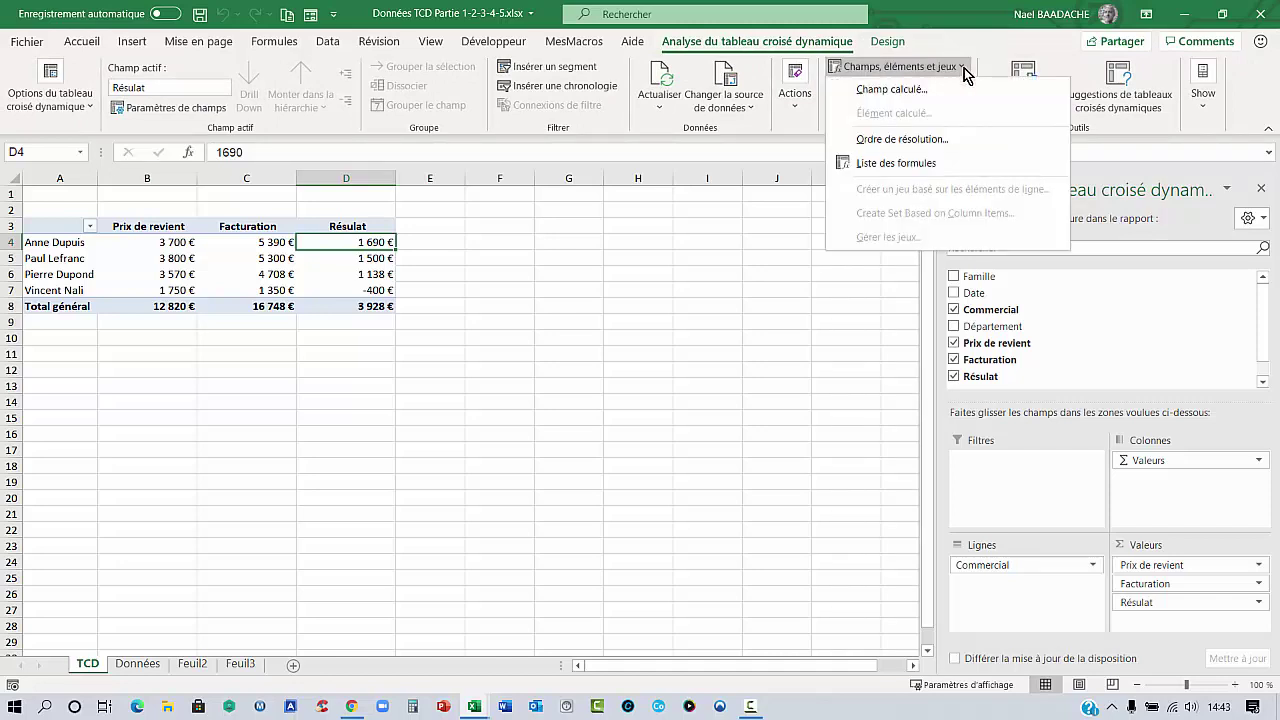
{"action": "left_click", "coordinate": [930, 90]}
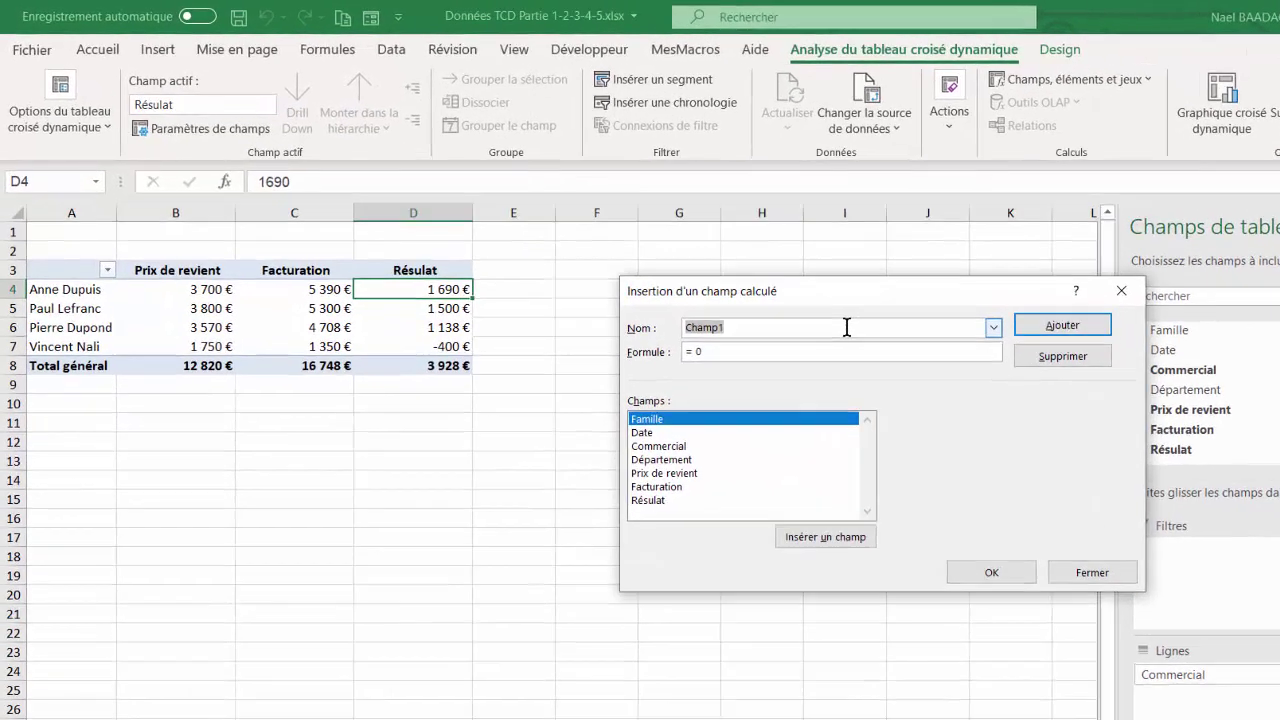
{"action": "type", "text": "Obser"}
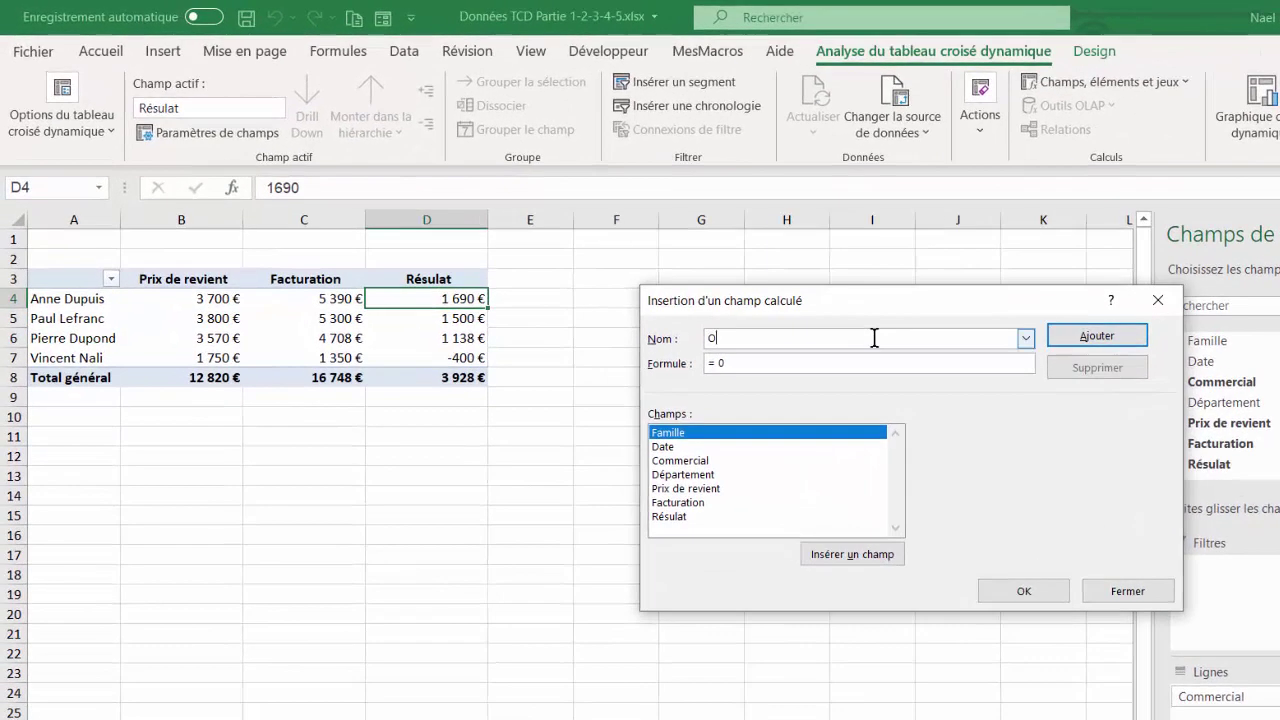
{"action": "type", "text": "vation"}
{"action": "type", "text": "S"}
{"action": "left_click", "coordinate": [756, 369]}
{"action": "type", "text": "=SI("}
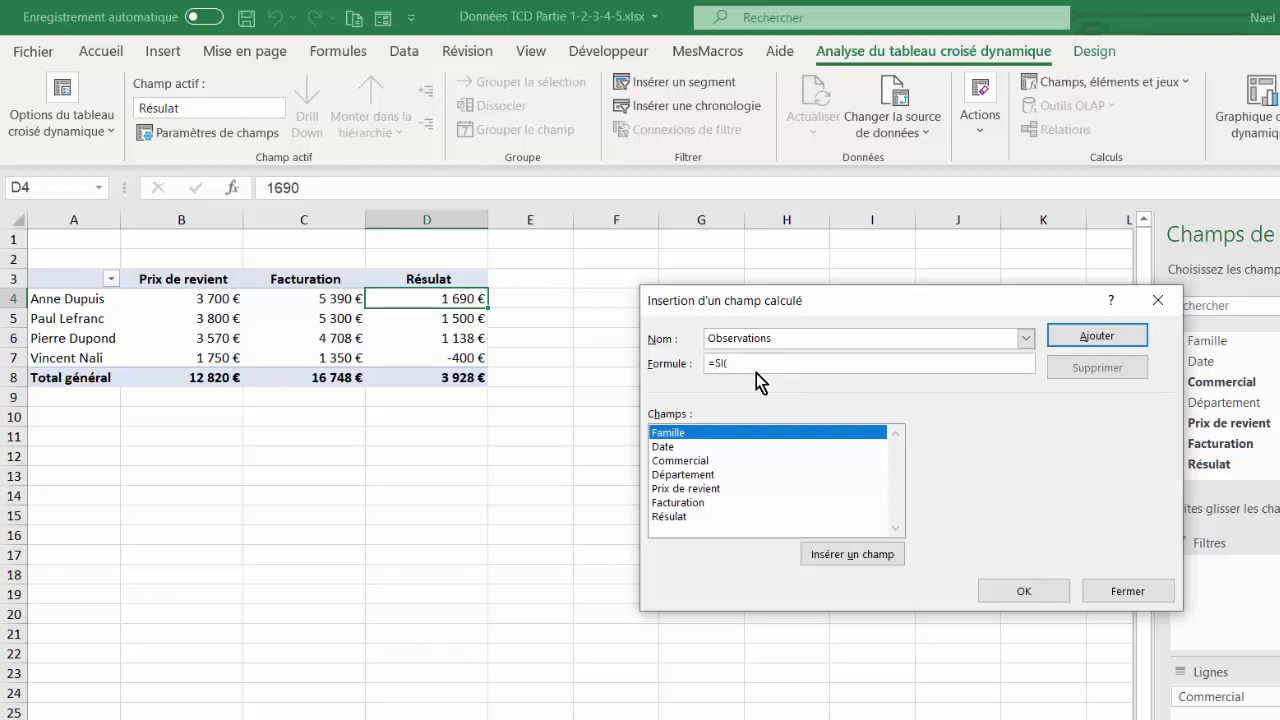
{"action": "left_click", "coordinate": [680, 516]}
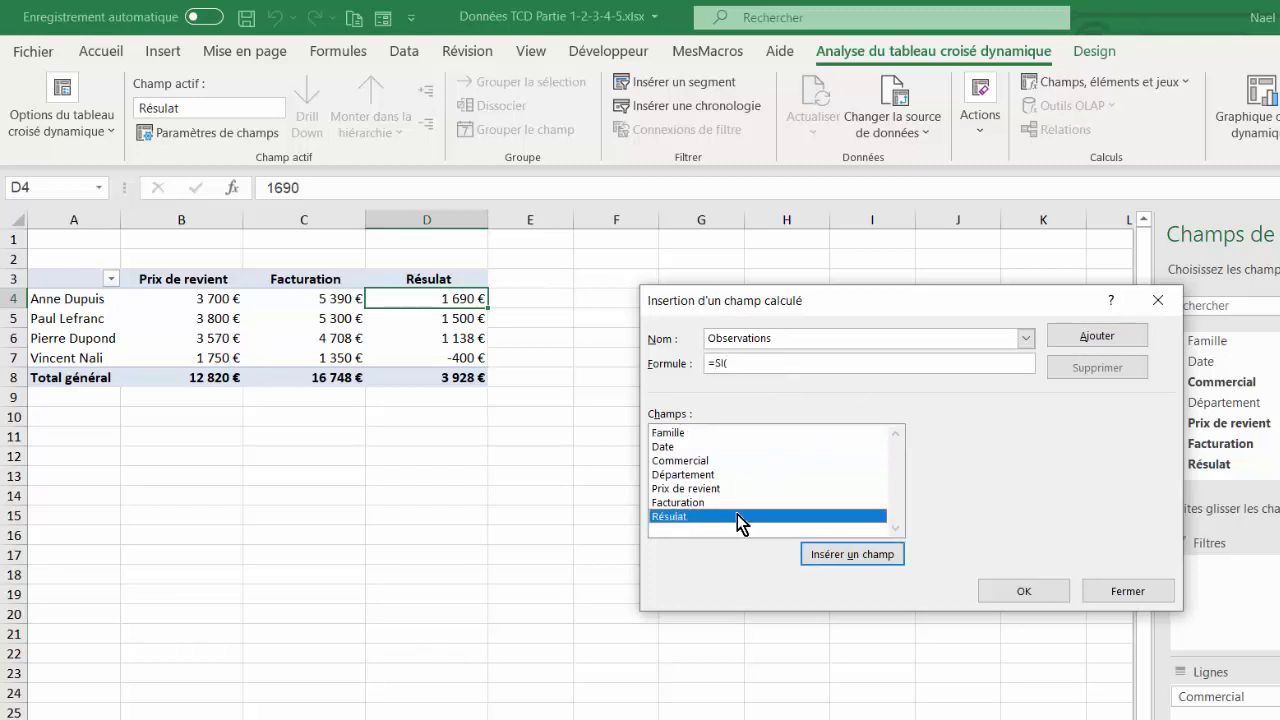
{"action": "left_click", "coordinate": [848, 556]}
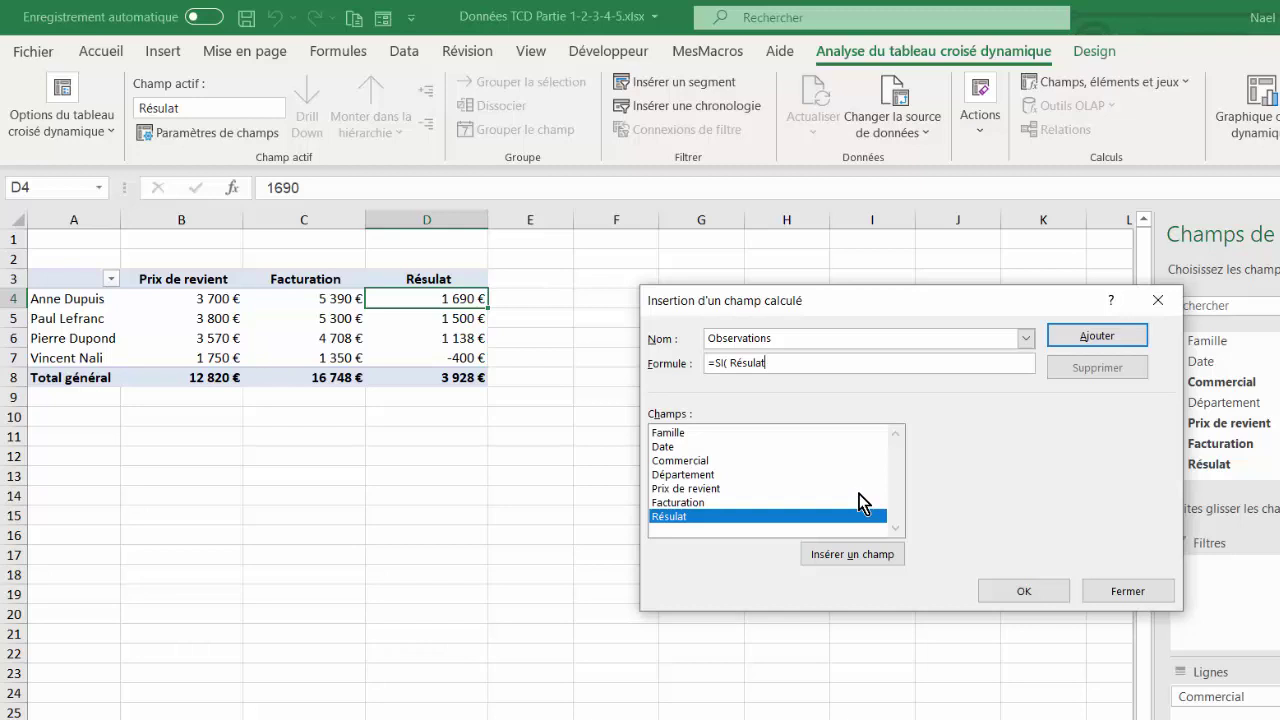
{"action": "type", "text": ">0"}
{"action": "type", "text": ";"}
{"action": "type", "text": "1"}
{"action": "type", "text": ";"}
{"action": "type", "text": "-1"}
{"action": "type", "text": ")"}
{"action": "left_click", "coordinate": [1035, 601]}
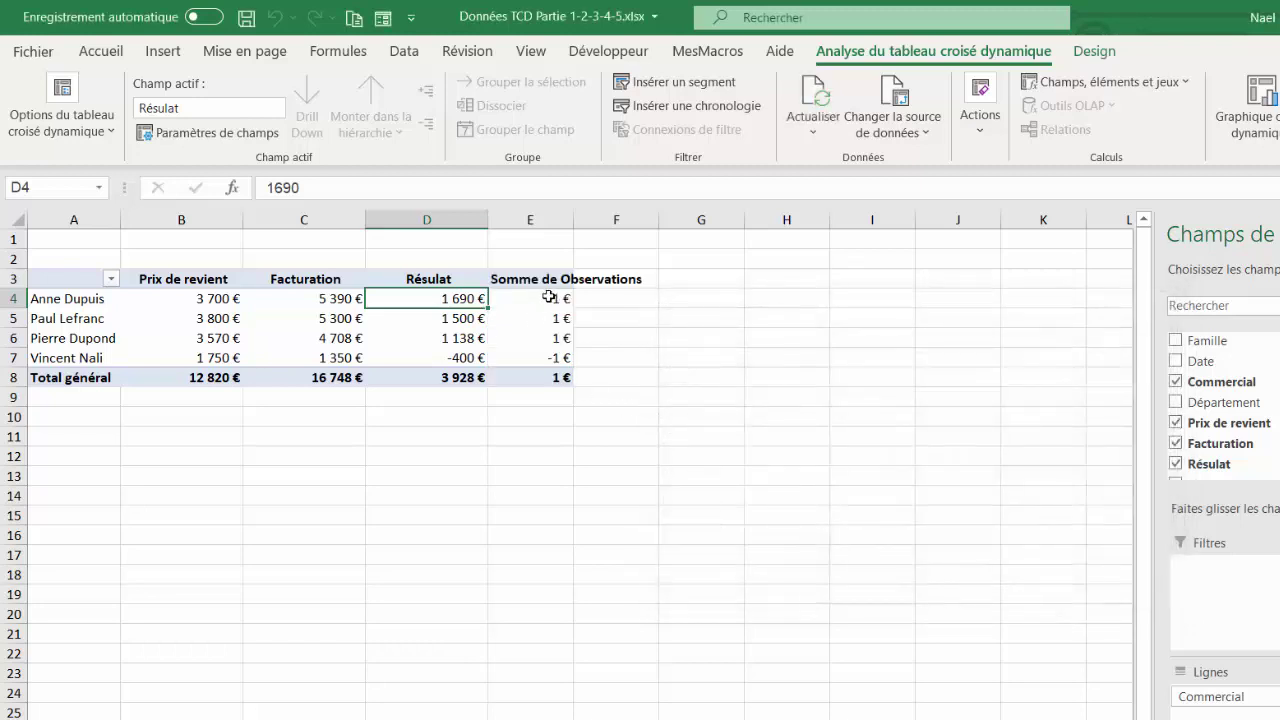
Set the Observations value field's number format to Standard.
{"action": "left_click", "coordinate": [536, 298]}
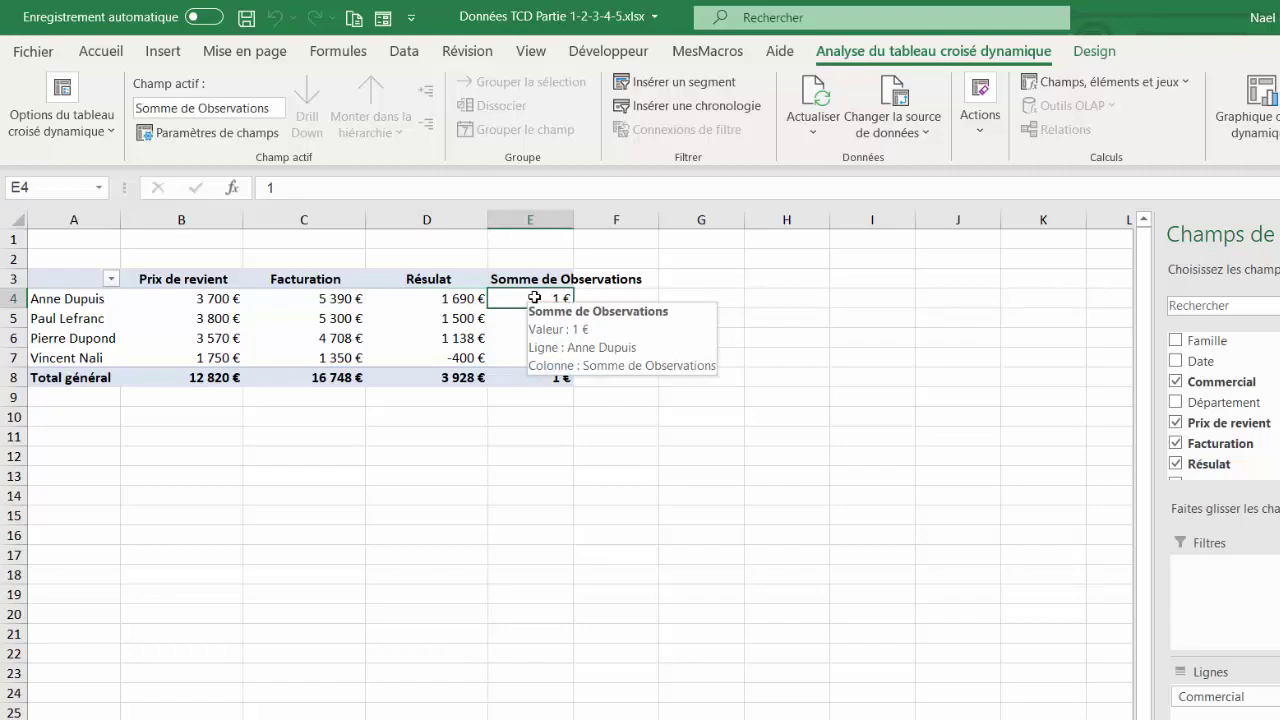
{"action": "right_click", "coordinate": [535, 298]}
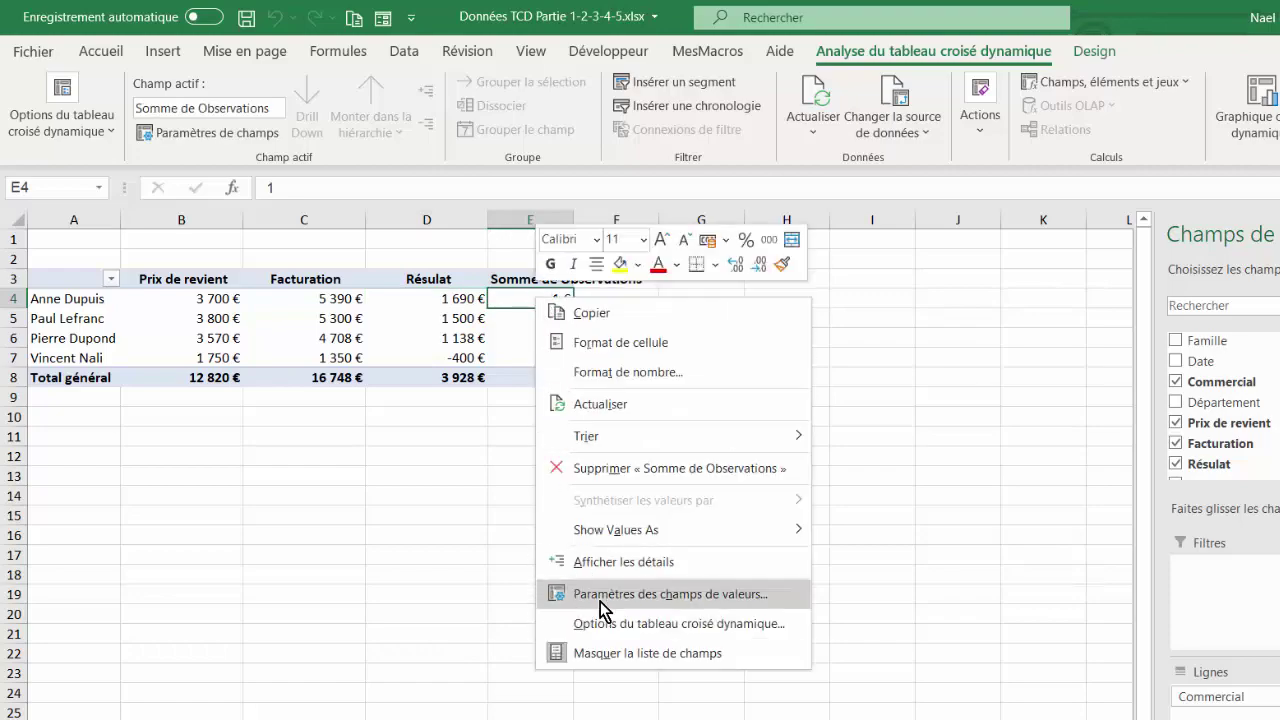
{"action": "left_click", "coordinate": [522, 597]}
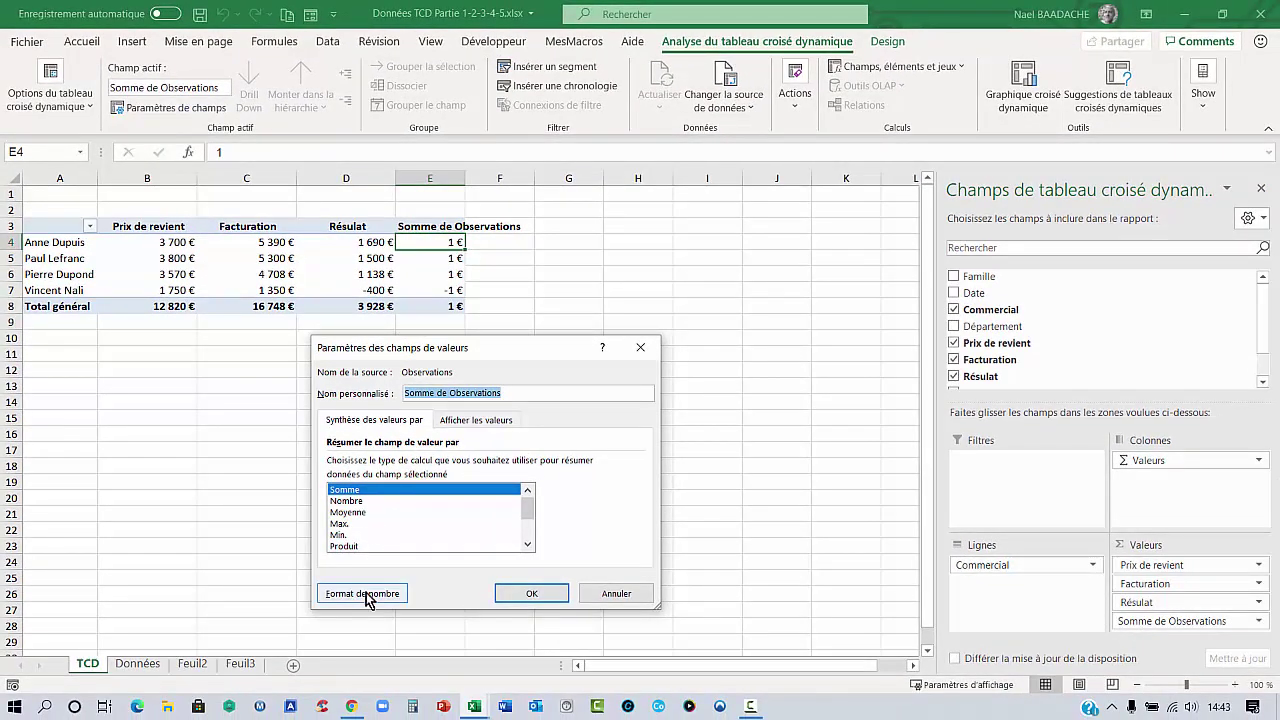
{"action": "left_click", "coordinate": [368, 598]}
{"action": "left_click", "coordinate": [288, 343]}
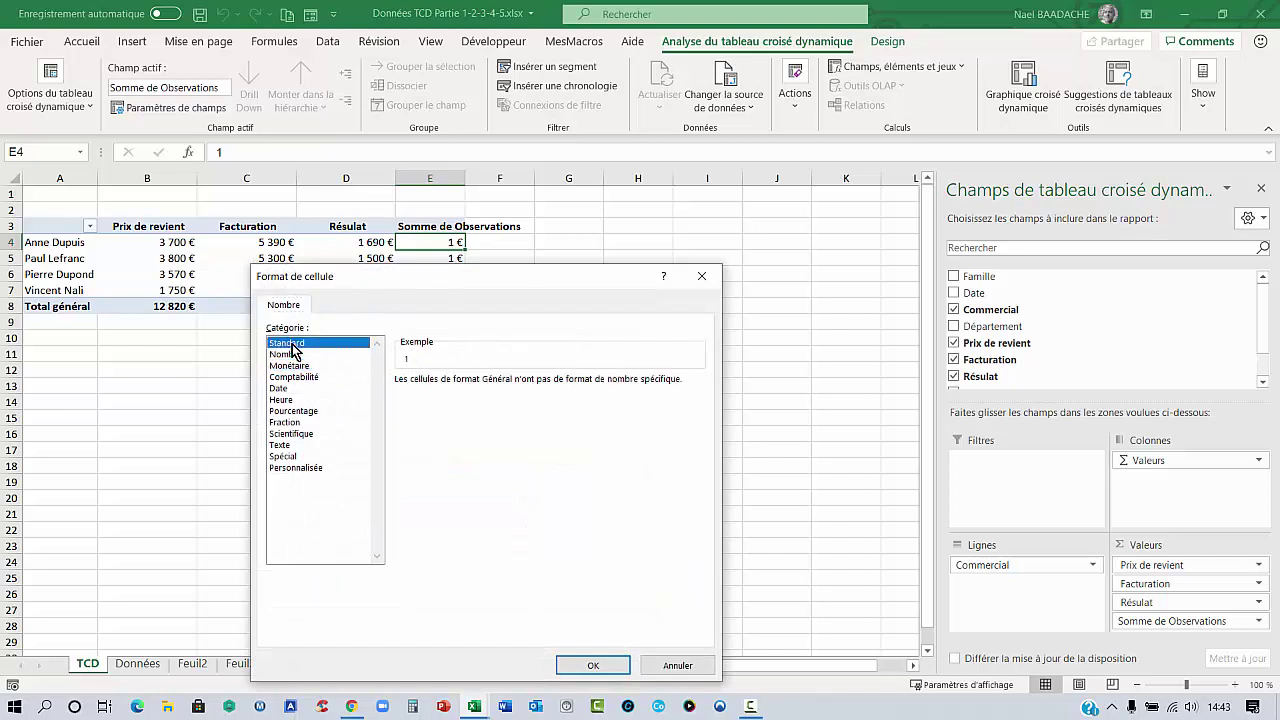
{"action": "left_click", "coordinate": [610, 670]}
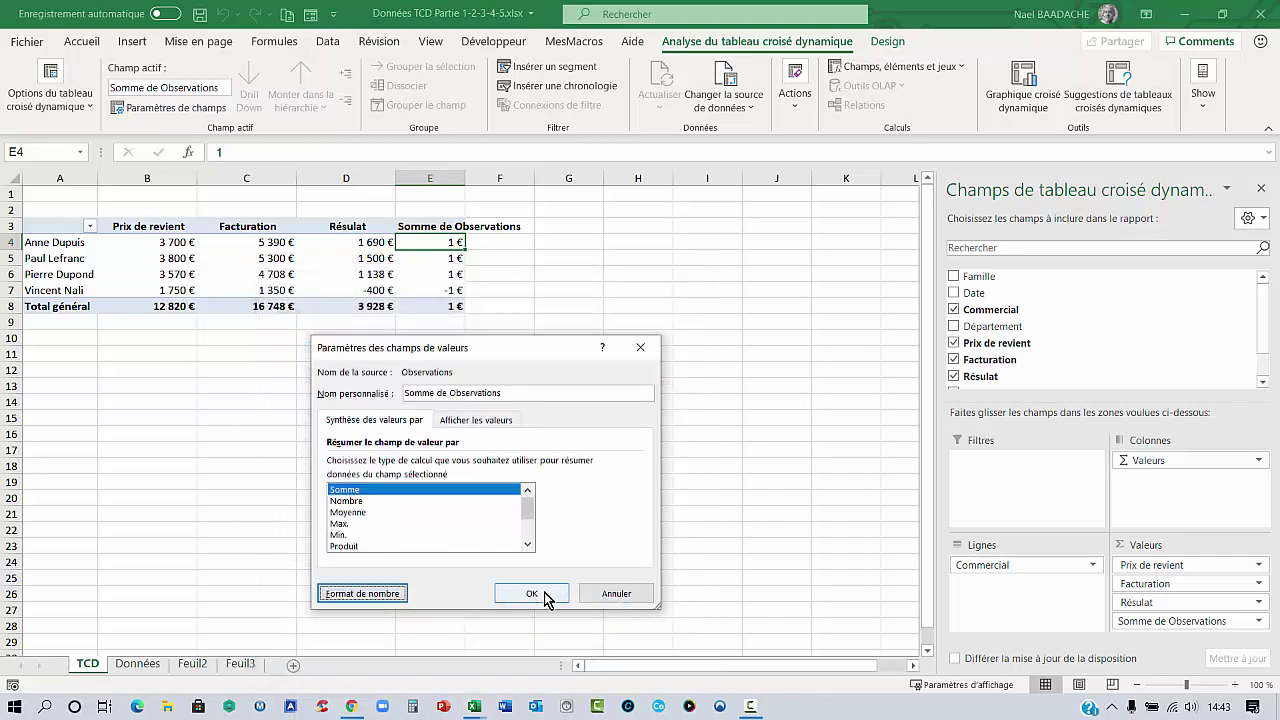
{"action": "left_click", "coordinate": [547, 596]}
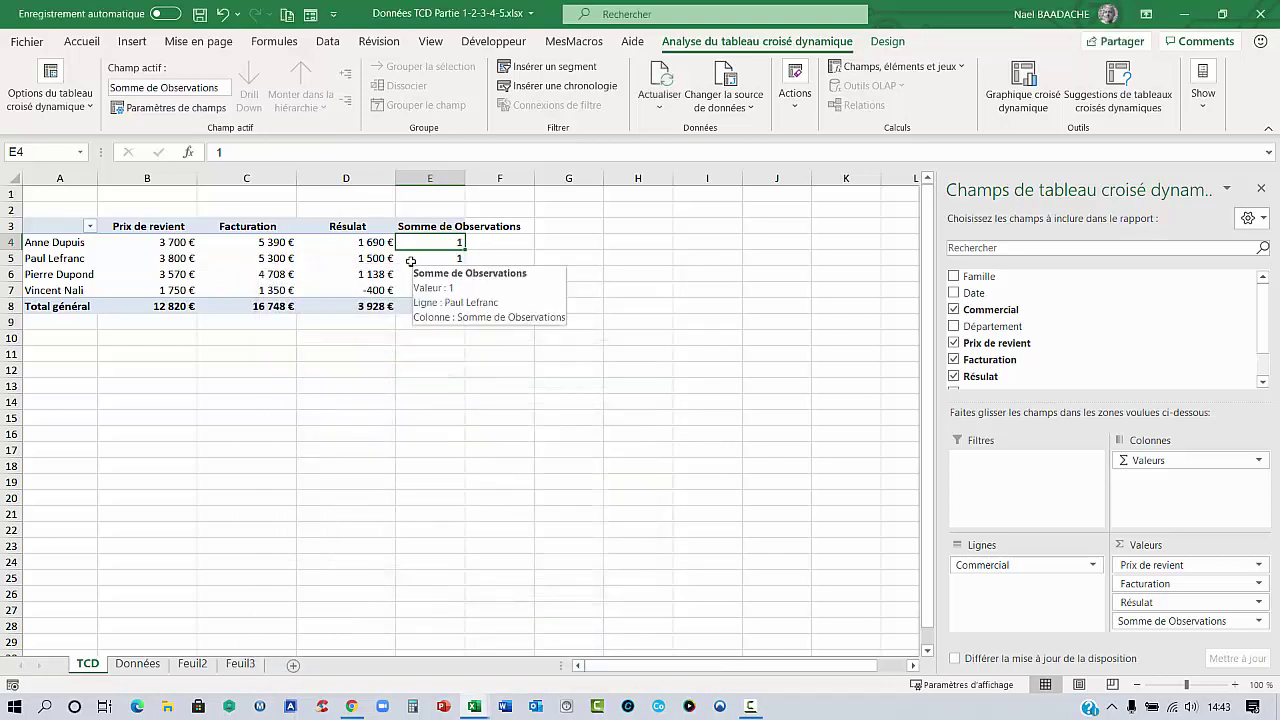
Compare Observations against Résulat, confirming -1 beside the -400 € result, and select header E3.
{"action": "left_click", "coordinate": [345, 244]}
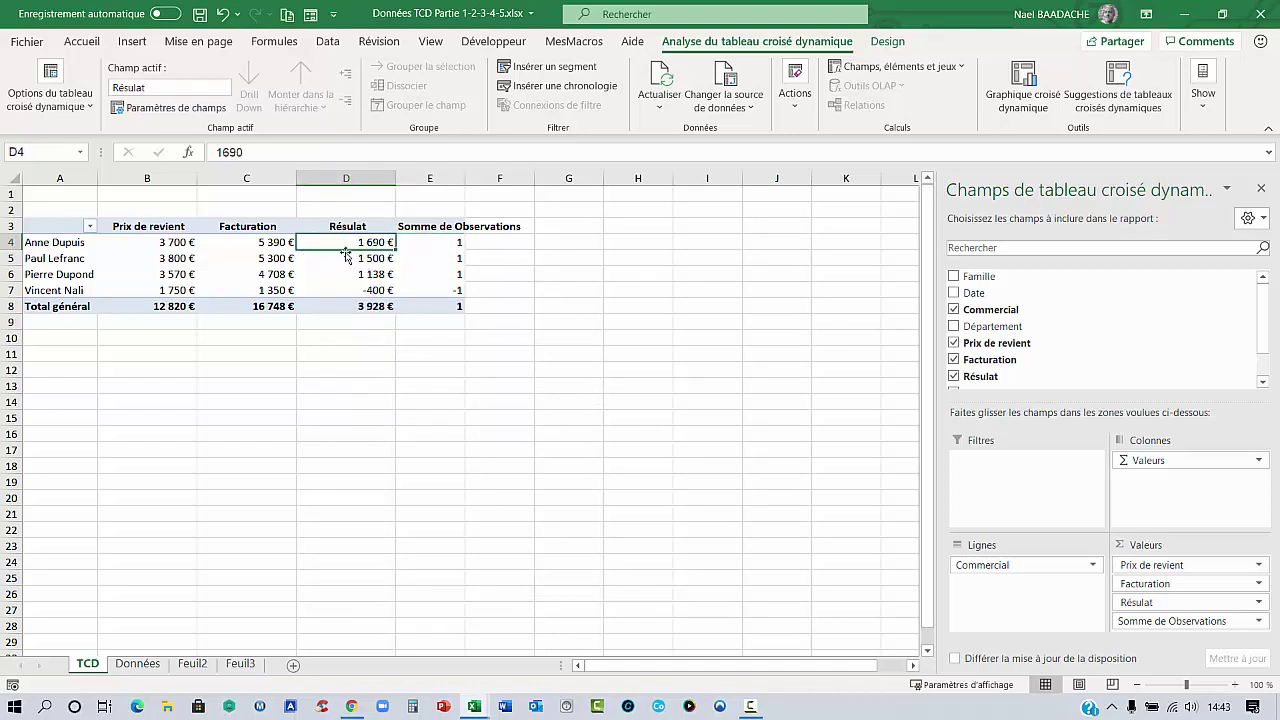
{"action": "left_click", "coordinate": [455, 242]}
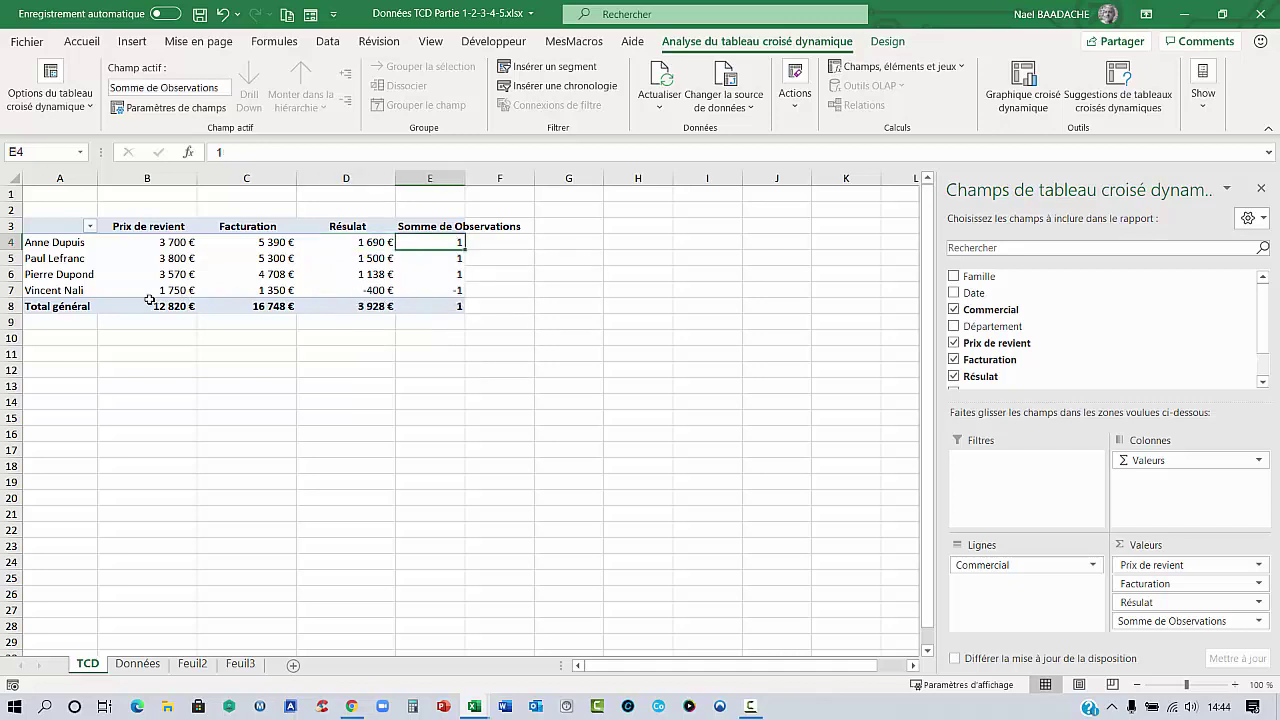
{"action": "left_click", "coordinate": [352, 292]}
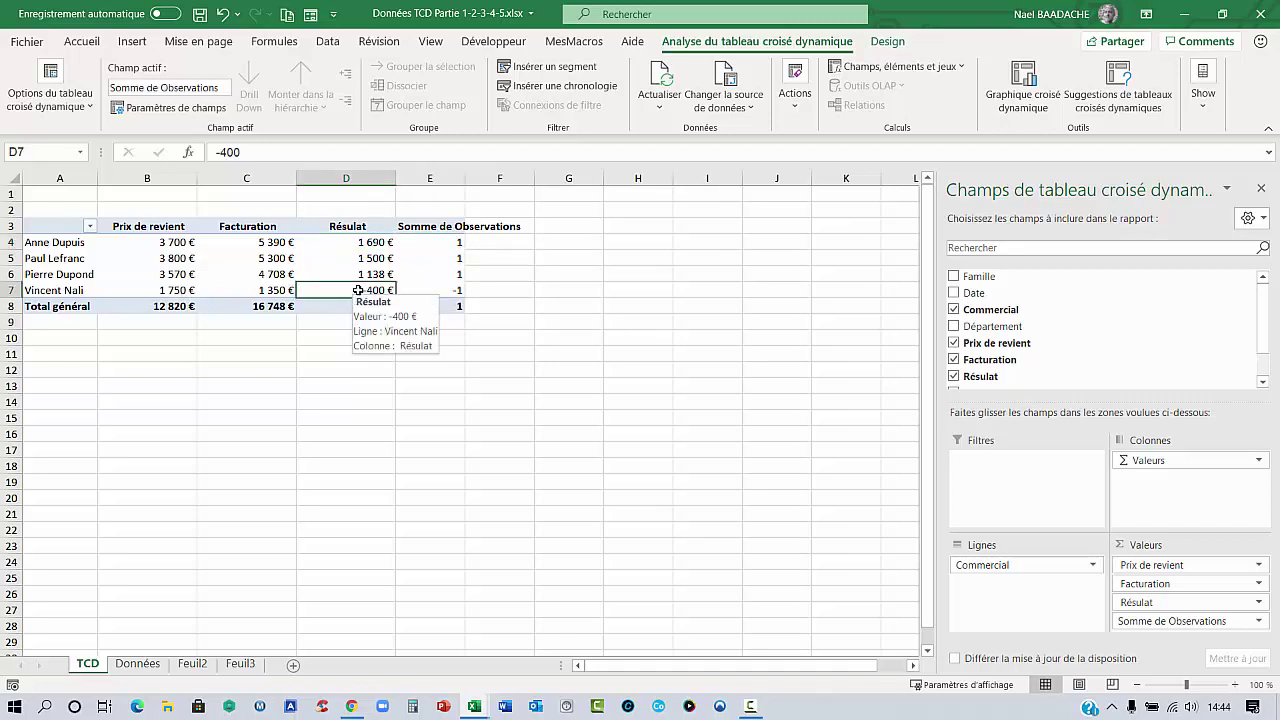
{"action": "left_click", "coordinate": [462, 290]}
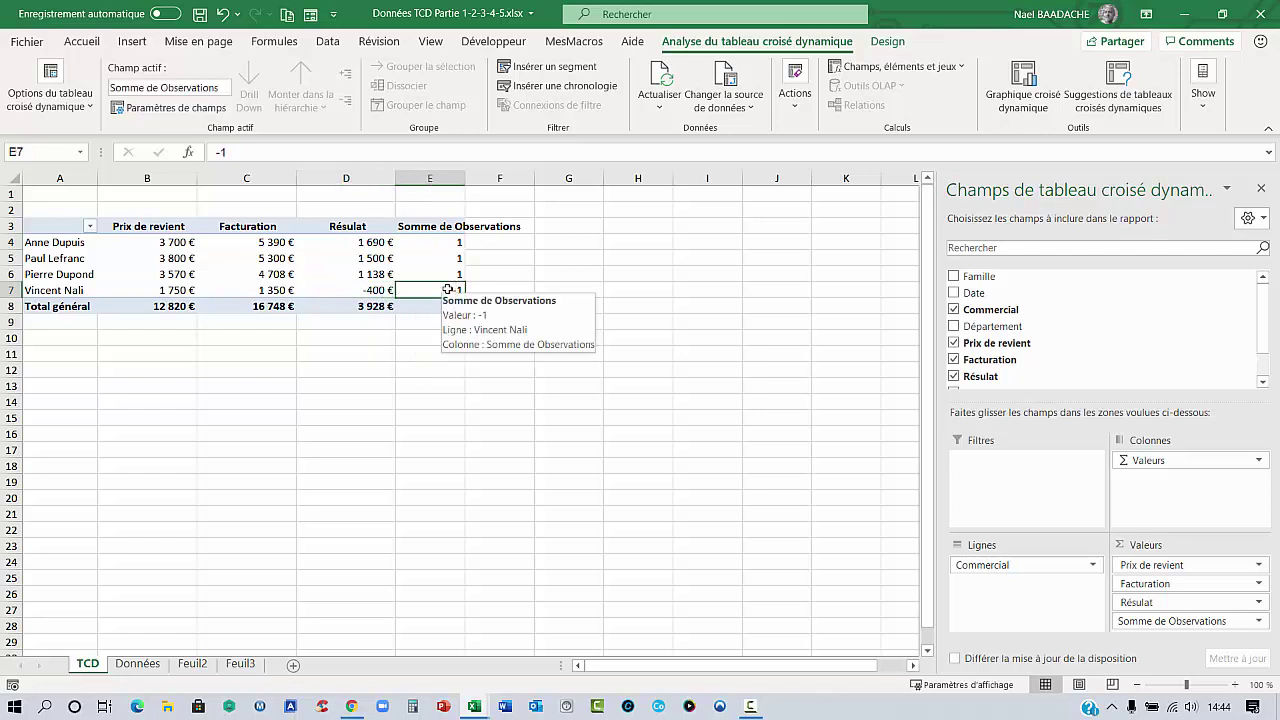
{"action": "left_click", "coordinate": [430, 226]}
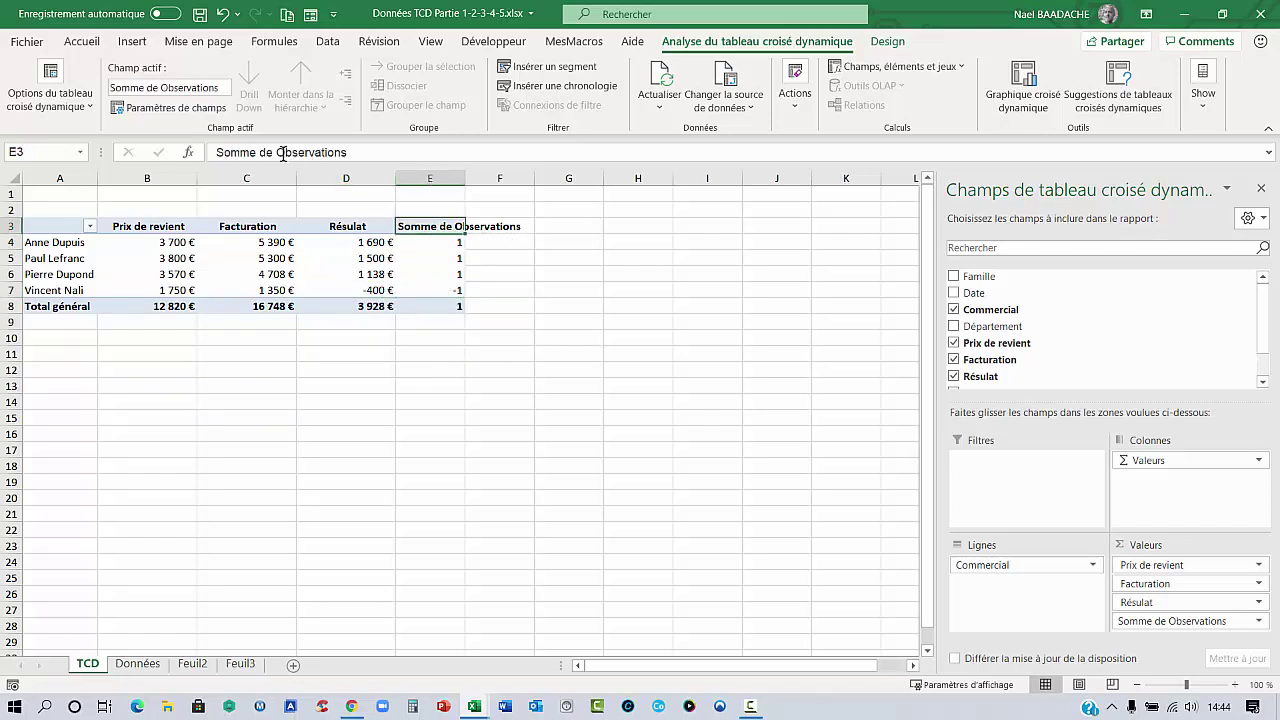
Delete 'Somme de ' from the E3 header so it reads Observations.
{"action": "left_click_drag", "start_coordinate": [275, 153], "coordinate": [202, 151]}
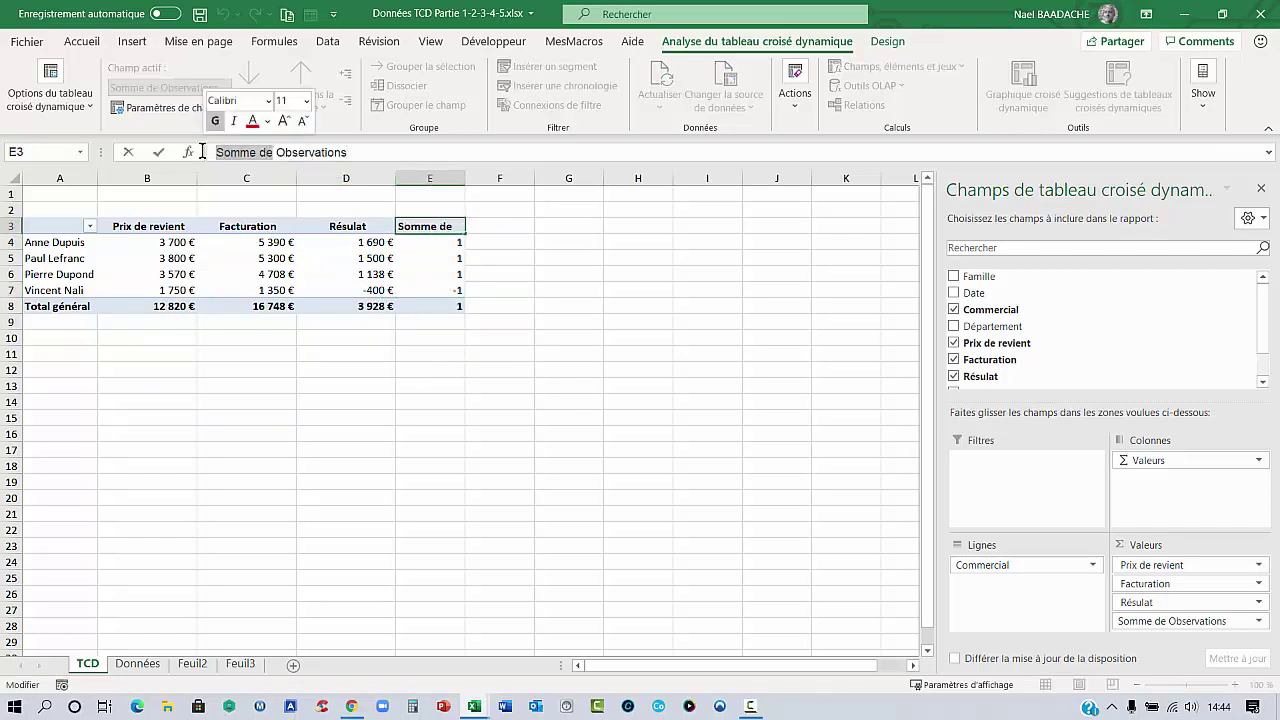
{"action": "key", "text": "Delete"}
{"action": "key", "text": "Return"}
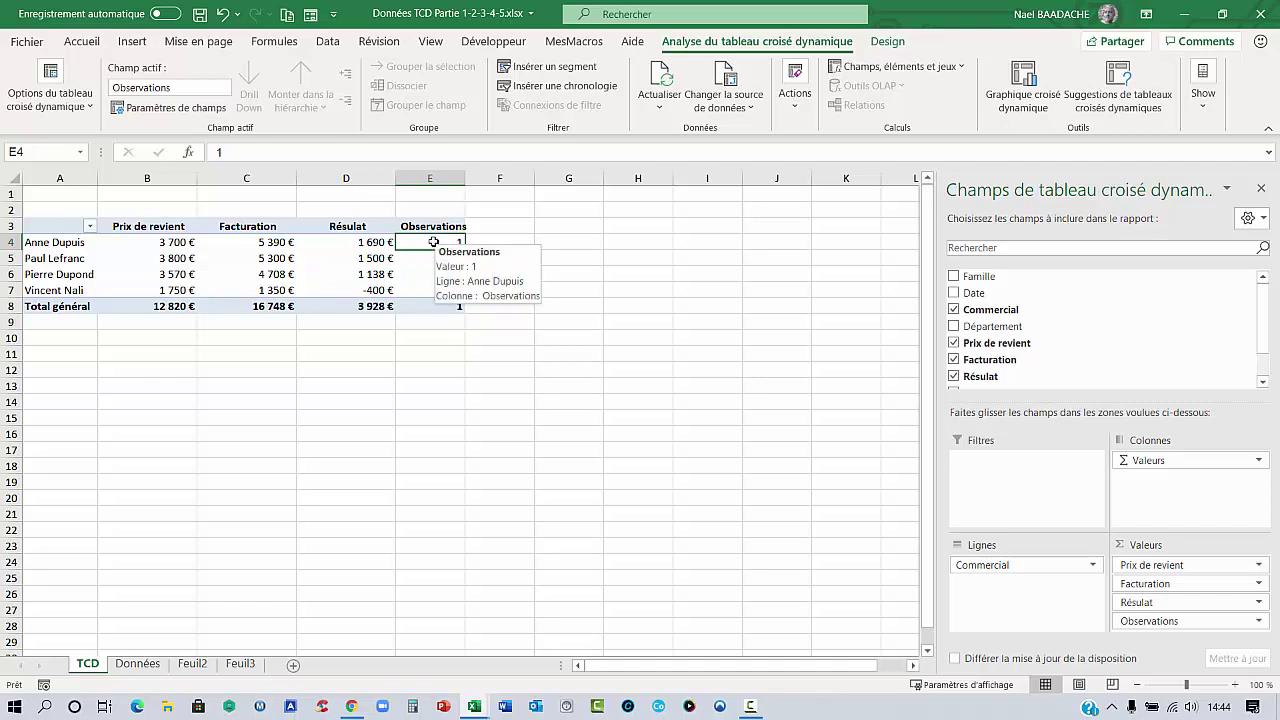
Give the Observations field the custom number format "Bénéfice";"Perte".
{"action": "right_click", "coordinate": [433, 242]}
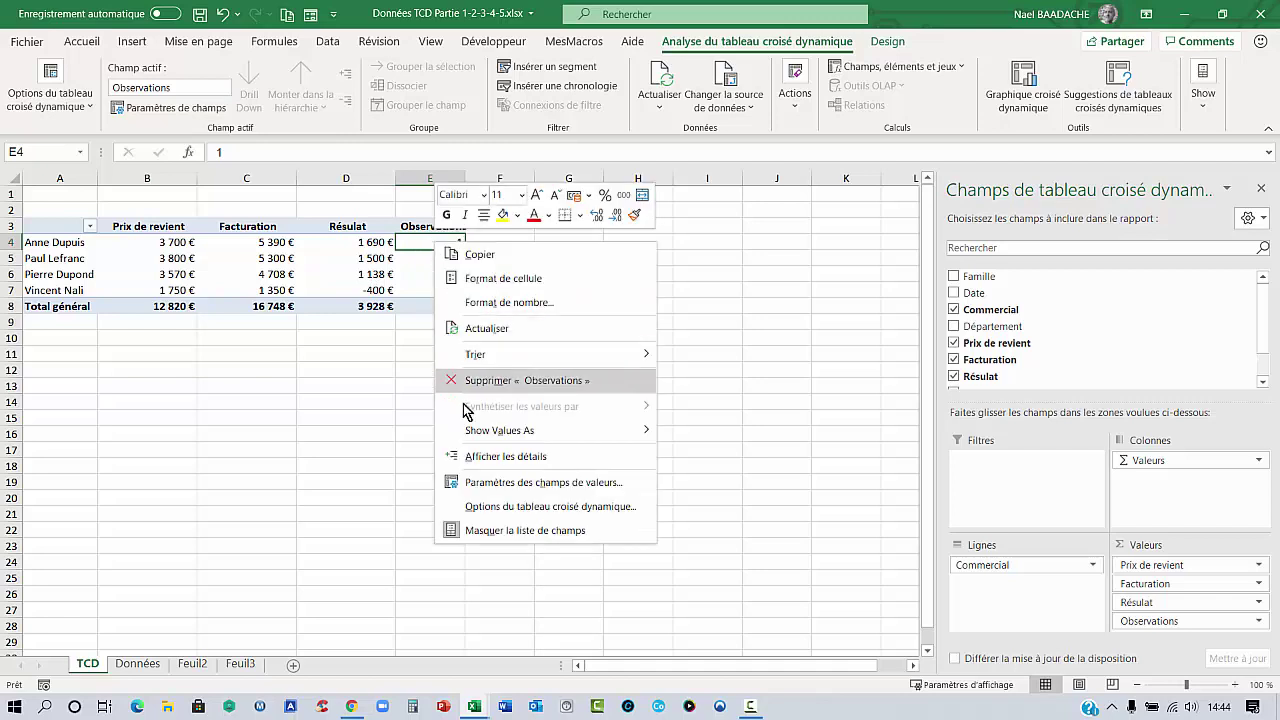
{"action": "left_click", "coordinate": [493, 484]}
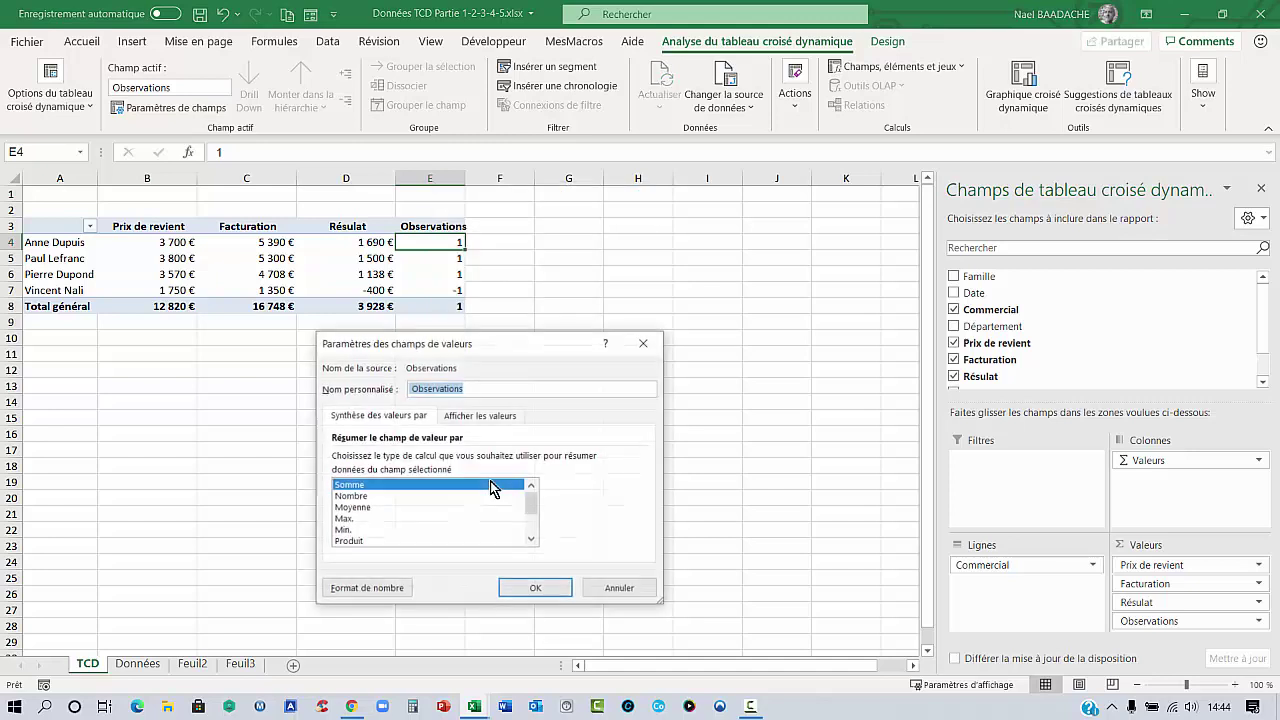
{"action": "left_click", "coordinate": [366, 590]}
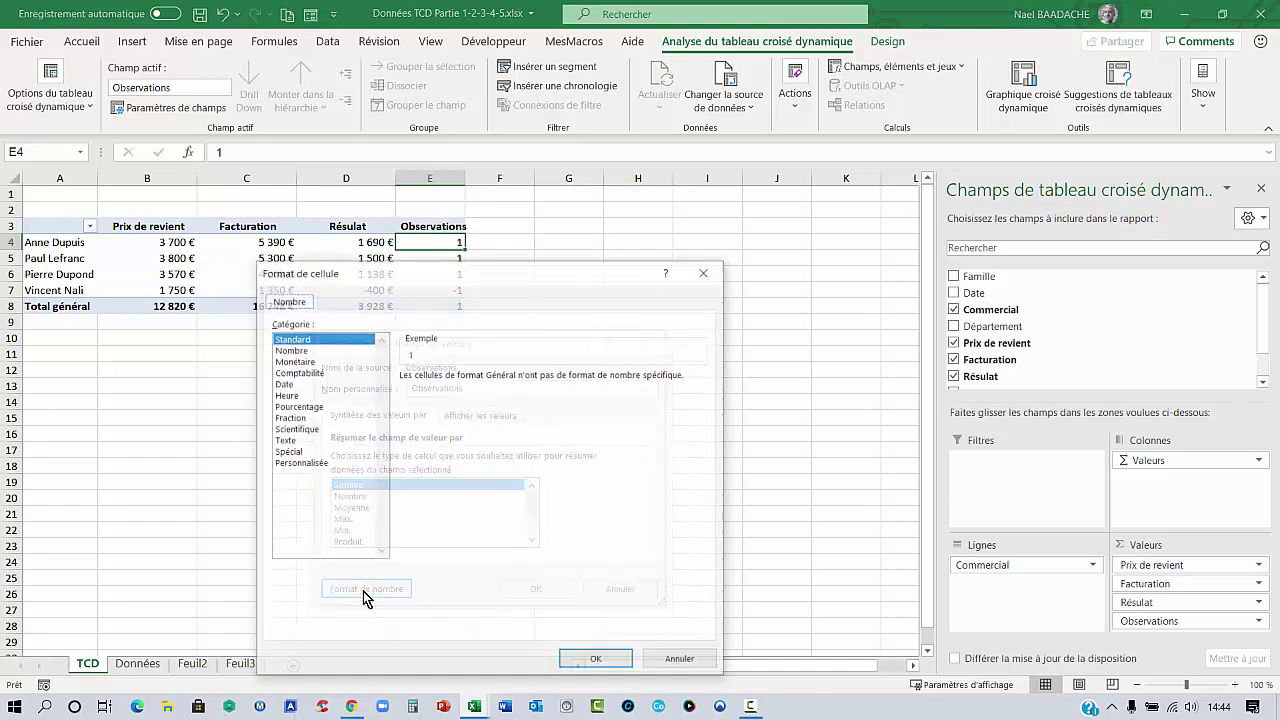
{"action": "left_click", "coordinate": [312, 464]}
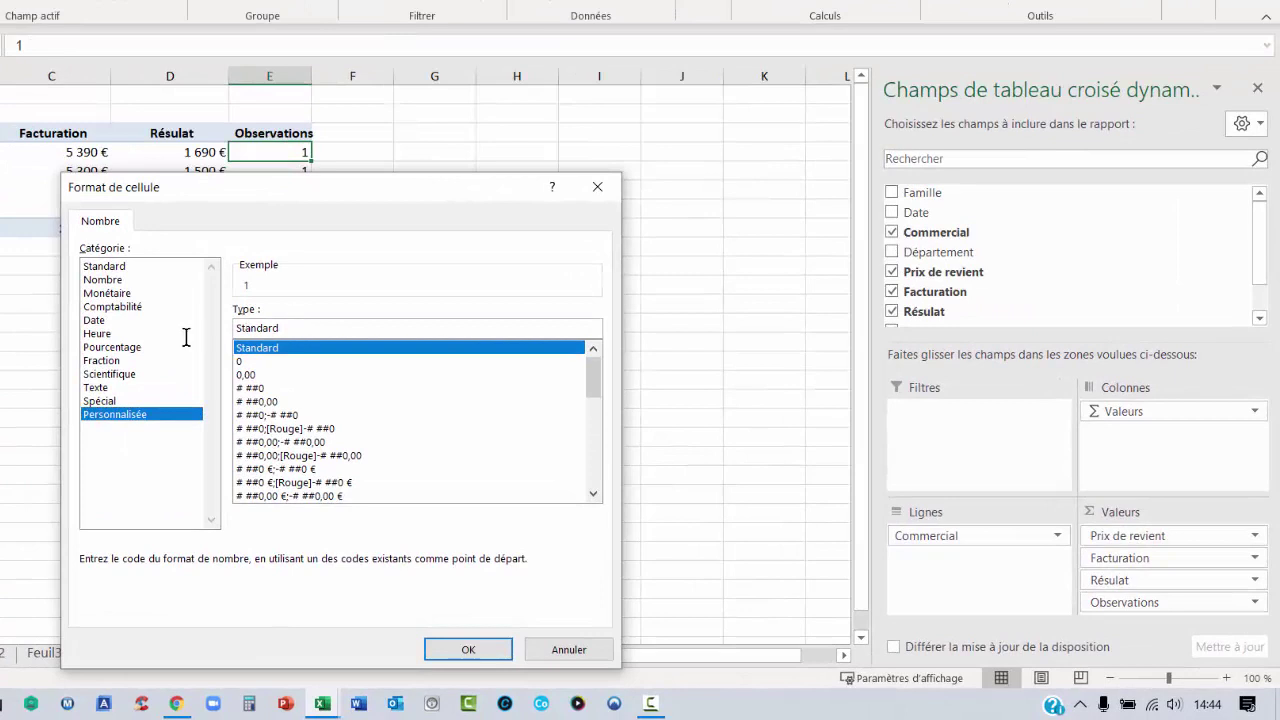
{"action": "left_click", "coordinate": [293, 328]}
{"action": "key", "text": "BackSpace"}
{"action": "key", "text": "BackSpace"}
{"action": "key", "text": "BackSpace"}
{"action": "key", "text": "BackSpace"}
{"action": "key", "text": "BackSpace"}
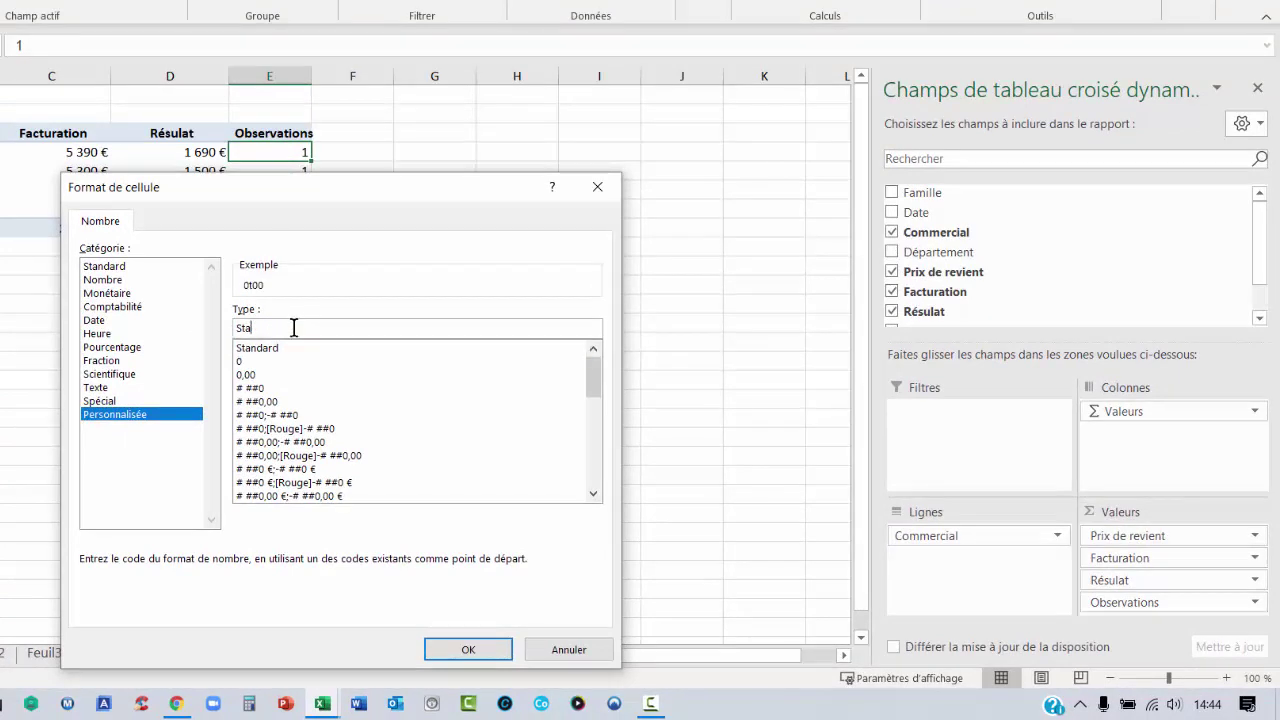
{"action": "key", "text": "BackSpace"}
{"action": "key", "text": "BackSpace"}
{"action": "key", "text": "BackSpace"}
{"action": "type", "text": "\"B"}
{"action": "left_click_drag", "start_coordinate": [360, 197], "coordinate": [355, 246]}
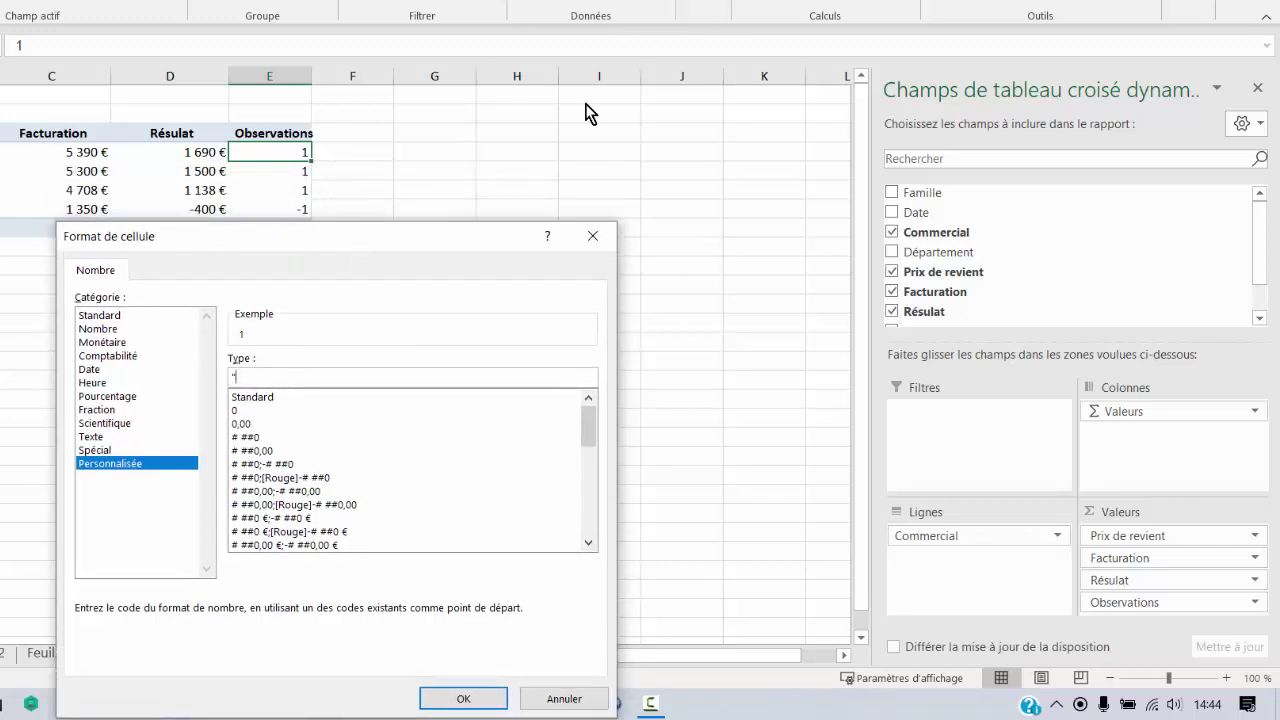
{"action": "type", "text": "Bénéfice\";"}
{"action": "type", "text": "\""}
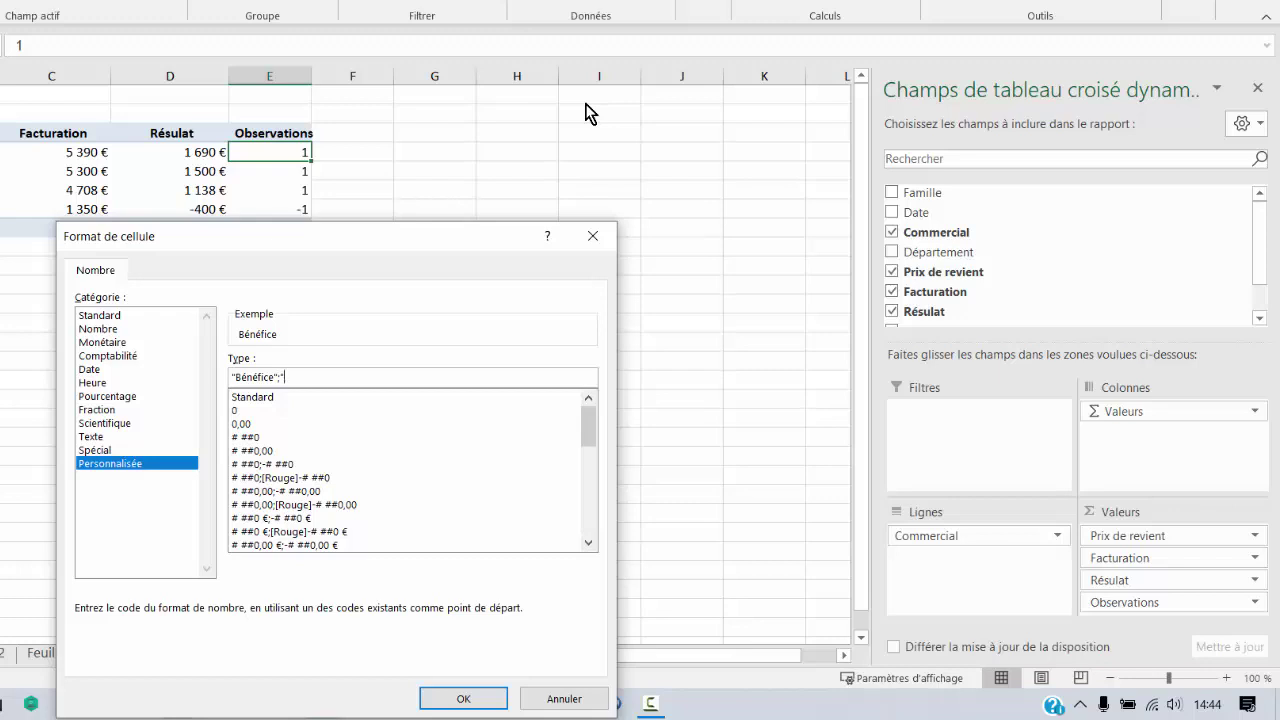
{"action": "type", "text": "rte"}
{"action": "left_click", "coordinate": [466, 701]}
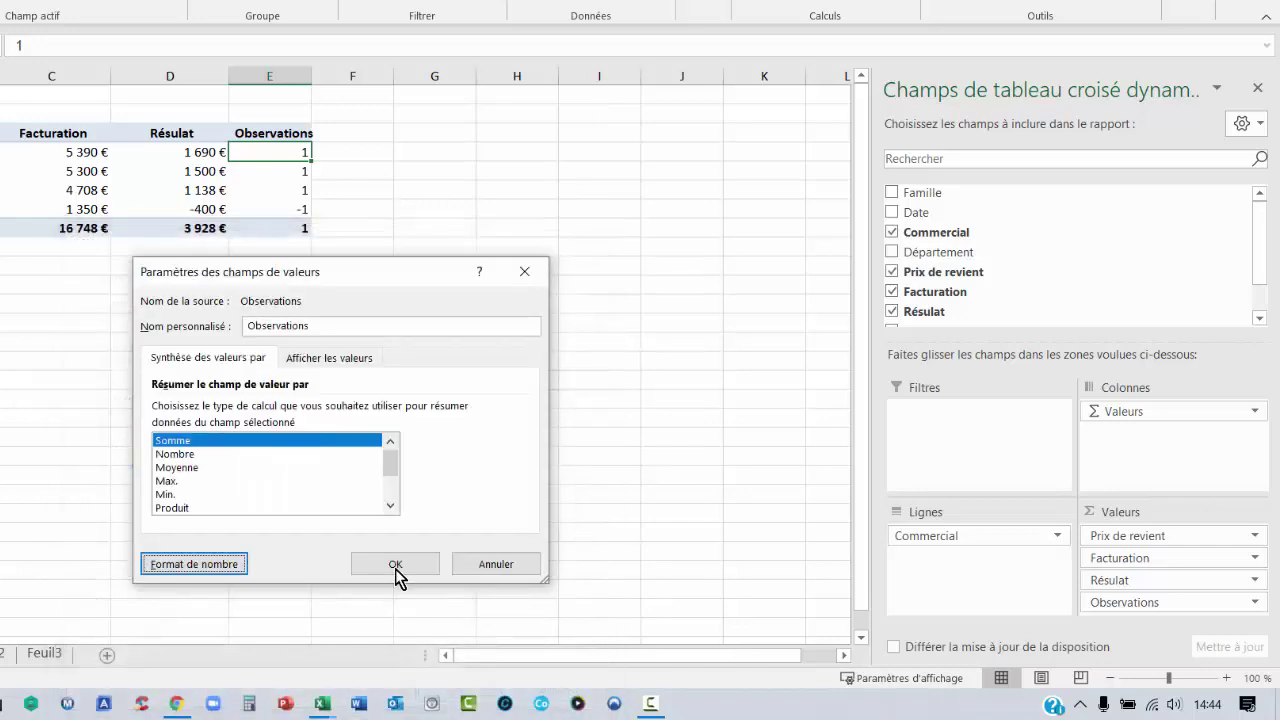
{"action": "left_click", "coordinate": [401, 567]}
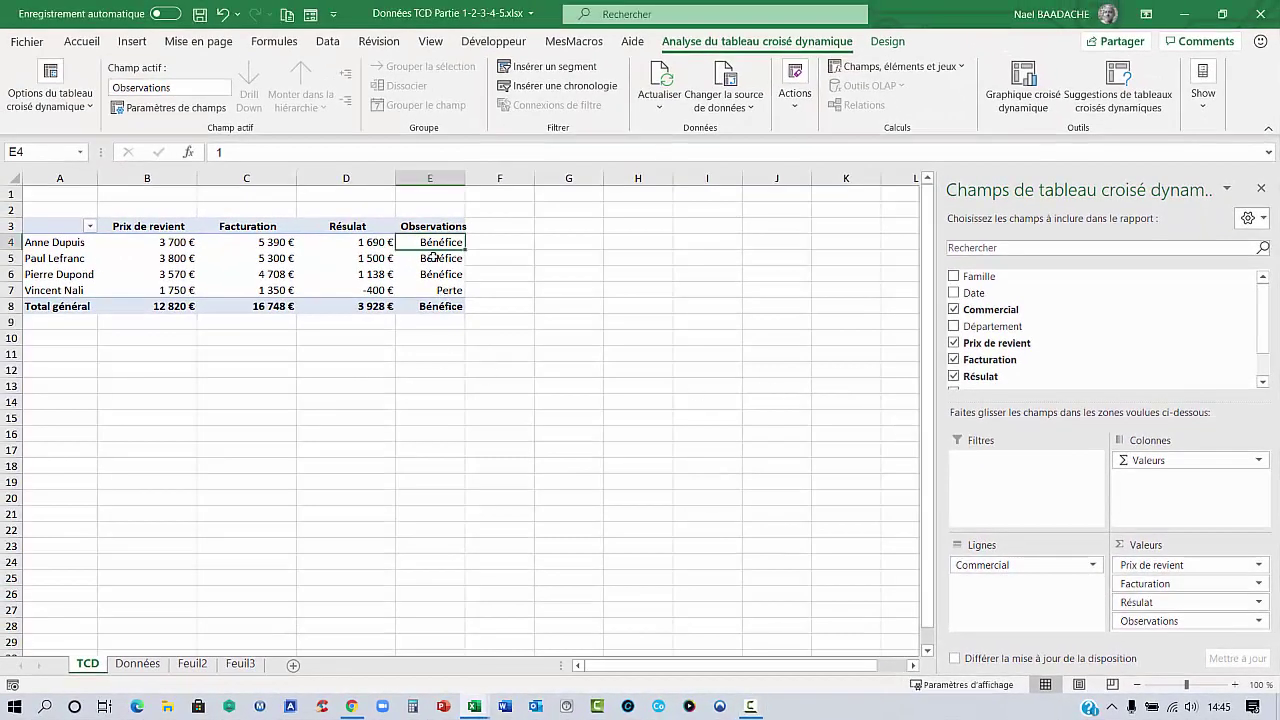
Widen column E to 11,78 so the Bénéfice and Perte labels fit, then select D7.
{"action": "left_click_drag", "start_coordinate": [466, 177], "coordinate": [472, 177]}
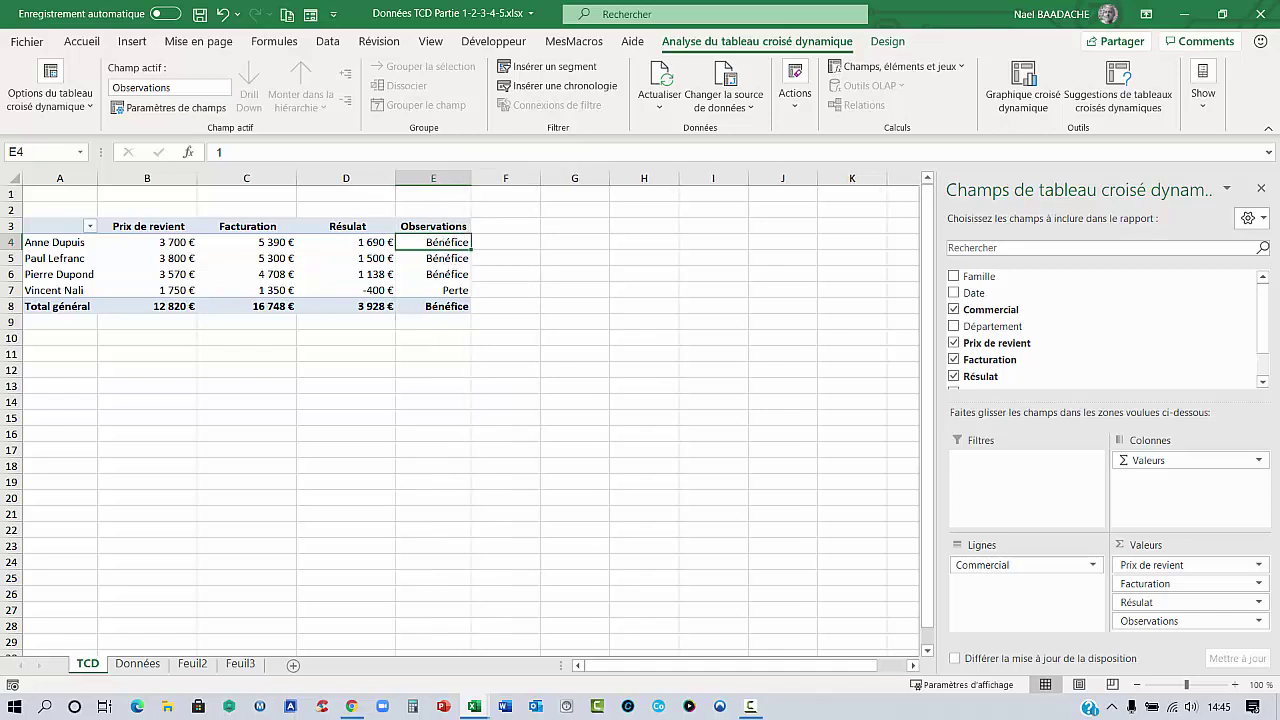
{"action": "left_click", "coordinate": [370, 290]}
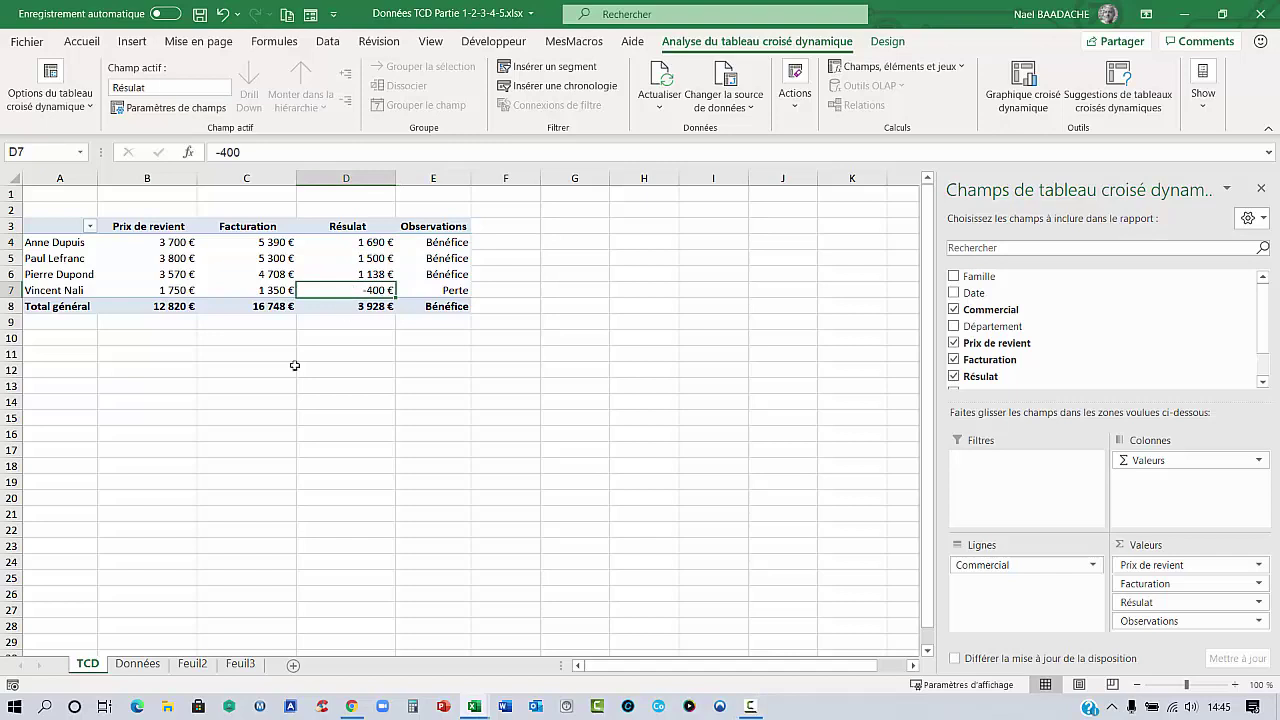
On the Données sheet, change the Facturation in cell F24 from 200 to 900.
{"action": "left_click", "coordinate": [140, 664]}
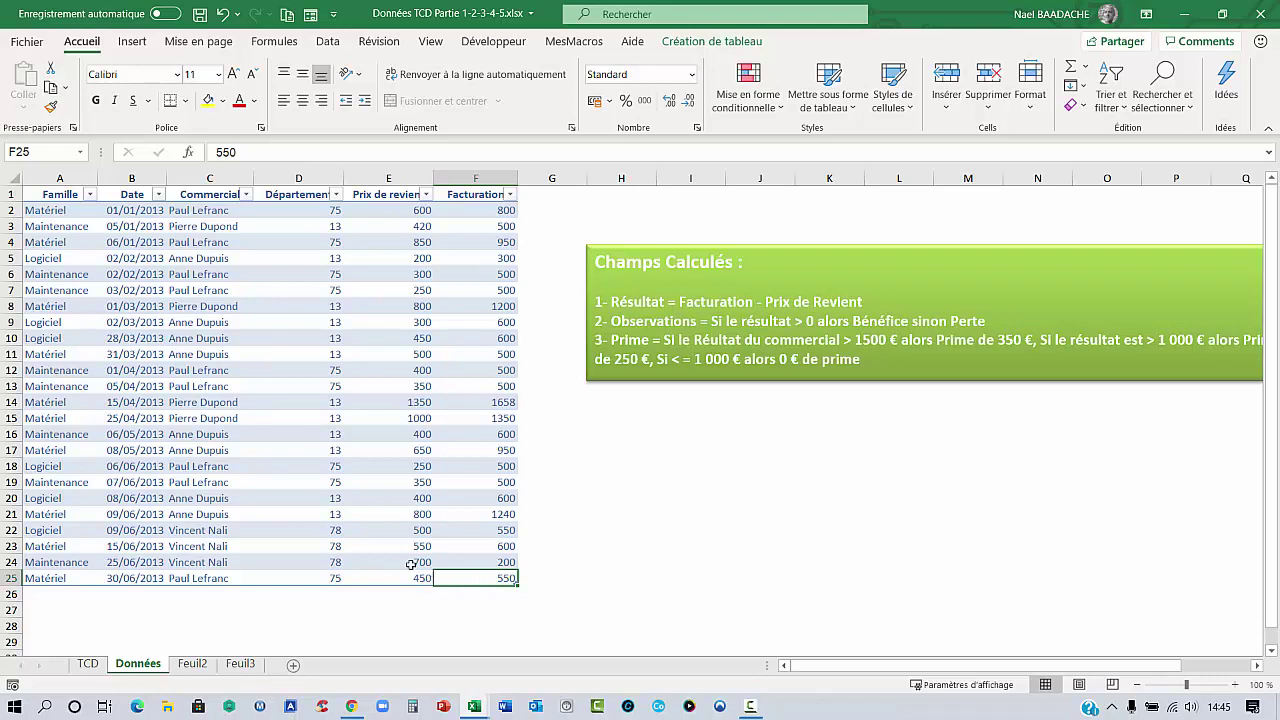
{"action": "left_click", "coordinate": [450, 563]}
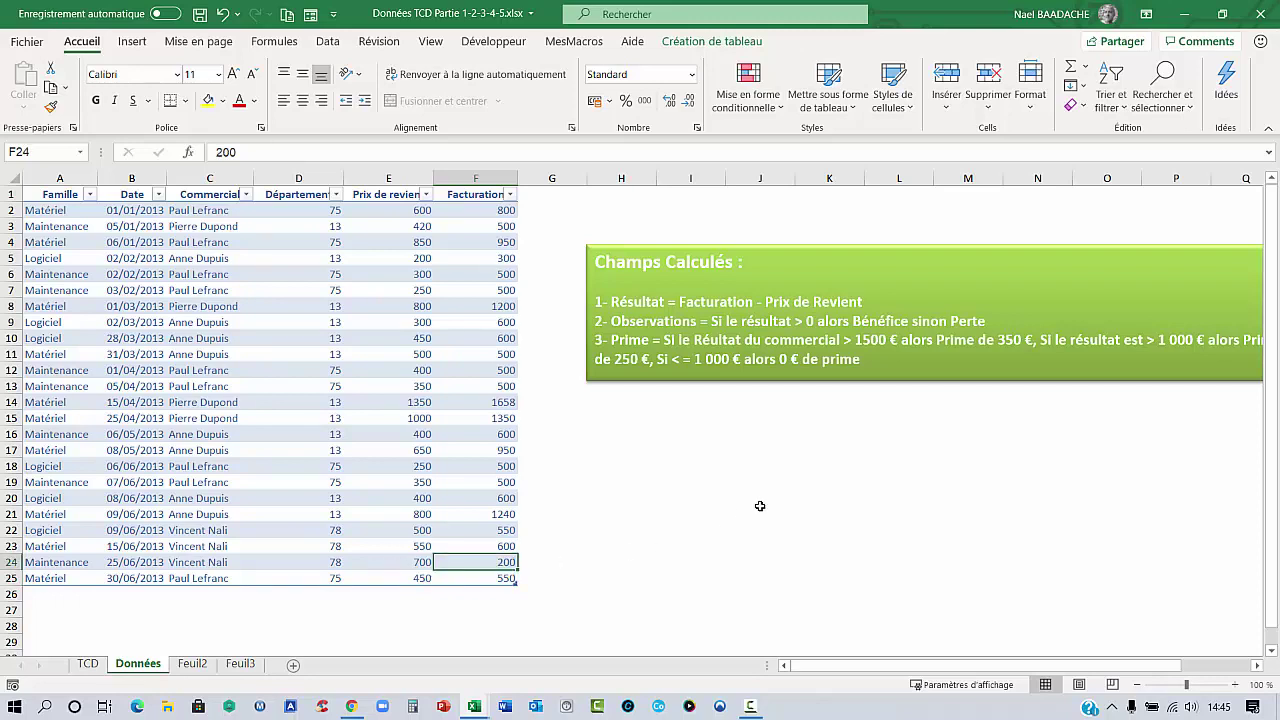
{"action": "type", "text": "900"}
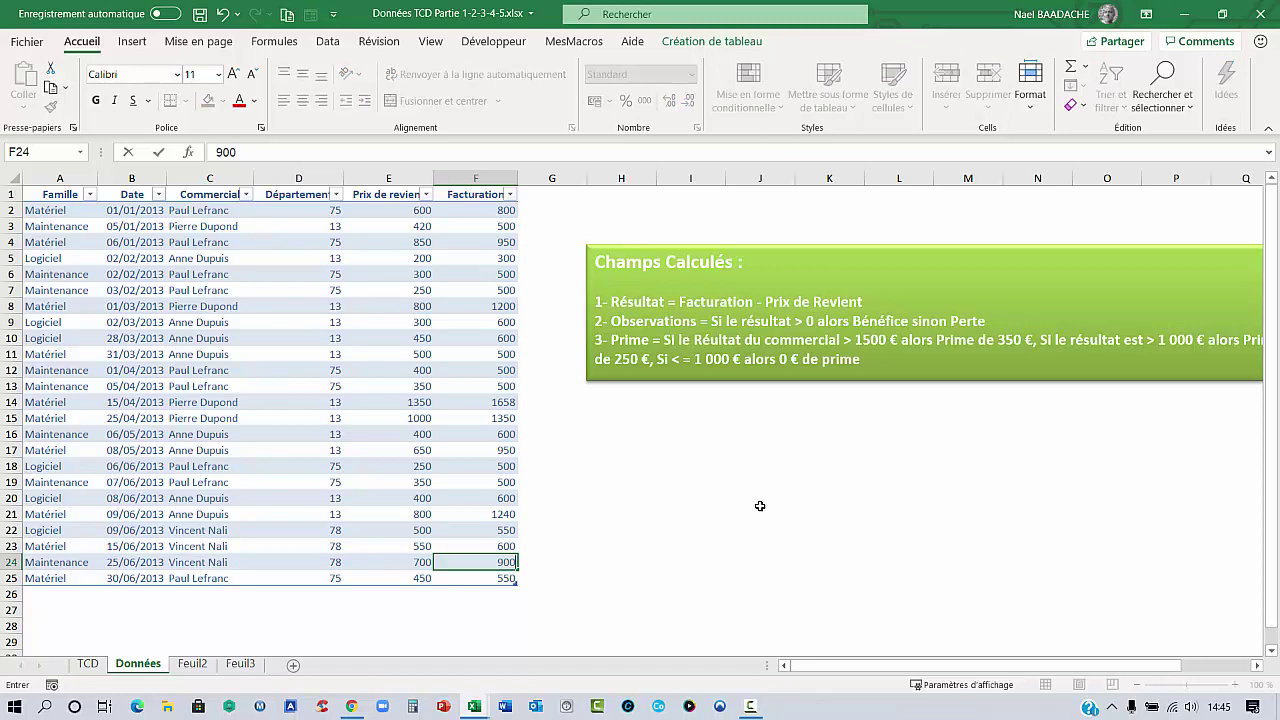
{"action": "key", "text": "Return"}
{"action": "left_click", "coordinate": [88, 664]}
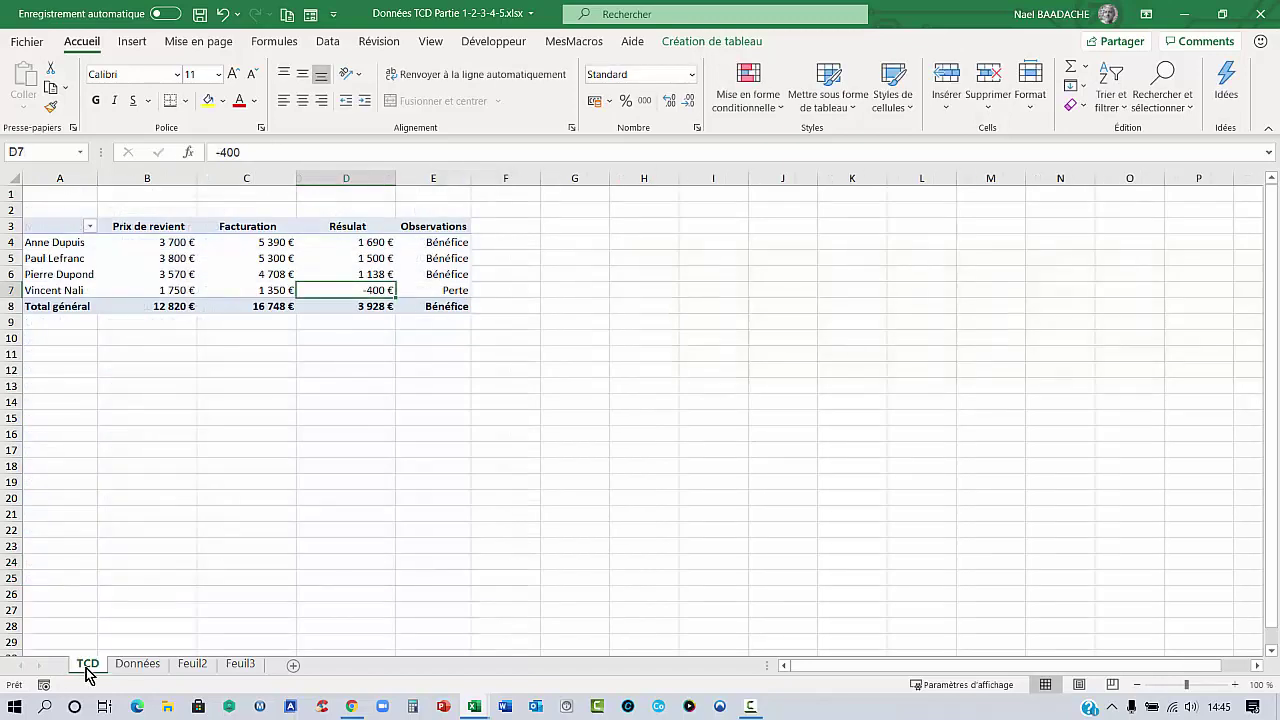
{"action": "right_click", "coordinate": [232, 262]}
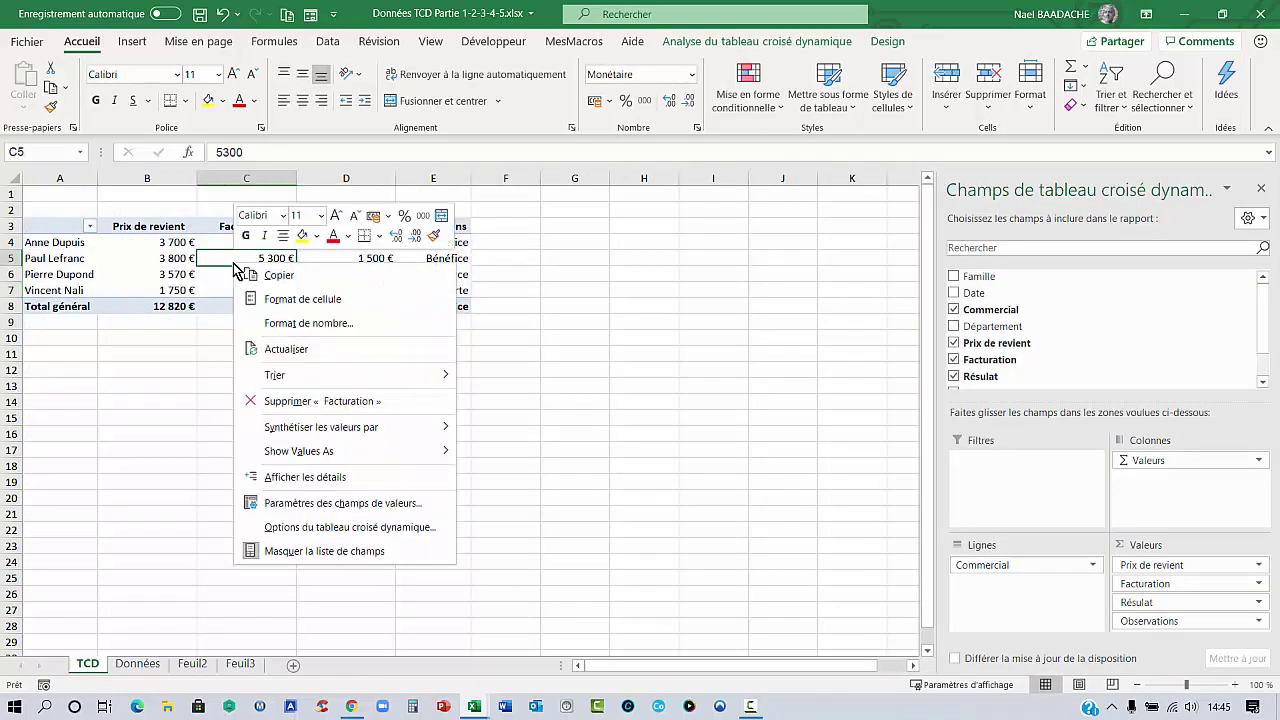
{"action": "left_click", "coordinate": [260, 350]}
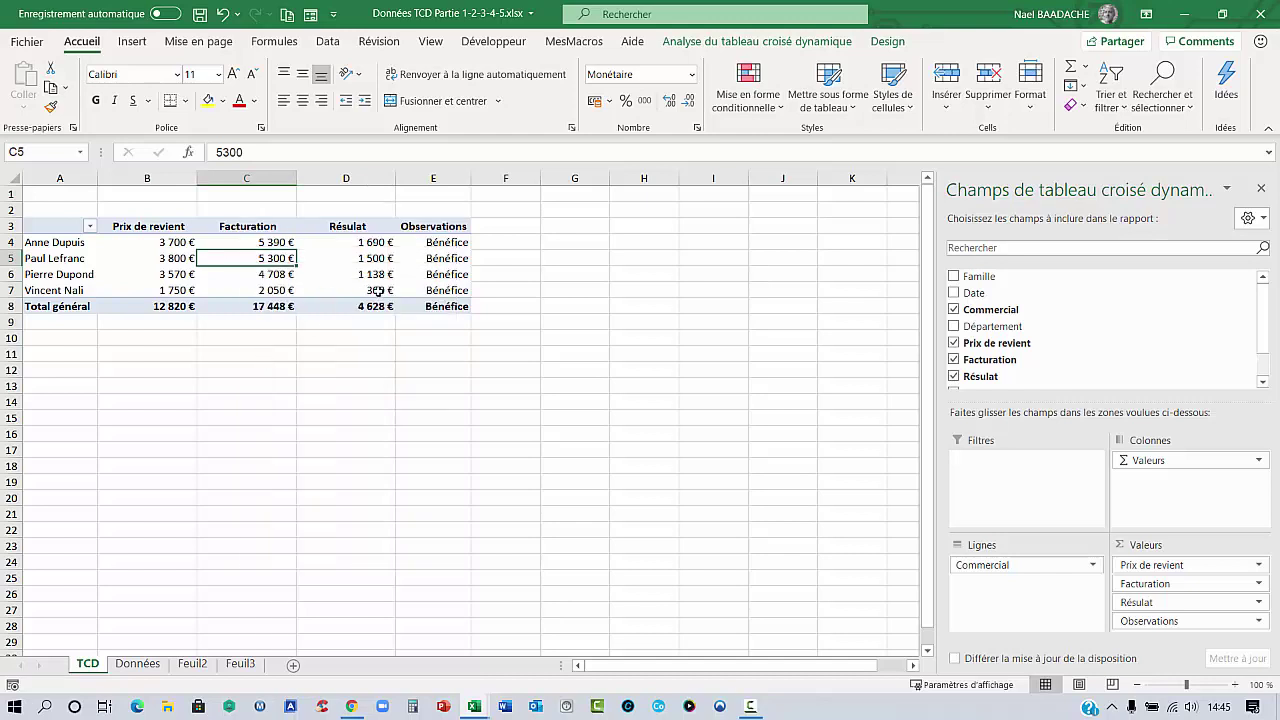
{"action": "left_click", "coordinate": [320, 289]}
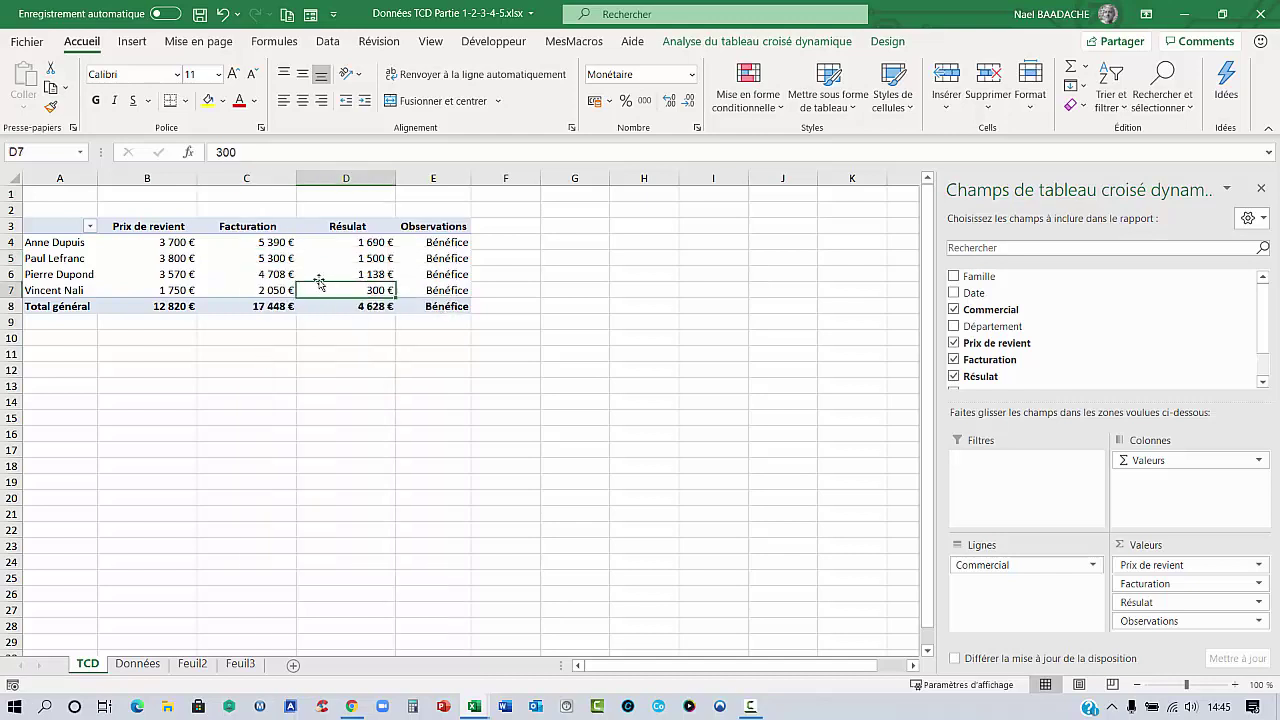
{"action": "left_click", "coordinate": [440, 292]}
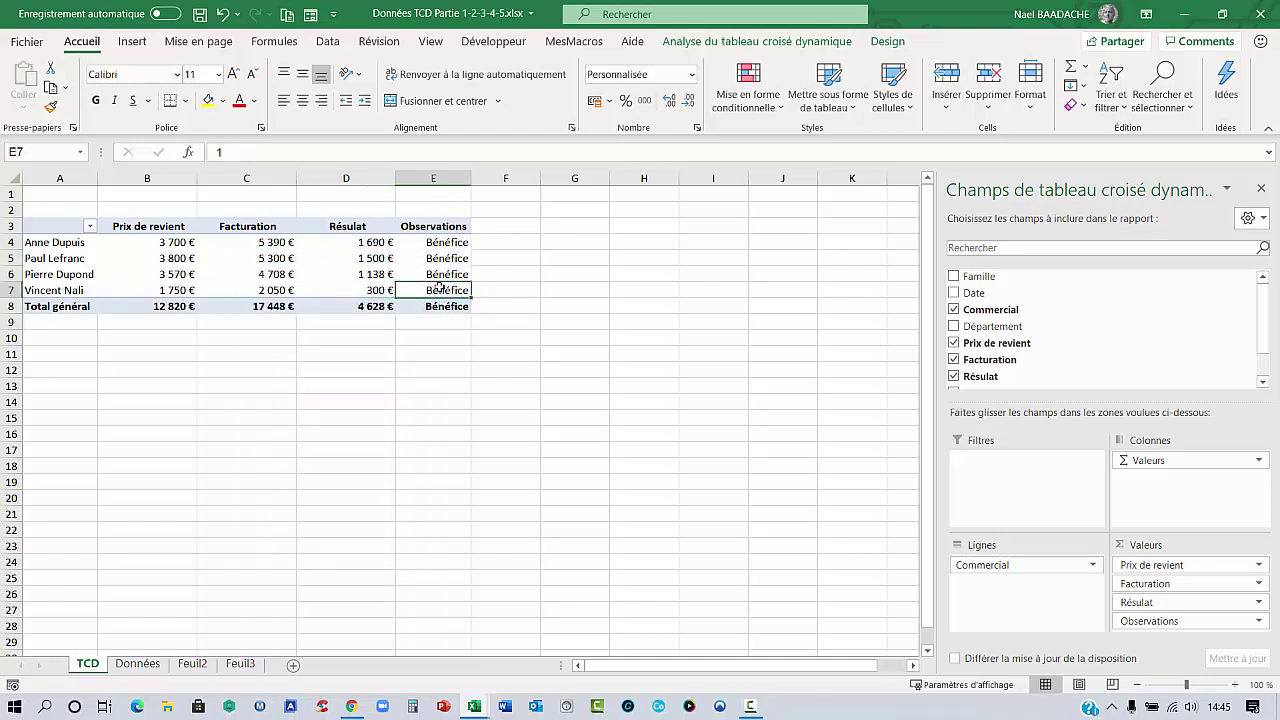
{"action": "mouse_move", "coordinate": [439, 289]}
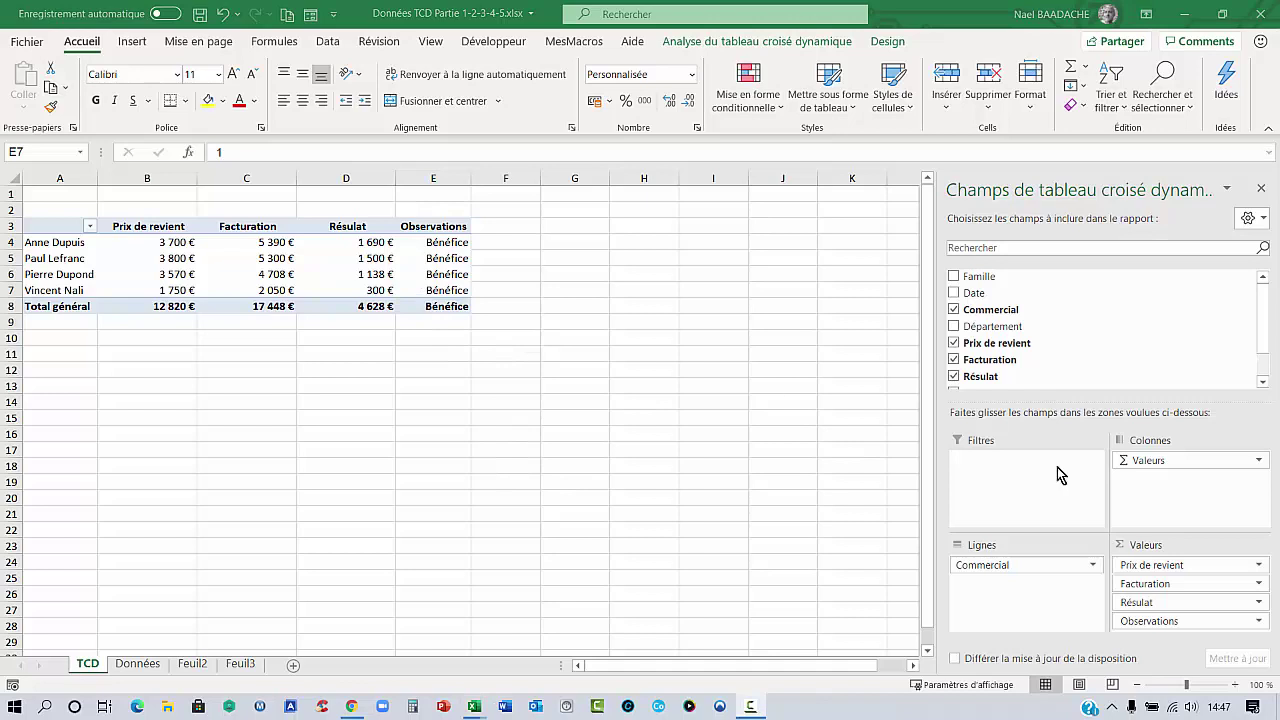
{"action": "left_click", "coordinate": [450, 287]}
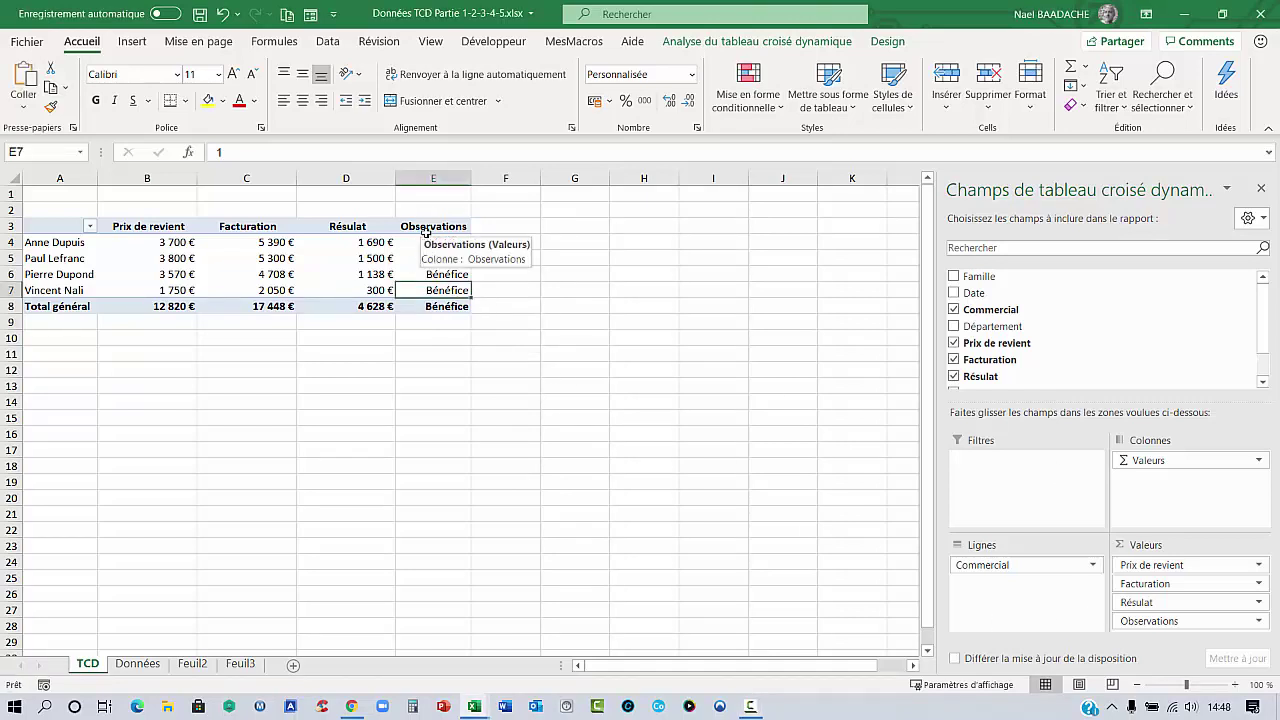
{"action": "left_click", "coordinate": [137, 664]}
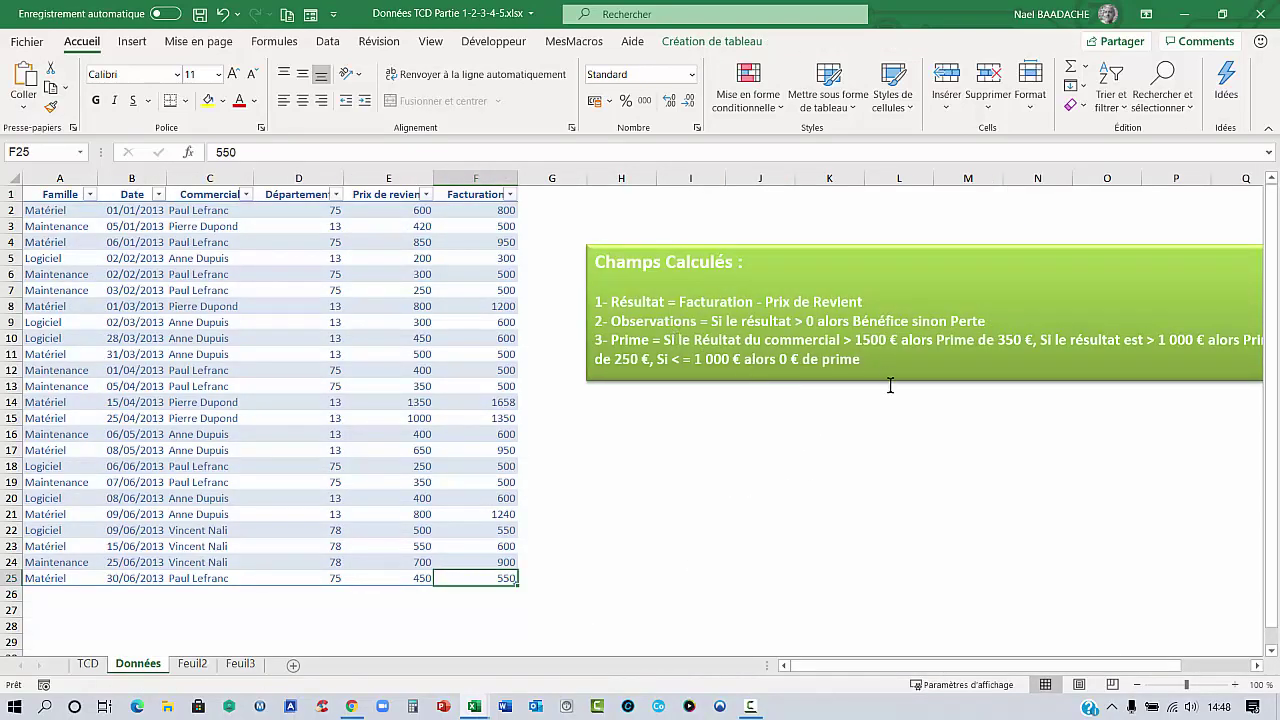
{"action": "left_click", "coordinate": [849, 668]}
{"action": "left_click_drag", "start_coordinate": [849, 668], "coordinate": [919, 668]}
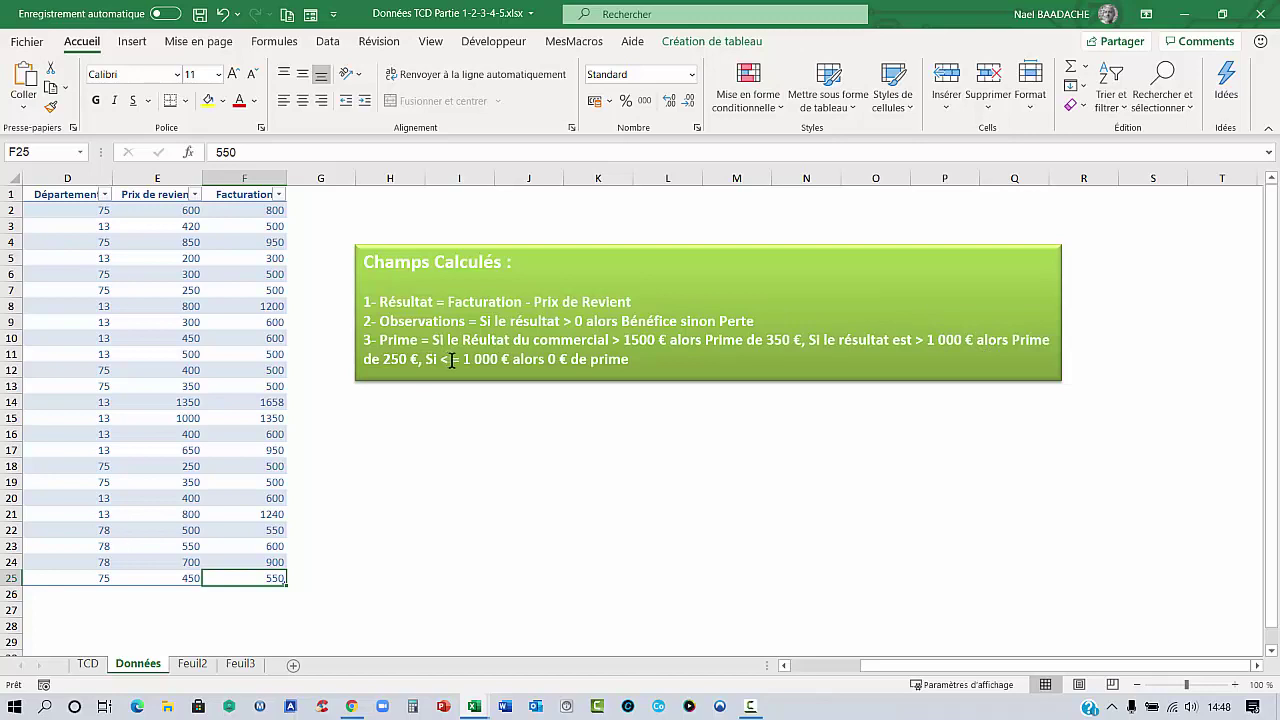
{"action": "left_click", "coordinate": [572, 447]}
{"action": "left_click", "coordinate": [92, 665]}
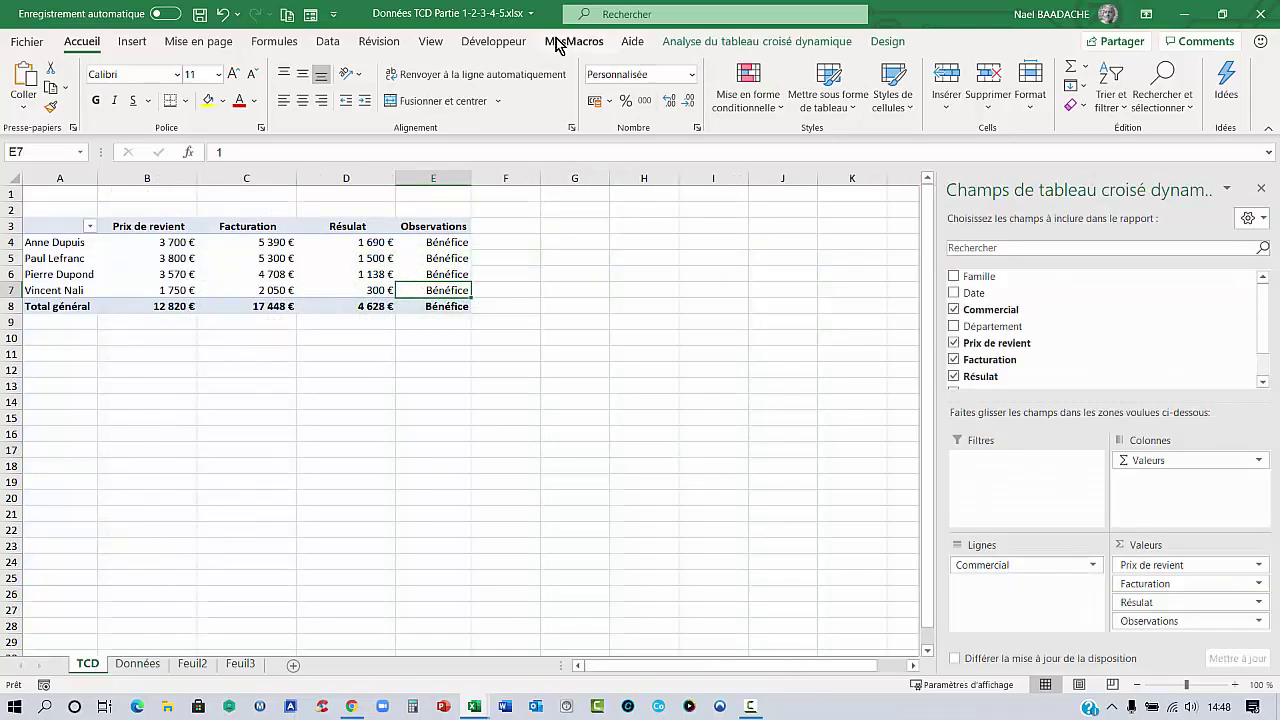
Create calculated field Prime: 350 if Résulat exceeds 1500, 250 if above 1000, otherwise 0.
{"action": "left_click", "coordinate": [755, 43]}
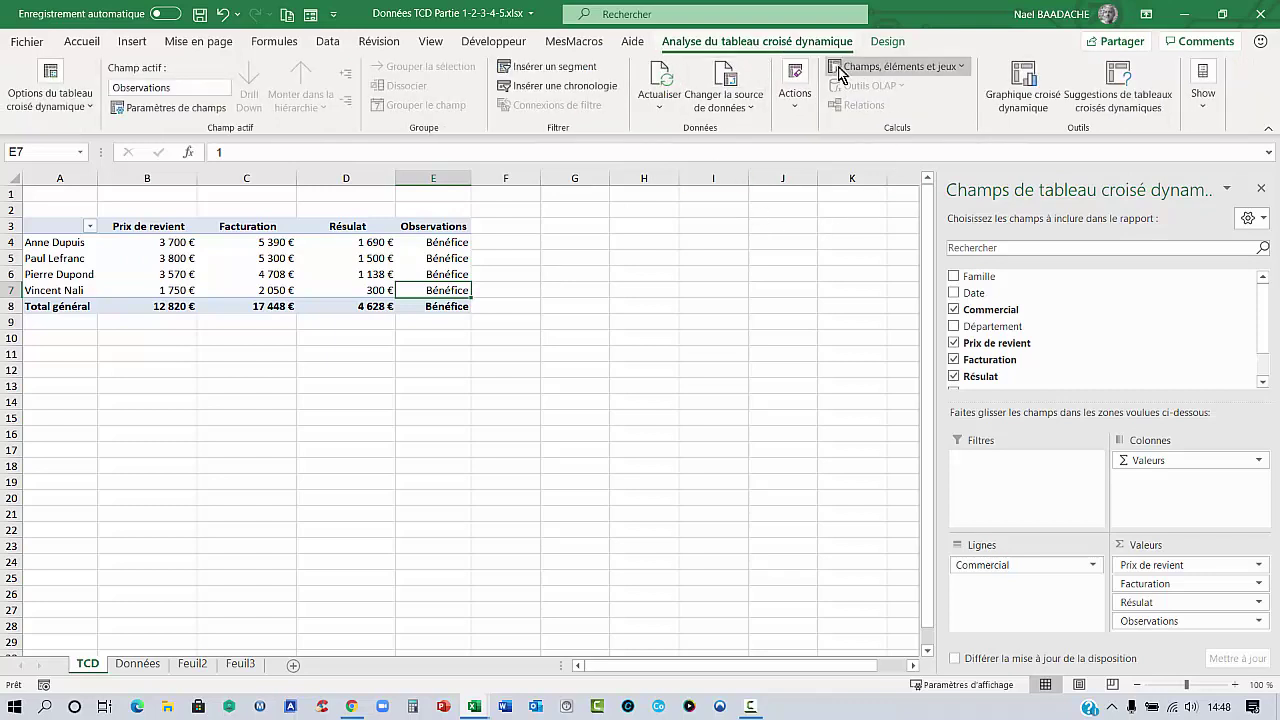
{"action": "left_click", "coordinate": [964, 68]}
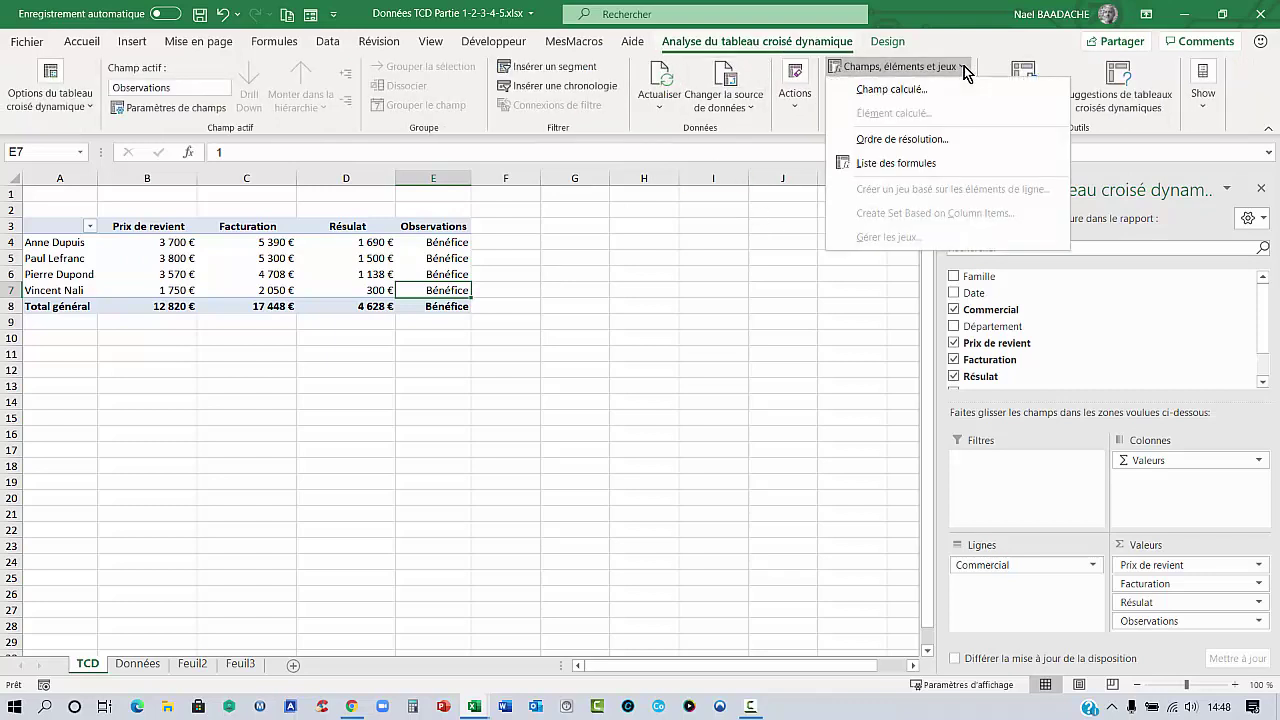
{"action": "left_click", "coordinate": [891, 89]}
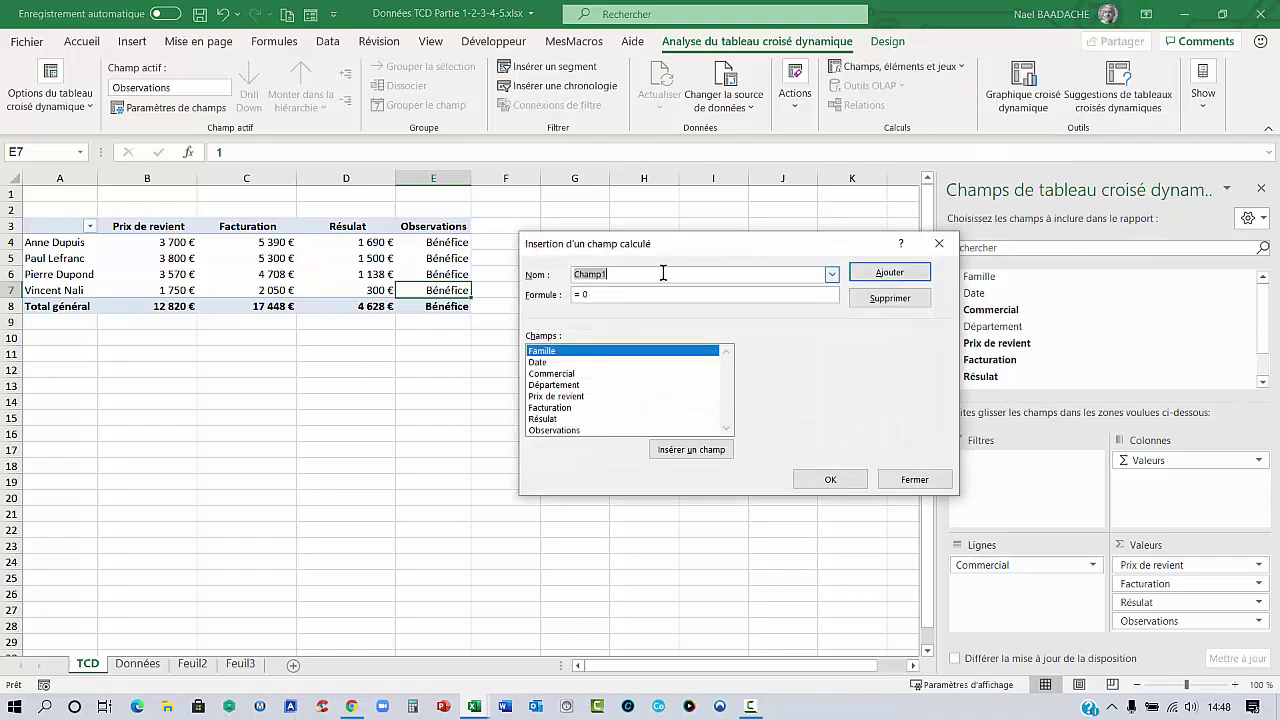
{"action": "type", "text": "Prime"}
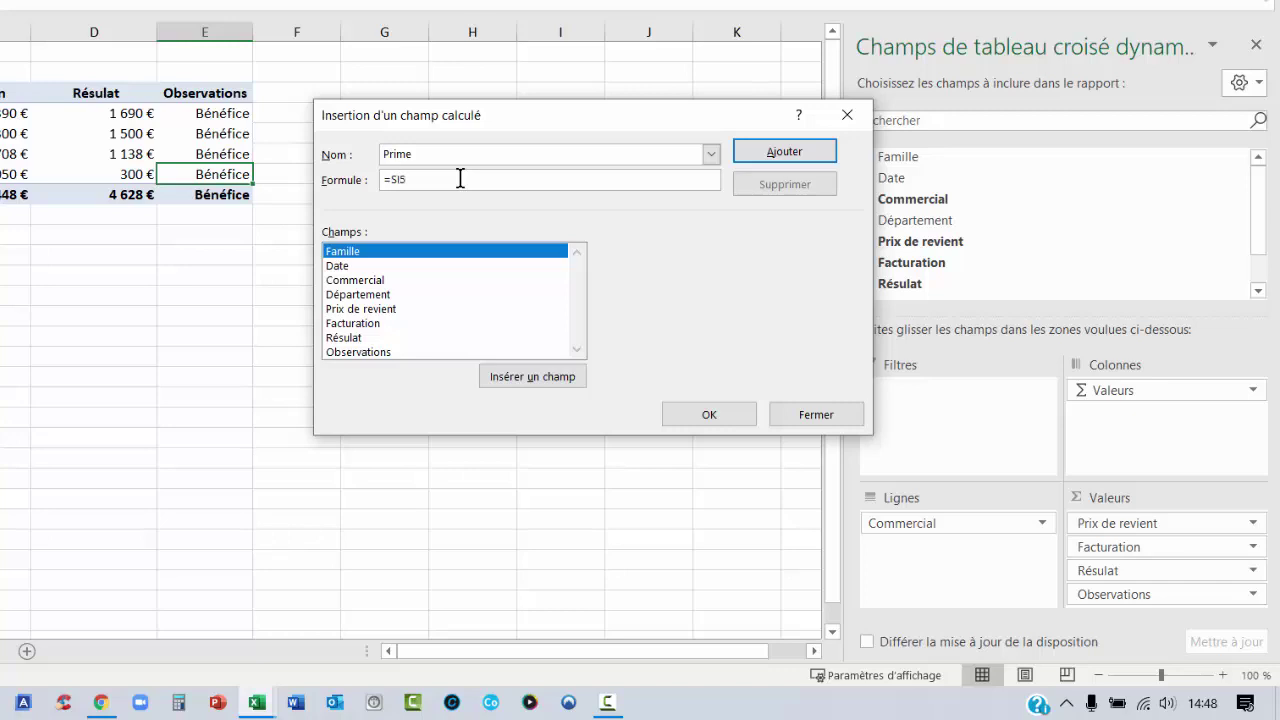
{"action": "type", "text": "("}
{"action": "left_click", "coordinate": [356, 337]}
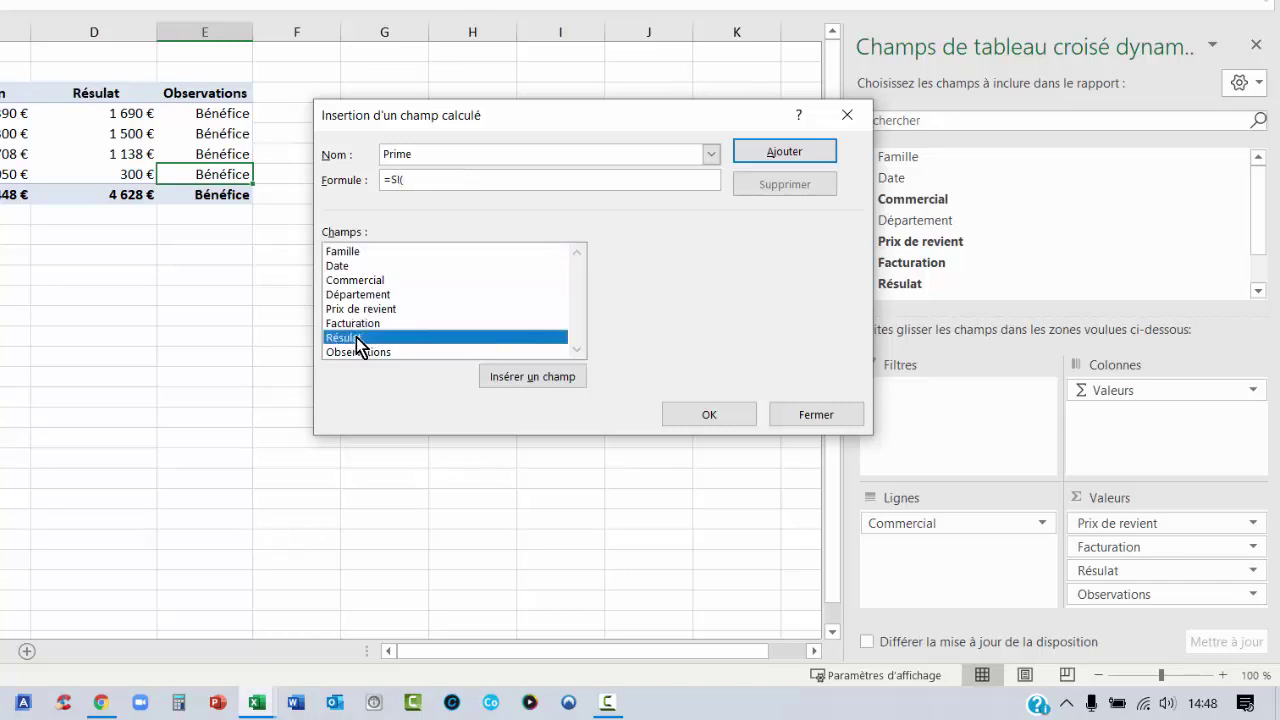
{"action": "left_click", "coordinate": [515, 376]}
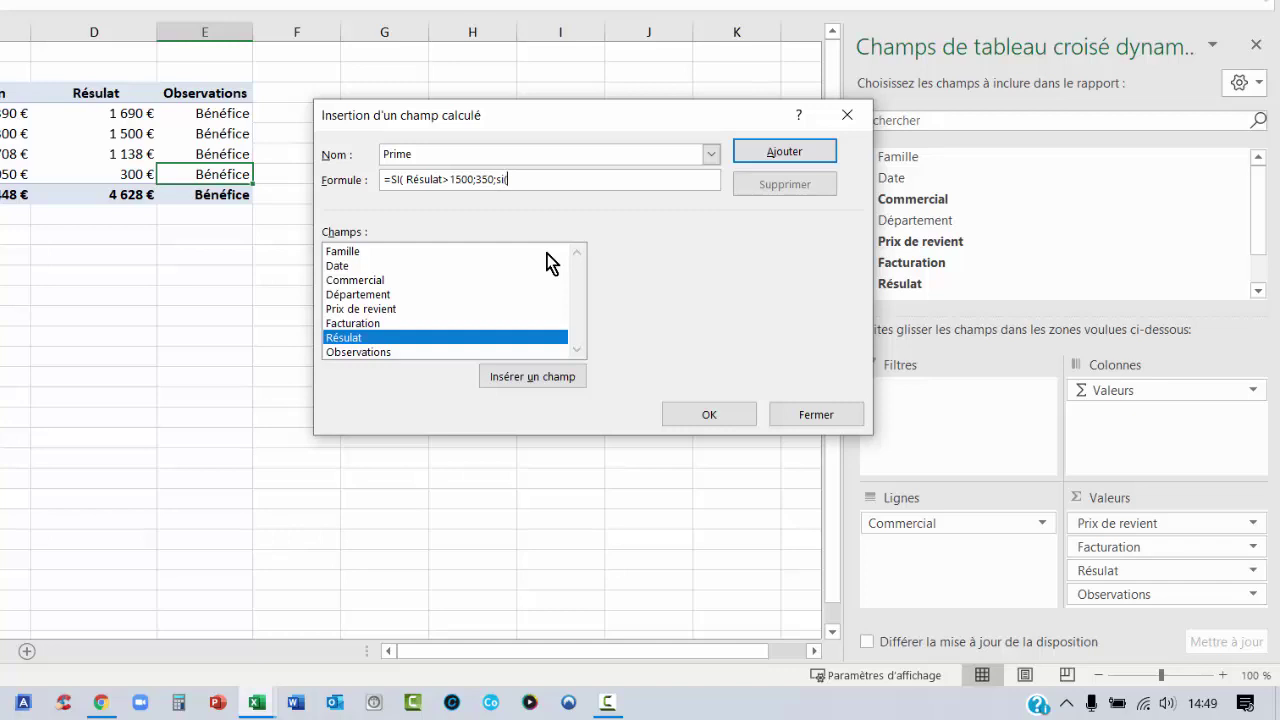
{"action": "double_click", "coordinate": [352, 339]}
{"action": "type", "text": "000;2"}
{"action": "type", "text": "50;0"}
{"action": "left_click", "coordinate": [708, 416]}
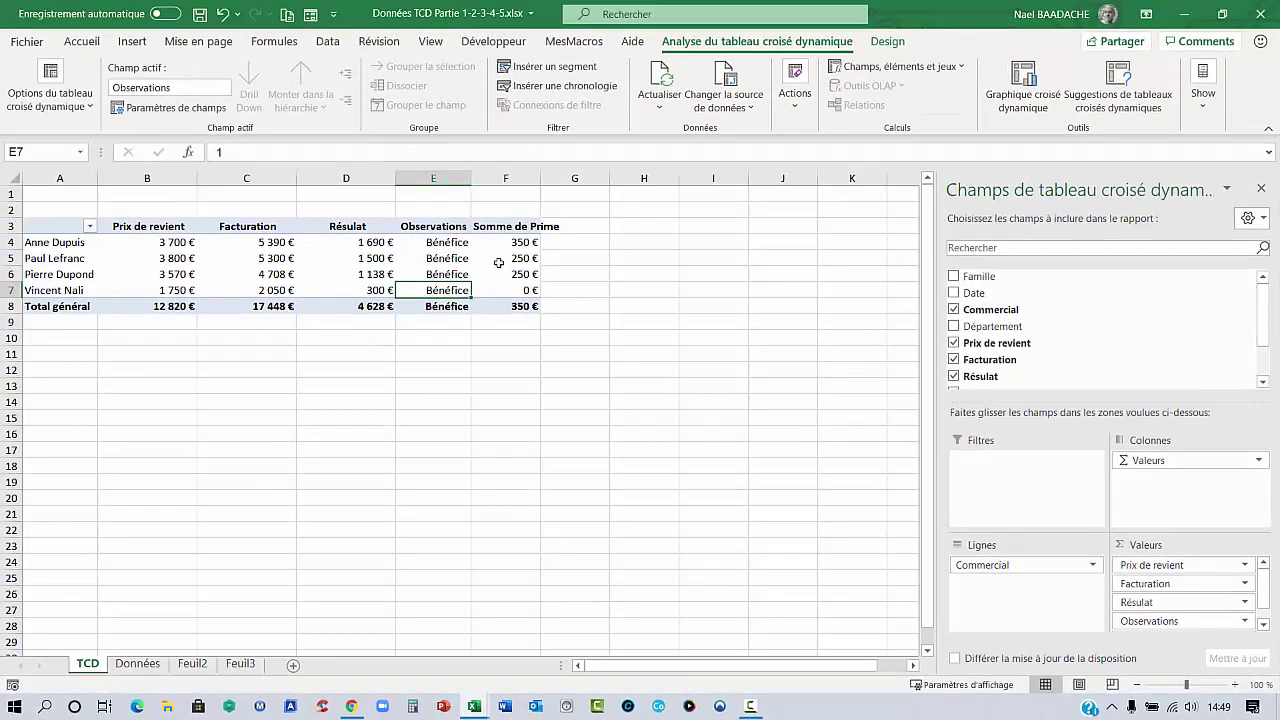
Widen column F to fit the Somme de Prime header and compare Résulat D4 with Prime F4.
{"action": "left_click_drag", "start_coordinate": [540, 178], "coordinate": [578, 179]}
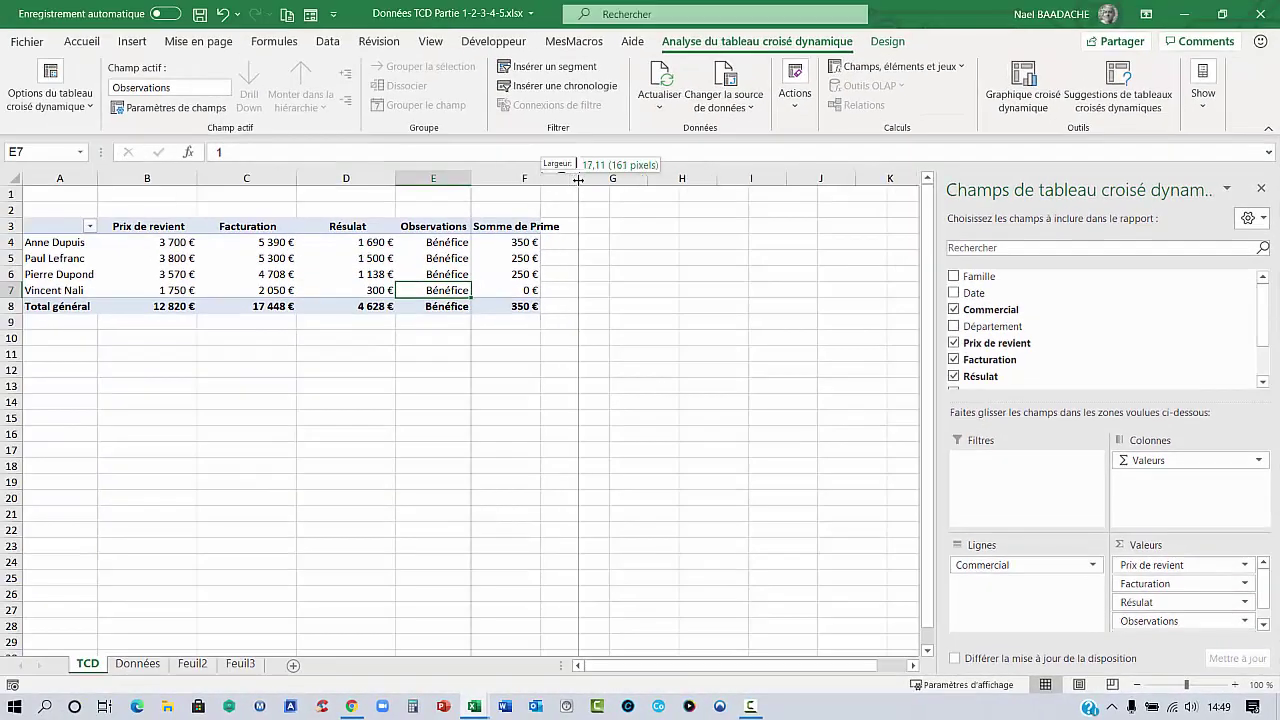
{"action": "left_click_drag", "start_coordinate": [380, 240], "coordinate": [370, 280]}
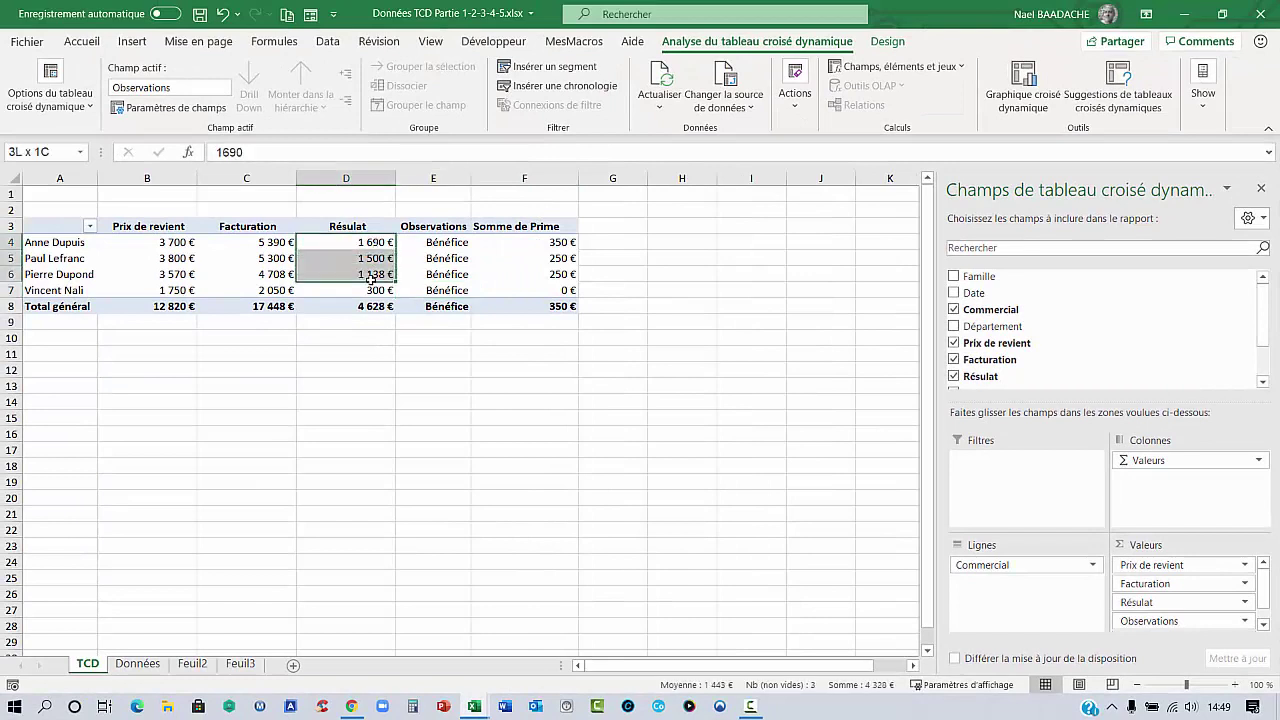
{"action": "mouse_move", "coordinate": [367, 244]}
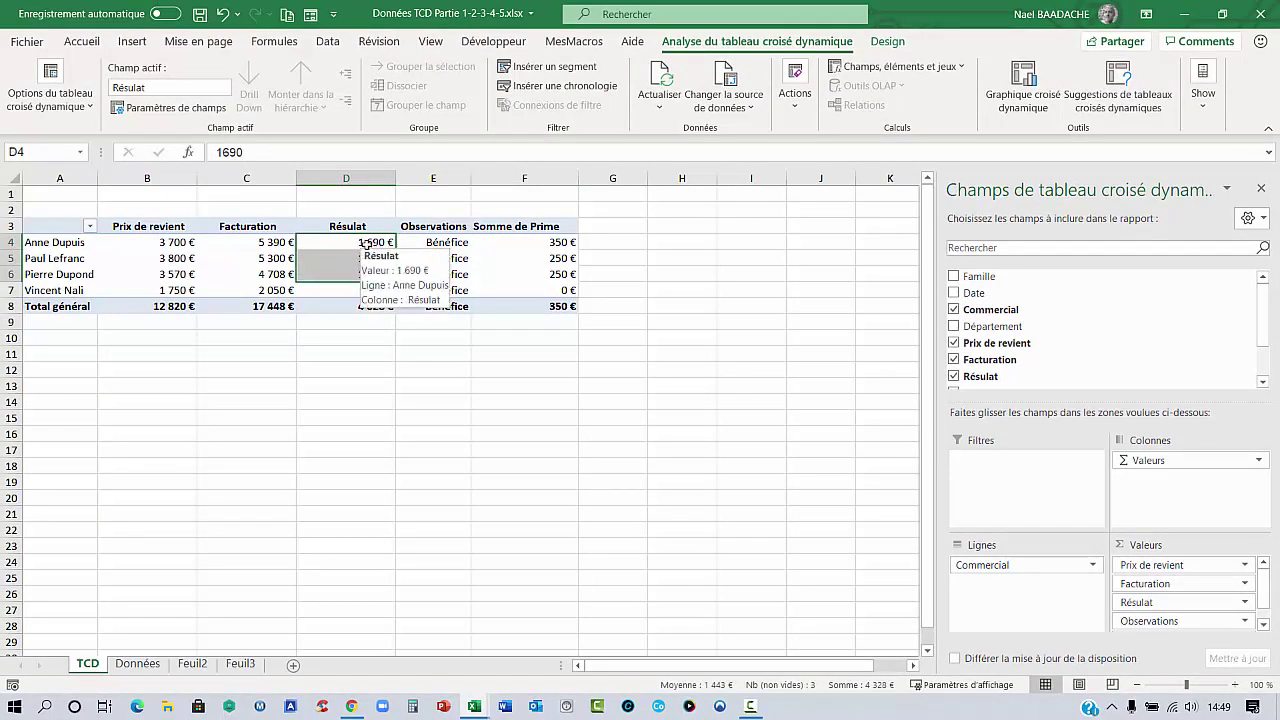
{"action": "left_click", "coordinate": [377, 243]}
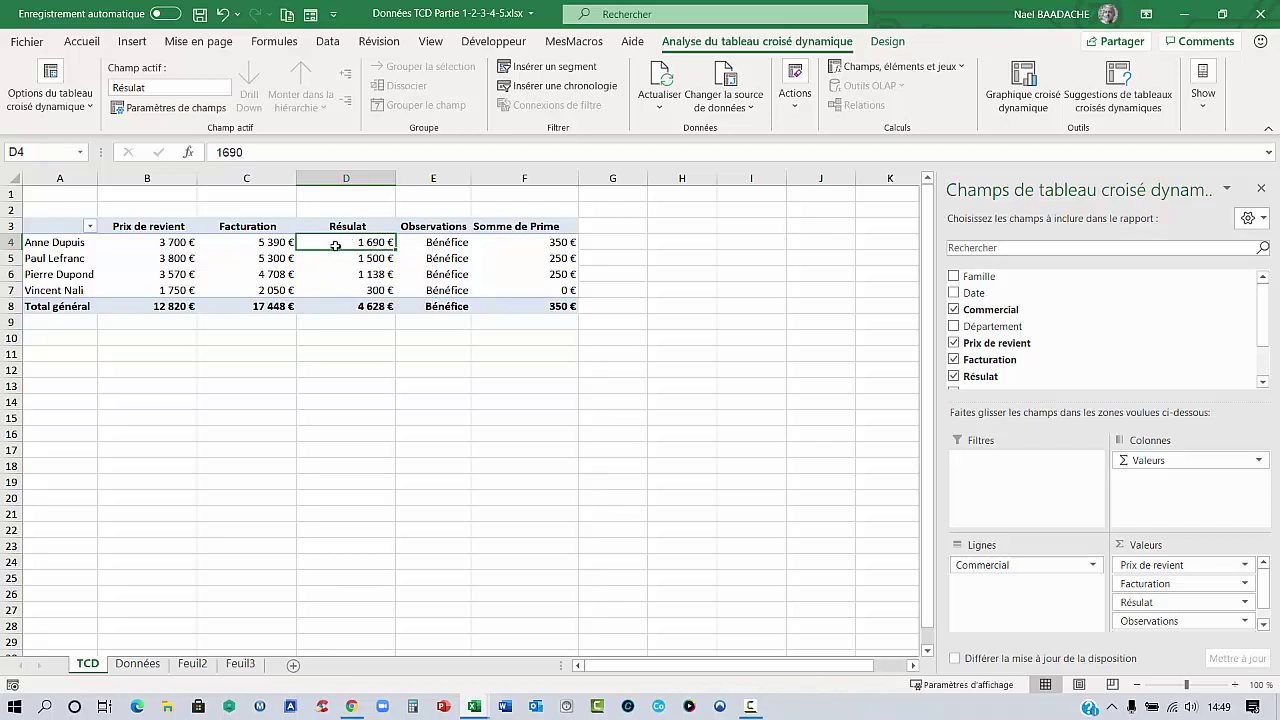
{"action": "mouse_move", "coordinate": [336, 246]}
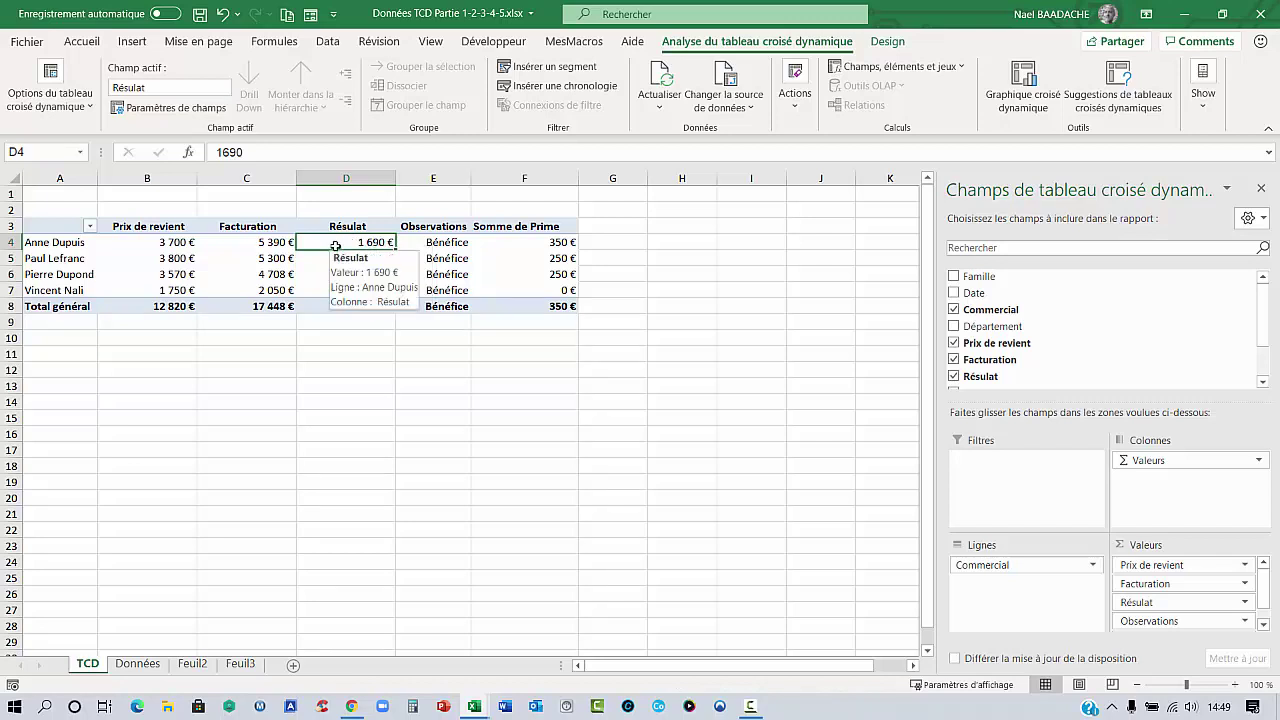
{"action": "left_click", "coordinate": [574, 244]}
Check the remaining Résulat and Prime values in rows 5–7 (250 €, 250 €, 0 €).
{"action": "left_click_drag", "start_coordinate": [378, 258], "coordinate": [378, 268]}
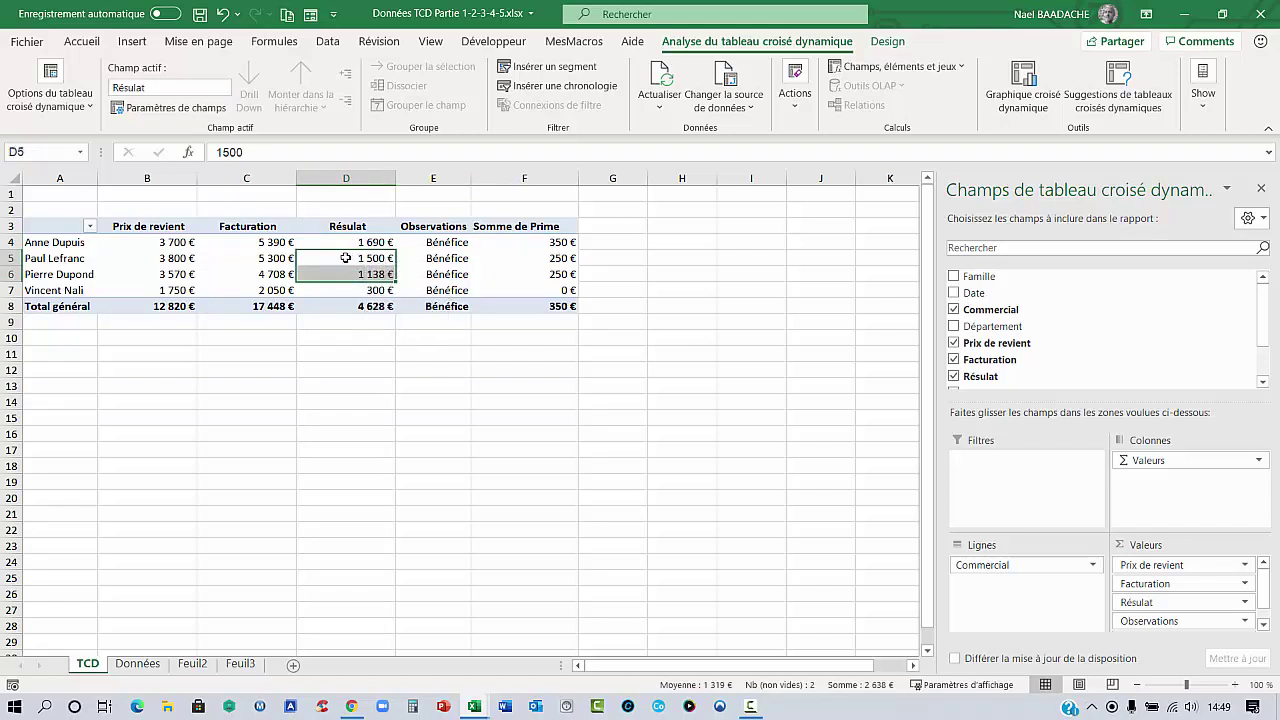
{"action": "left_click", "coordinate": [547, 258]}
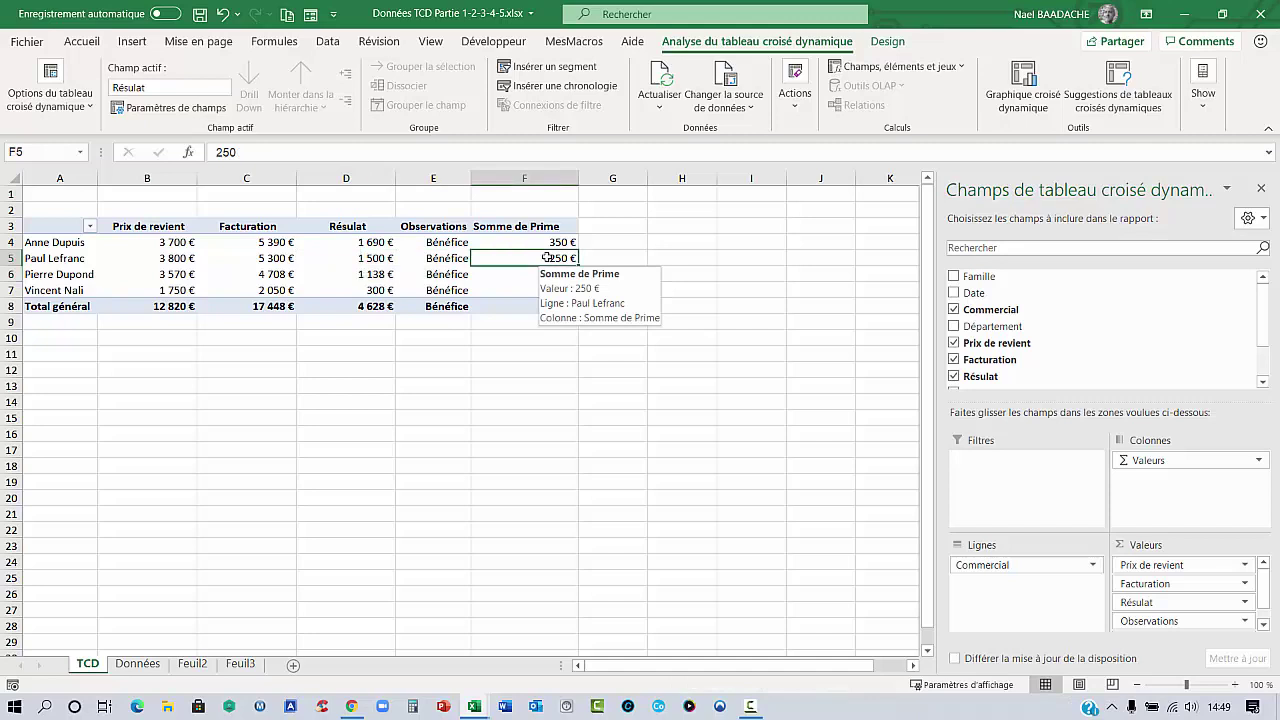
{"action": "left_click_drag", "start_coordinate": [547, 258], "coordinate": [547, 274]}
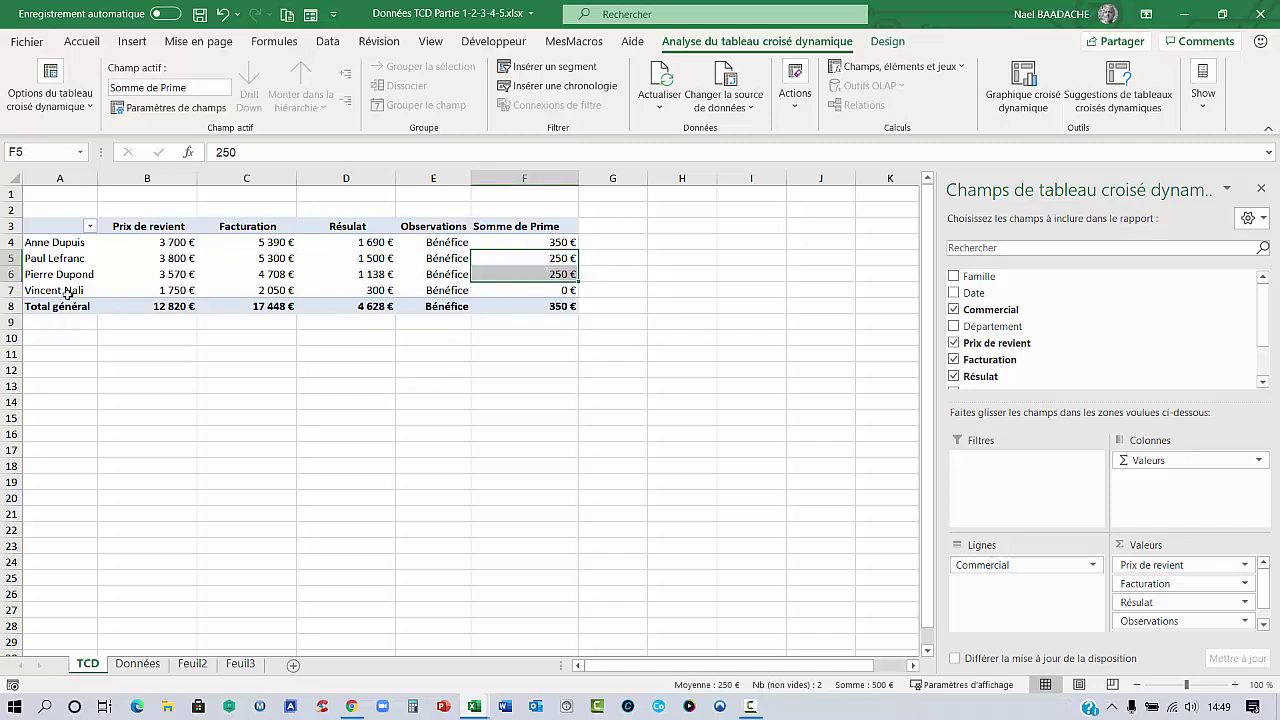
{"action": "left_click", "coordinate": [375, 290]}
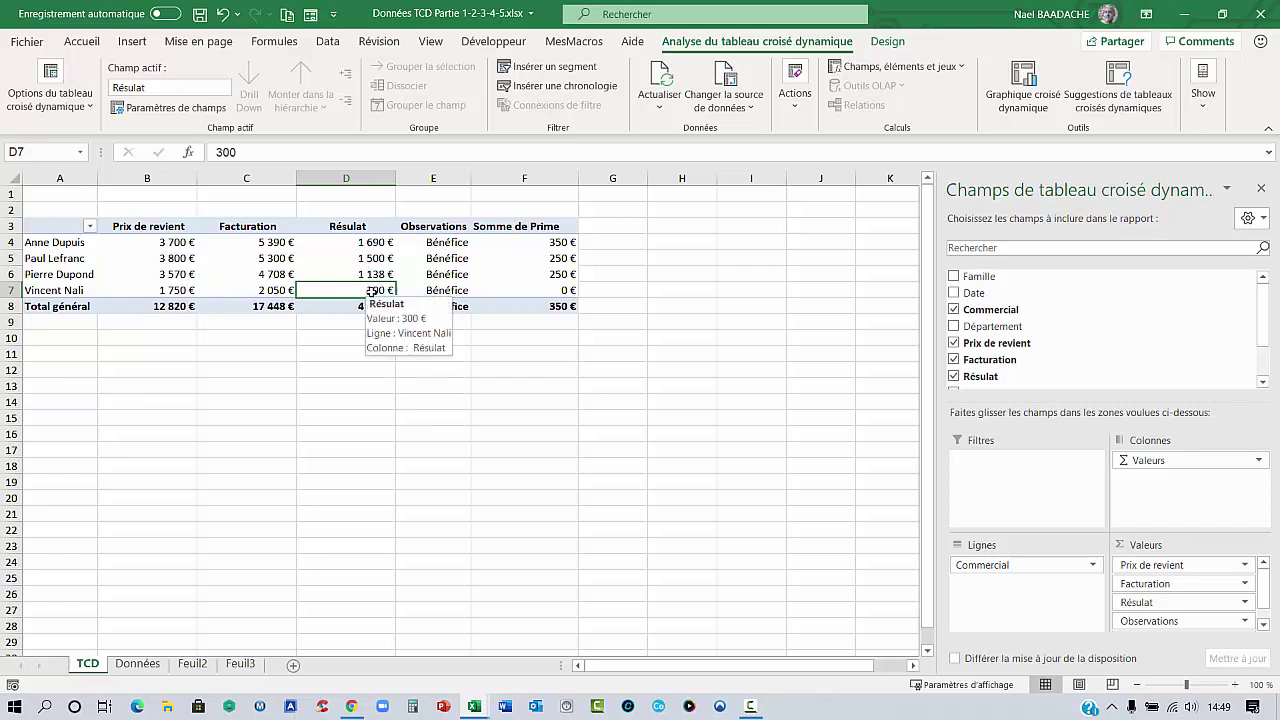
{"action": "left_click", "coordinate": [535, 292]}
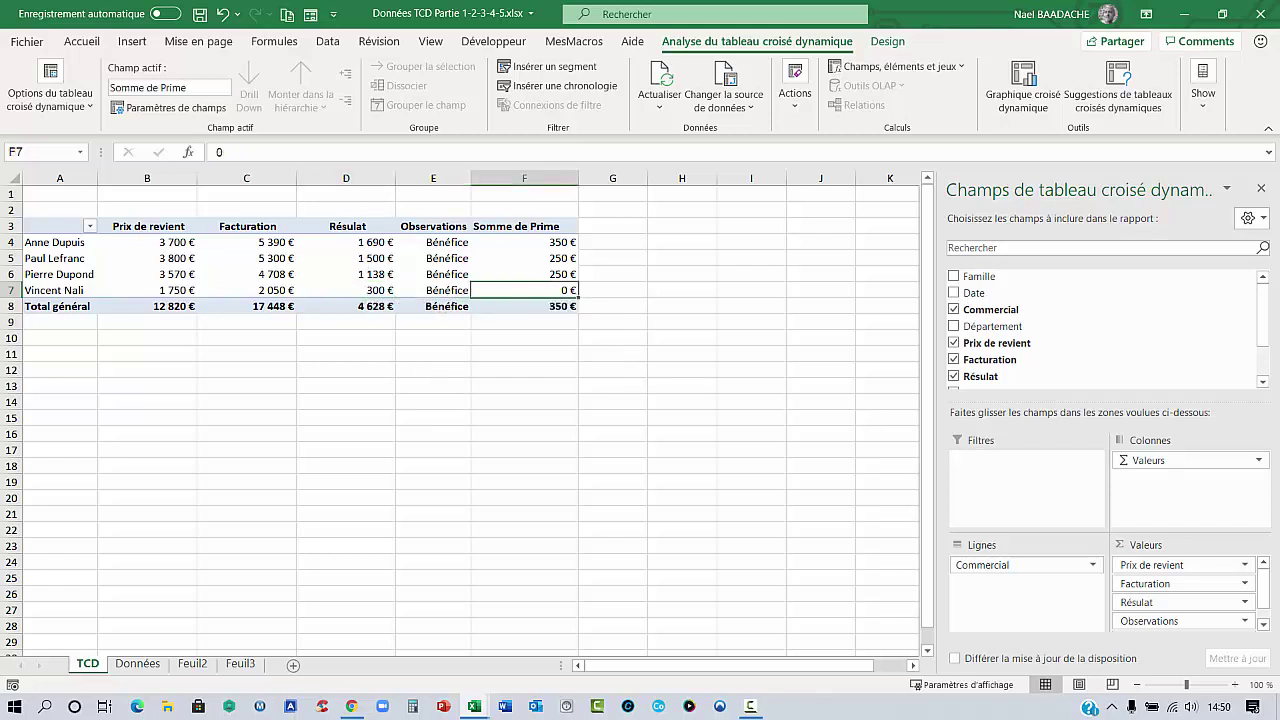
Rename the F3 header from 'Somme de Prime' to 'Prime' and centre it.
{"action": "left_click", "coordinate": [502, 226]}
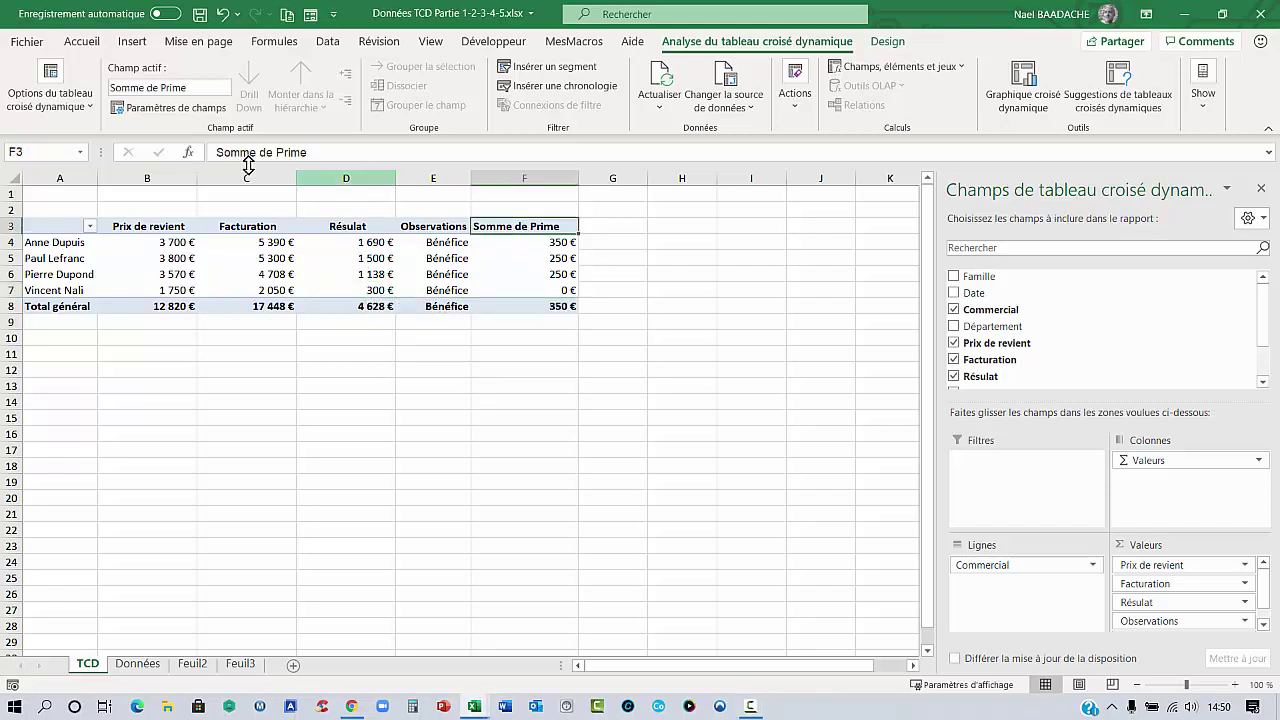
{"action": "left_click_drag", "start_coordinate": [276, 152], "coordinate": [198, 152]}
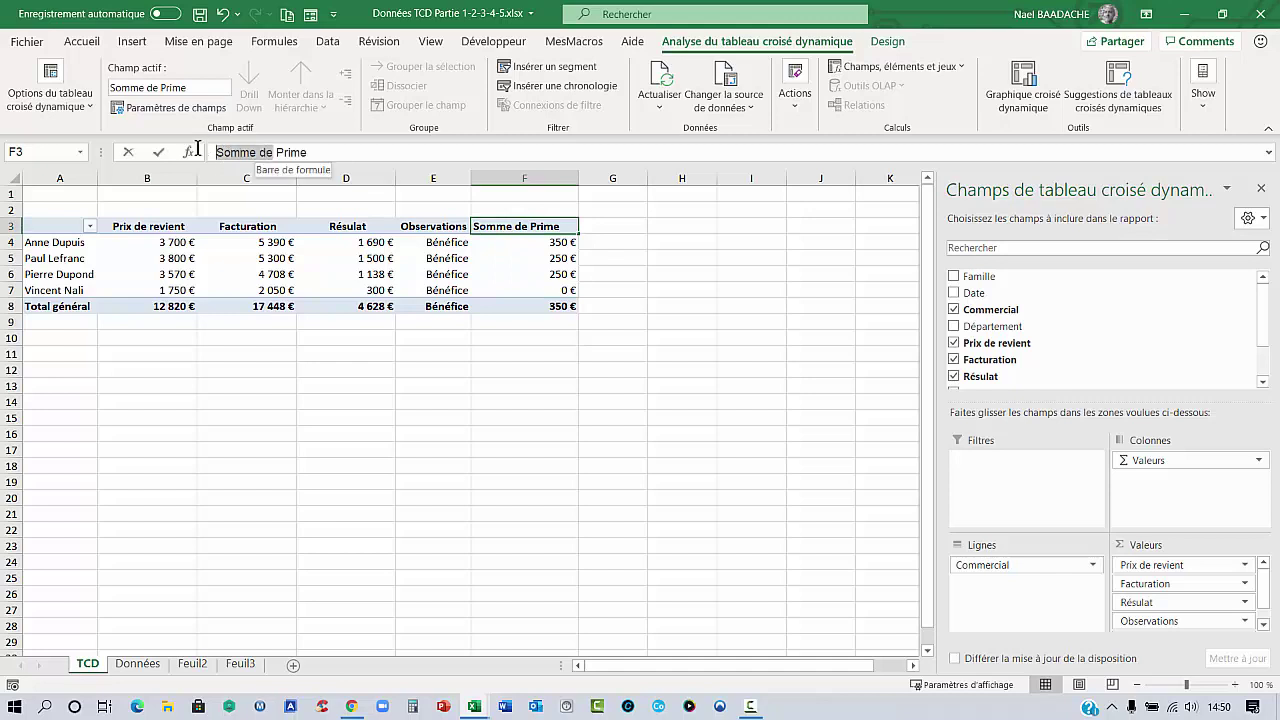
{"action": "key", "text": "BackSpace"}
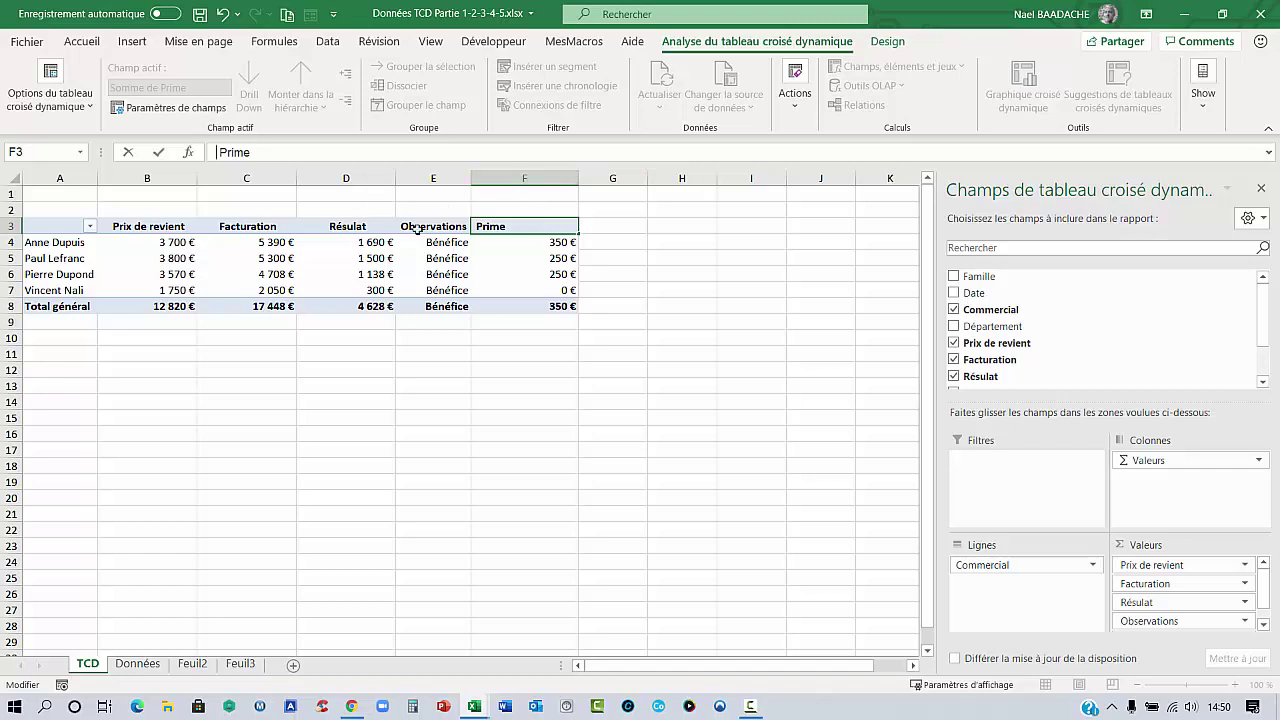
{"action": "left_click", "coordinate": [80, 43]}
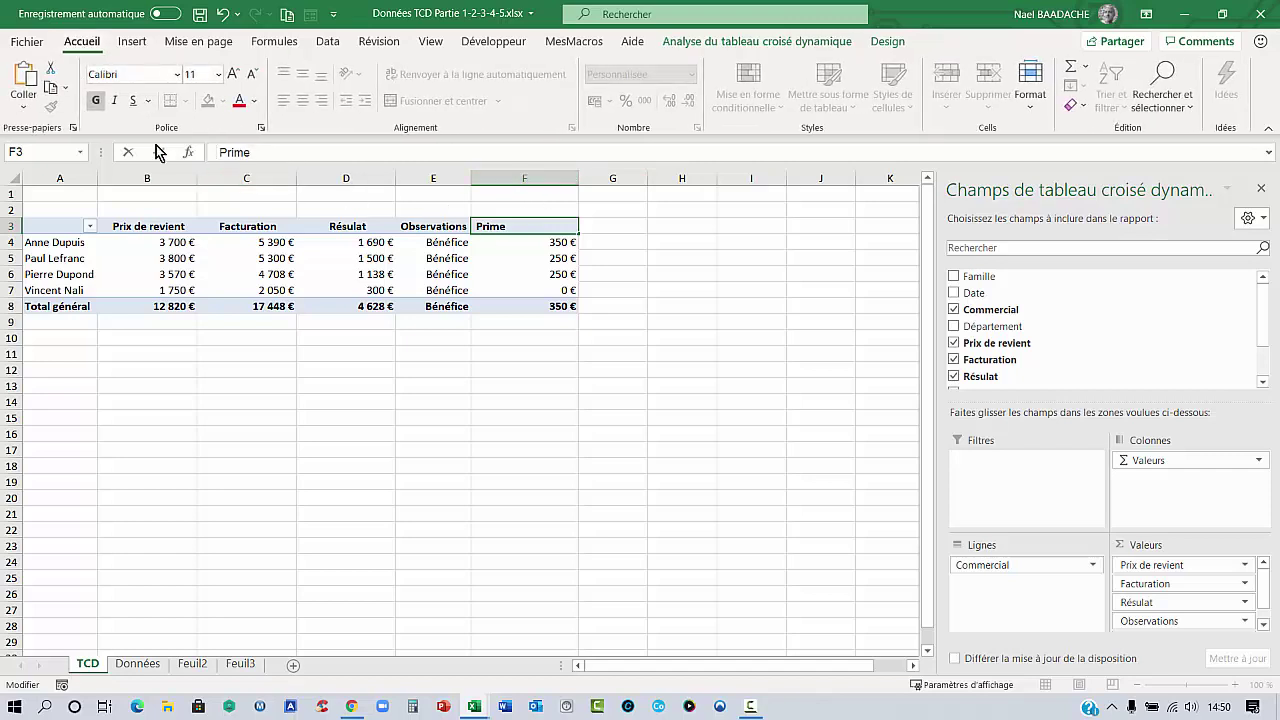
{"action": "key", "text": "Return"}
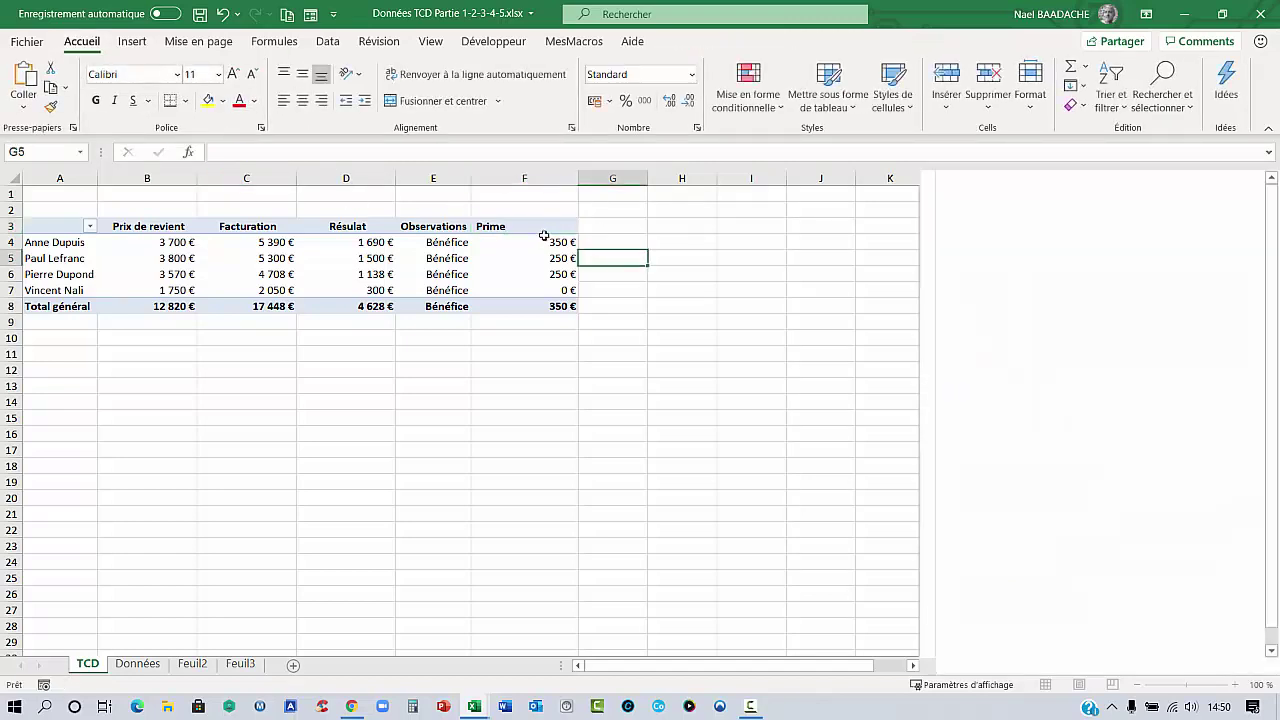
{"action": "left_click", "coordinate": [302, 101]}
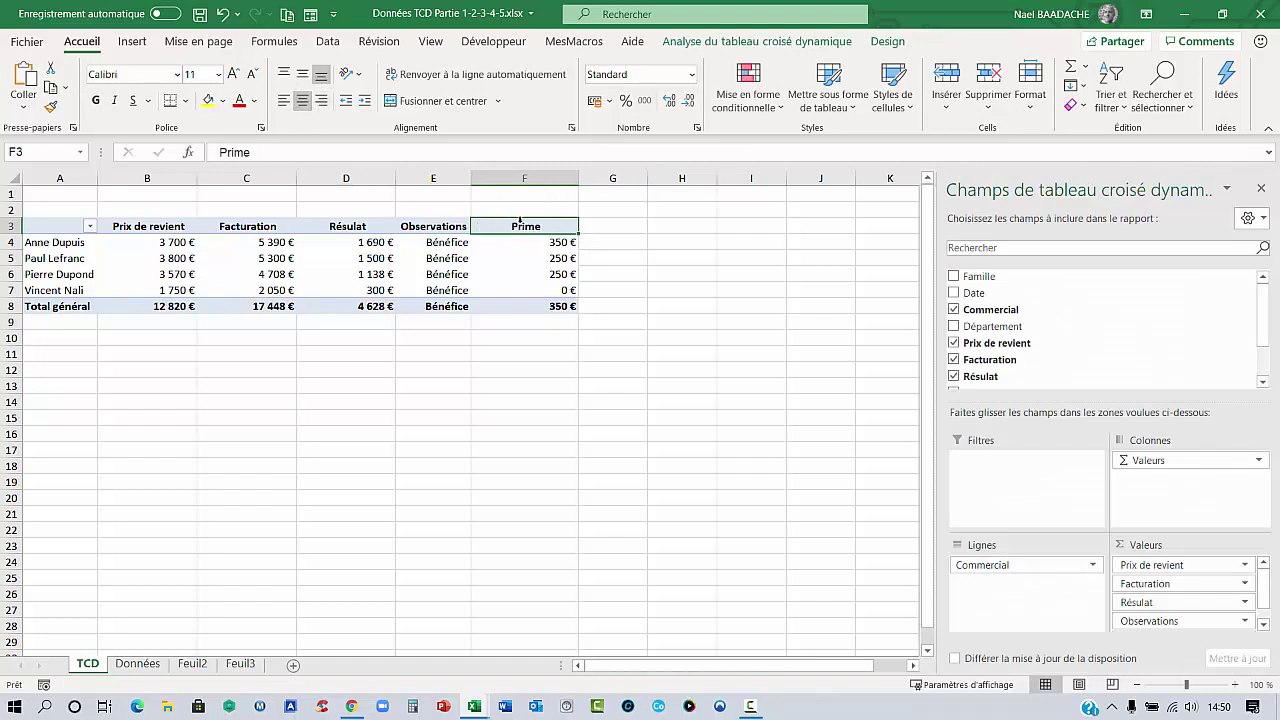
Narrow column F to fit the Prime header and recheck the Résulat values in D4 and D5.
{"action": "left_click_drag", "start_coordinate": [578, 177], "coordinate": [554, 177]}
{"action": "left_click", "coordinate": [385, 258]}
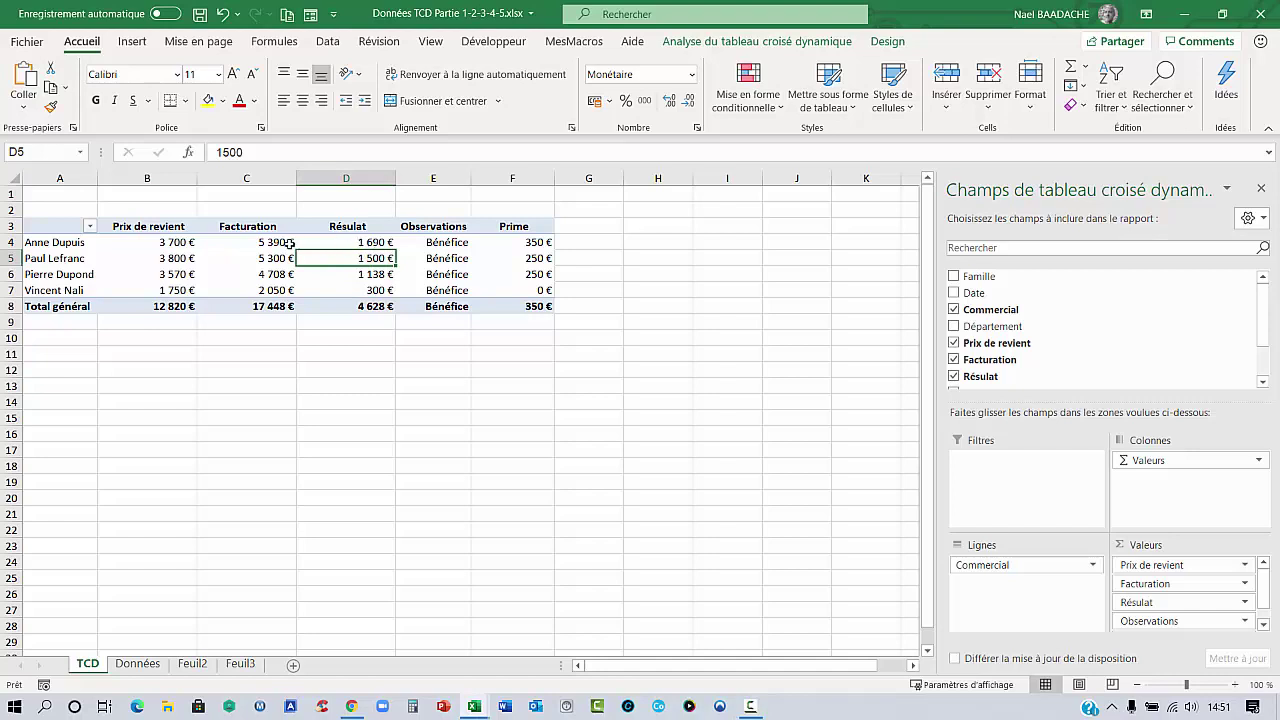
{"action": "mouse_move", "coordinate": [375, 244]}
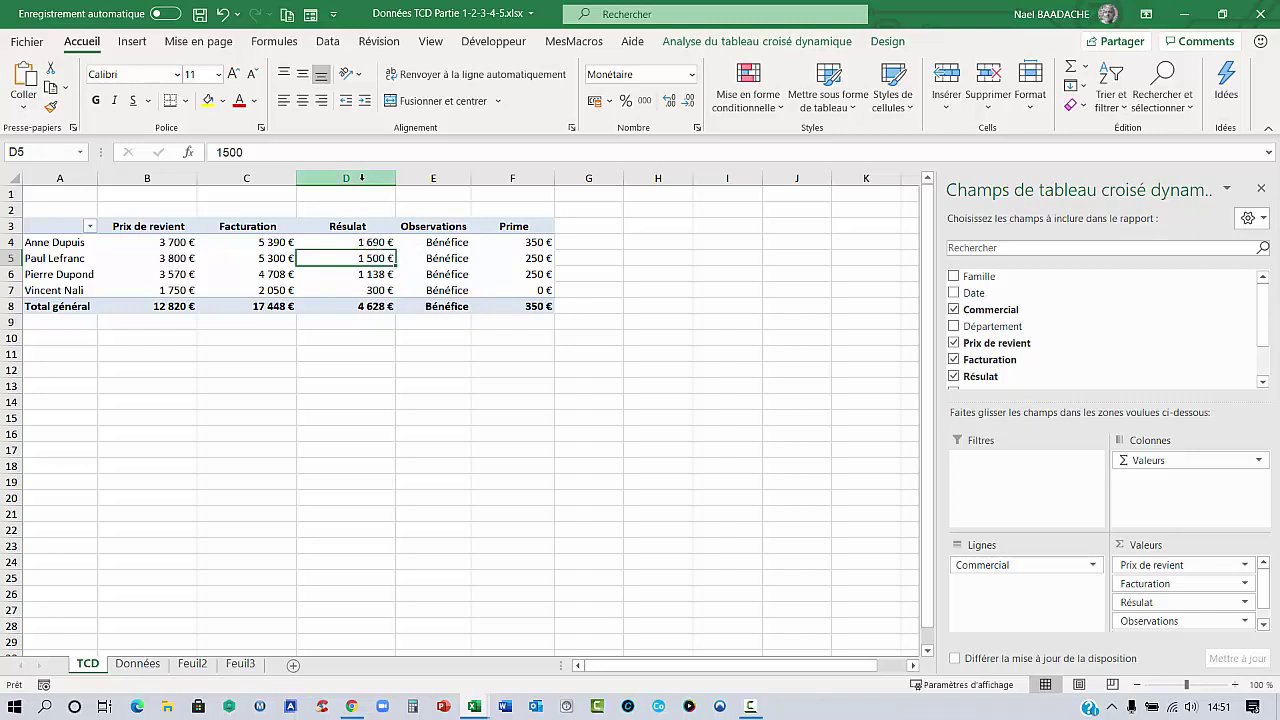
{"action": "left_click", "coordinate": [372, 242]}
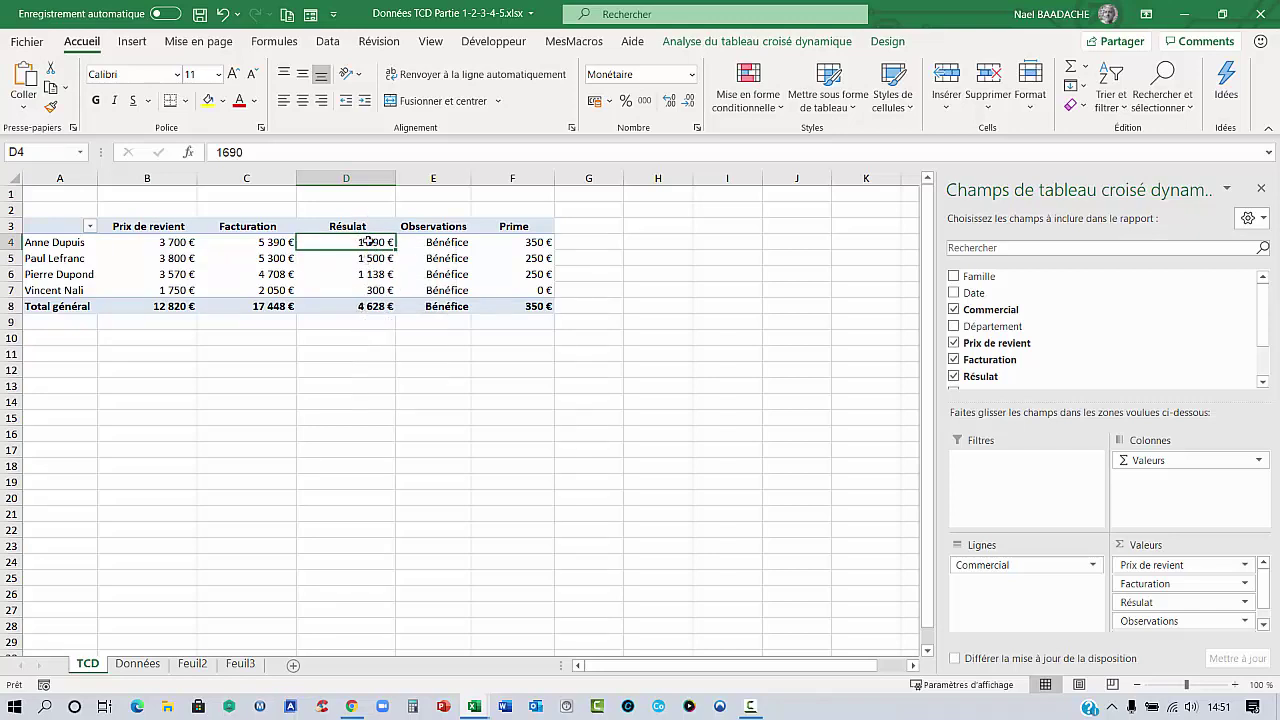
{"action": "mouse_move", "coordinate": [373, 244]}
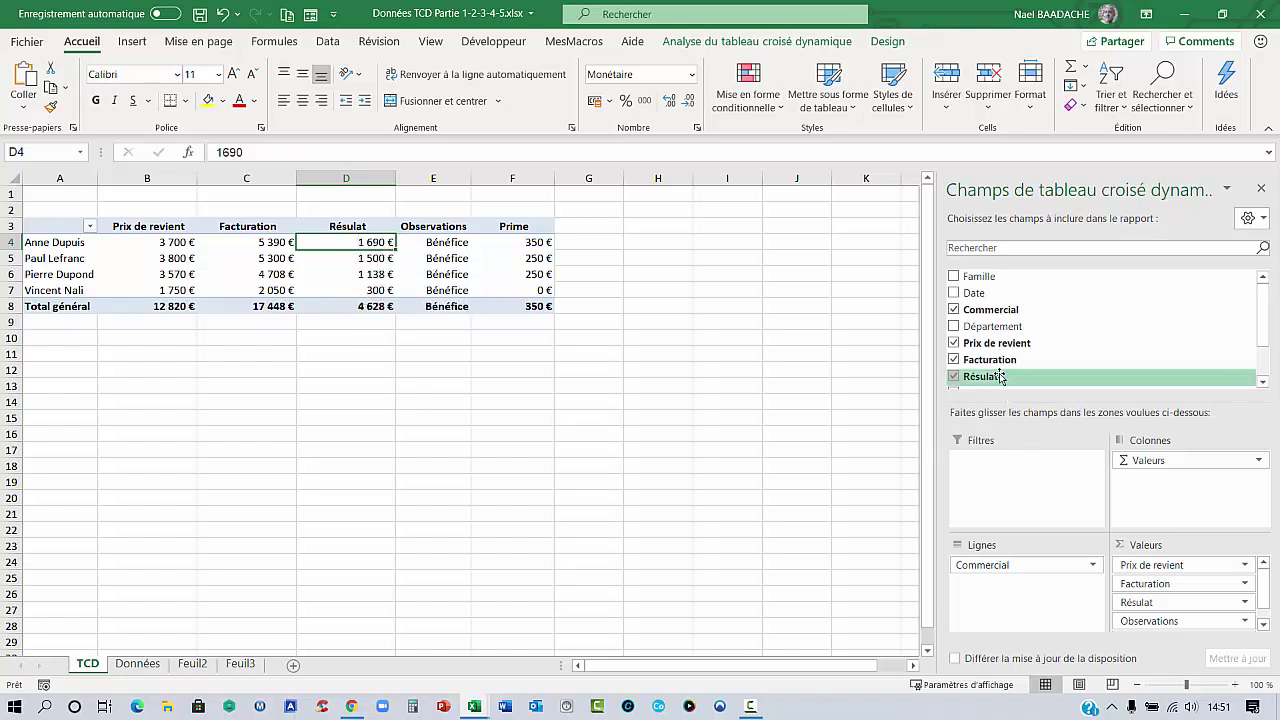
Add Résultat again to Valeurs and rename the new E3 header to '%/total', centred.
{"action": "mouse_move", "coordinate": [996, 383]}
{"action": "left_mouse_down"}
{"action": "mouse_move", "coordinate": [1168, 620]}
{"action": "mouse_move", "coordinate": [1150, 604]}
{"action": "left_mouse_up"}
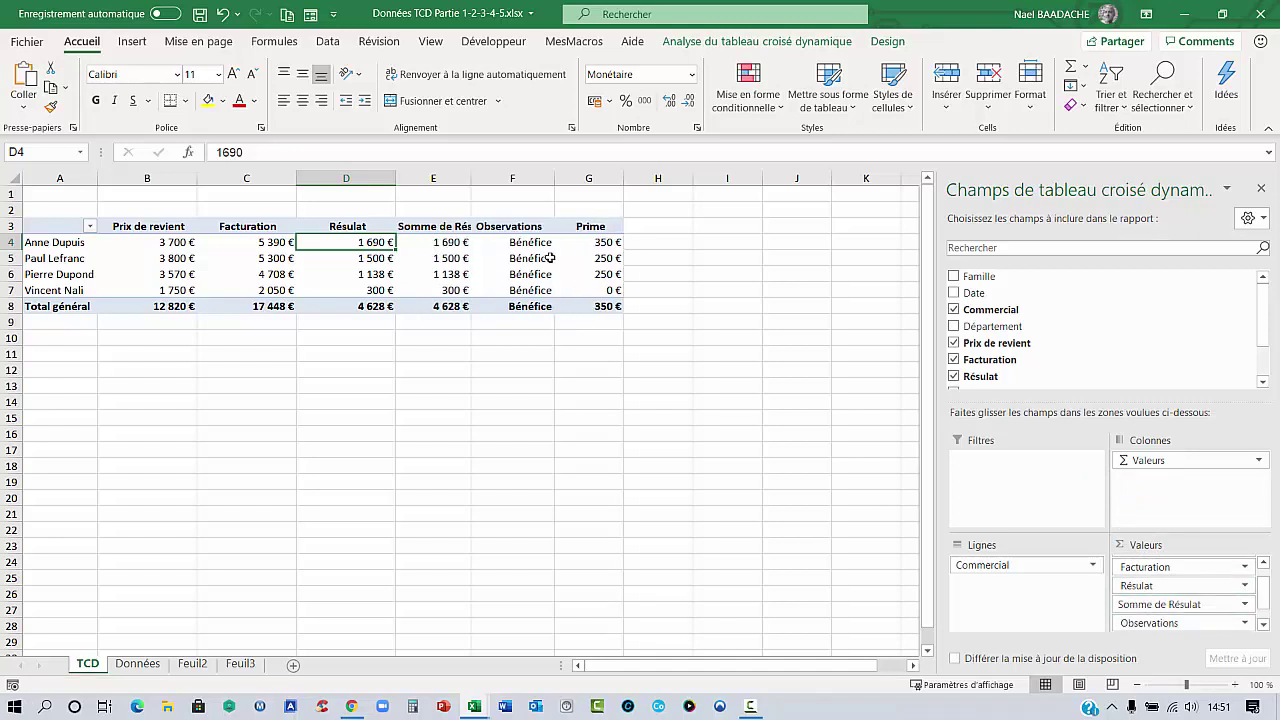
{"action": "left_click", "coordinate": [437, 246]}
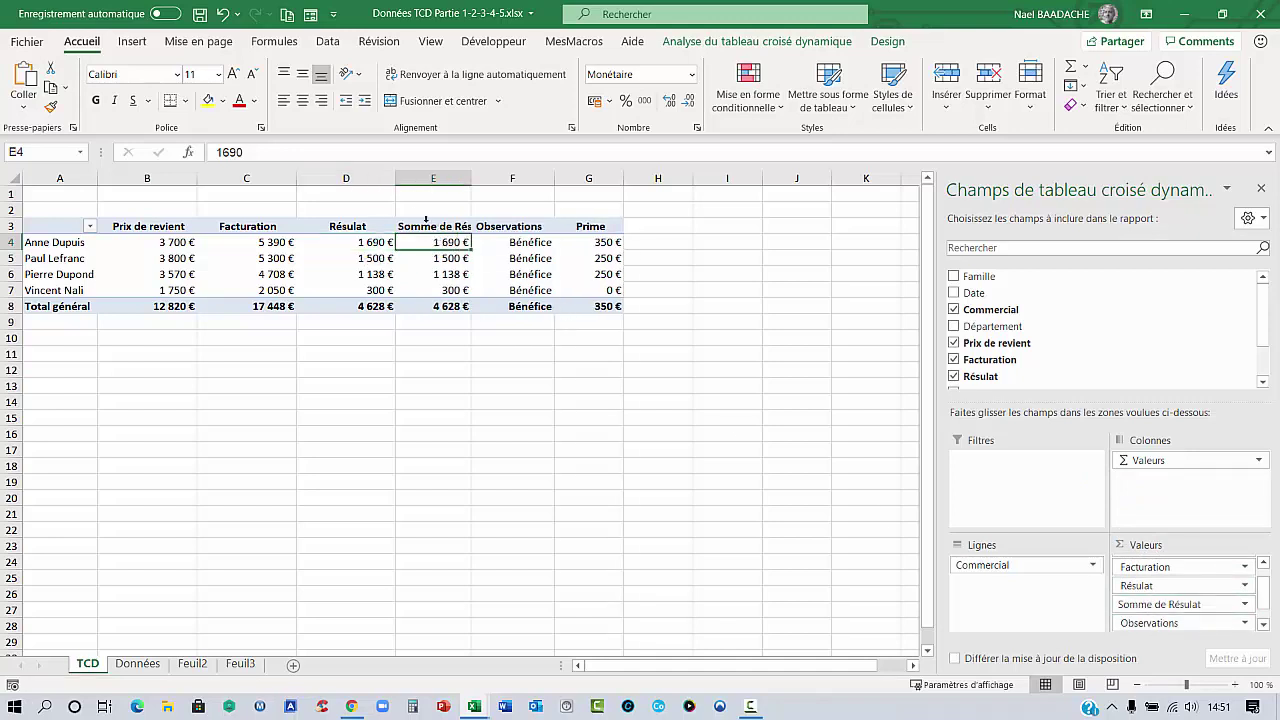
{"action": "left_click", "coordinate": [443, 228]}
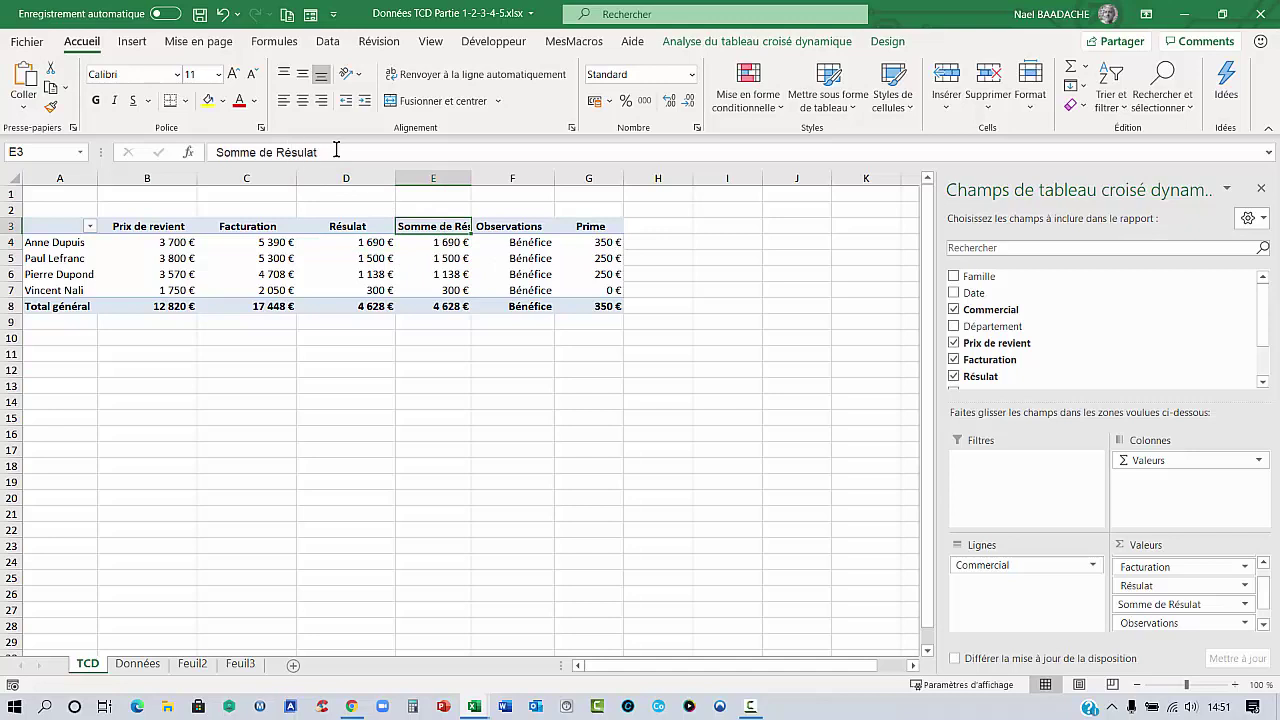
{"action": "left_click_drag", "start_coordinate": [336, 151], "coordinate": [206, 151]}
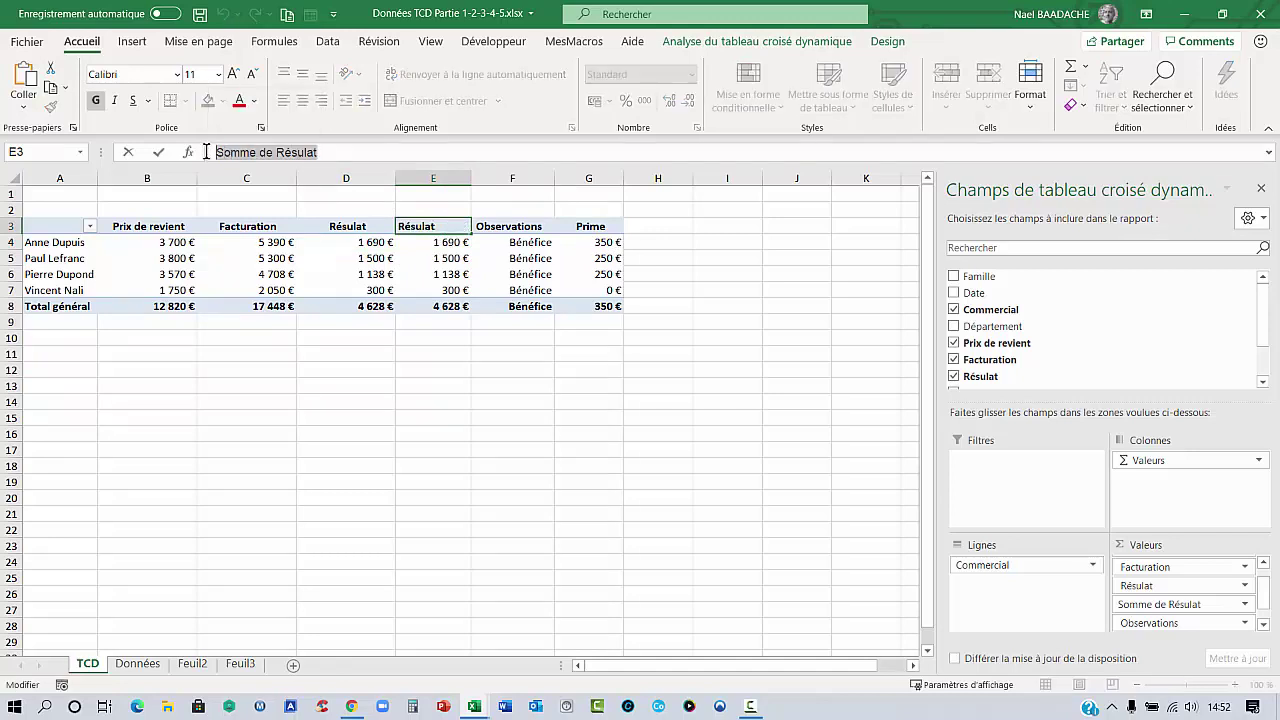
{"action": "type", "text": "%/"}
{"action": "type", "text": "toatl"}
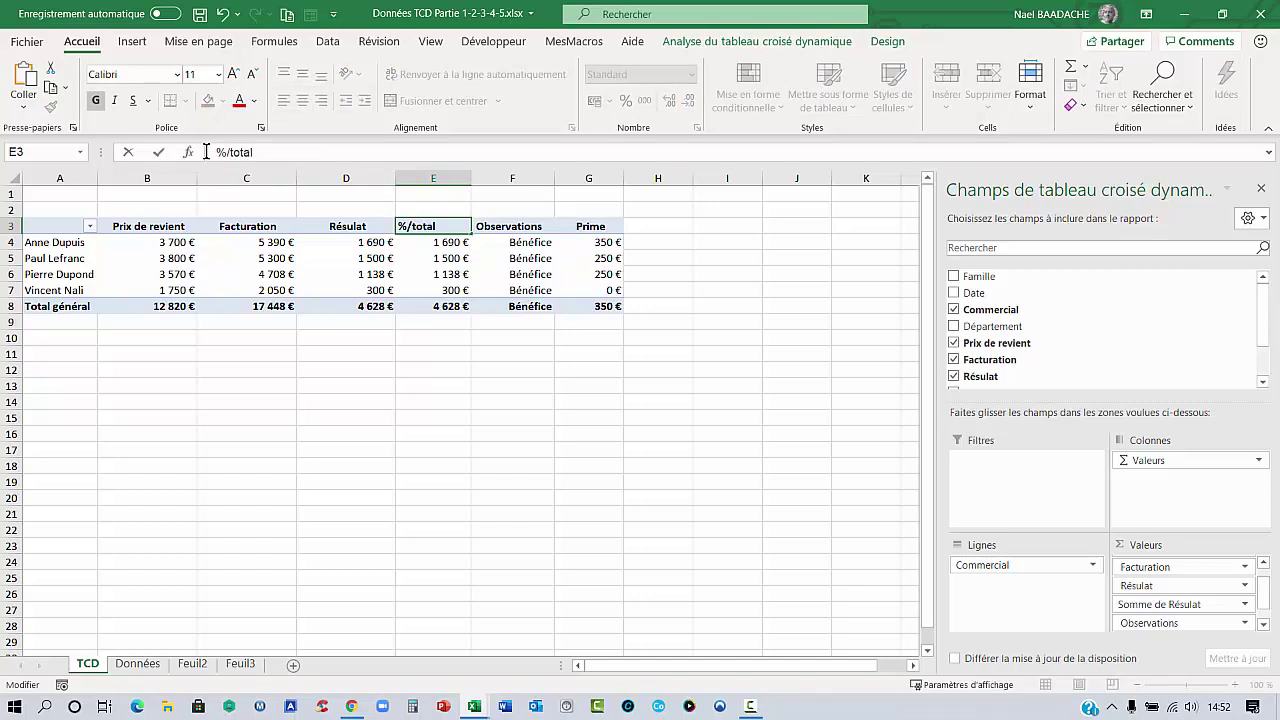
{"action": "key", "text": "Return"}
{"action": "left_click", "coordinate": [415, 228]}
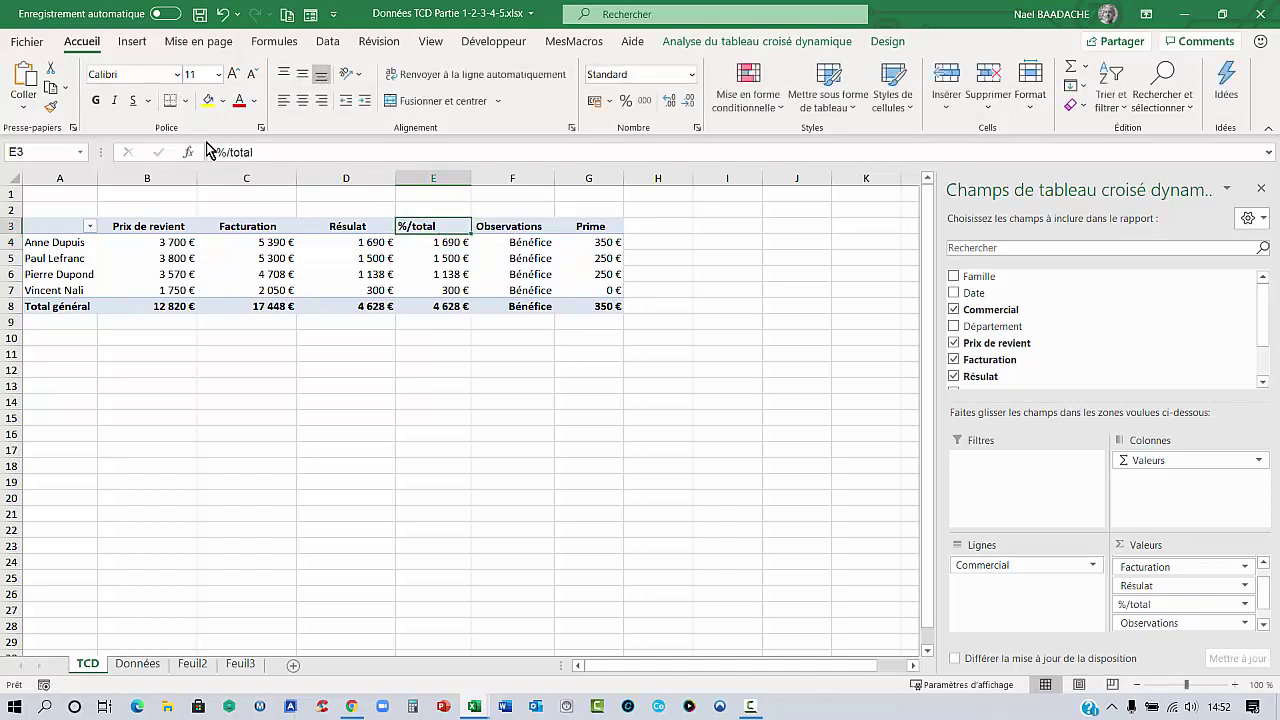
{"action": "left_click", "coordinate": [302, 100]}
{"action": "left_click", "coordinate": [440, 248]}
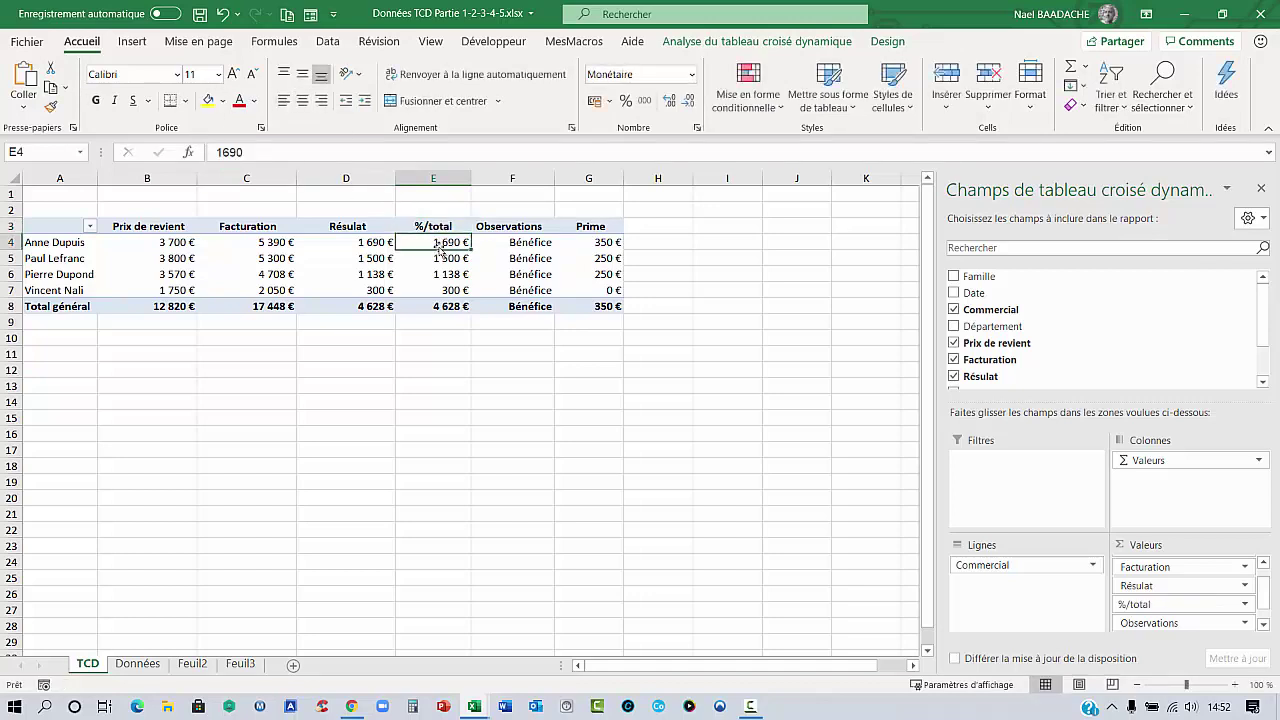
Set the %/total column to show values as % du total général.
{"action": "right_click", "coordinate": [441, 245]}
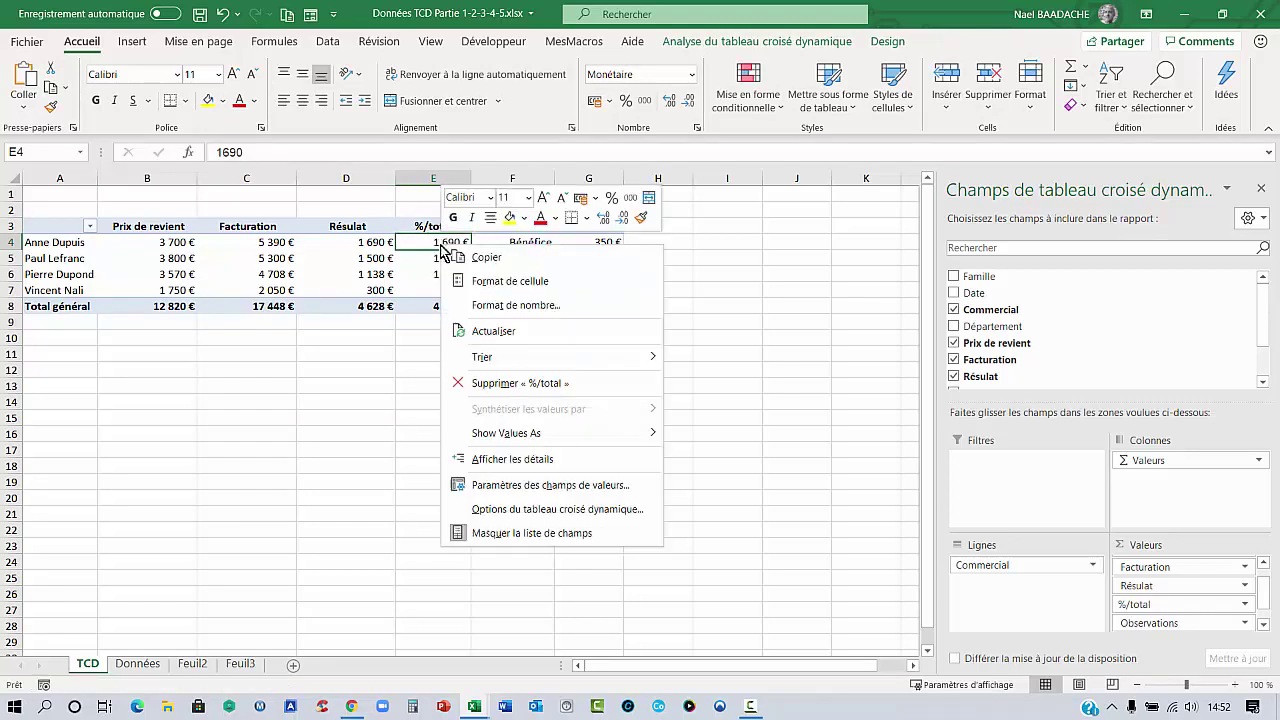
{"action": "left_click", "coordinate": [480, 486]}
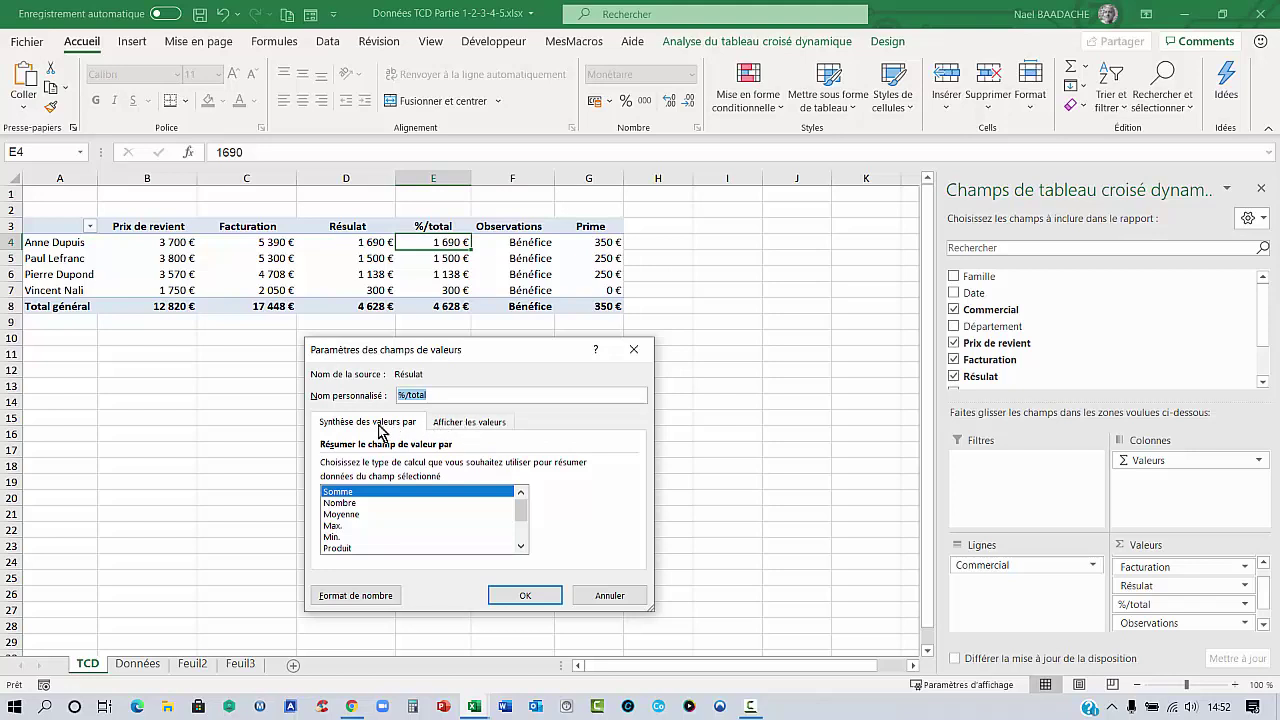
{"action": "left_click", "coordinate": [471, 425]}
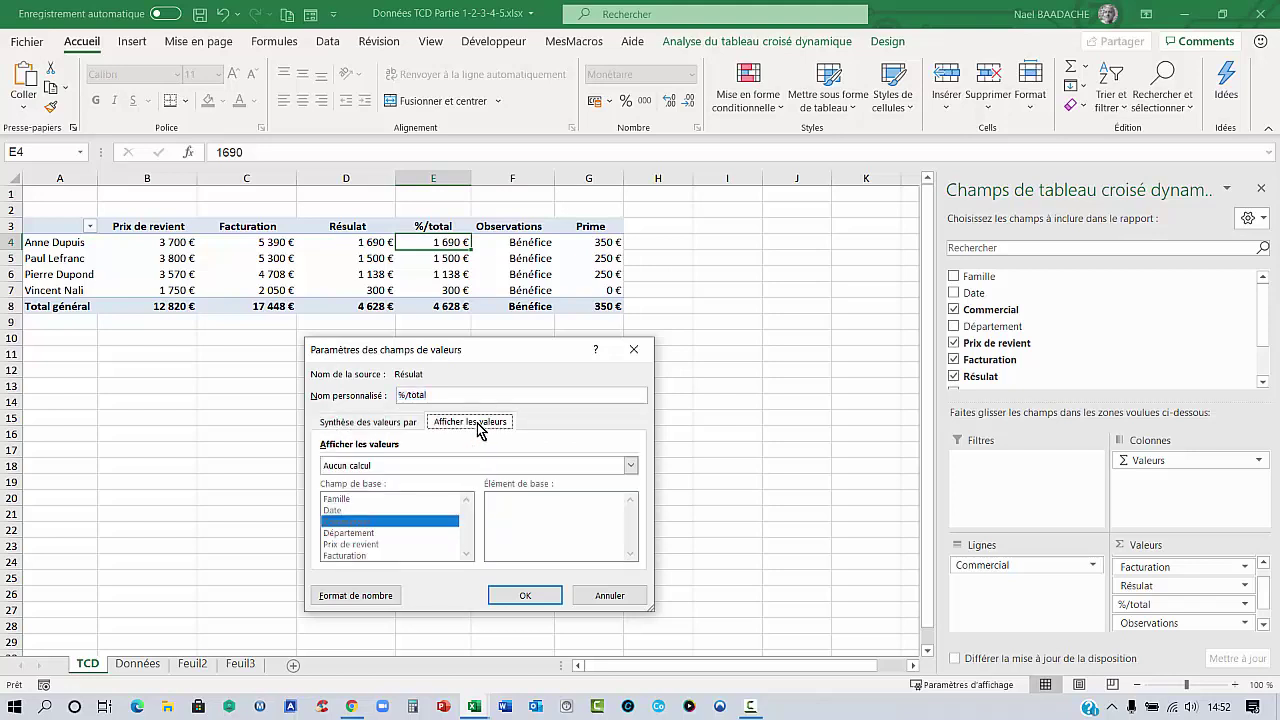
{"action": "left_click", "coordinate": [633, 467]}
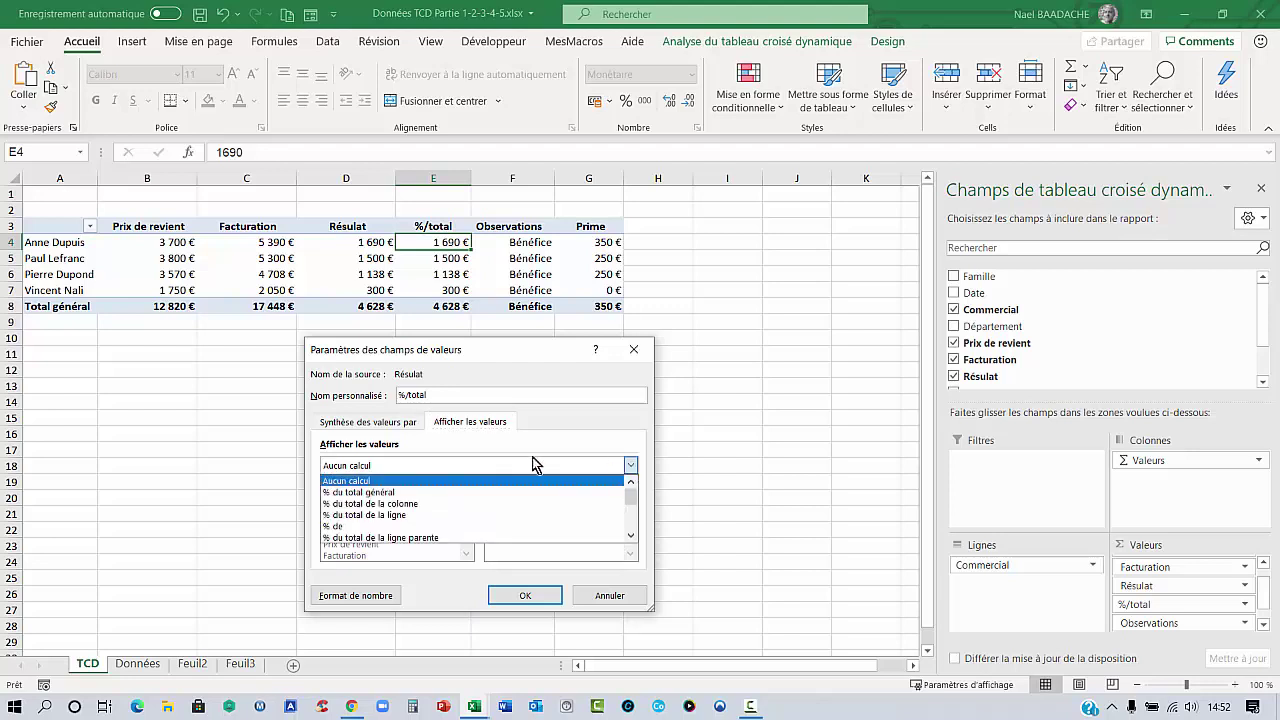
{"action": "left_click", "coordinate": [372, 492]}
{"action": "left_click", "coordinate": [527, 597]}
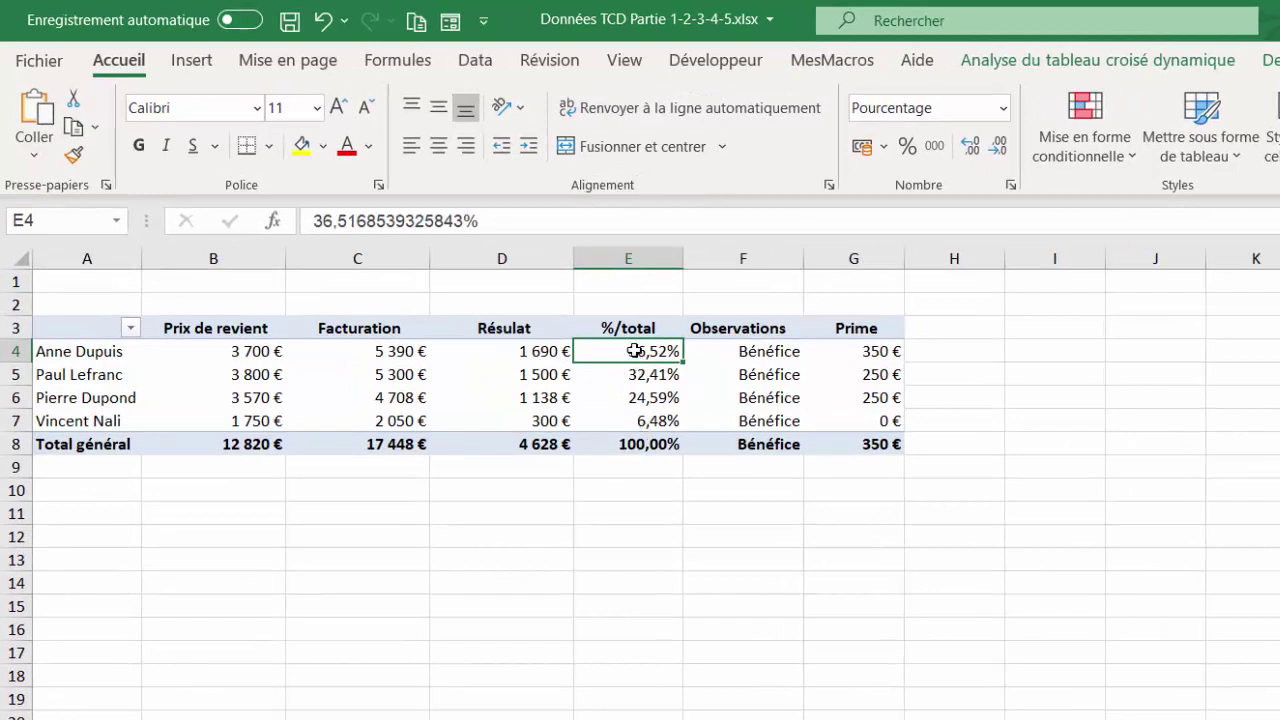
{"action": "mouse_move", "coordinate": [607, 353]}
{"action": "left_click", "coordinate": [651, 446]}
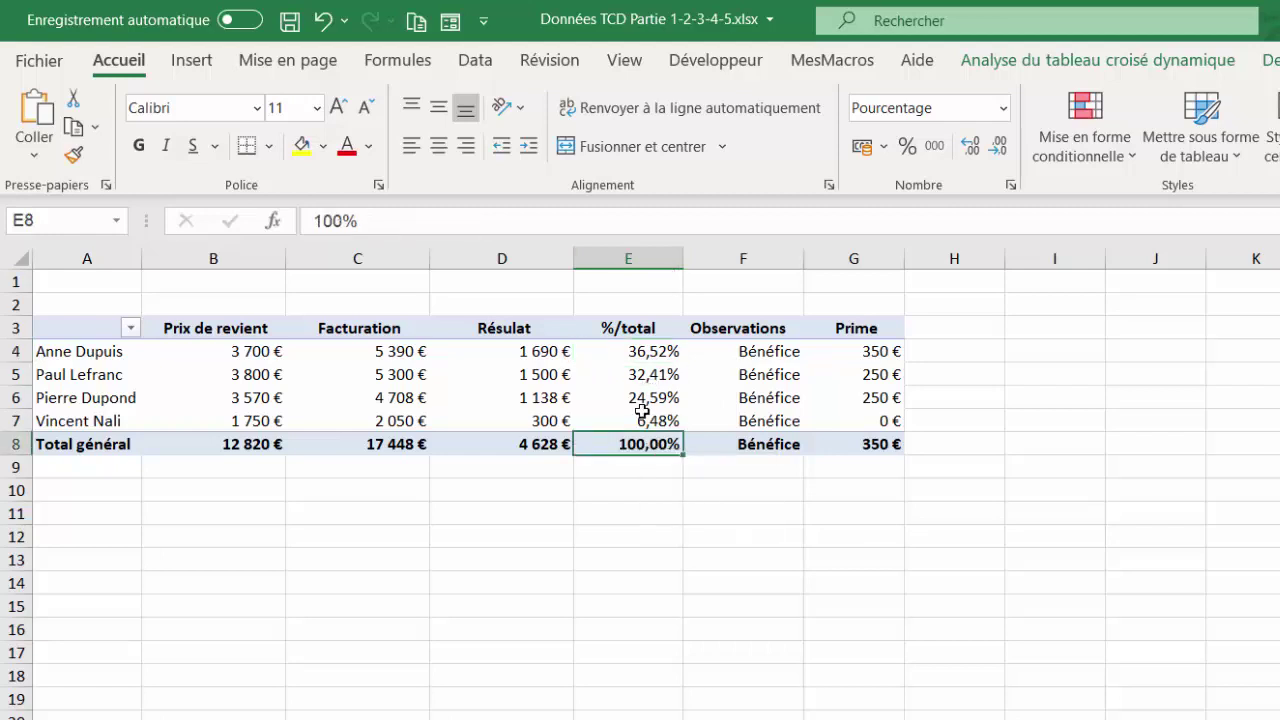
{"action": "mouse_move", "coordinate": [649, 404]}
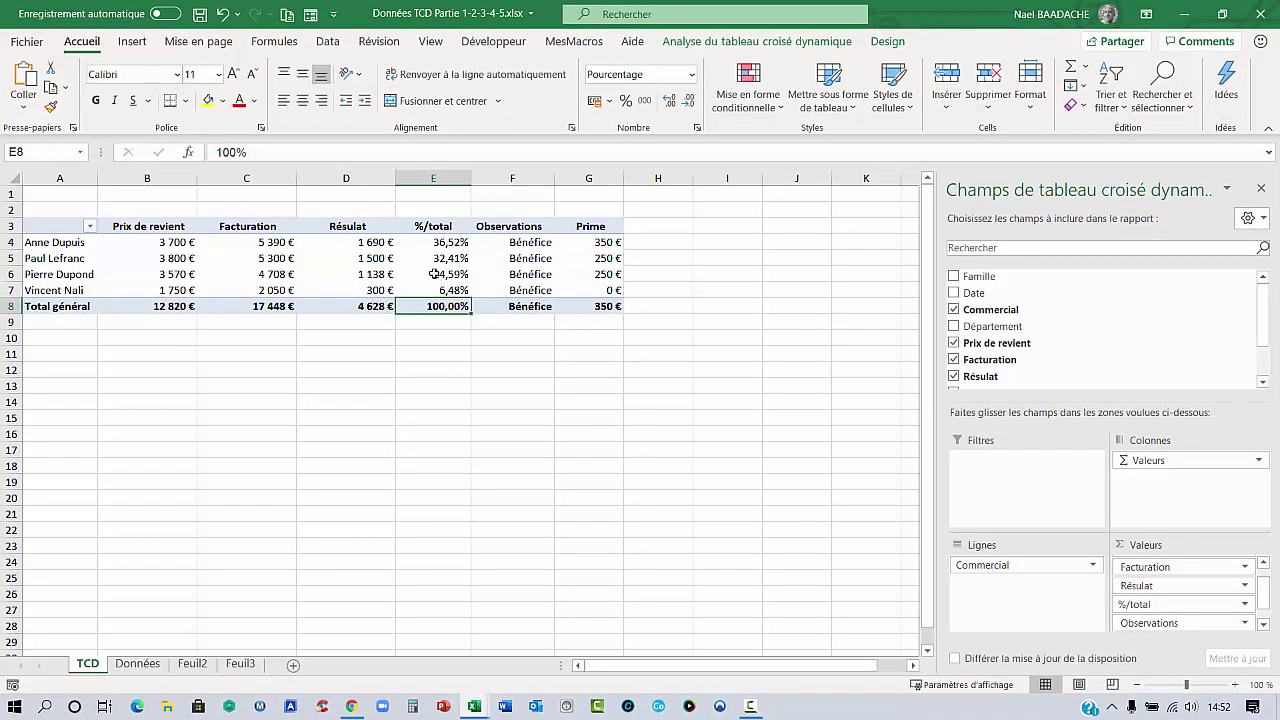
{"action": "left_click", "coordinate": [427, 258]}
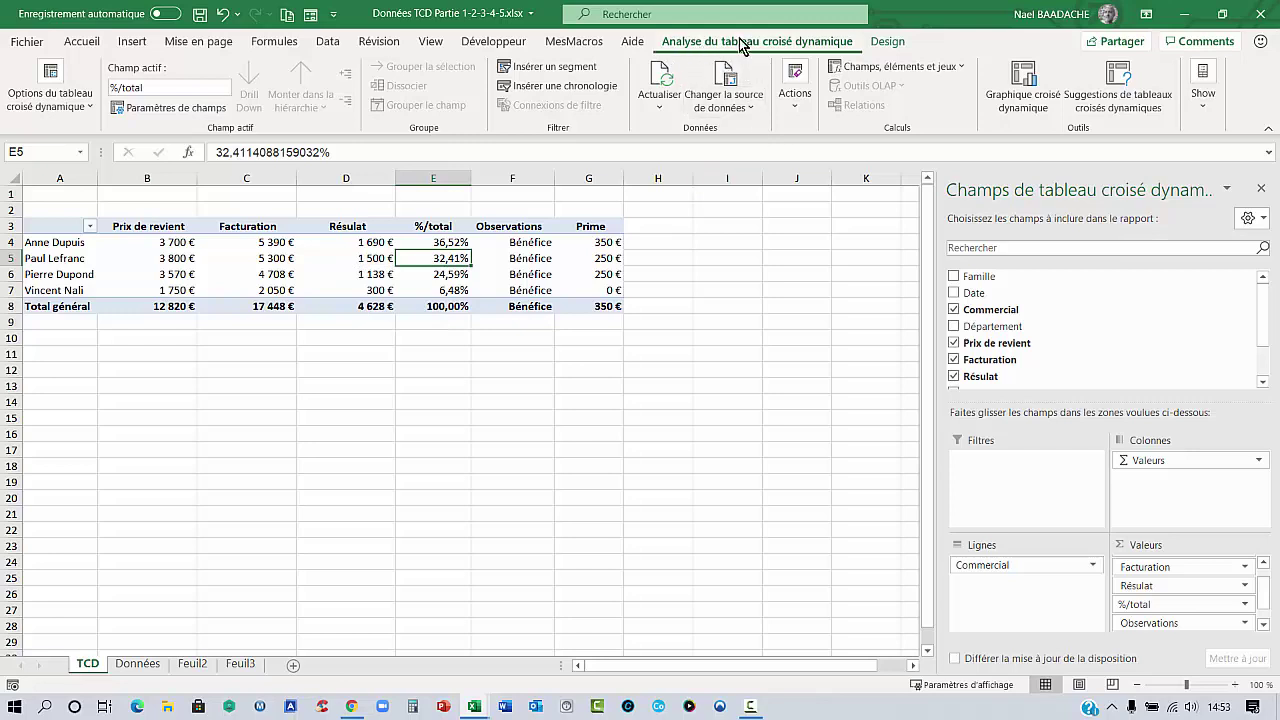
Insert an enlarged clustered column pivot chart below the table, then copy the TCD sheet as TCD (2).
{"action": "left_click", "coordinate": [1024, 76]}
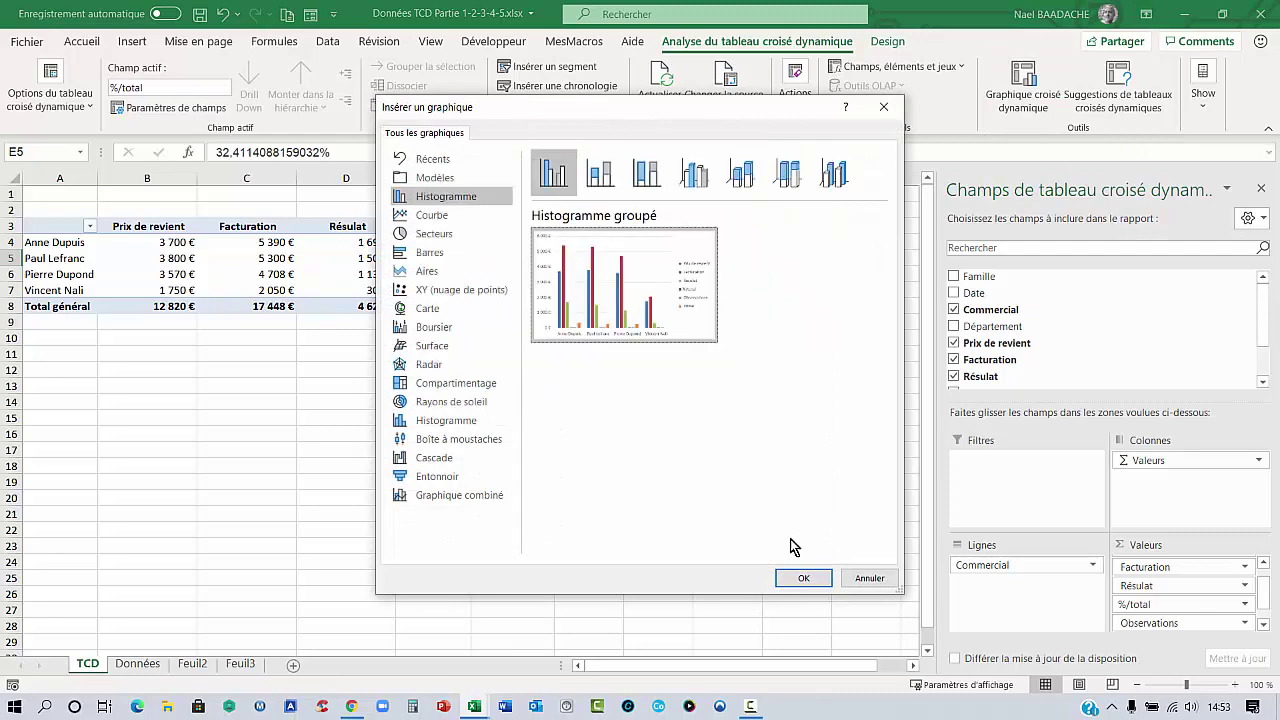
{"action": "left_click", "coordinate": [808, 579]}
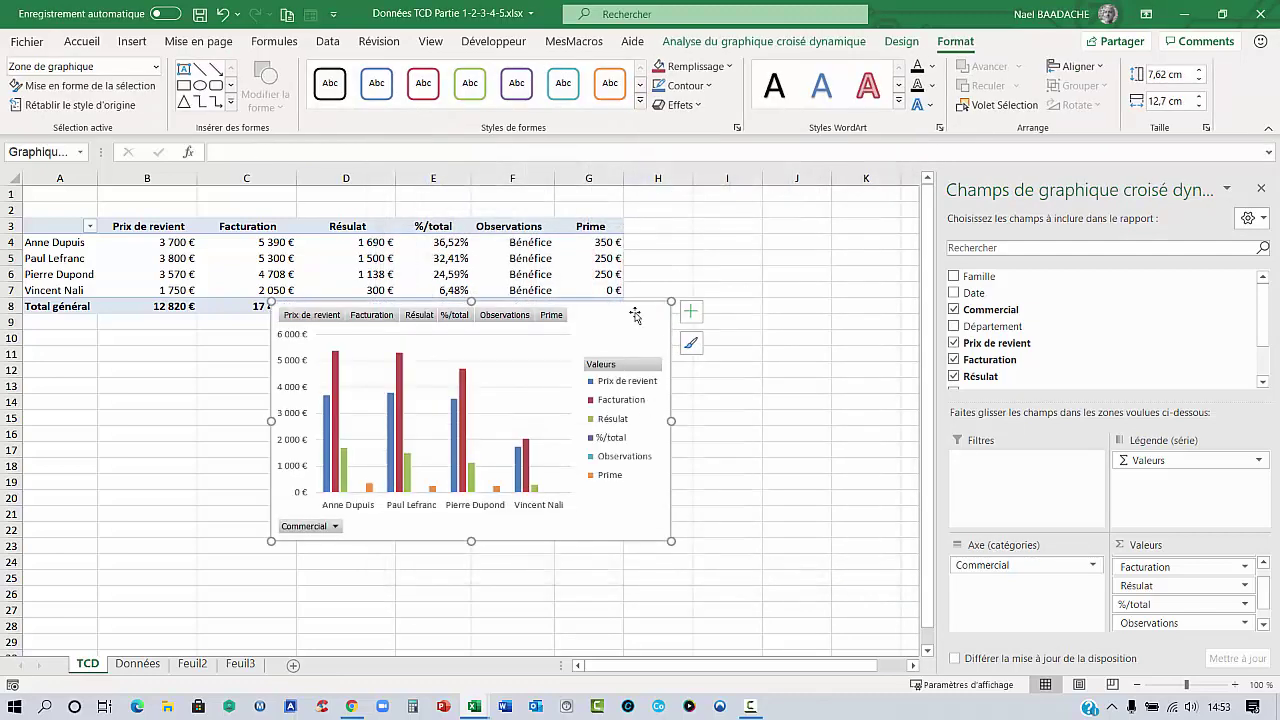
{"action": "left_click_drag", "start_coordinate": [631, 306], "coordinate": [444, 351]}
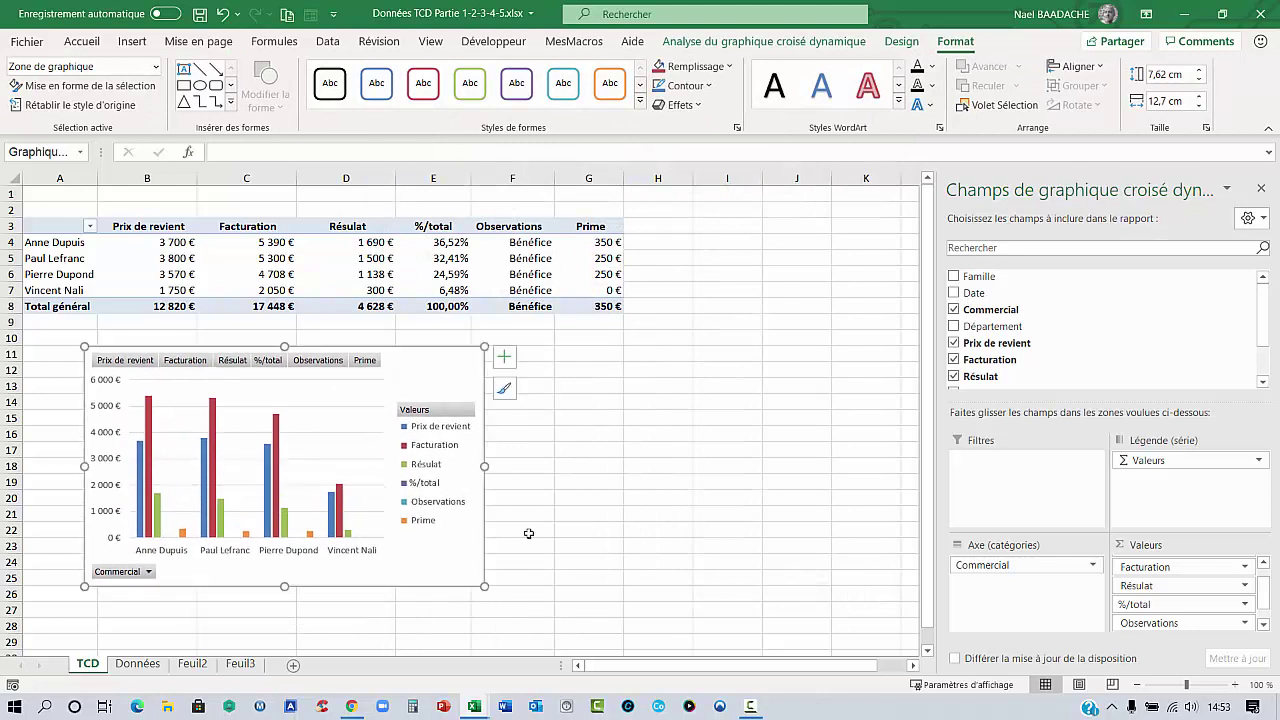
{"action": "left_click_drag", "start_coordinate": [487, 589], "coordinate": [709, 624]}
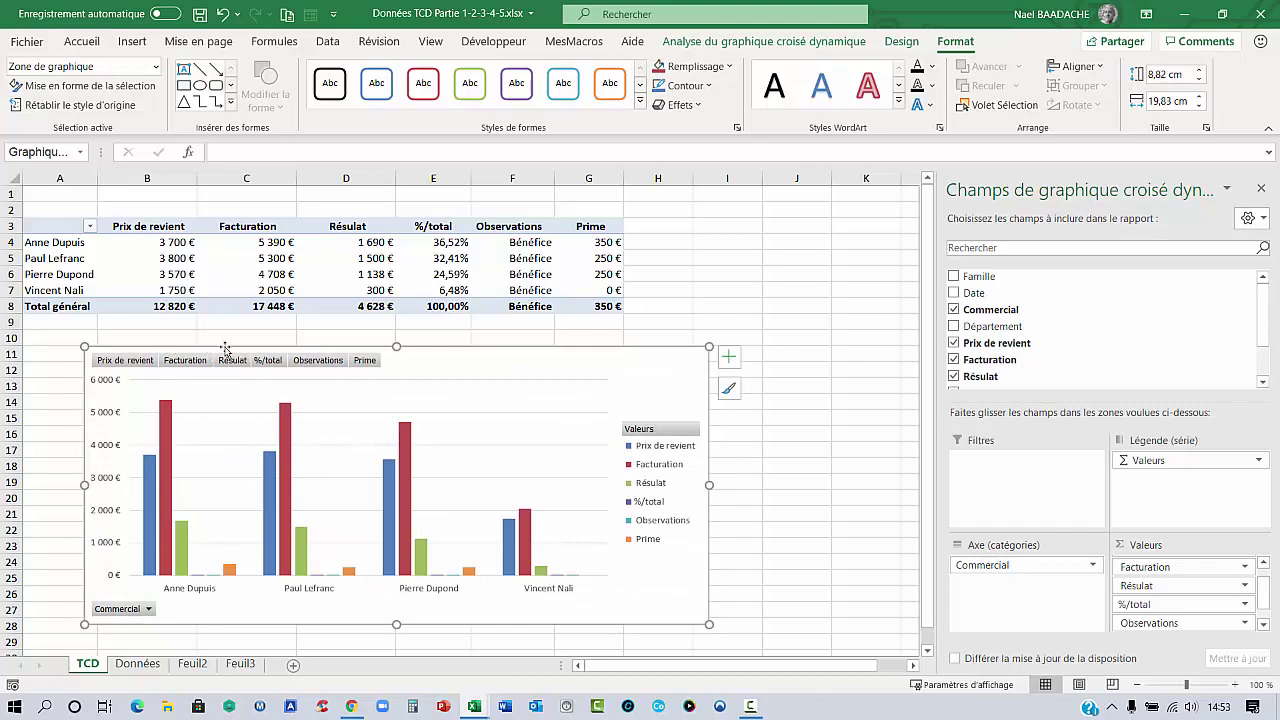
{"action": "left_click_drag", "start_coordinate": [221, 346], "coordinate": [205, 340]}
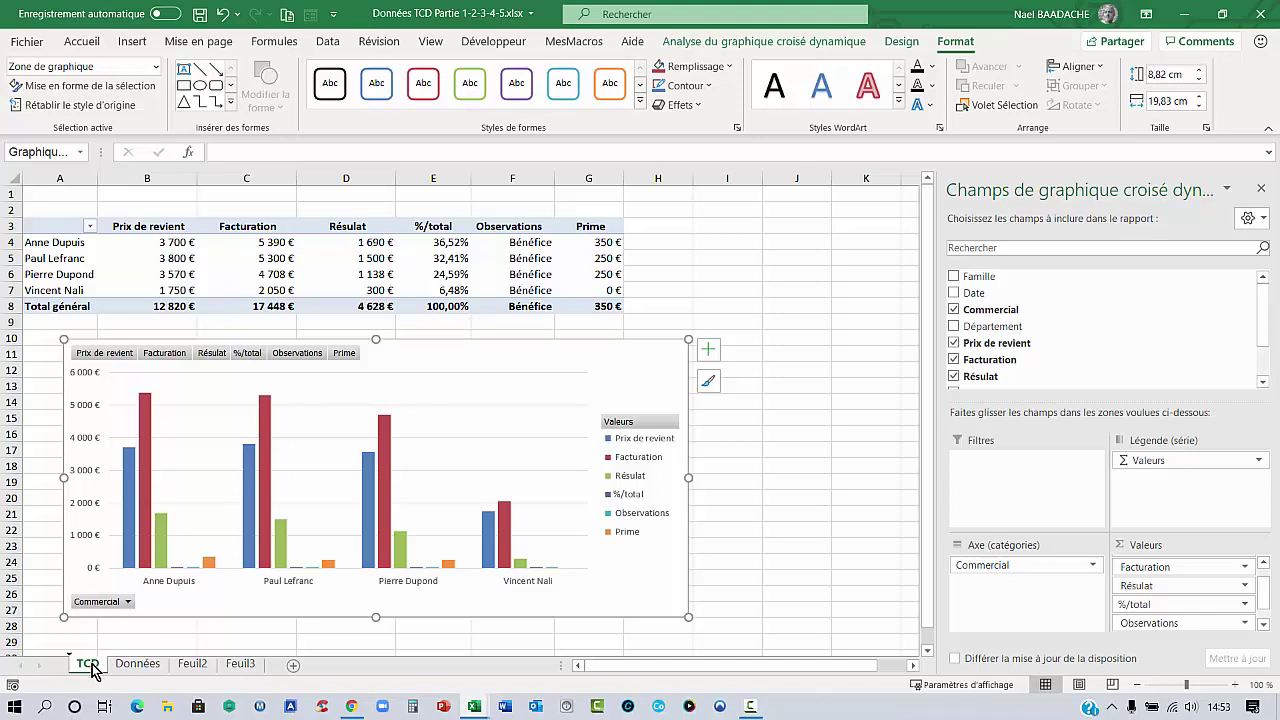
{"action": "left_click_drag", "start_coordinate": [93, 669], "coordinate": [140, 670]}
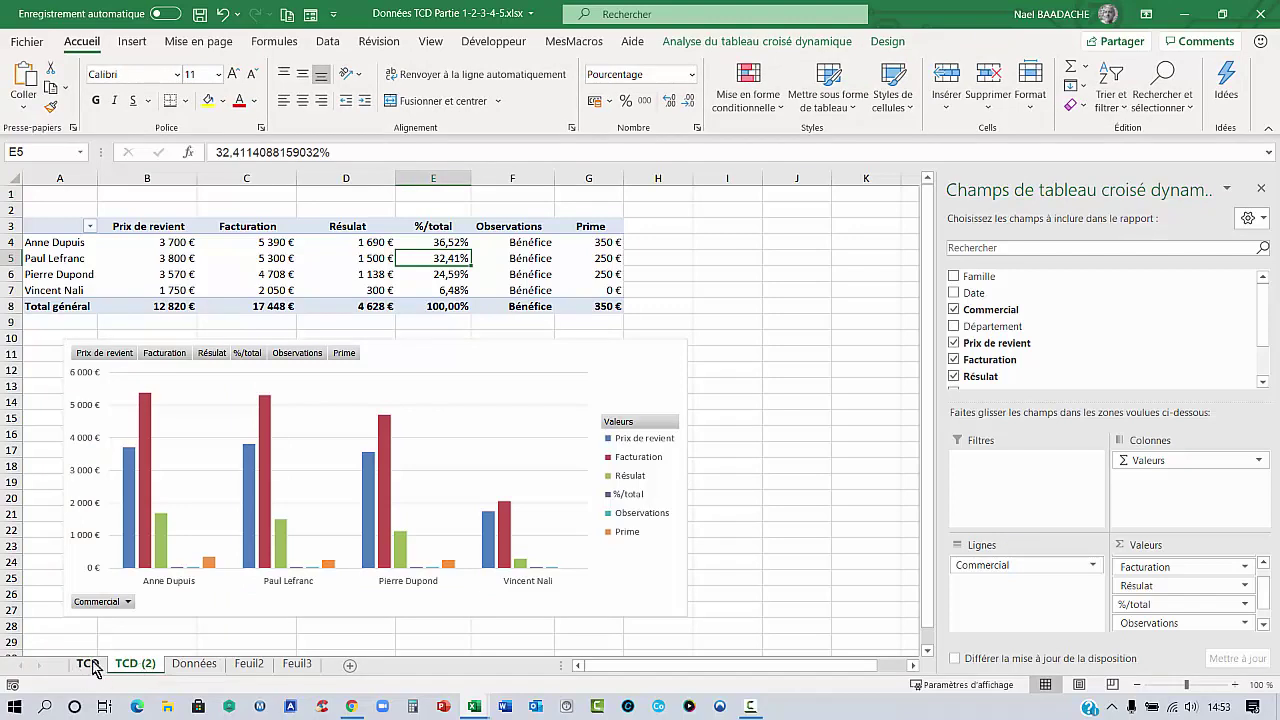
On TCD (2), remove Facturation, %/total, Observations, Prime and Prix de revient, leaving only Résultat.
{"action": "left_click", "coordinate": [86, 664]}
{"action": "left_click", "coordinate": [128, 668]}
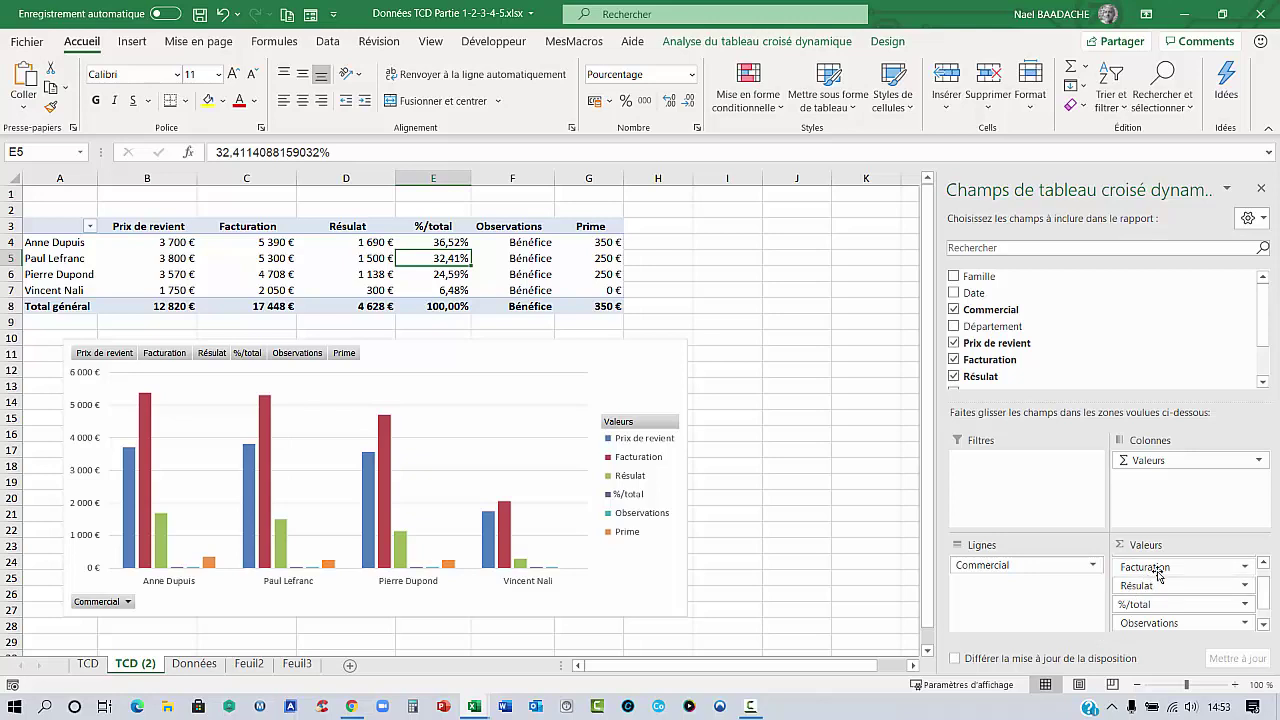
{"action": "left_click_drag", "start_coordinate": [1157, 571], "coordinate": [1160, 576]}
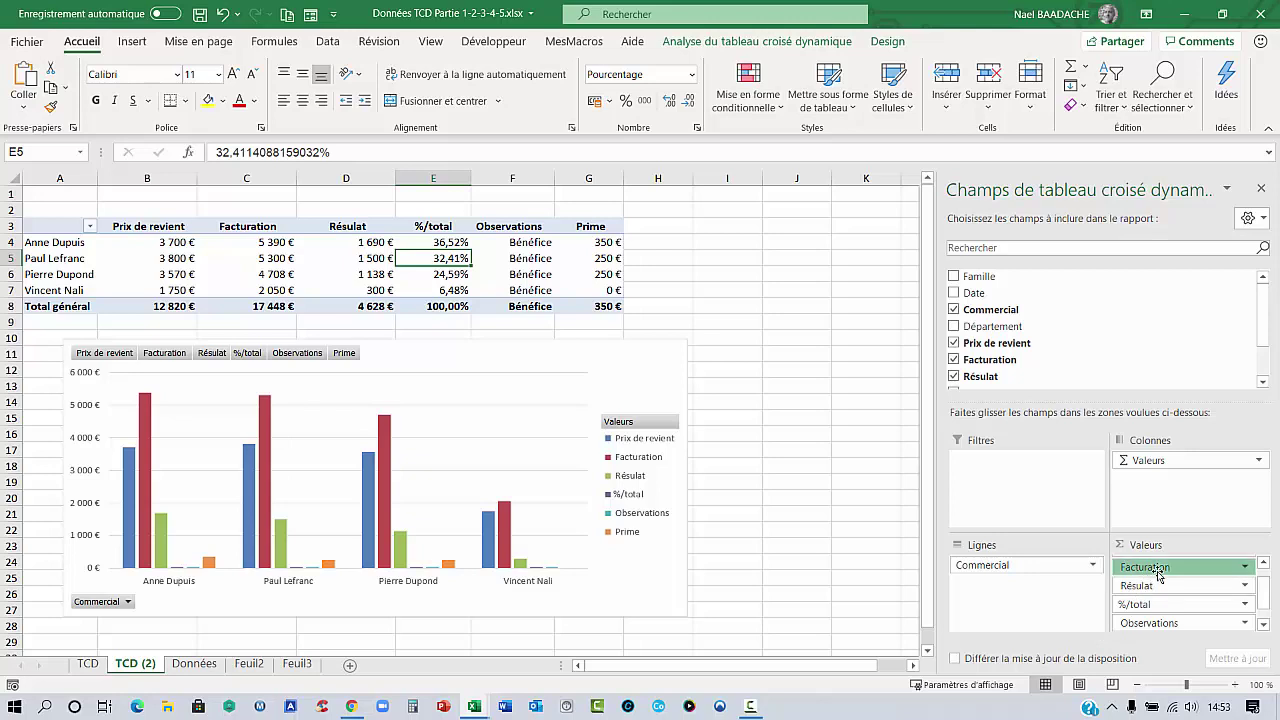
{"action": "left_click_drag", "start_coordinate": [1160, 576], "coordinate": [1092, 370]}
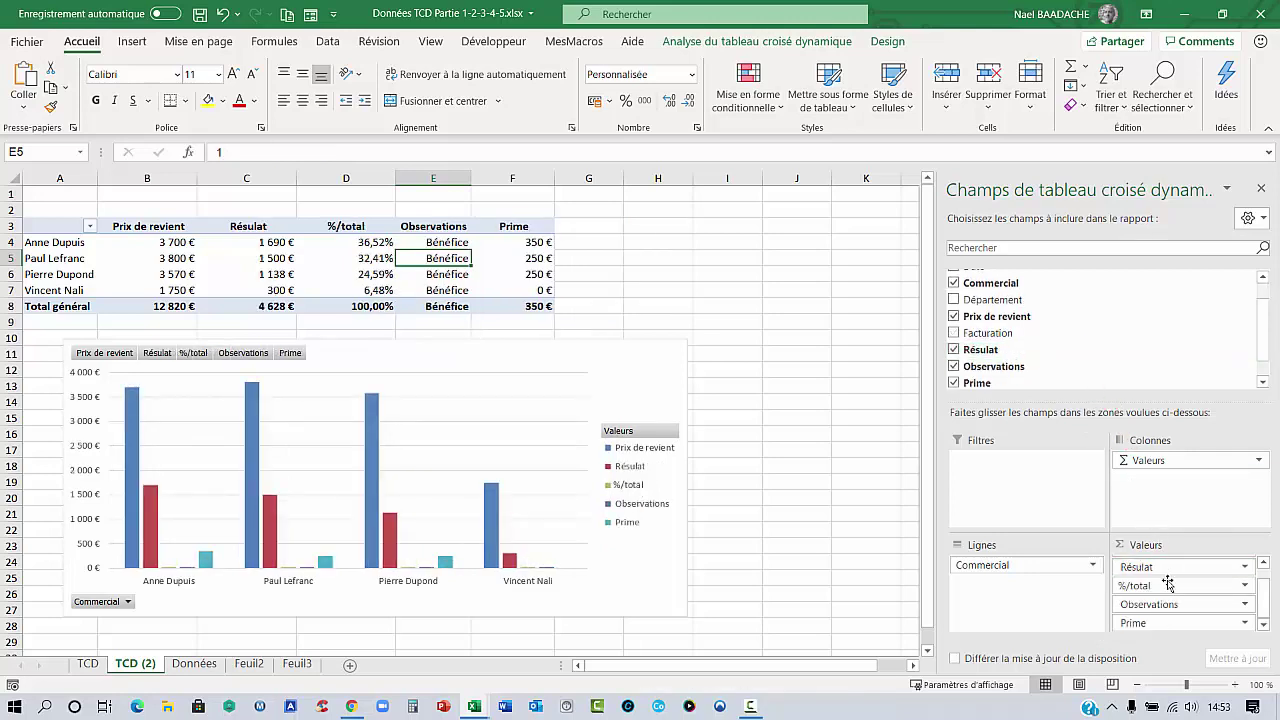
{"action": "left_click_drag", "start_coordinate": [1155, 591], "coordinate": [1122, 383]}
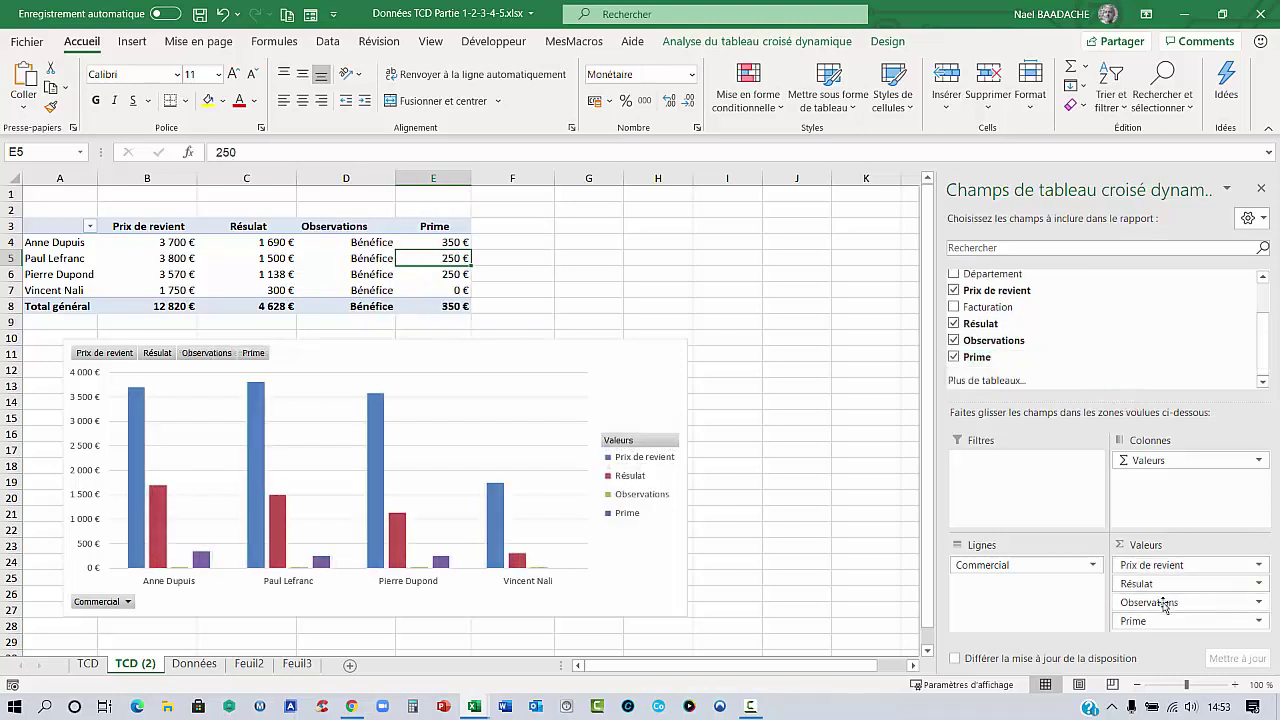
{"action": "left_click_drag", "start_coordinate": [1158, 602], "coordinate": [1124, 391]}
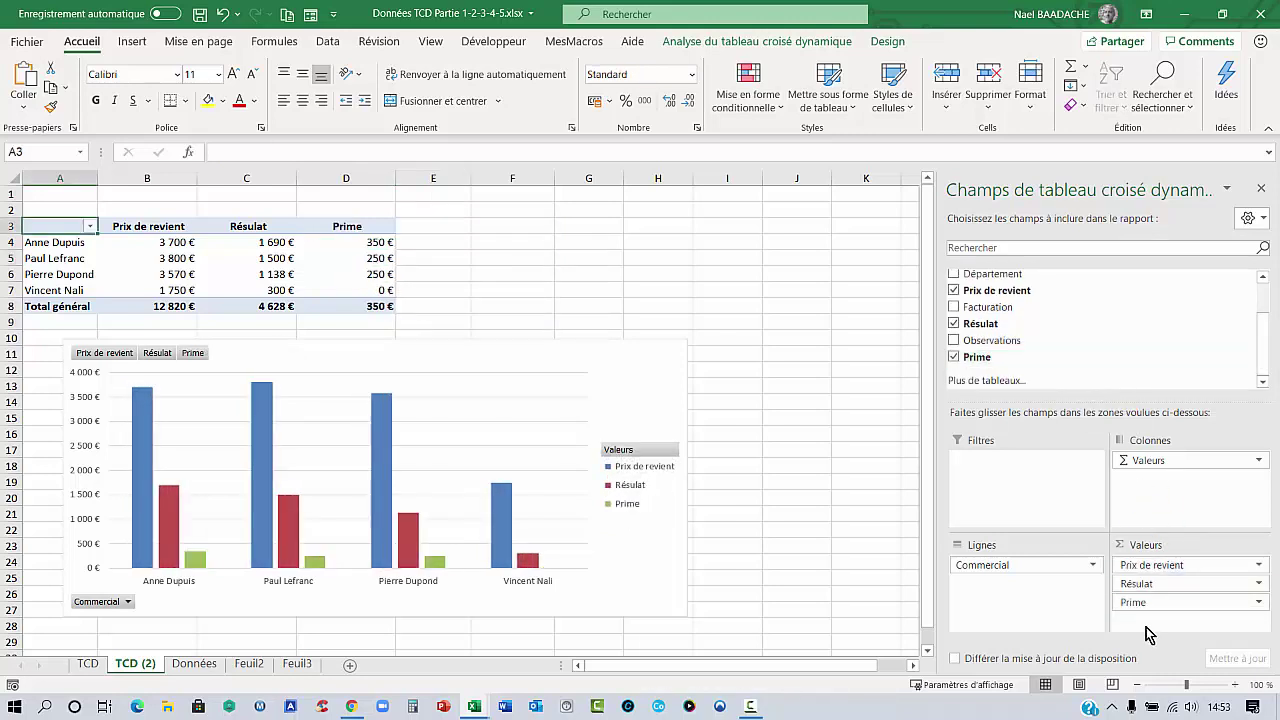
{"action": "left_click_drag", "start_coordinate": [1150, 603], "coordinate": [1108, 398]}
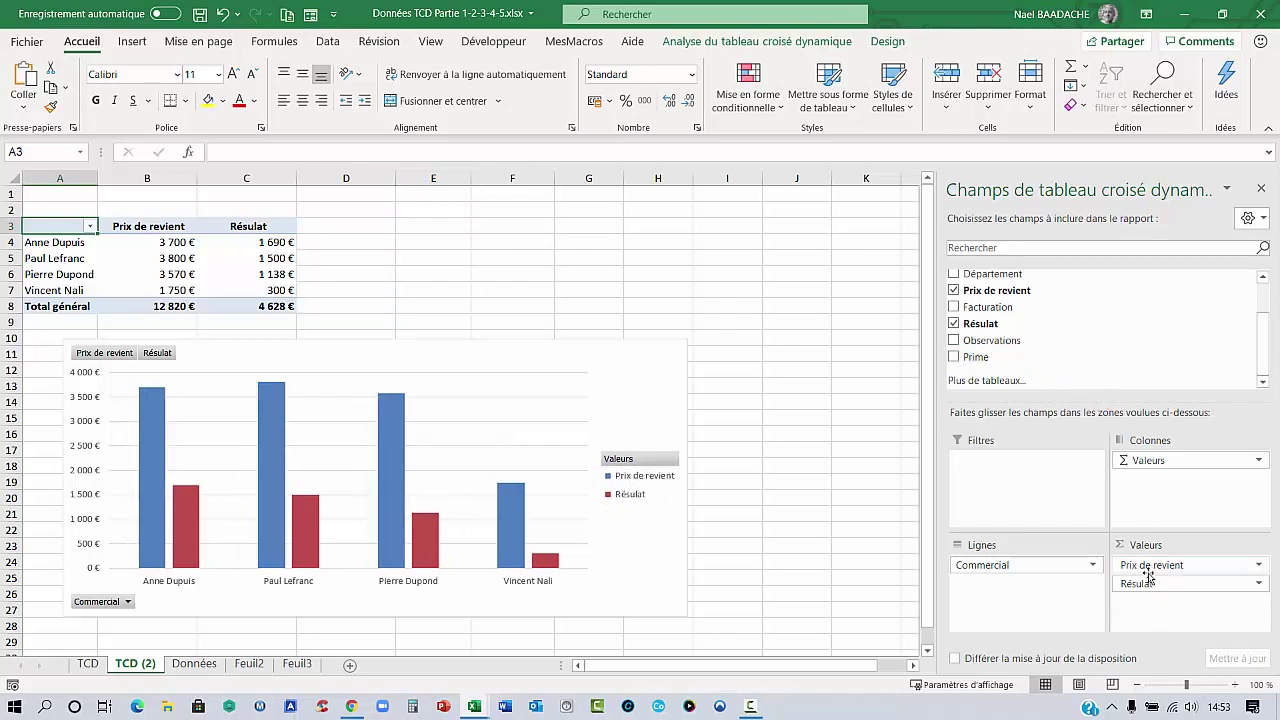
{"action": "left_click_drag", "start_coordinate": [1160, 565], "coordinate": [1112, 360]}
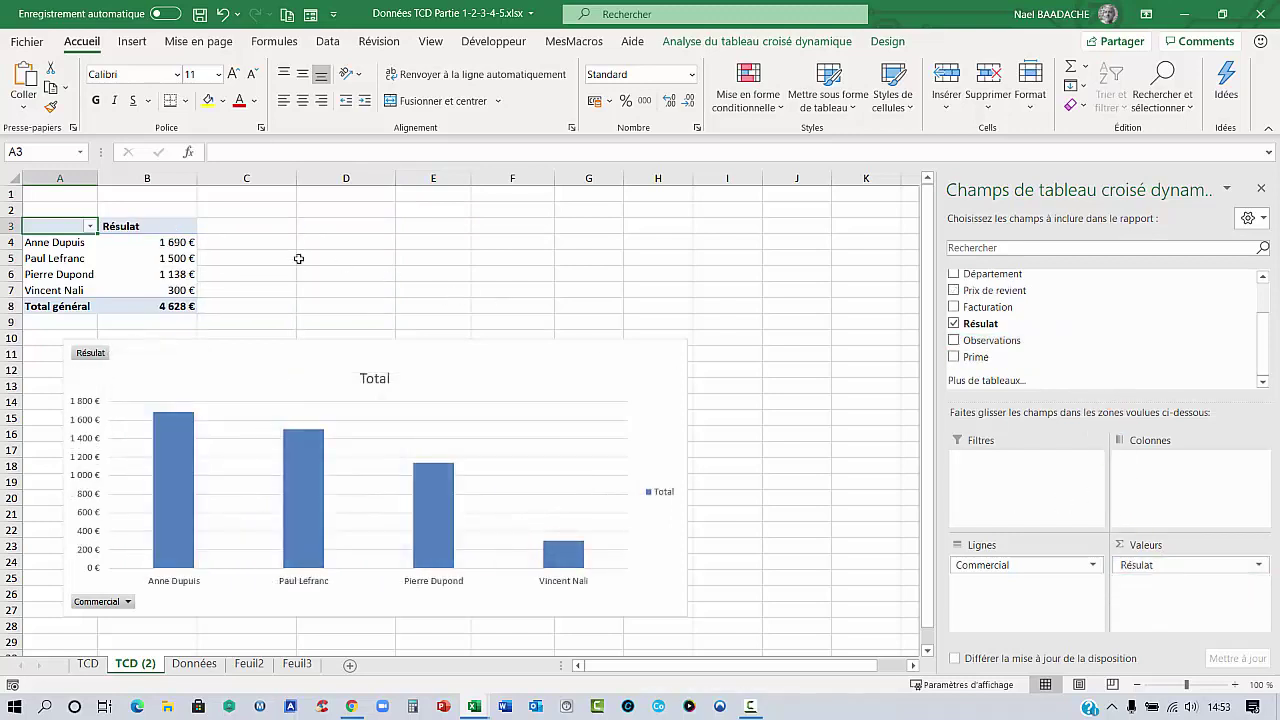
Move the chart up and replace its 'Total' title with 'Résultat / Commercial'.
{"action": "left_click_drag", "start_coordinate": [497, 352], "coordinate": [581, 318]}
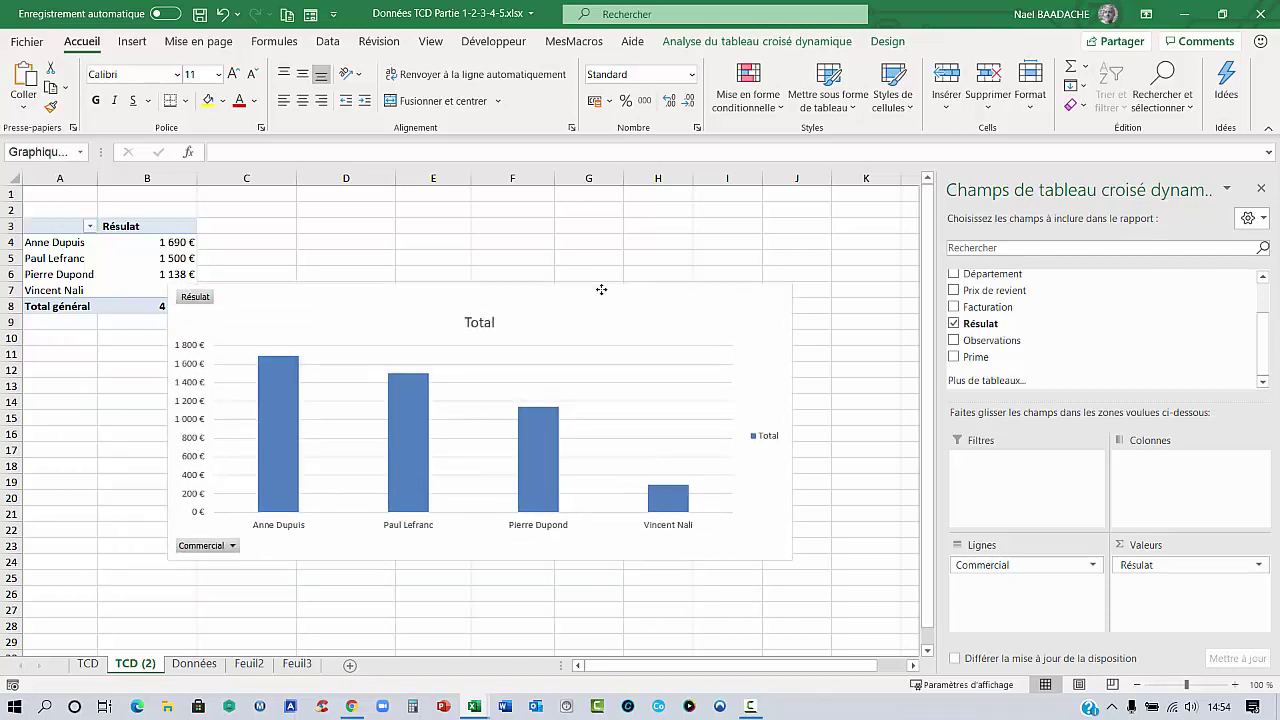
{"action": "left_click", "coordinate": [476, 340]}
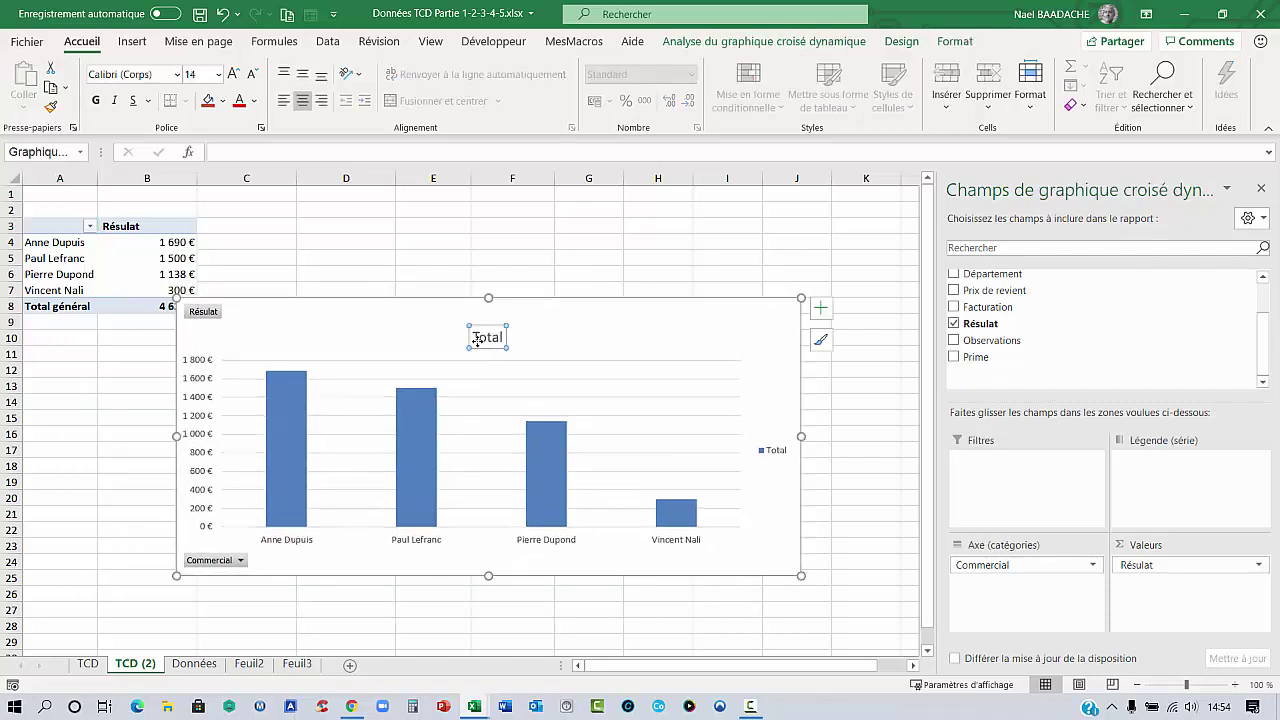
{"action": "left_click_drag", "start_coordinate": [476, 340], "coordinate": [522, 338]}
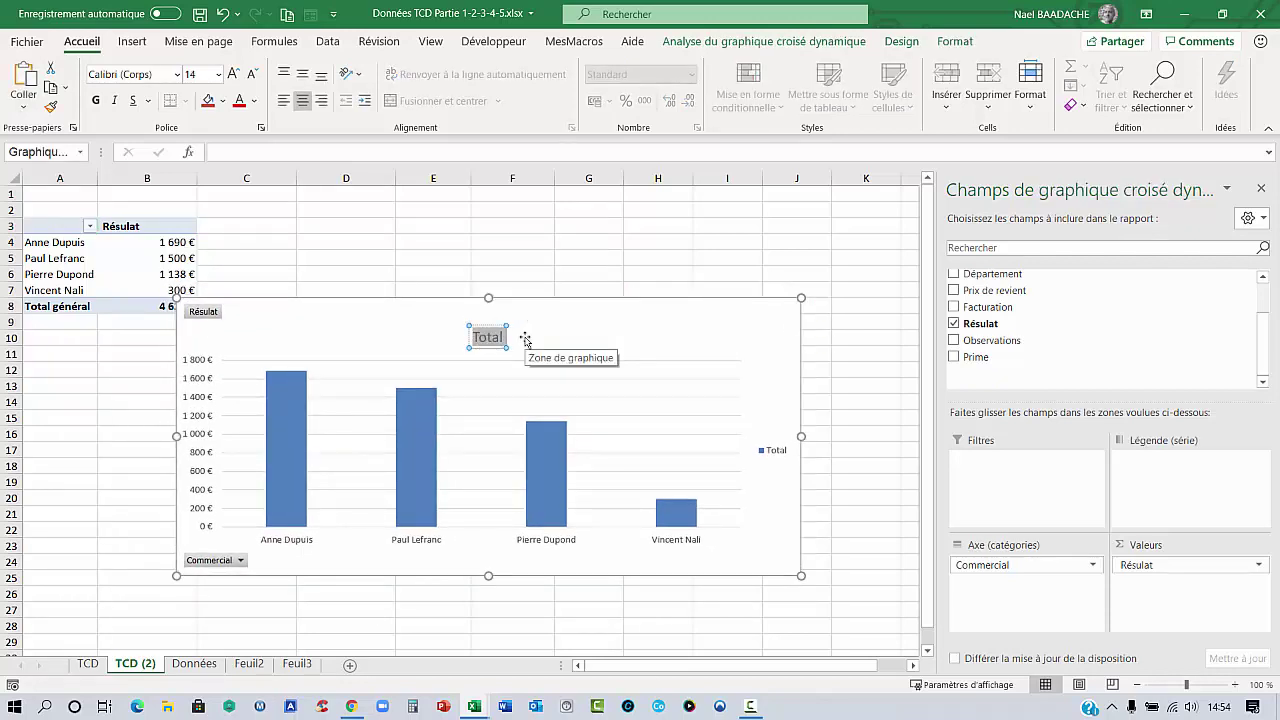
{"action": "type", "text": "Résulat"}
{"action": "key", "text": "BackSpace"}
{"action": "key", "text": "BackSpace"}
{"action": "type", "text": "tat"}
{"action": "type", "text": " / Comm"}
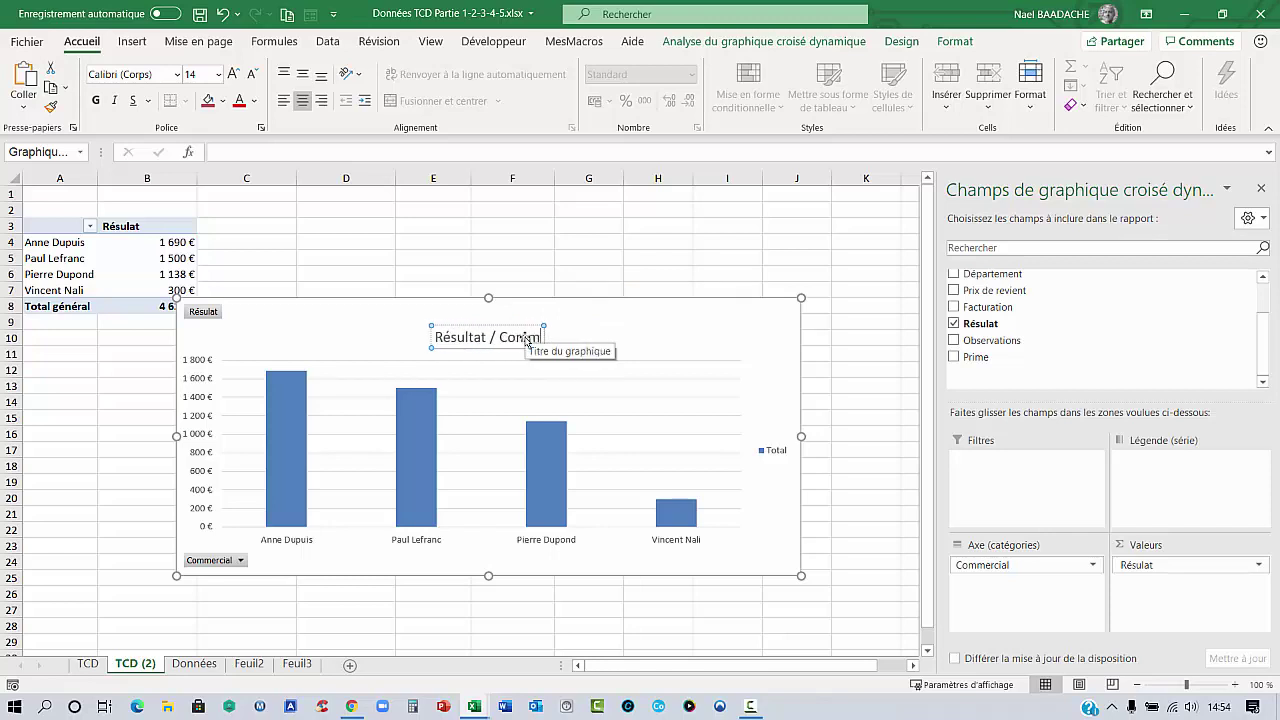
{"action": "type", "text": "ercial"}
{"action": "left_click", "coordinate": [663, 193]}
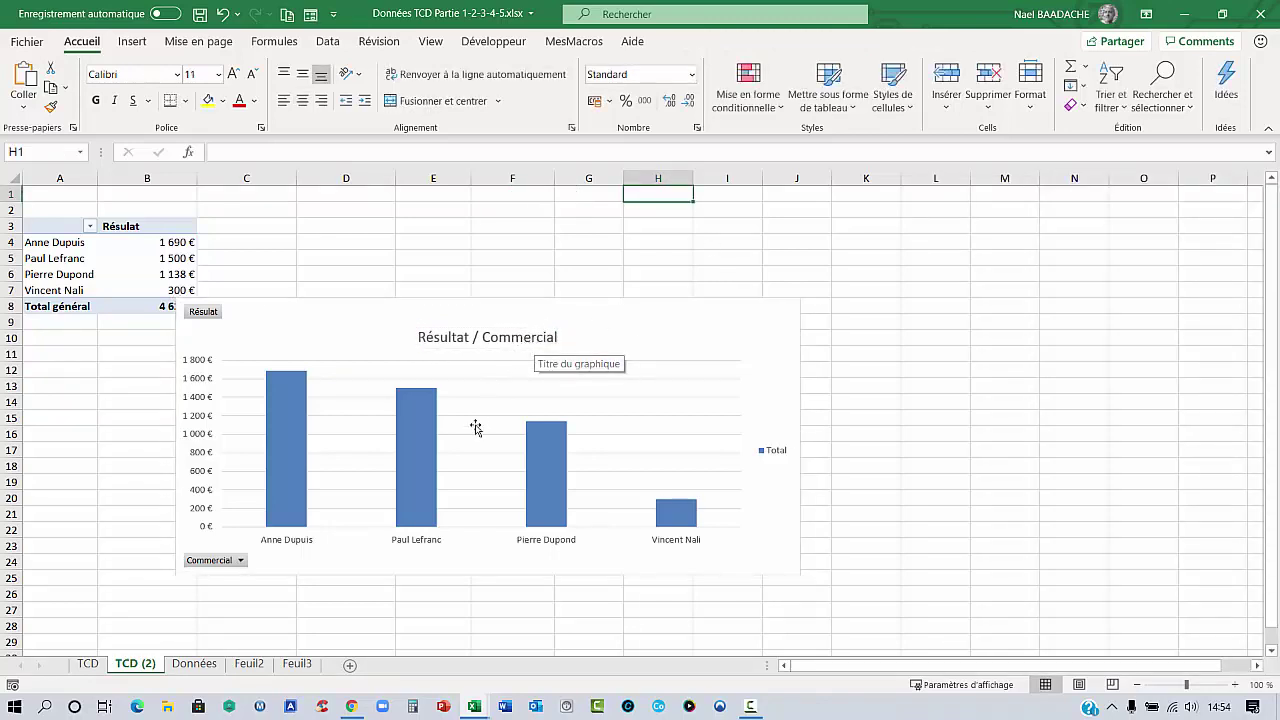
{"action": "left_click", "coordinate": [678, 303]}
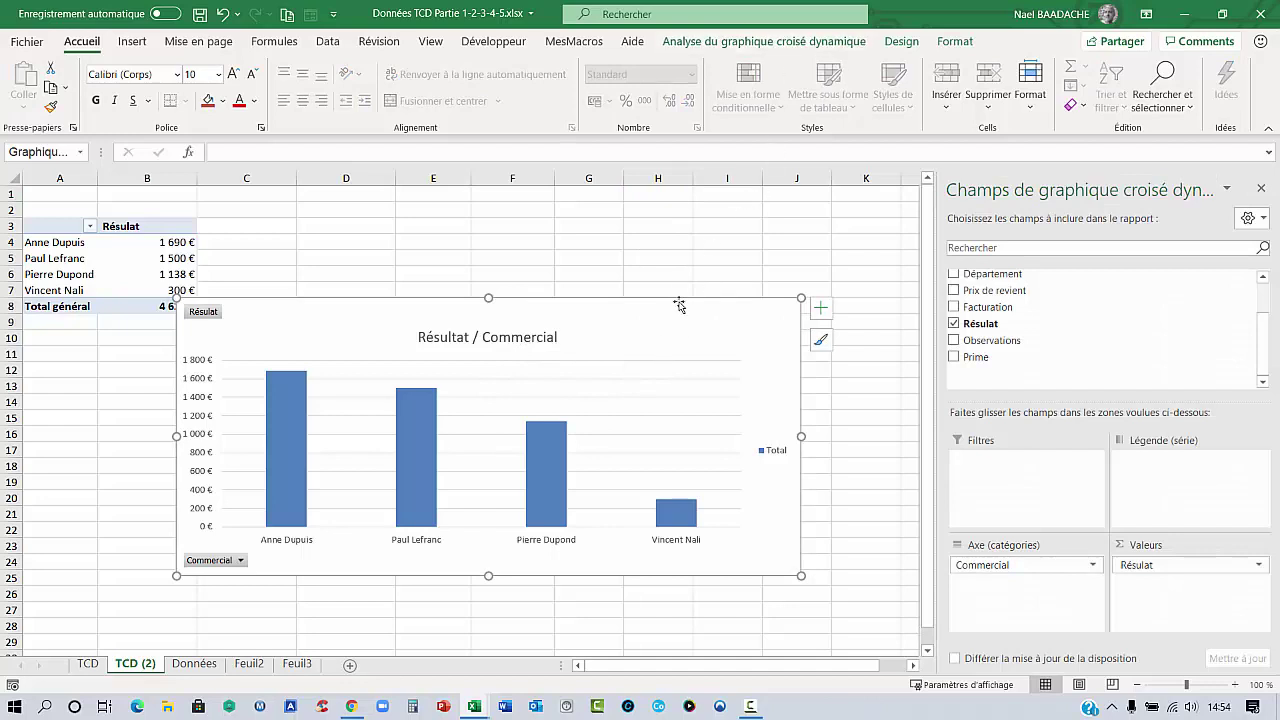
Apply chart Style 5, delete the major gridlines, and move the chart up beside the pivot table.
{"action": "left_click", "coordinate": [901, 42]}
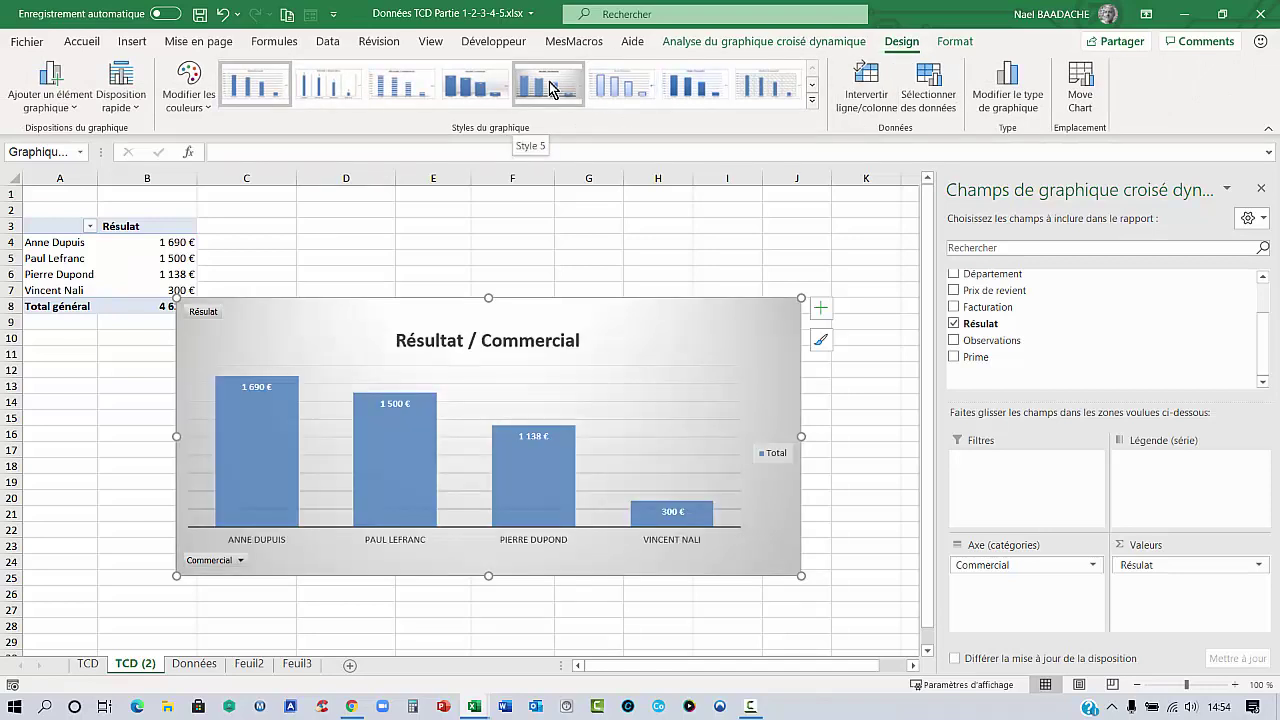
{"action": "left_click", "coordinate": [550, 88]}
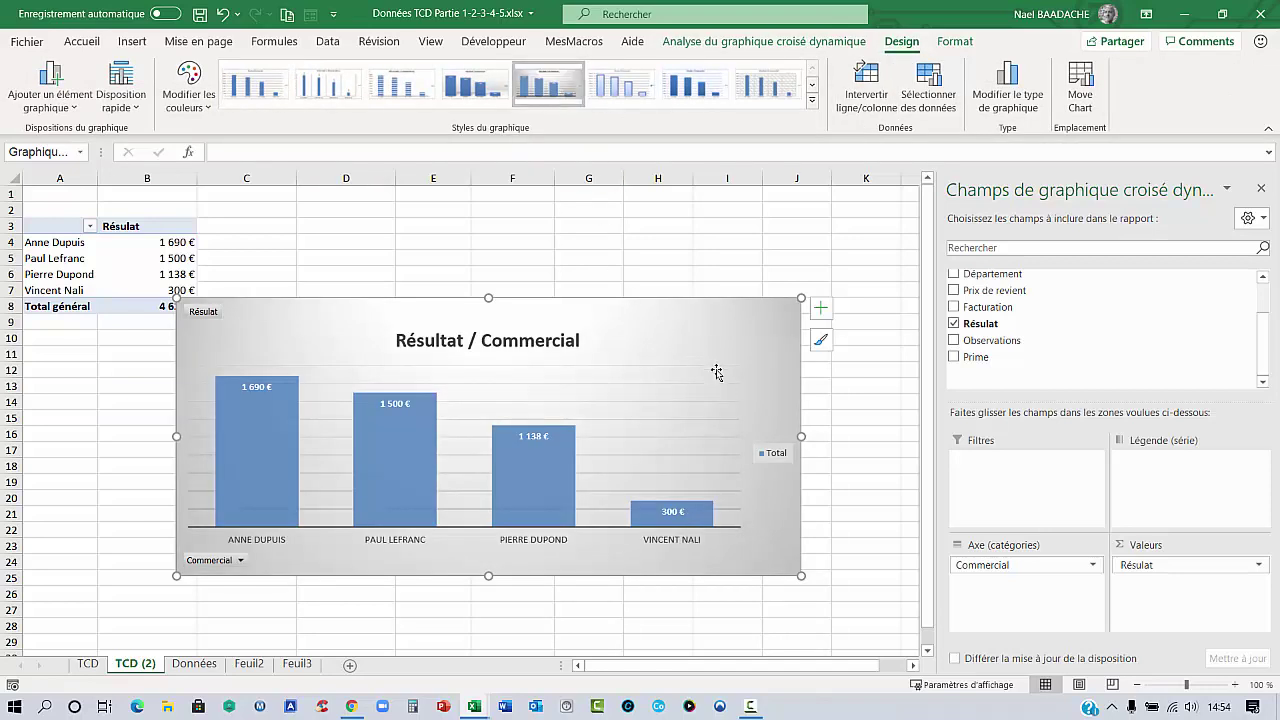
{"action": "left_click", "coordinate": [716, 372]}
{"action": "left_click", "coordinate": [719, 384]}
{"action": "key", "text": "Delete"}
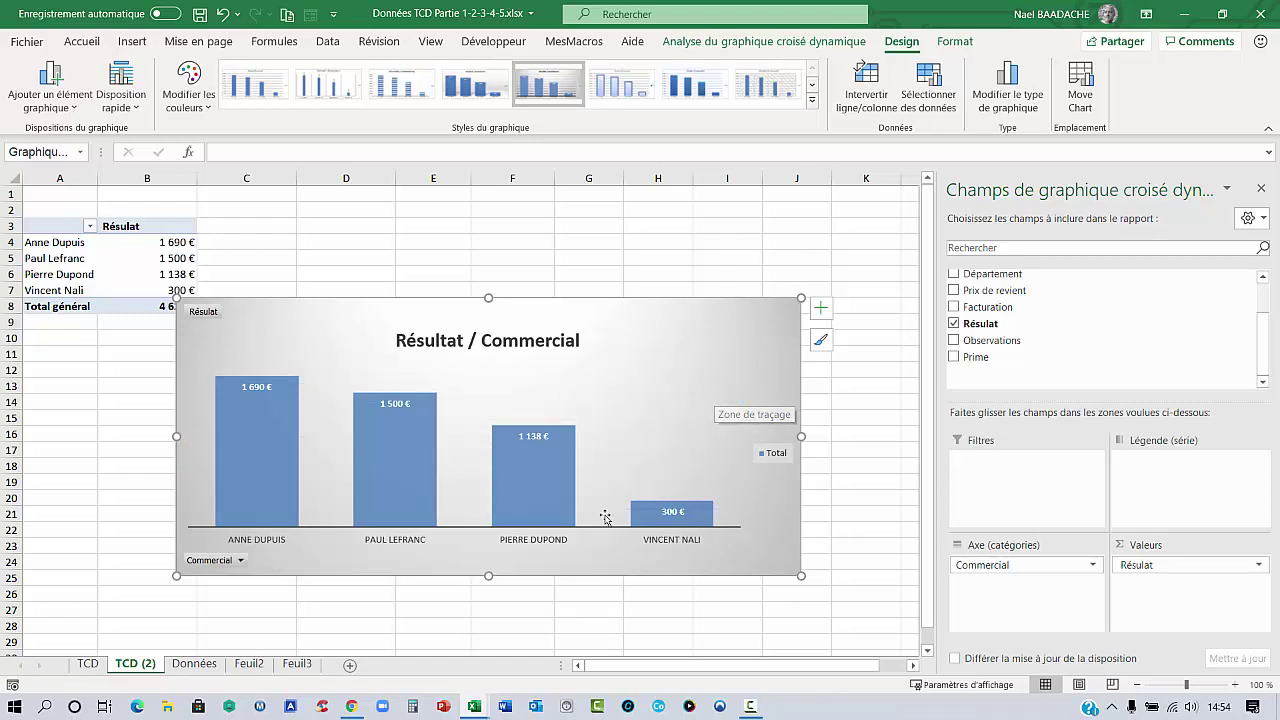
{"action": "left_click_drag", "start_coordinate": [653, 305], "coordinate": [724, 233]}
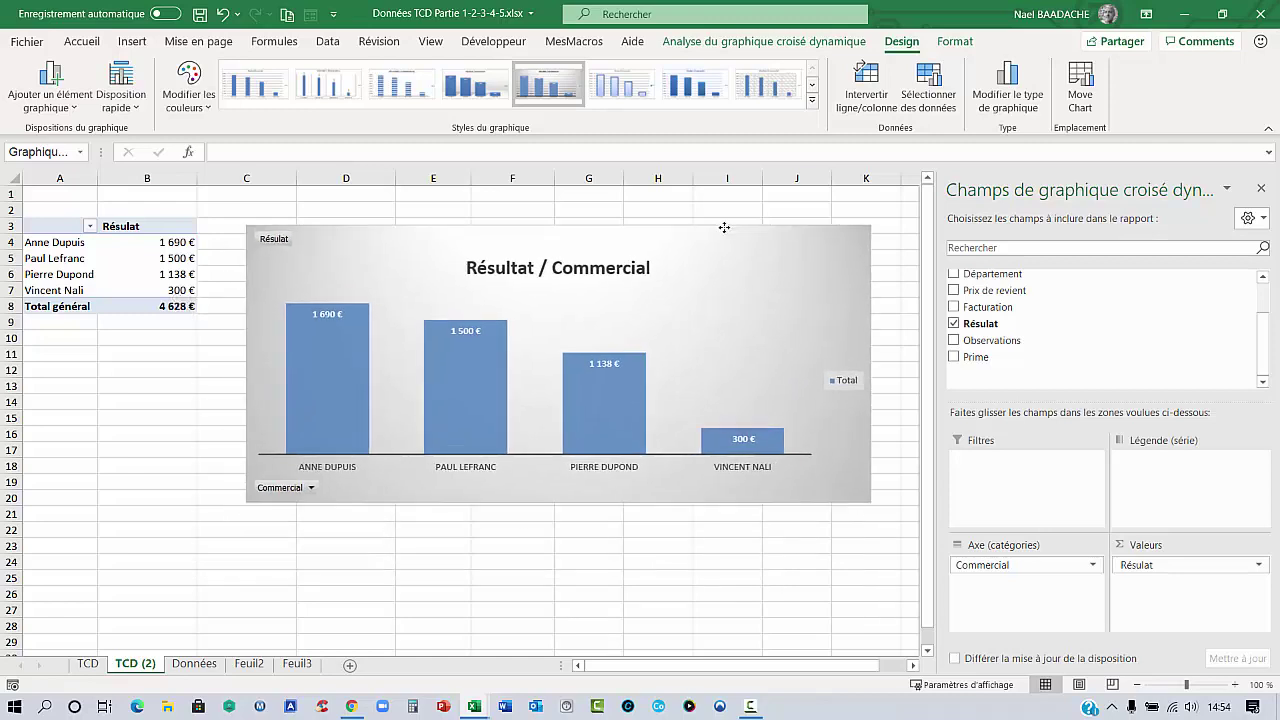
Hide the worksheet gridlines on the TCD (2) sheet.
{"action": "left_click", "coordinate": [137, 400]}
{"action": "left_click", "coordinate": [617, 228]}
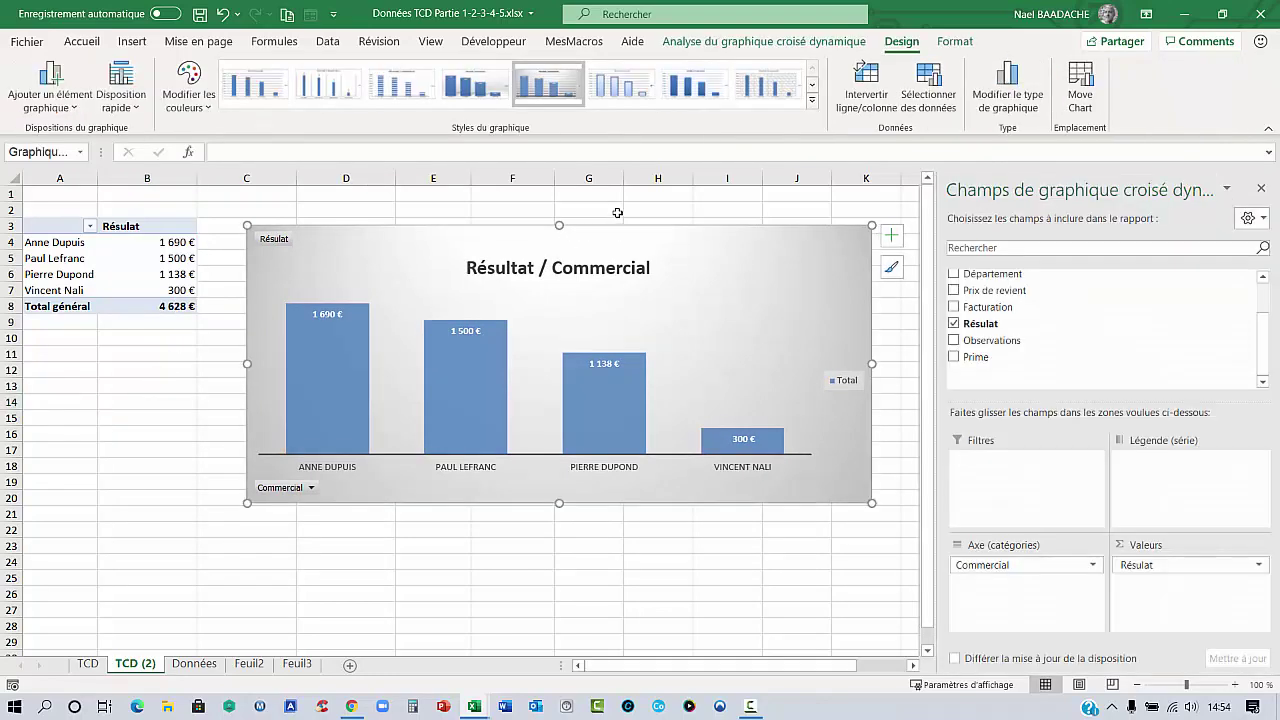
{"action": "left_click", "coordinate": [615, 212]}
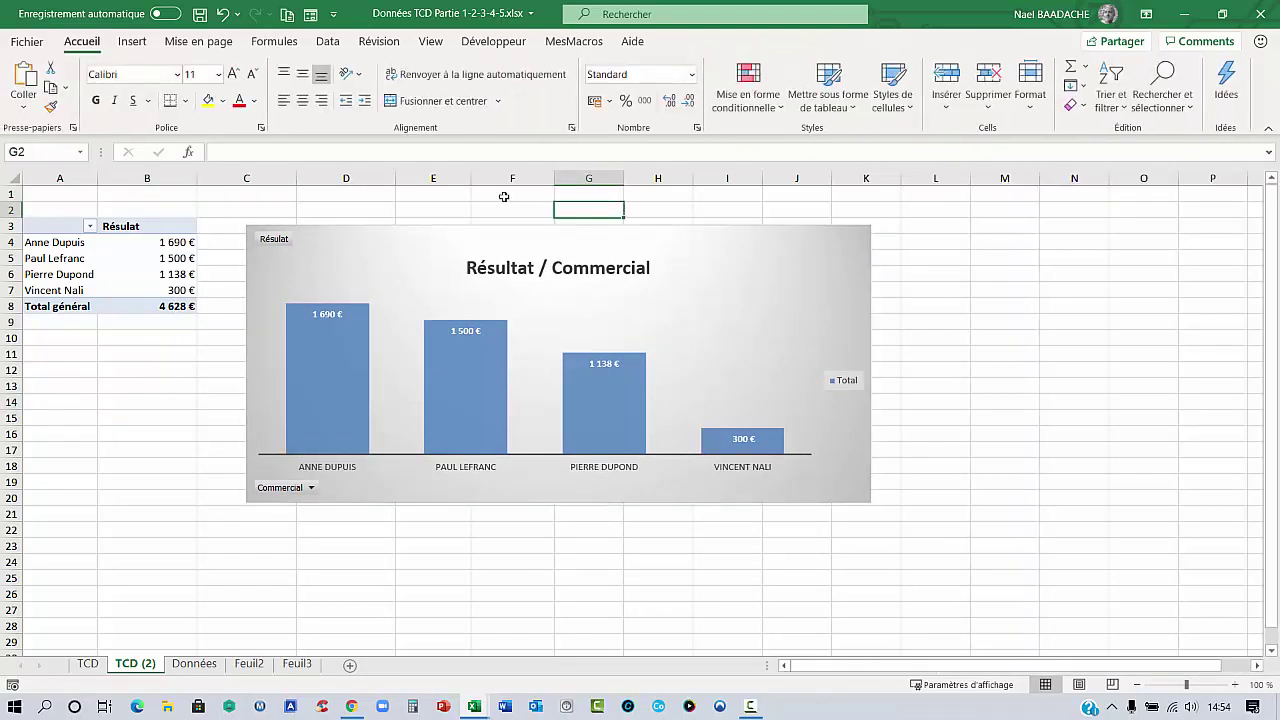
{"action": "left_click", "coordinate": [113, 385]}
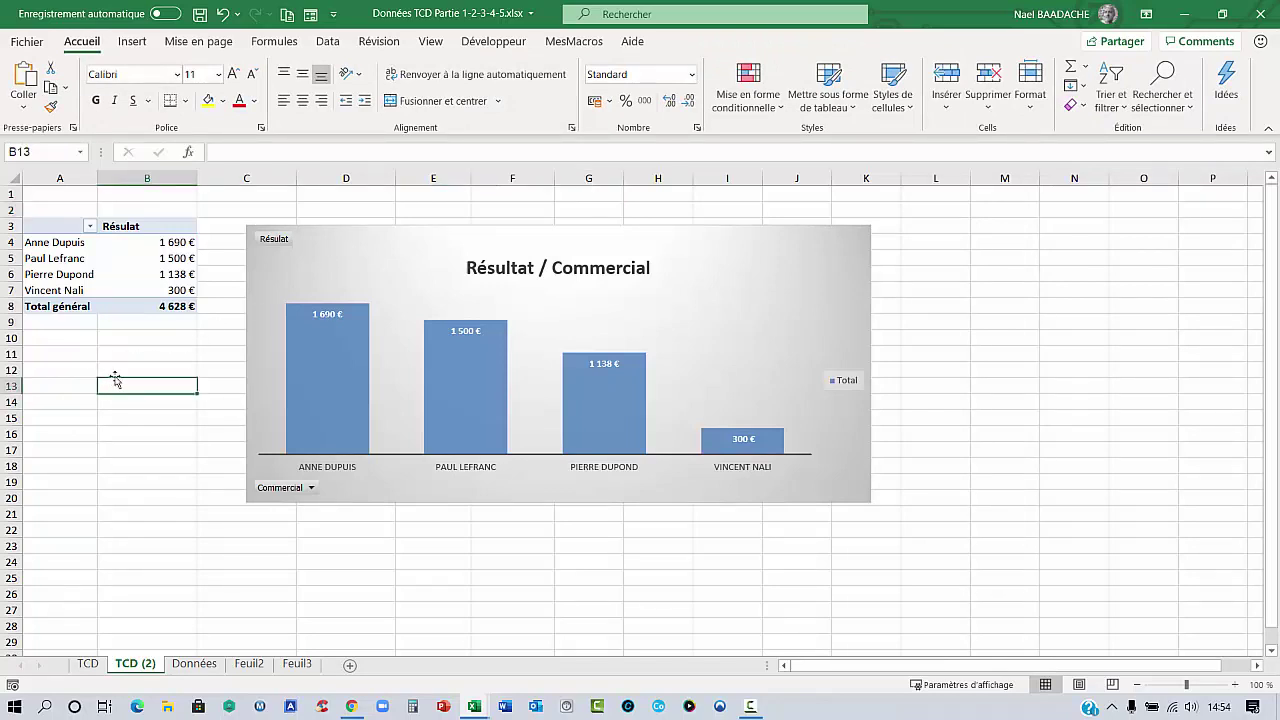
{"action": "left_click", "coordinate": [430, 42]}
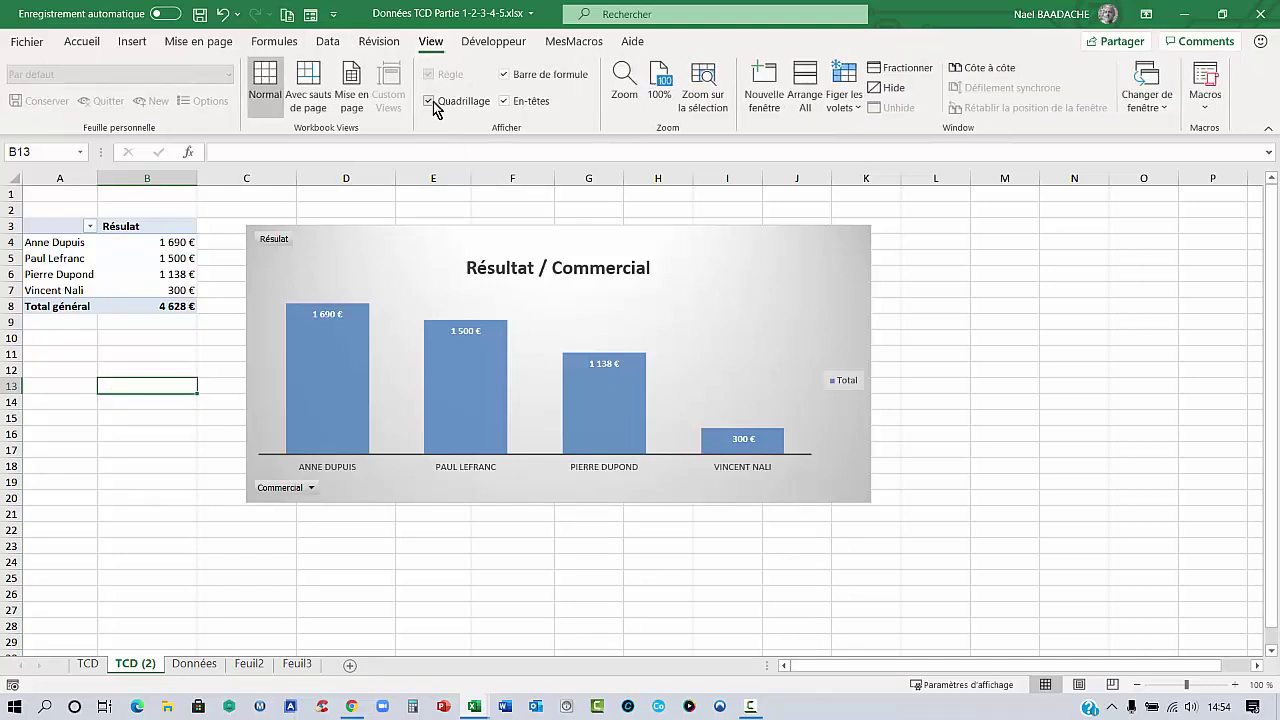
{"action": "left_click", "coordinate": [429, 101]}
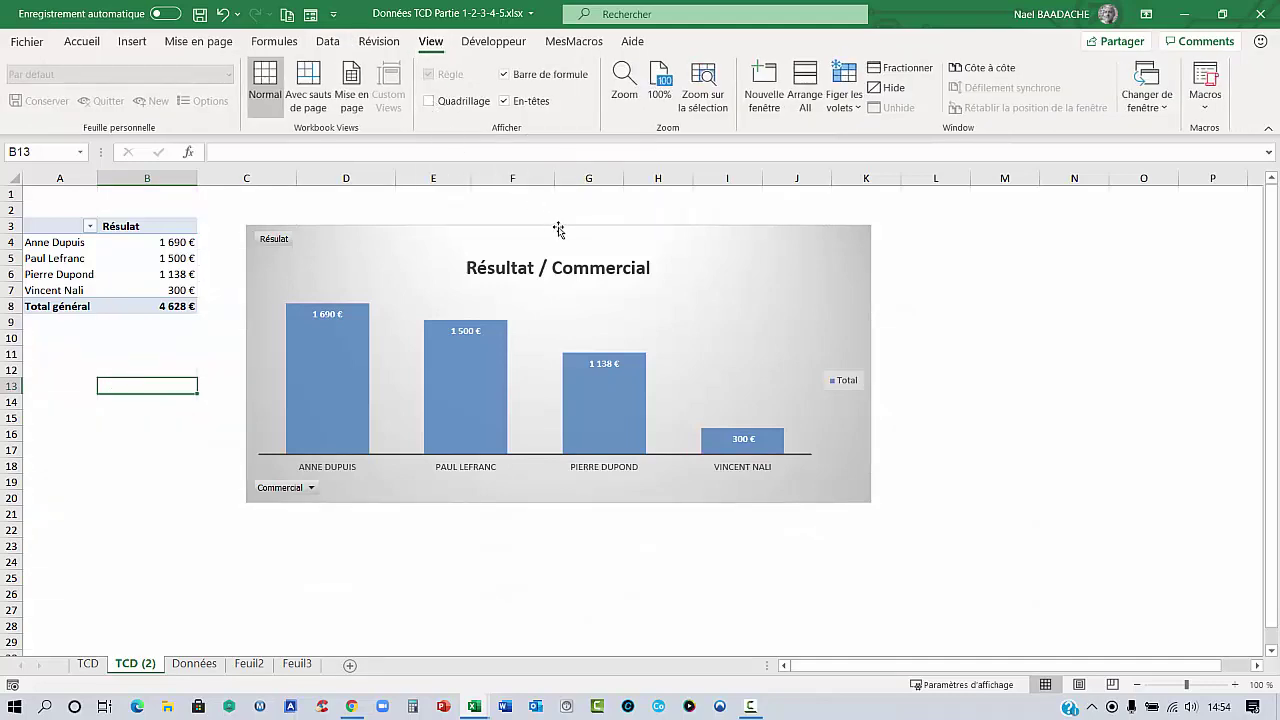
Nudge the chart slightly upward and set its chart area outline to Sans contour.
{"action": "left_click_drag", "start_coordinate": [558, 230], "coordinate": [558, 212]}
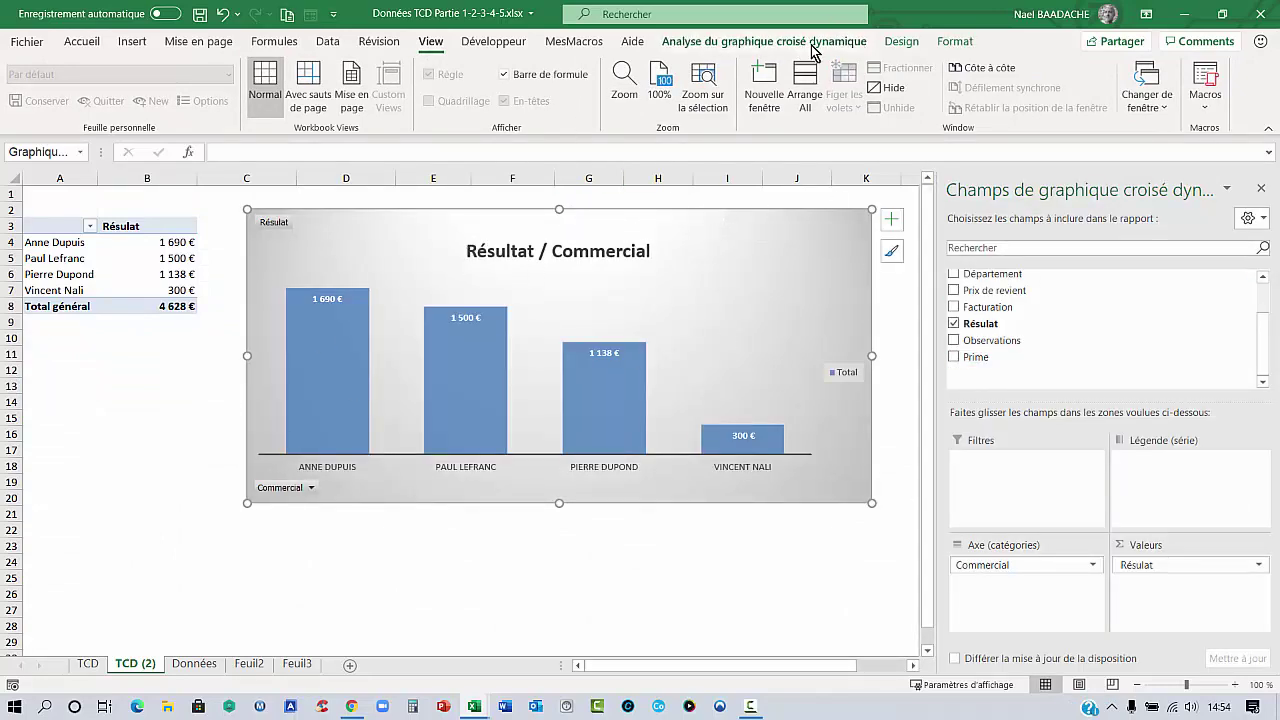
{"action": "left_click", "coordinate": [961, 43]}
{"action": "left_click", "coordinate": [714, 87]}
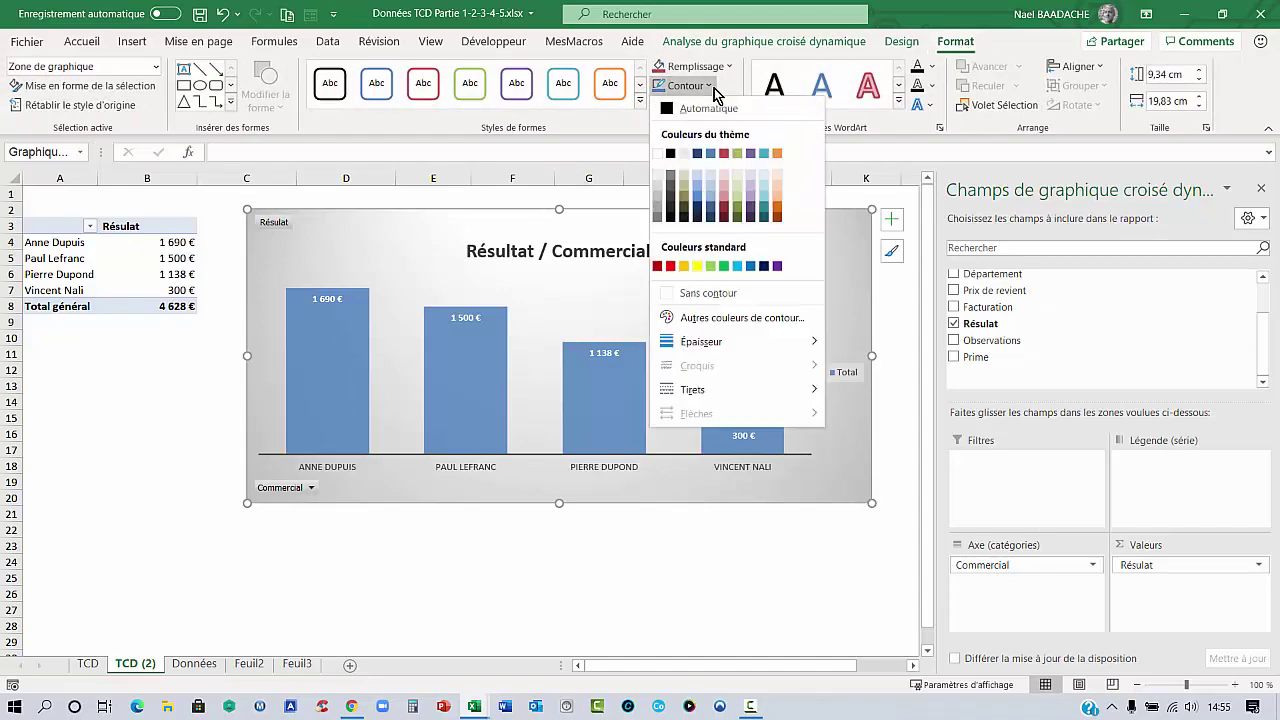
{"action": "left_click", "coordinate": [701, 293]}
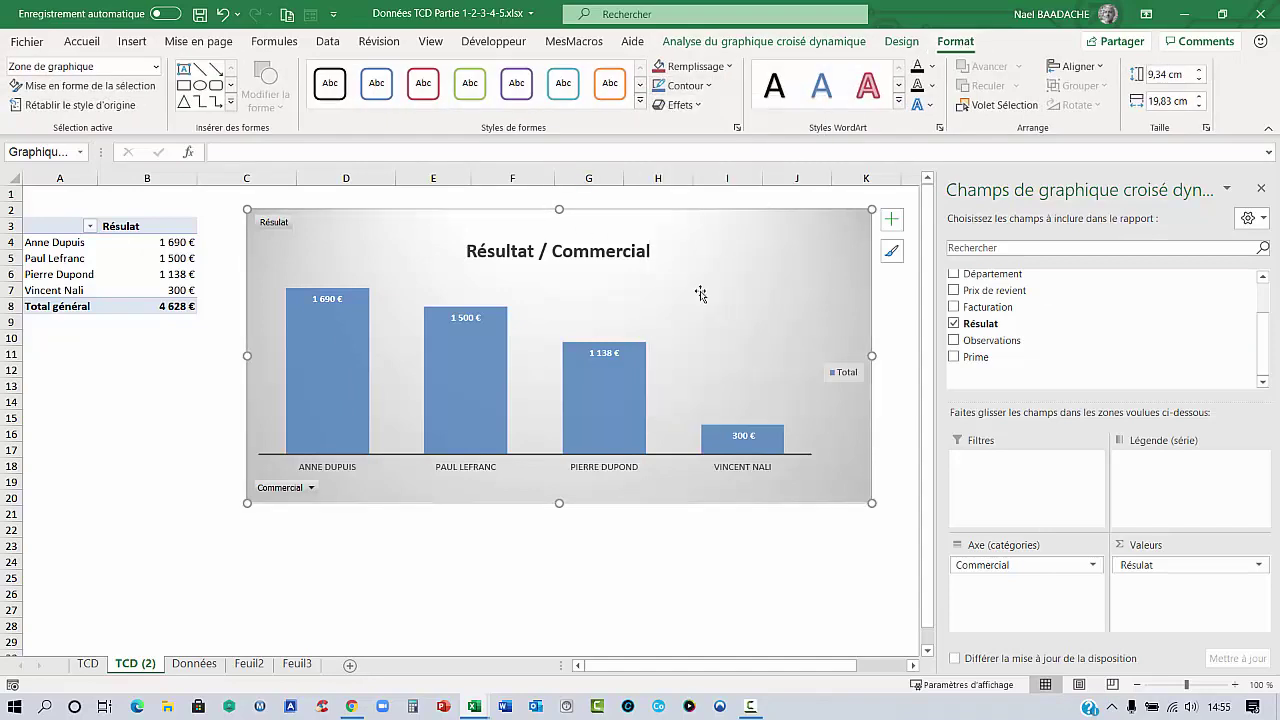
{"action": "left_click", "coordinate": [122, 448]}
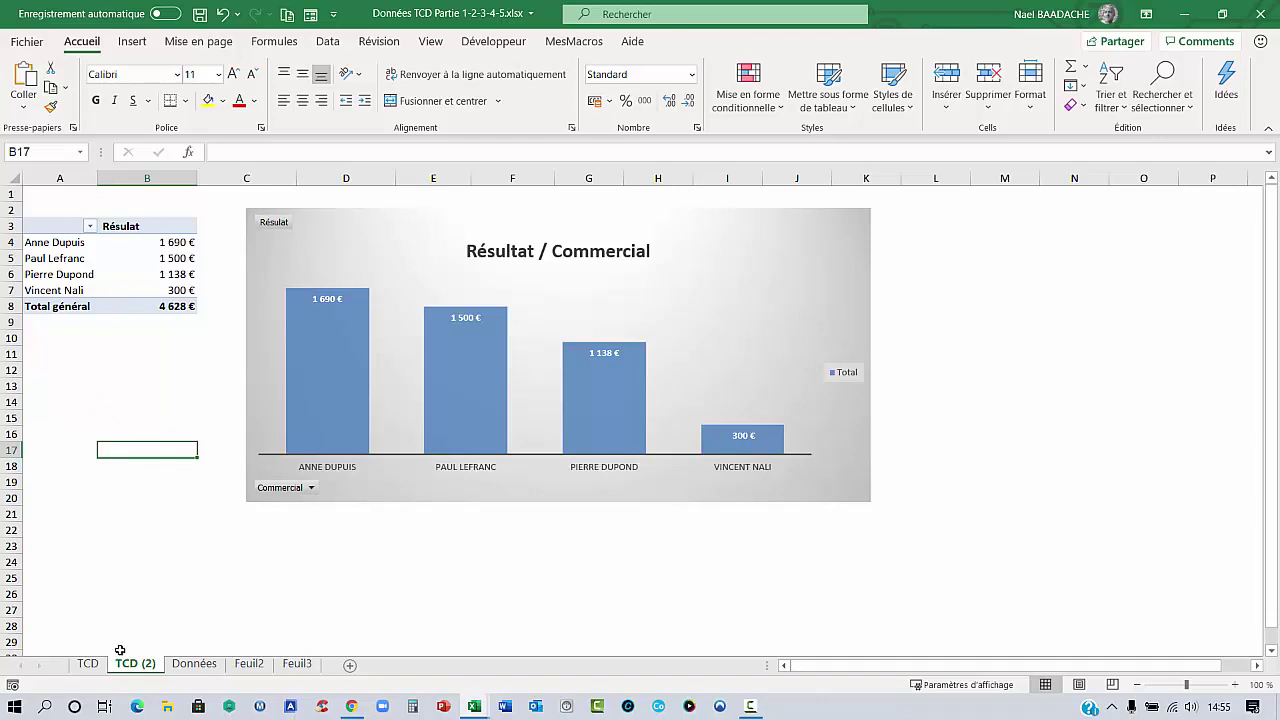
On the Données sheet, start a new row 26 with Matériel in column A.
{"action": "left_click", "coordinate": [198, 665]}
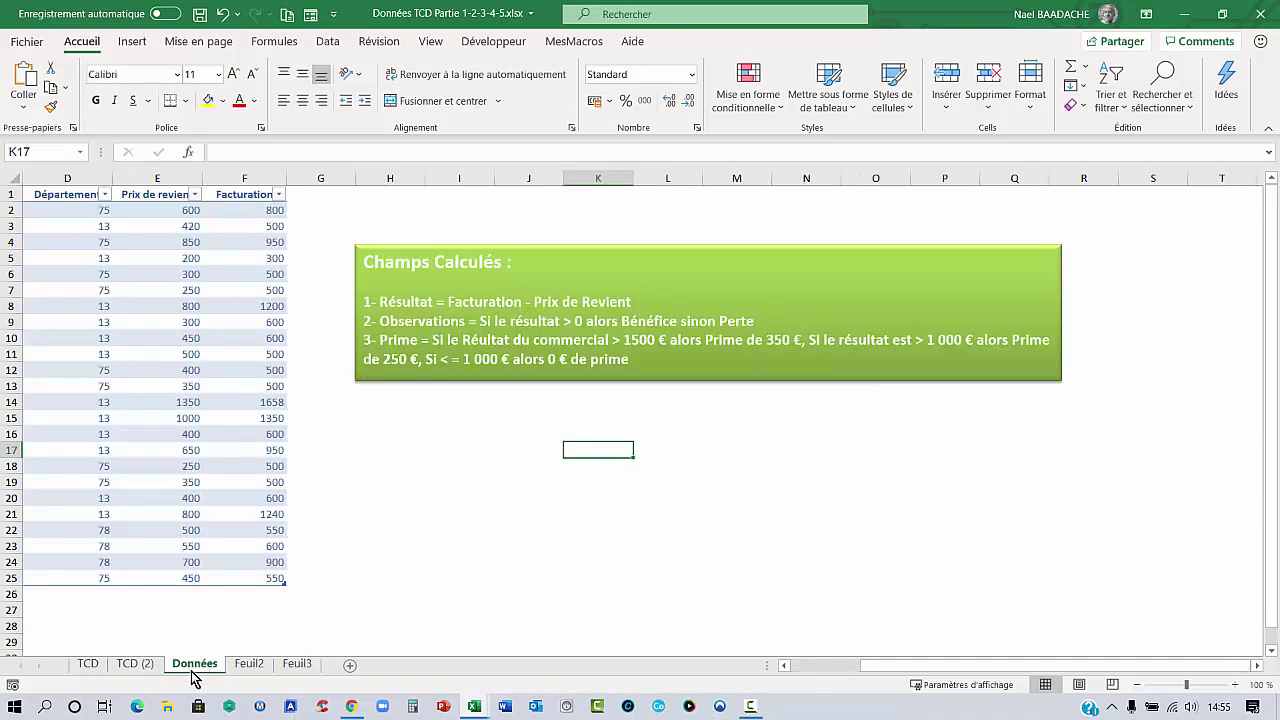
{"action": "left_click", "coordinate": [261, 565]}
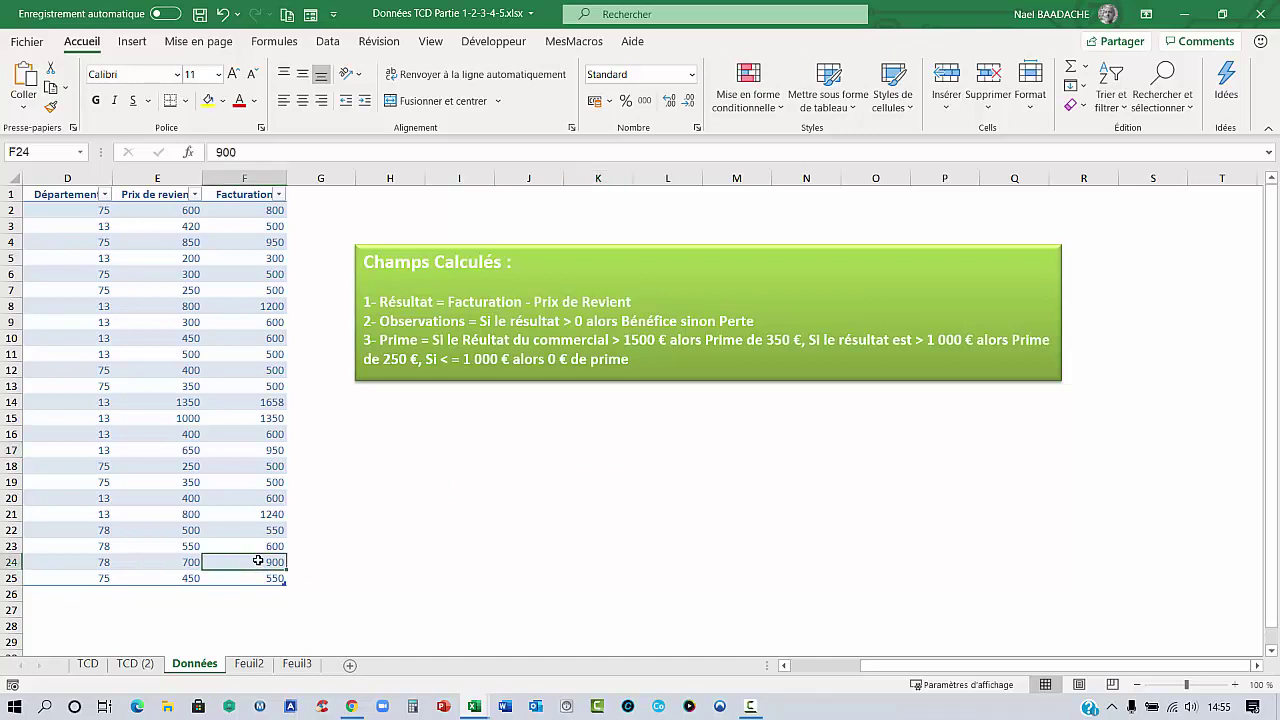
{"action": "left_click_drag", "start_coordinate": [826, 673], "coordinate": [812, 672]}
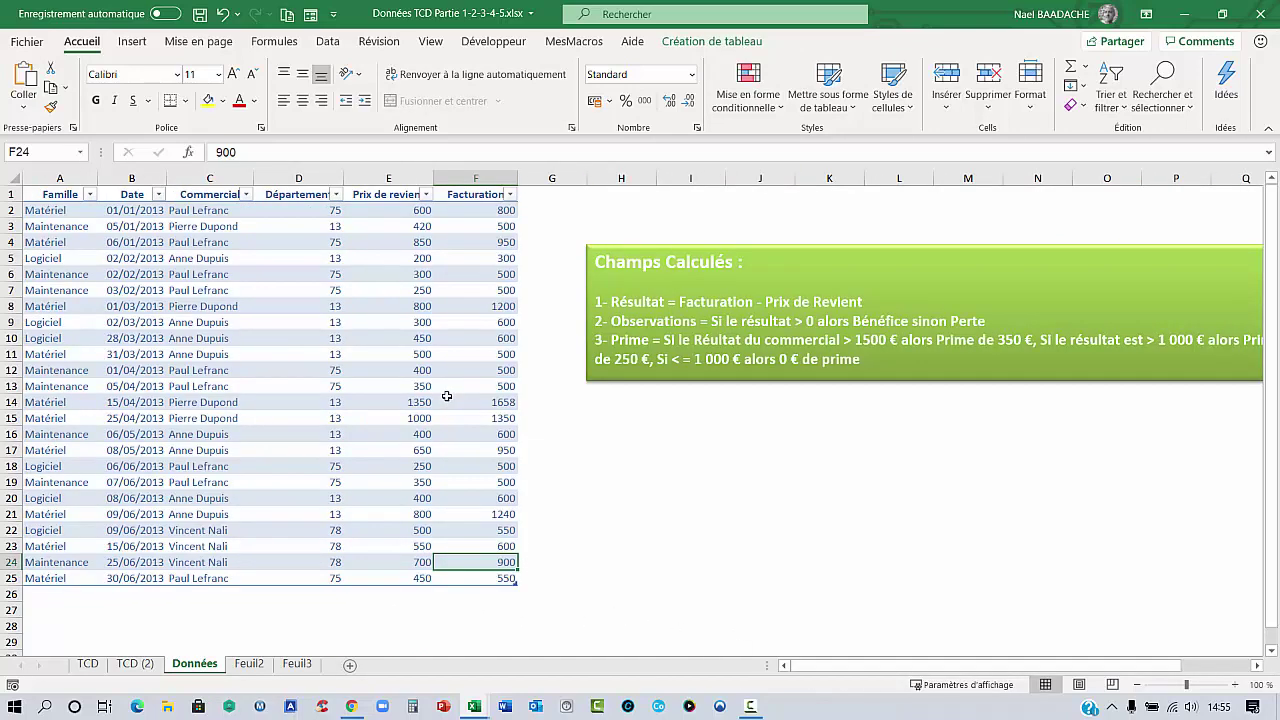
{"action": "left_click", "coordinate": [73, 592]}
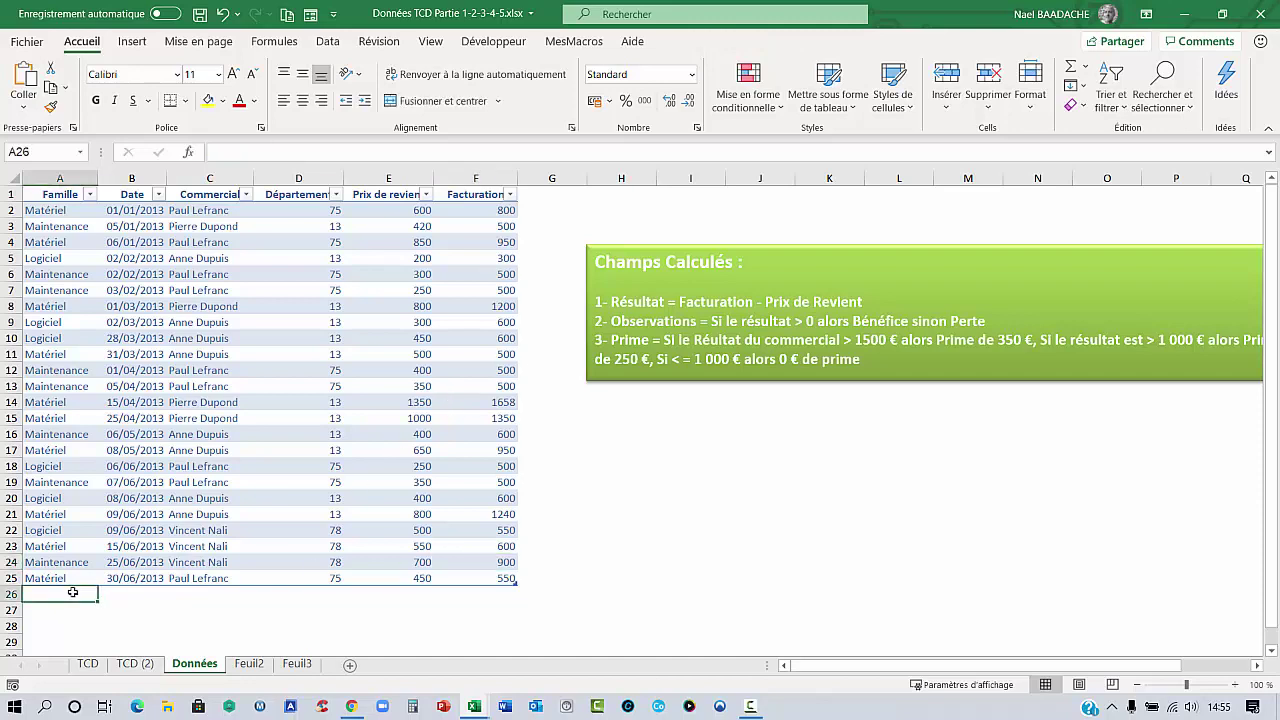
{"action": "type", "text": "Matériel"}
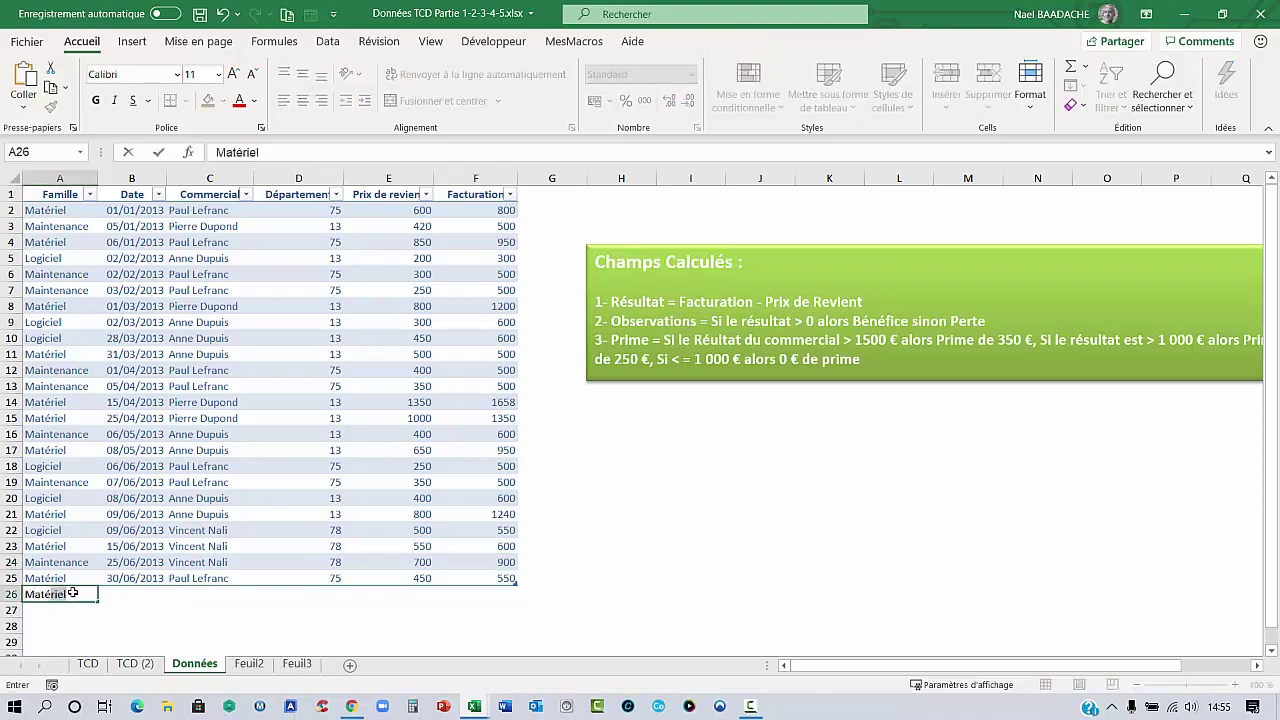
{"action": "key", "text": "Tab"}
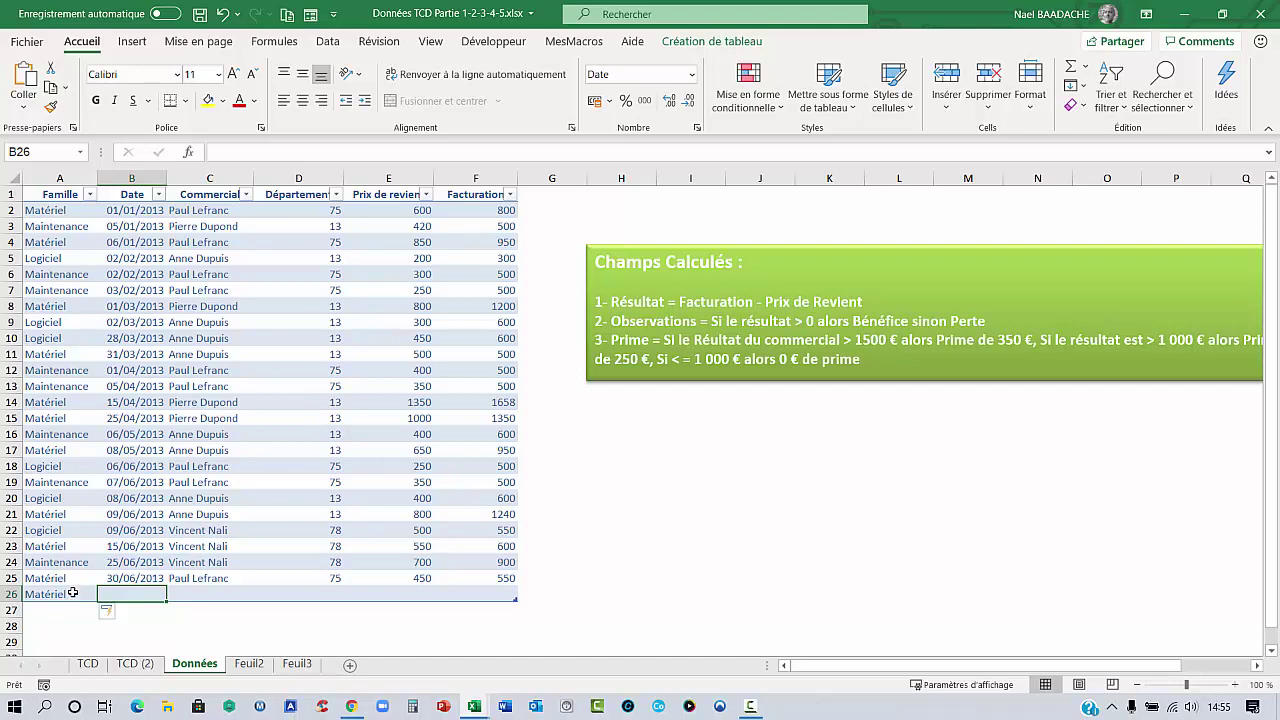
Fill in the row's date, salesperson, department 78, cost 200 and billing 1 500.
{"action": "type", "text": "30/047"}
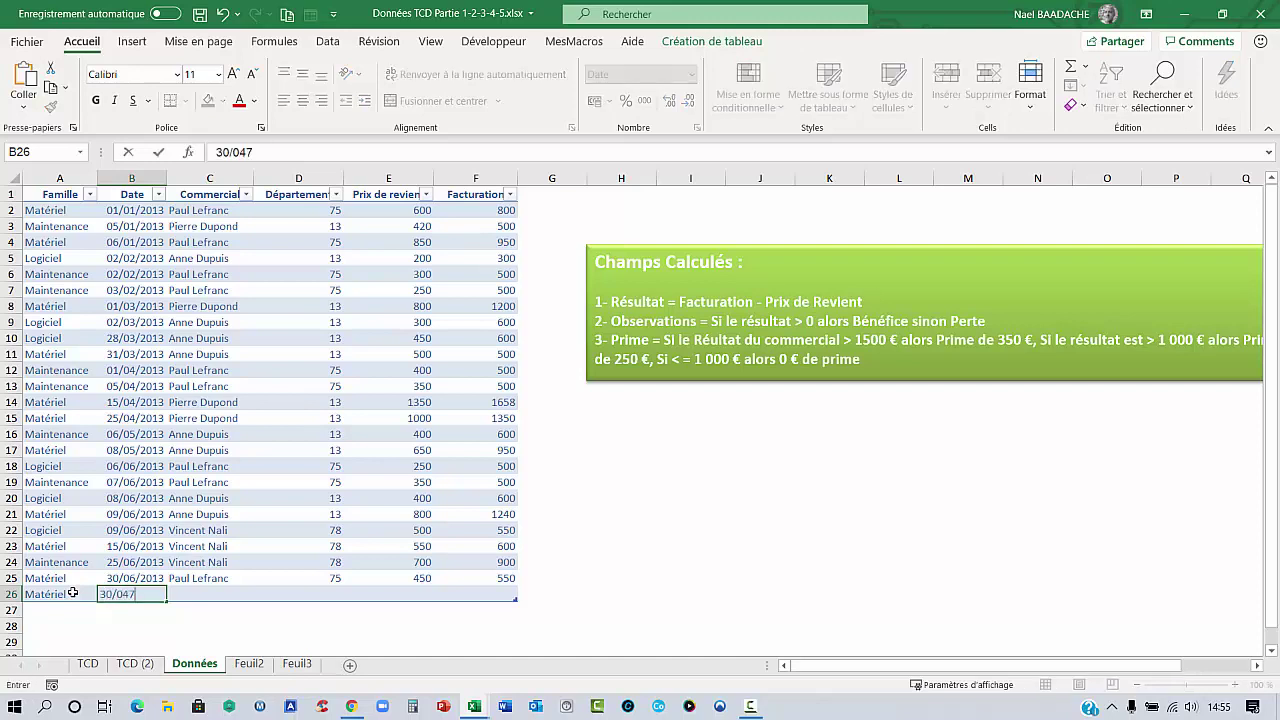
{"action": "type", "text": "/2013"}
{"action": "key", "text": "Tab"}
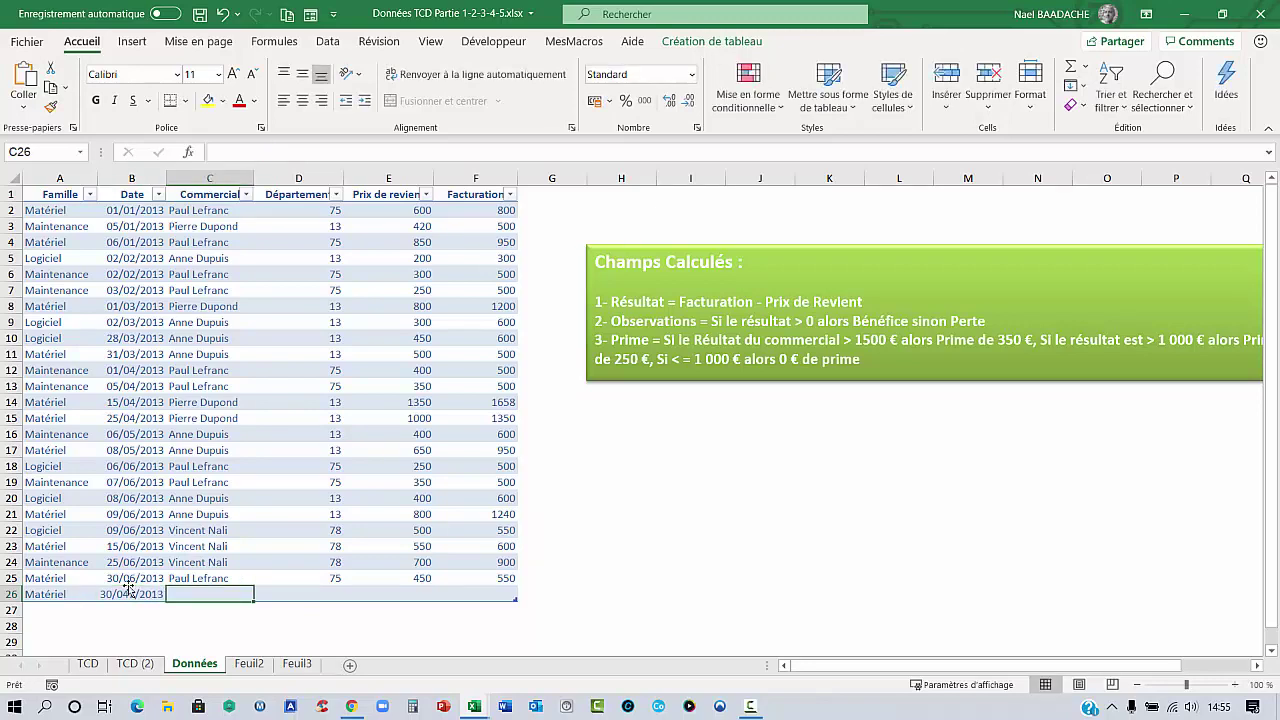
{"action": "type", "text": "Vincent Nali"}
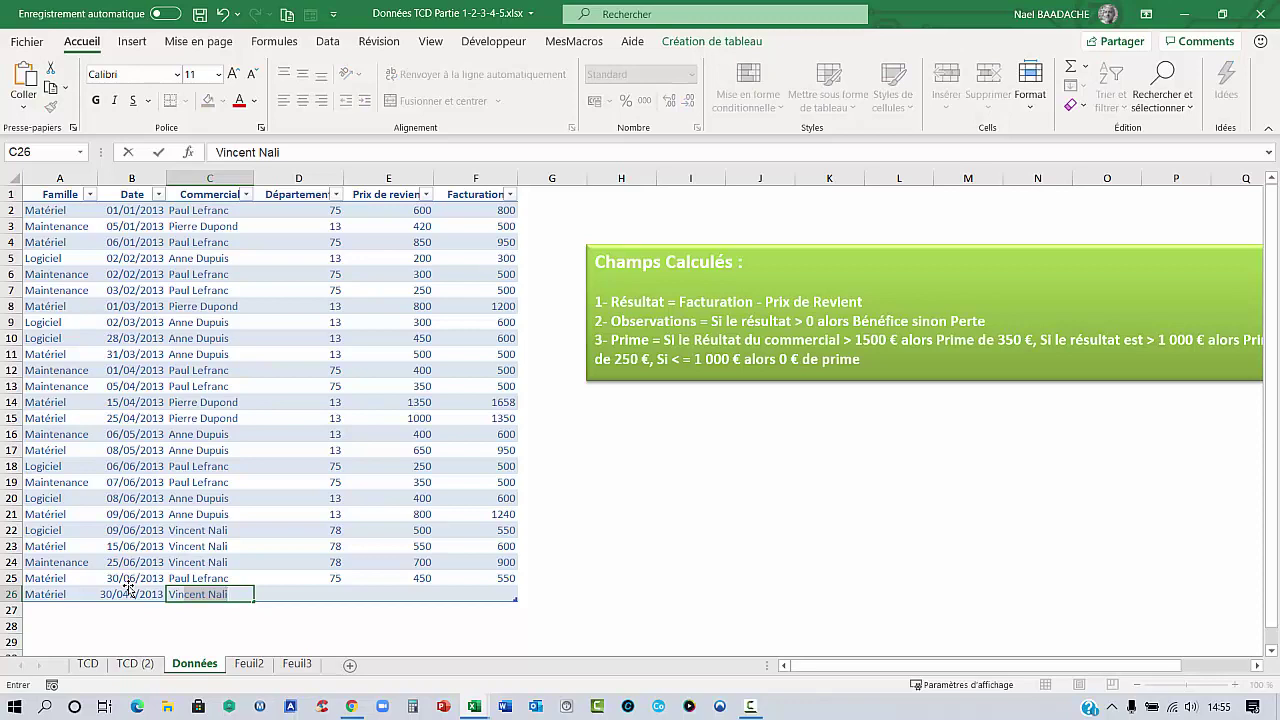
{"action": "key", "text": "Tab"}
{"action": "type", "text": "78"}
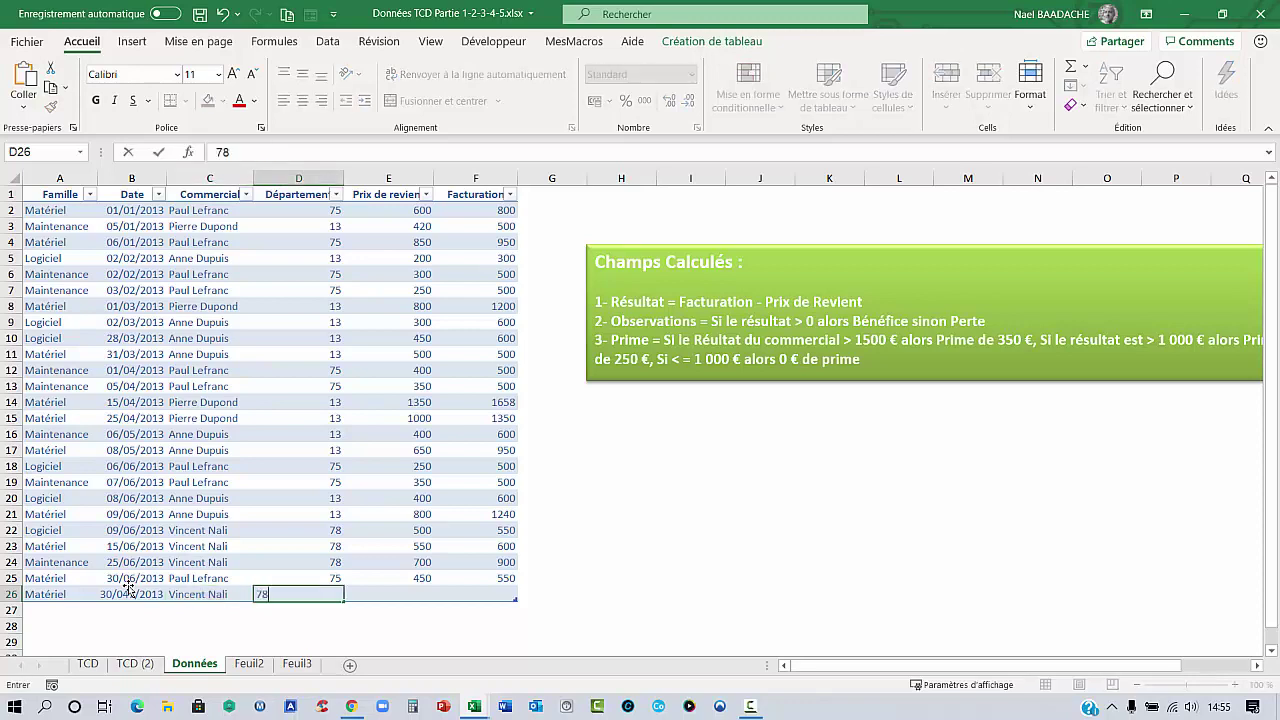
{"action": "key", "text": "Tab"}
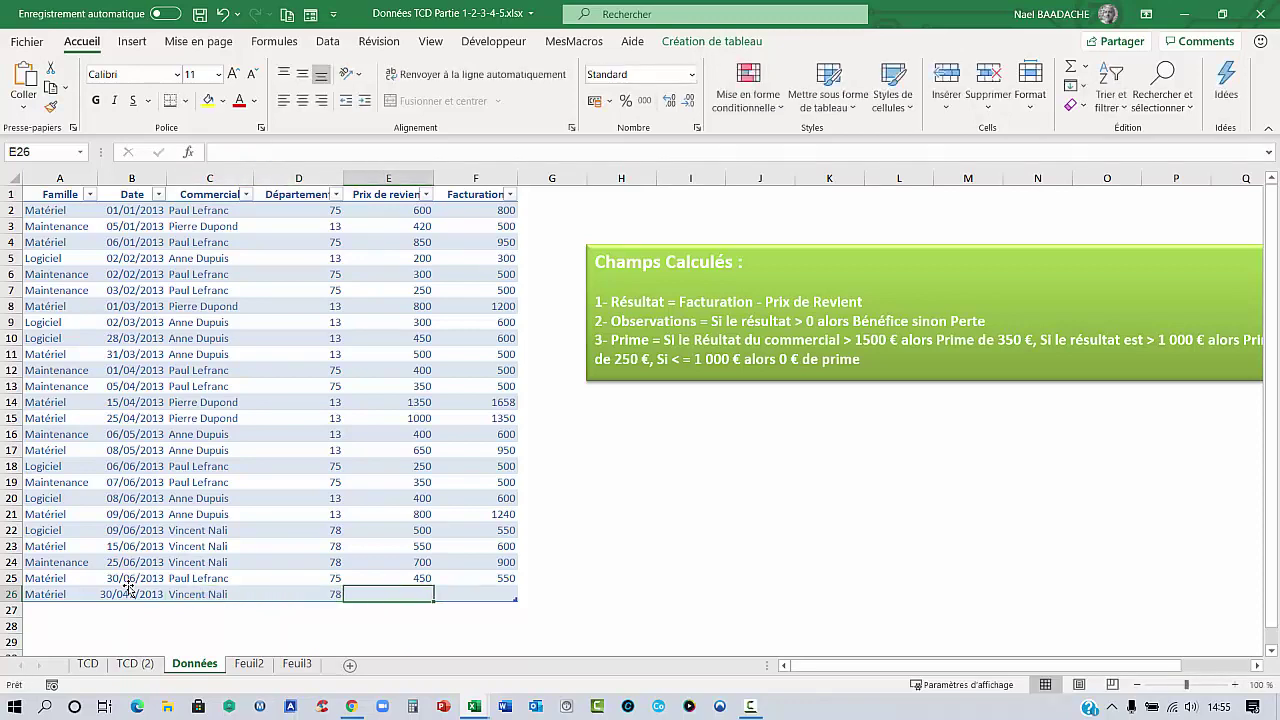
{"action": "type", "text": "200"}
{"action": "key", "text": "Tab"}
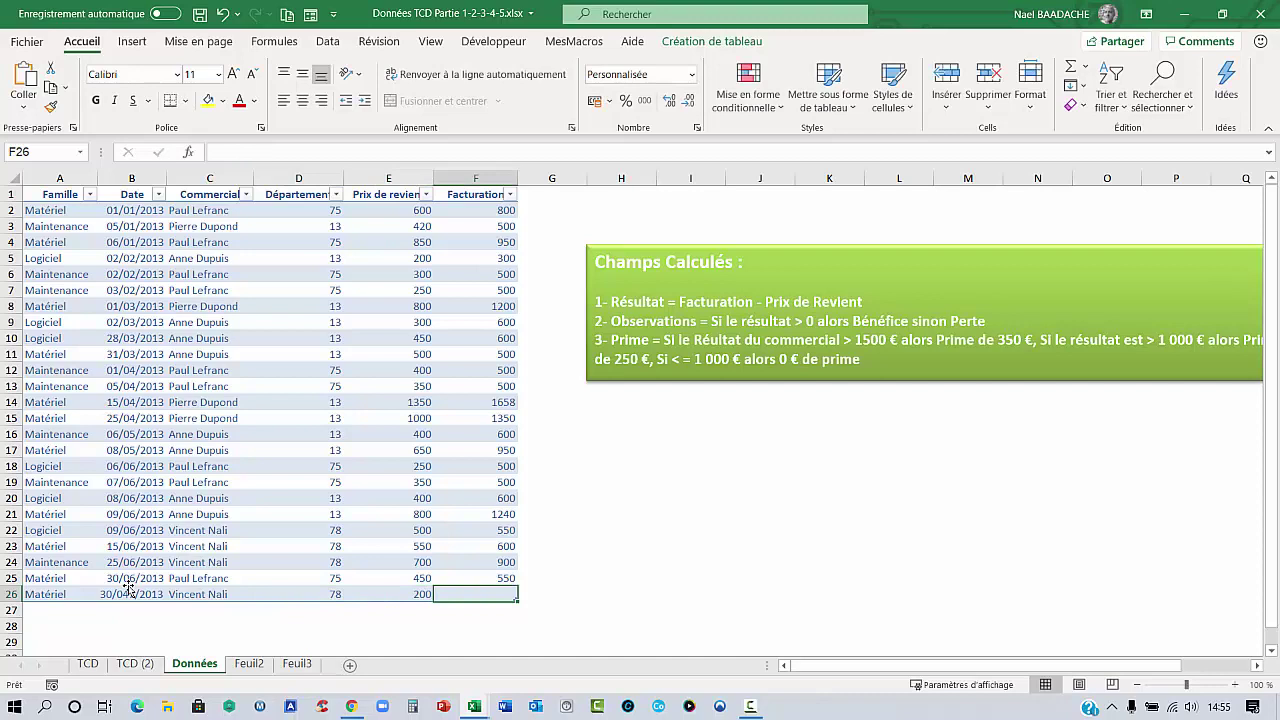
{"action": "type", "text": "1 500"}
{"action": "key", "text": "Return"}
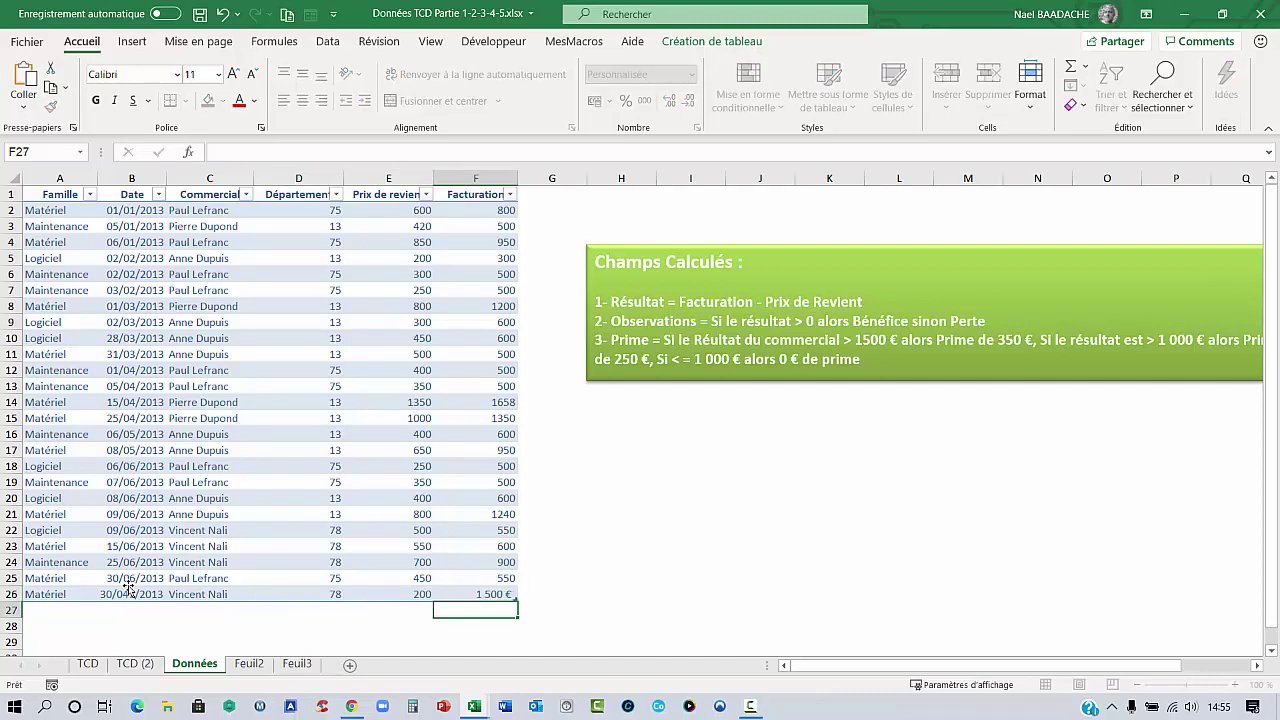
Refresh the TCD (2) pivot with Actualiser so the new row raises the total to 5 928 €.
{"action": "left_click", "coordinate": [88, 665]}
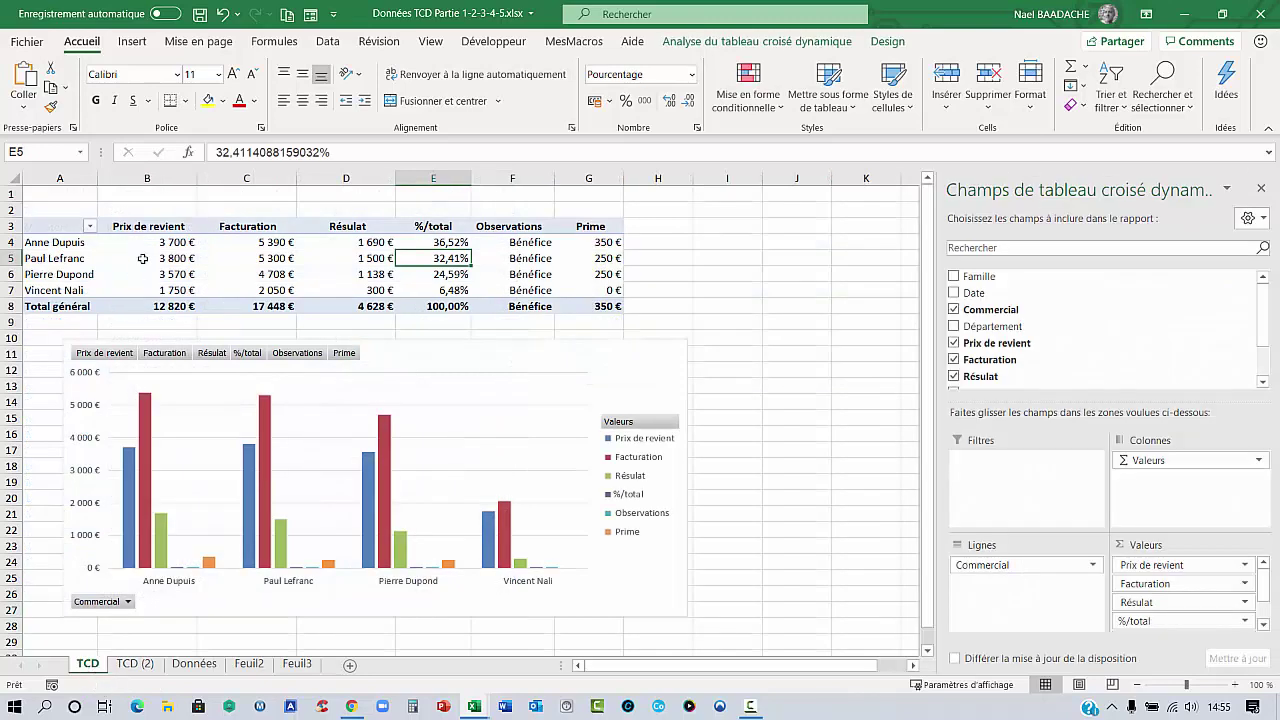
{"action": "left_click", "coordinate": [135, 664]}
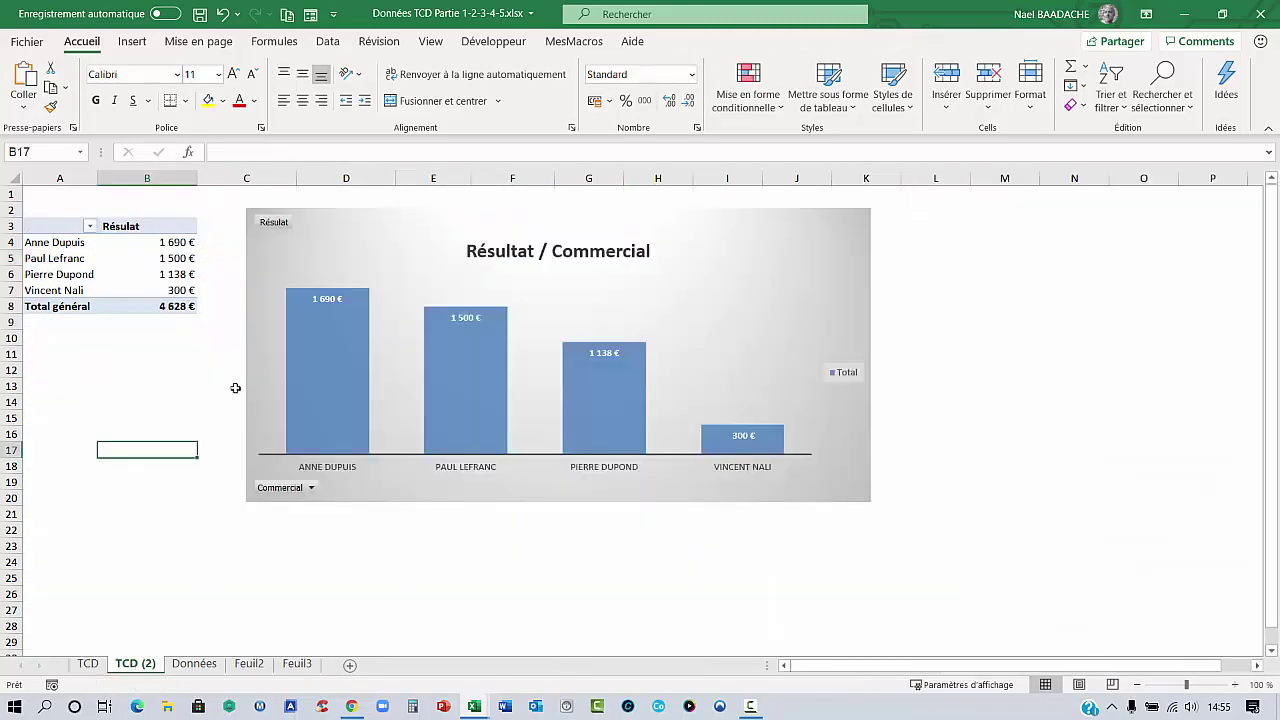
{"action": "left_click", "coordinate": [78, 260]}
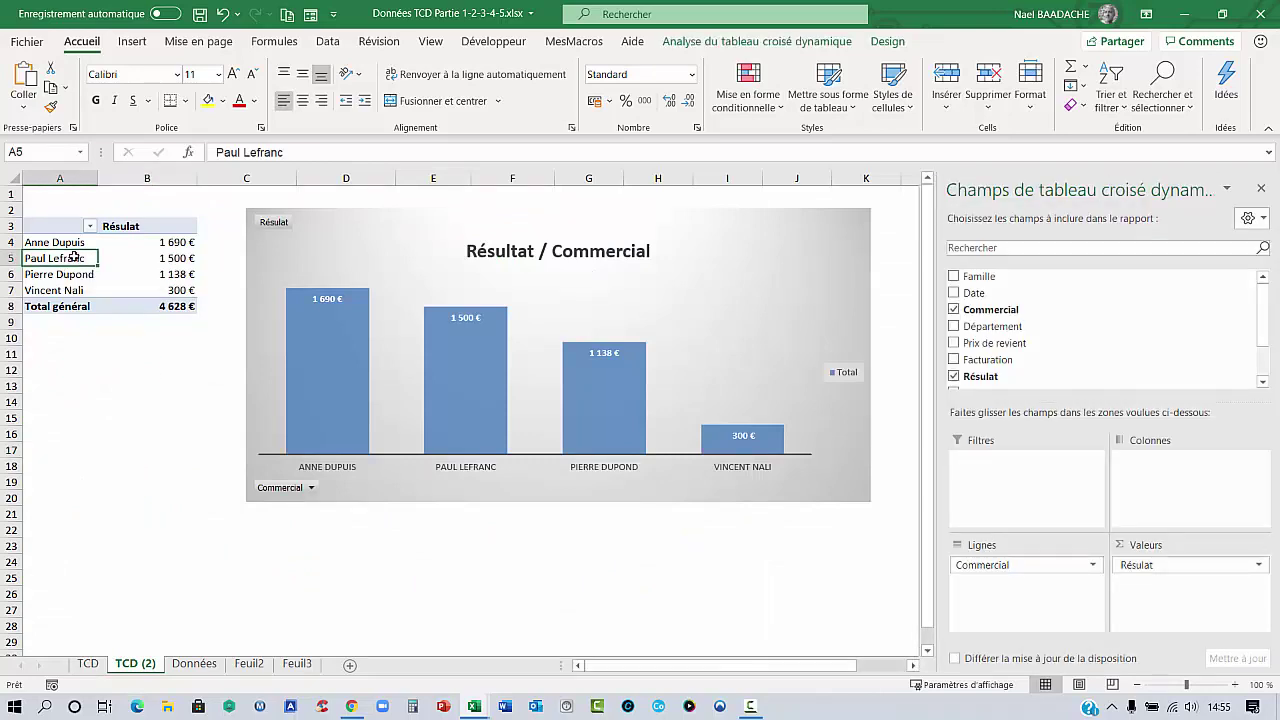
{"action": "right_click", "coordinate": [75, 257]}
{"action": "left_click", "coordinate": [112, 319]}
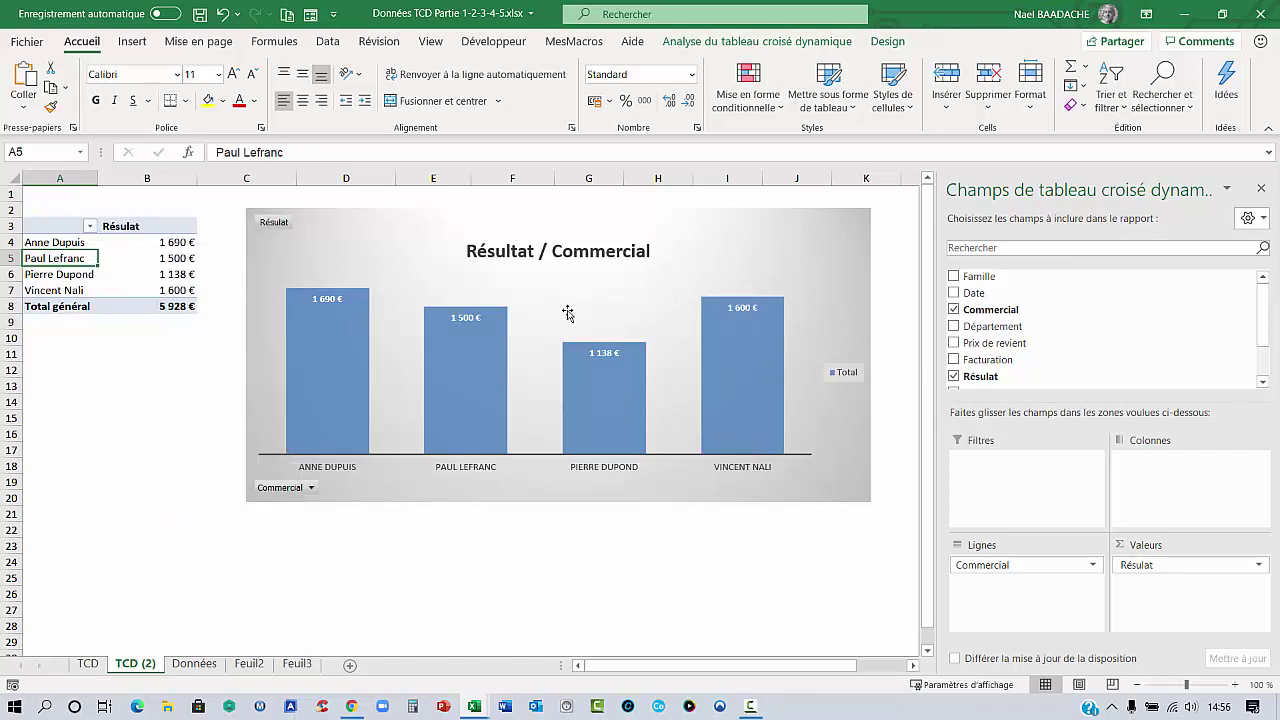
{"action": "left_click", "coordinate": [575, 579]}
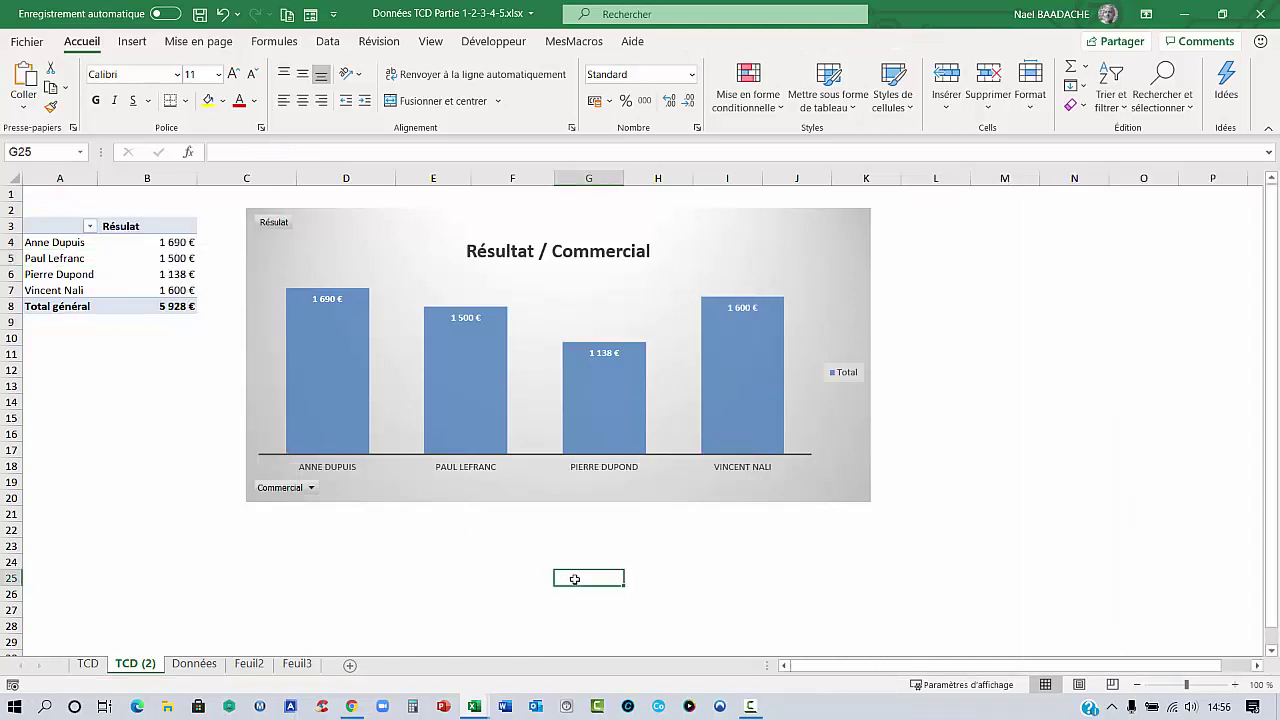